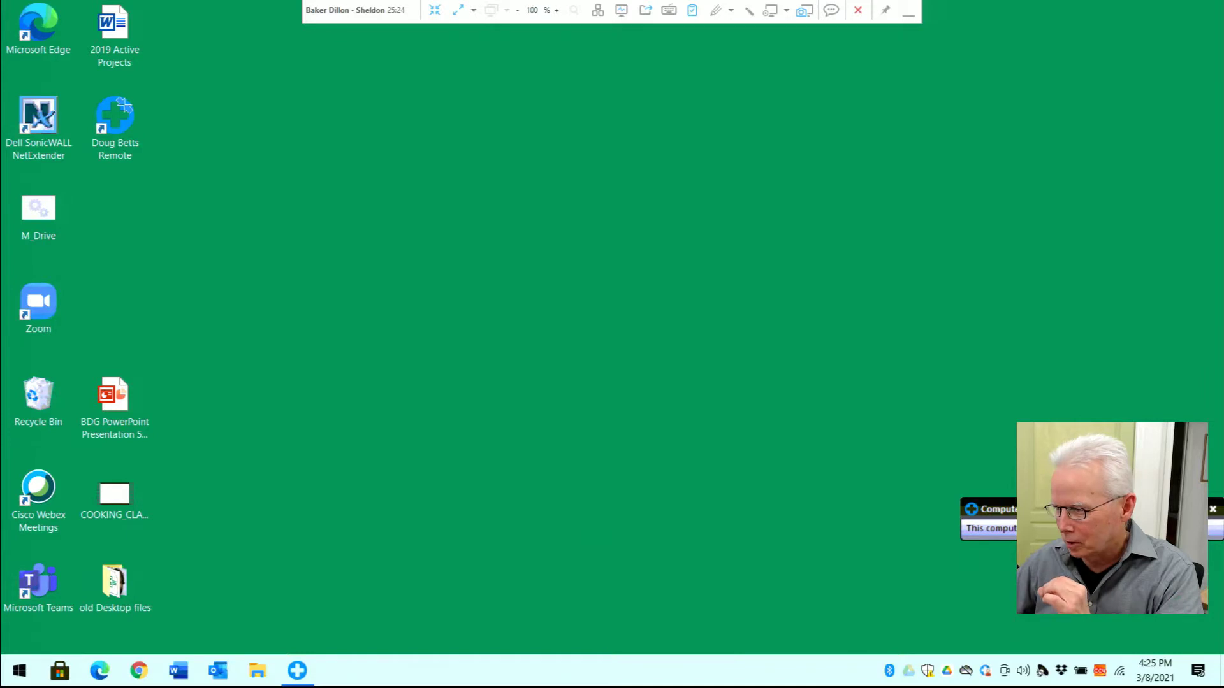
- Move the remote-access notice up out of the way, then open a File Explorer window showing Google Drive (G:)
drag(1051, 509, 1061, 389)
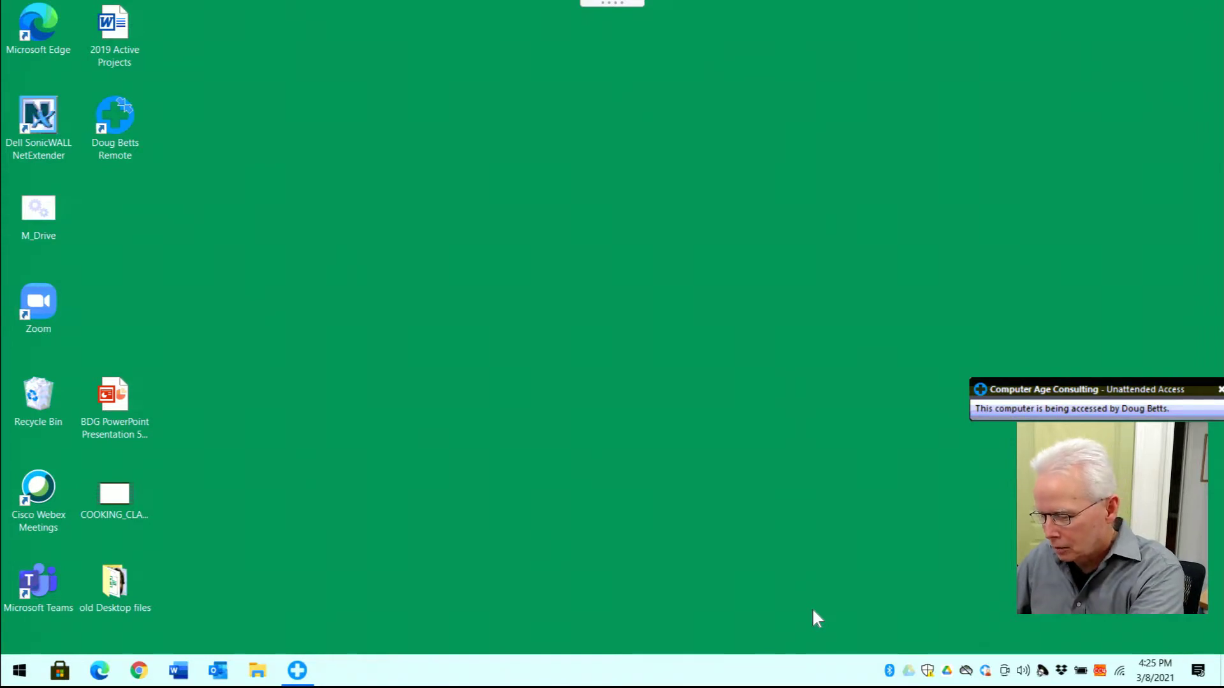
key(super+e)
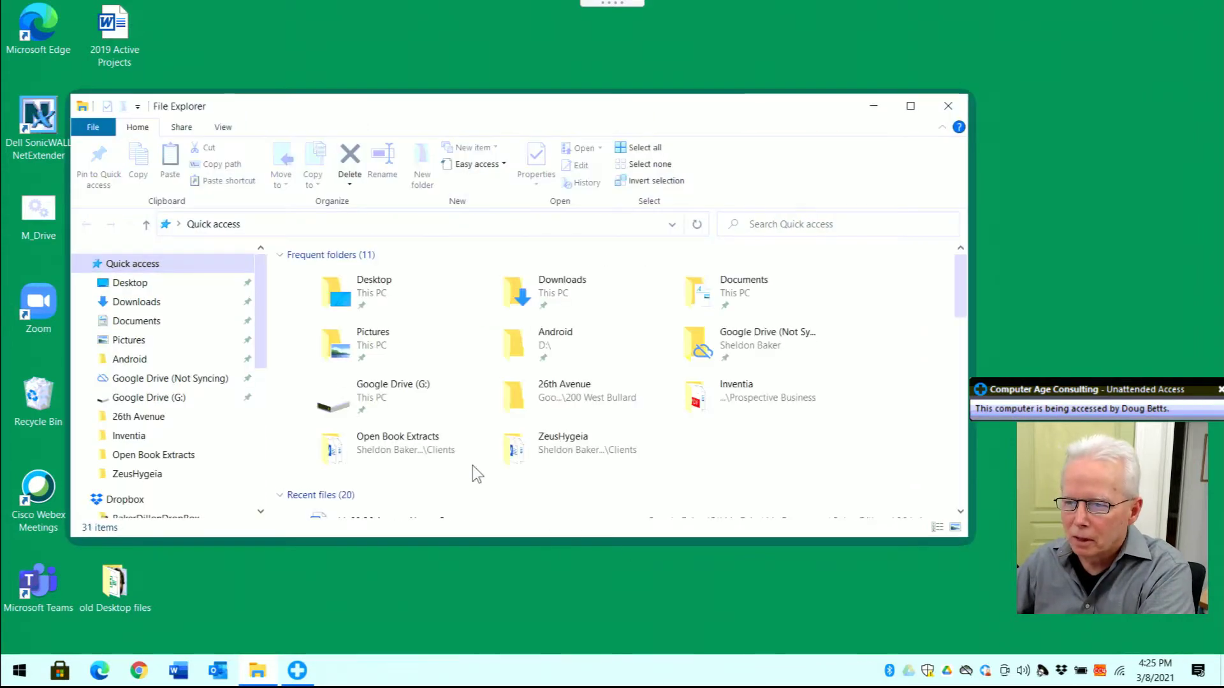
drag(257, 328, 271, 500)
drag(461, 106, 581, 64)
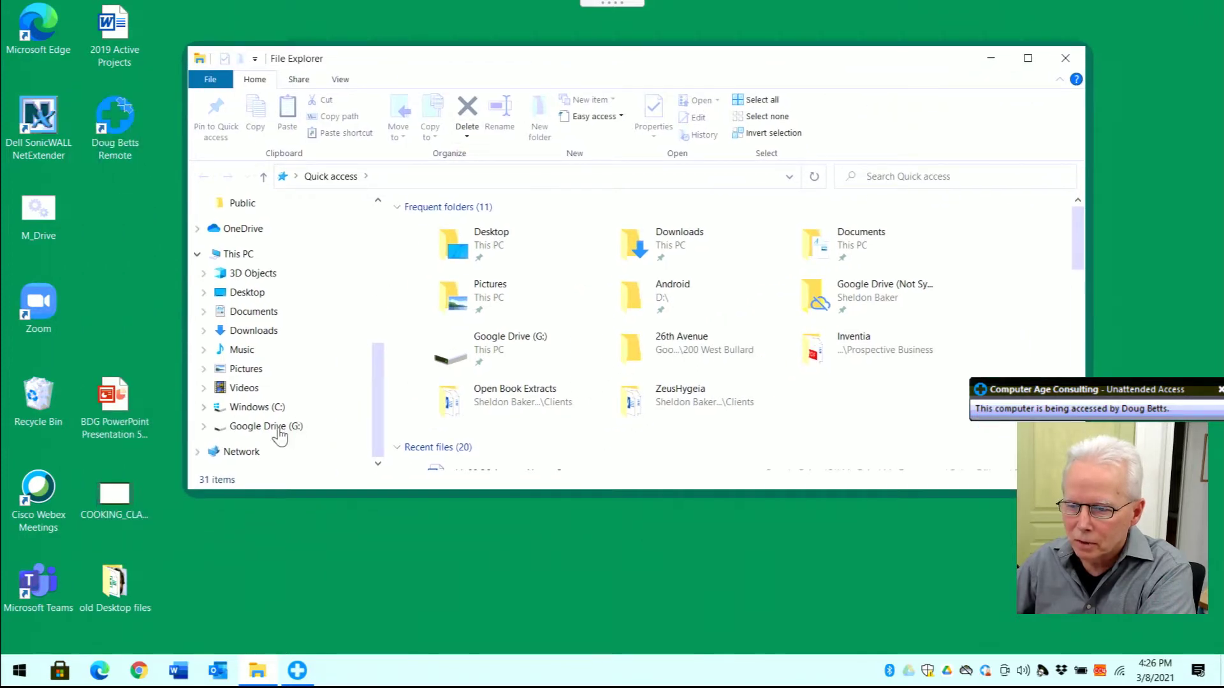
click(273, 428)
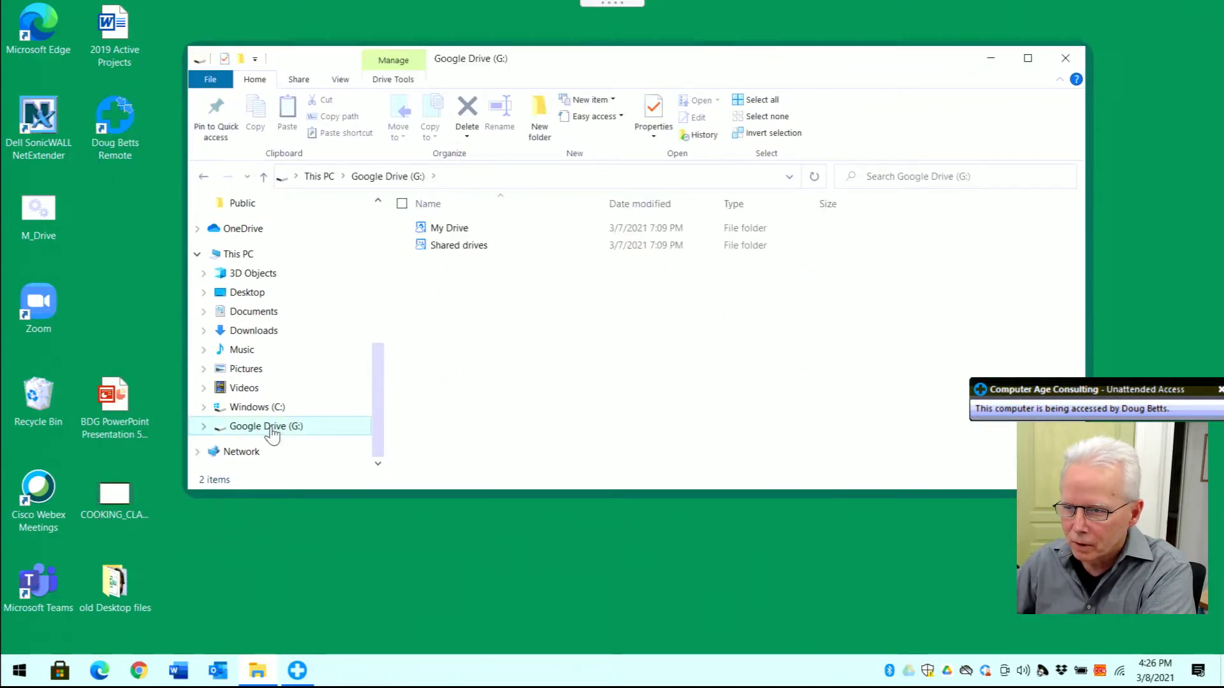
- Browse the user profile folder on Windows (C:) to Google Drive (Not Syncing) and view My Documents > Baker Dillon Group
click(204, 407)
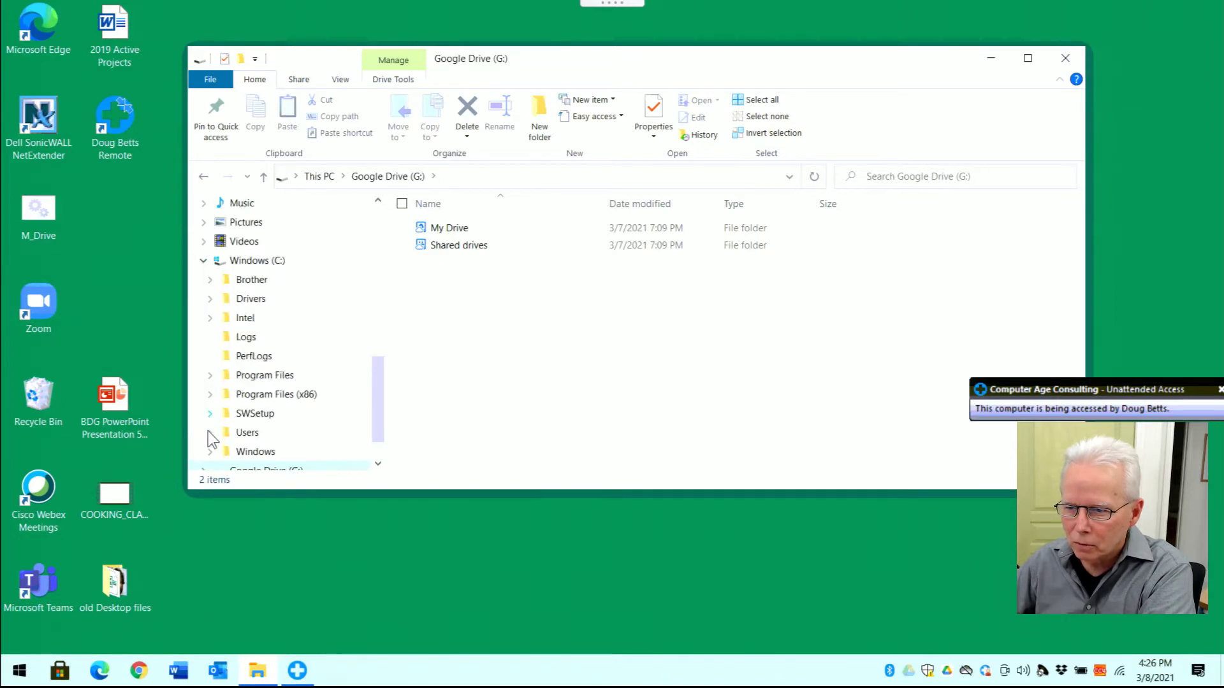
click(209, 433)
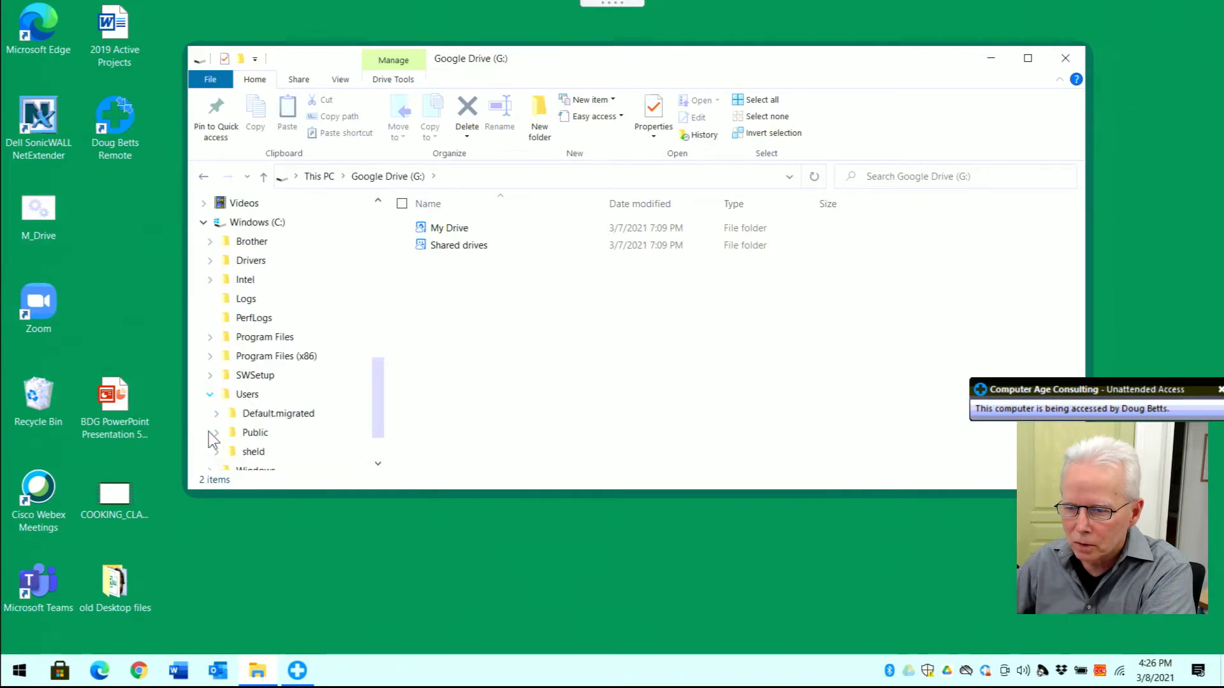
click(216, 452)
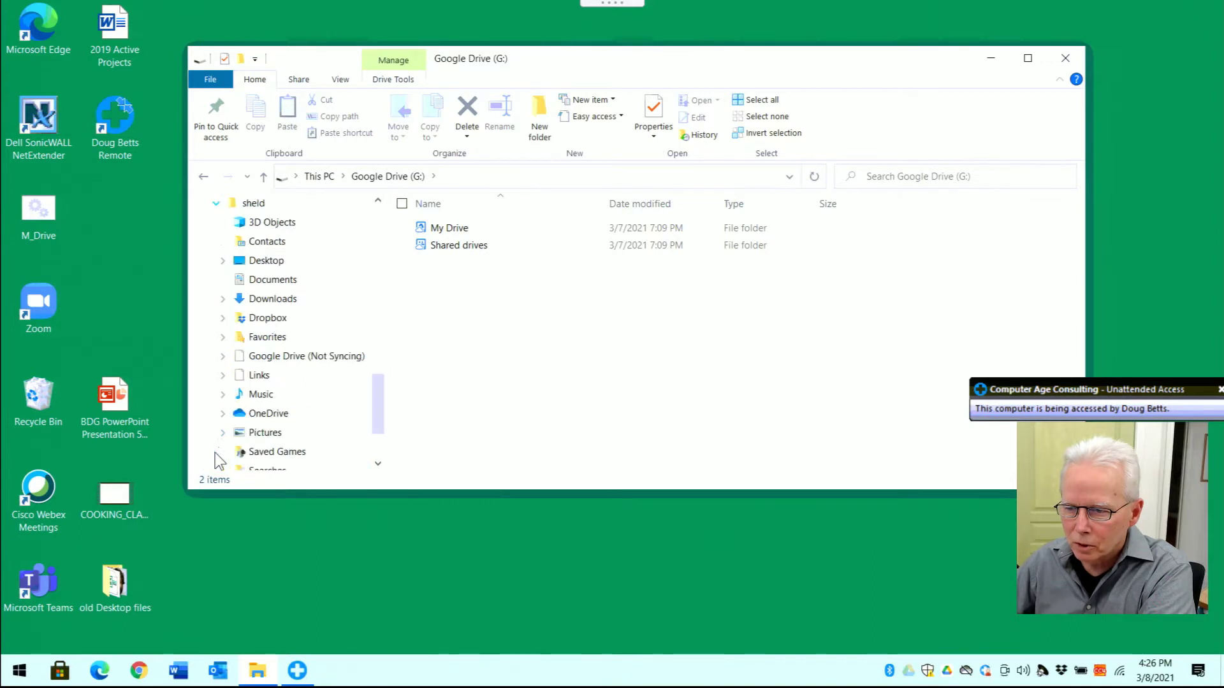
drag(377, 404, 373, 419)
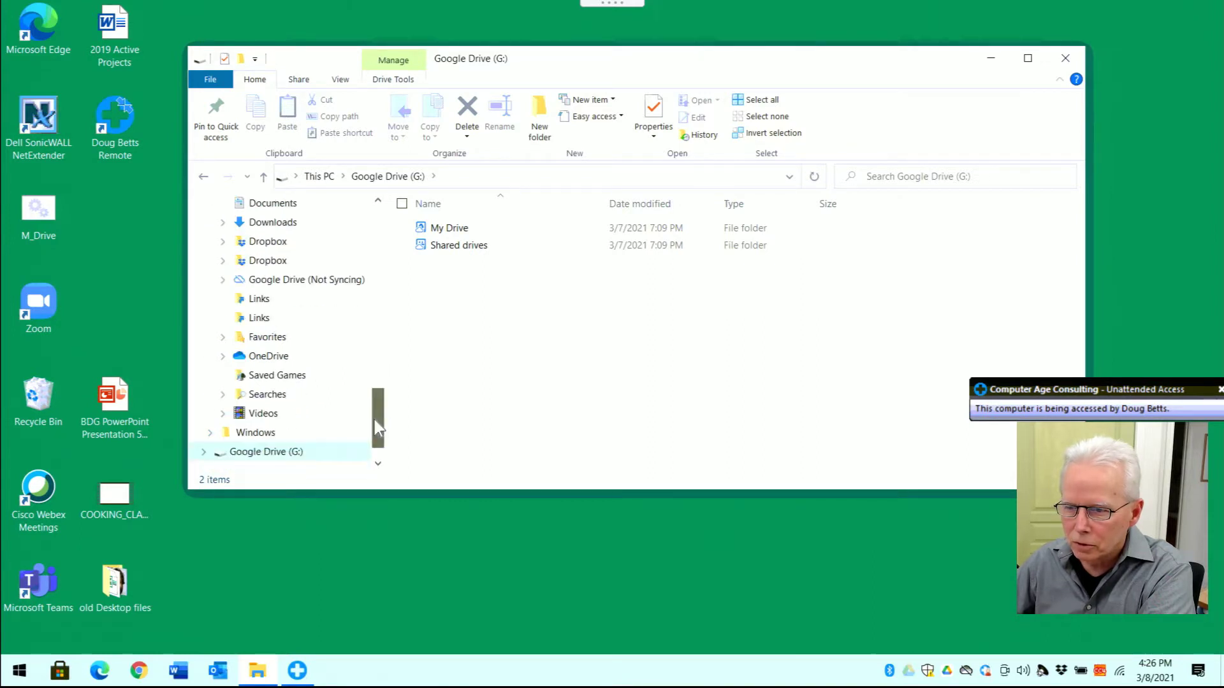
click(281, 286)
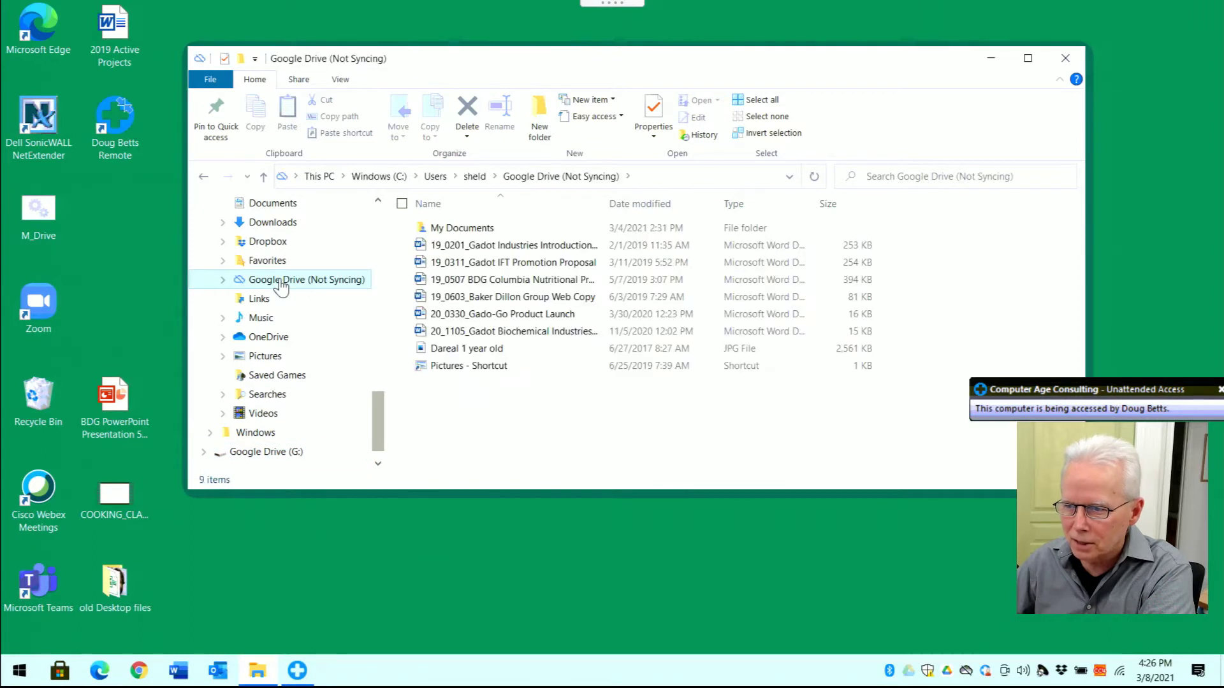
double_click(450, 227)
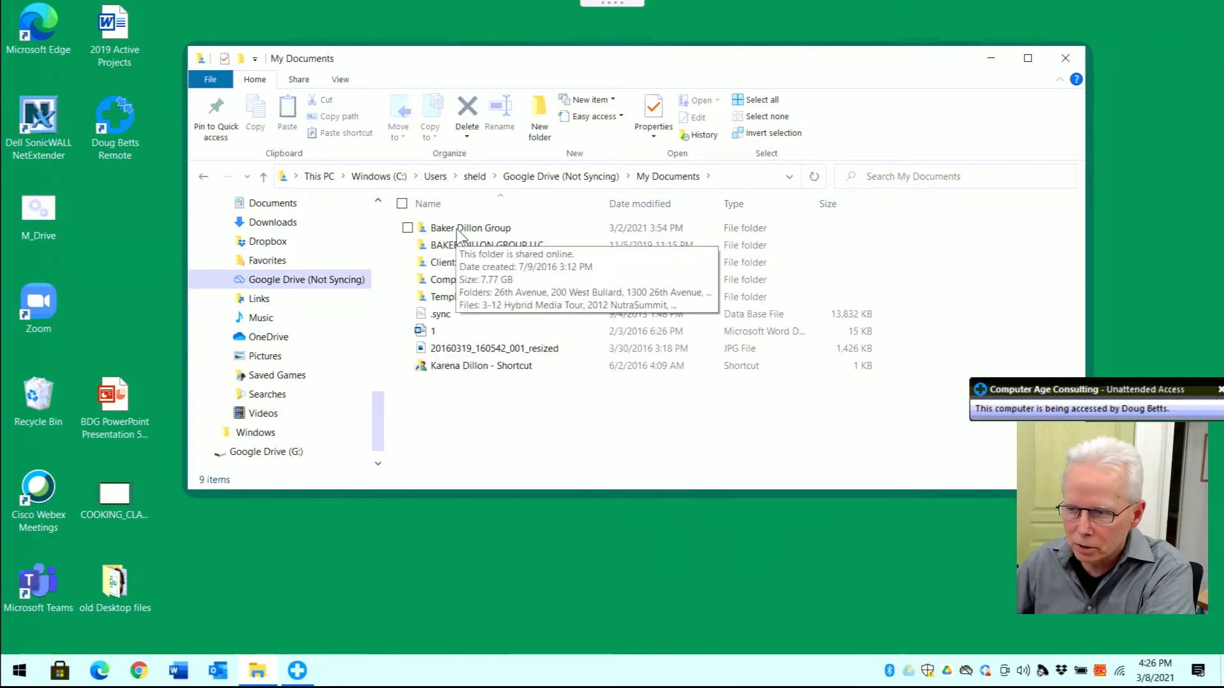
double_click(458, 229)
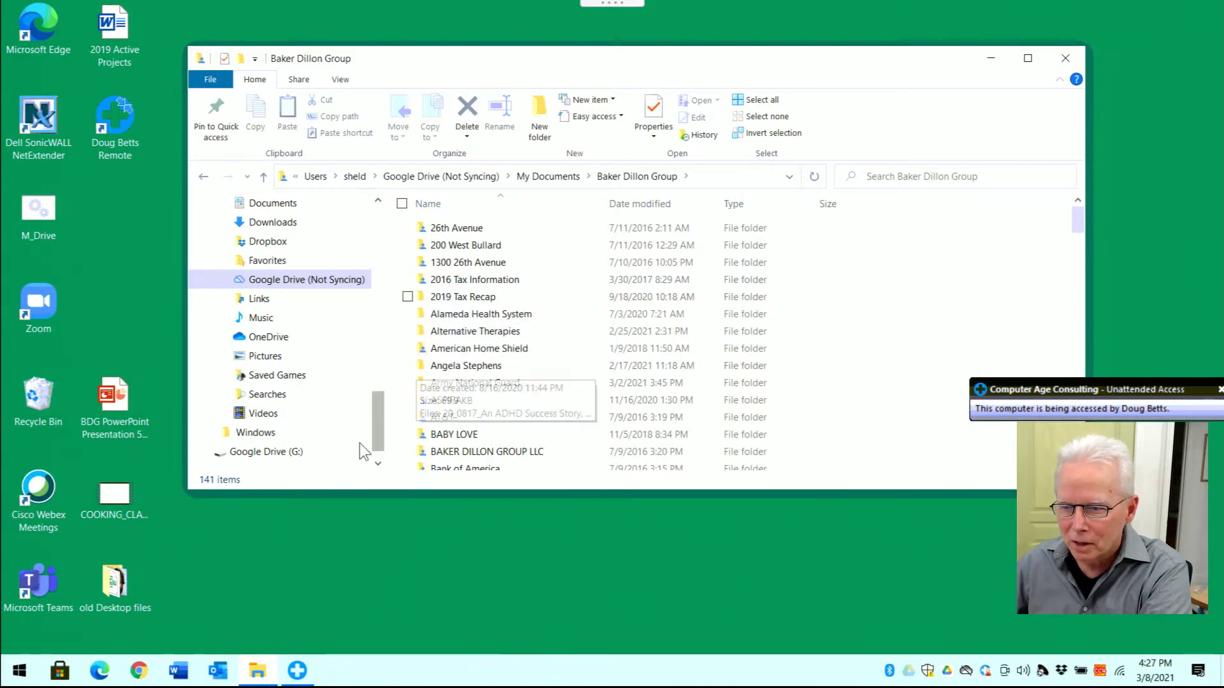
- View the Baker Dillon Group folder under My Drive > My Documents on Google Drive (G:), and return to My Documents
click(292, 452)
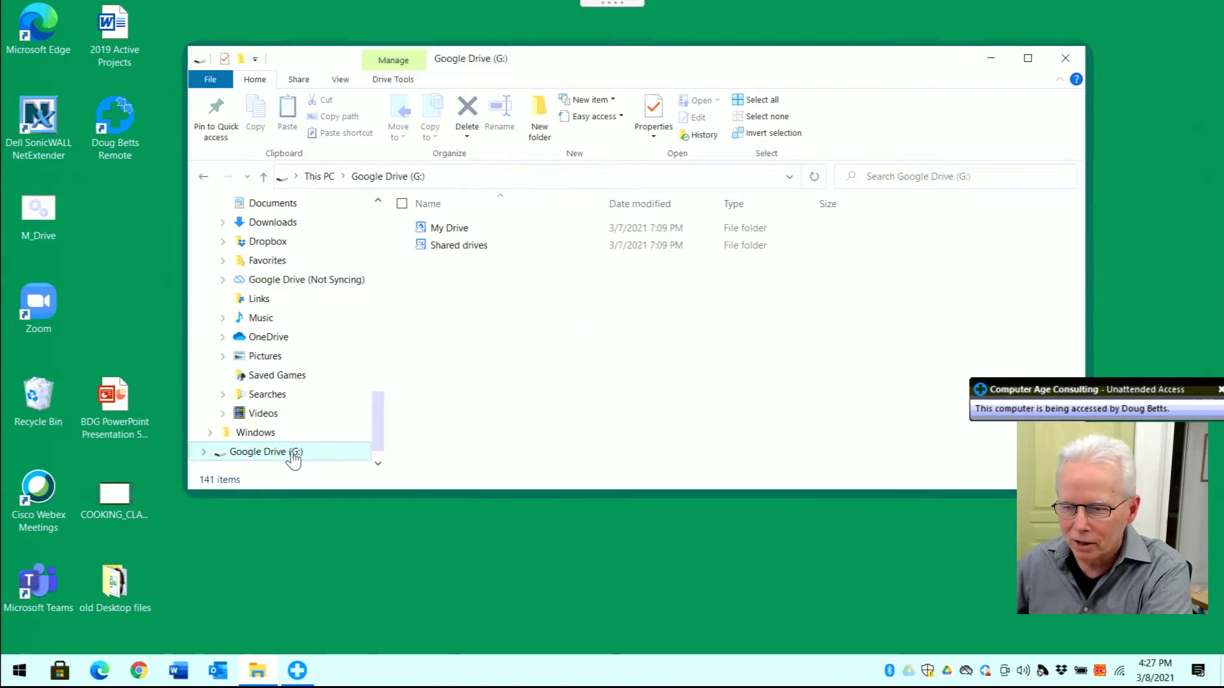
double_click(453, 228)
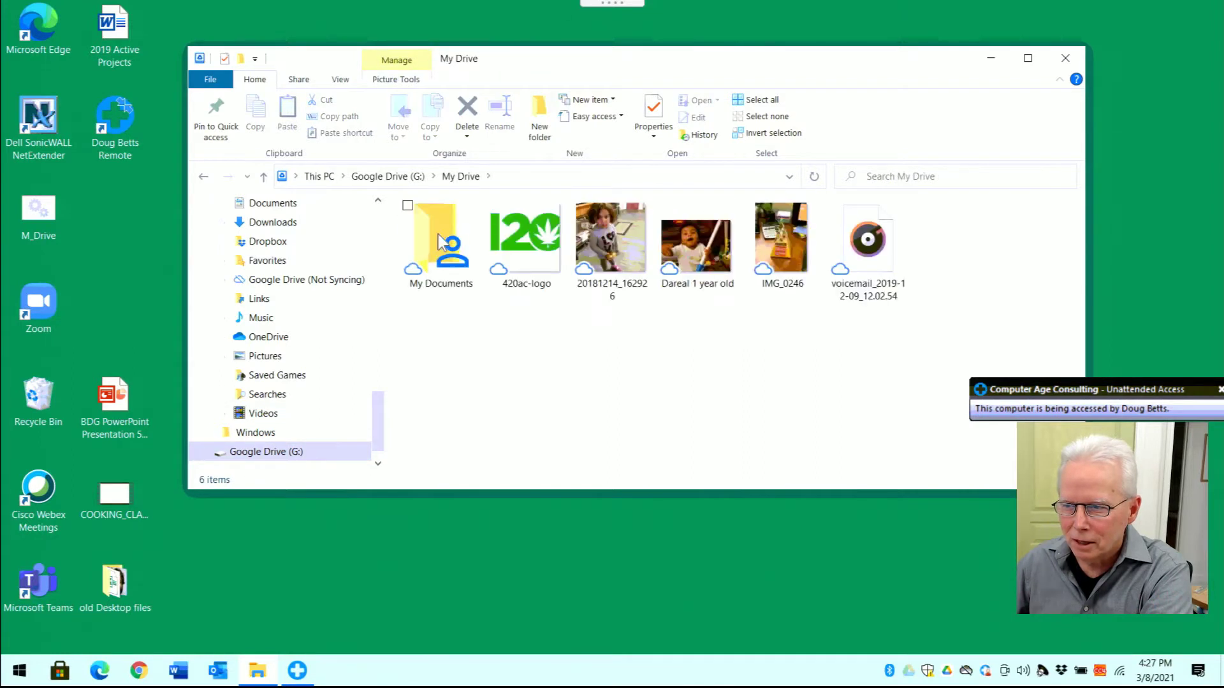
double_click(438, 242)
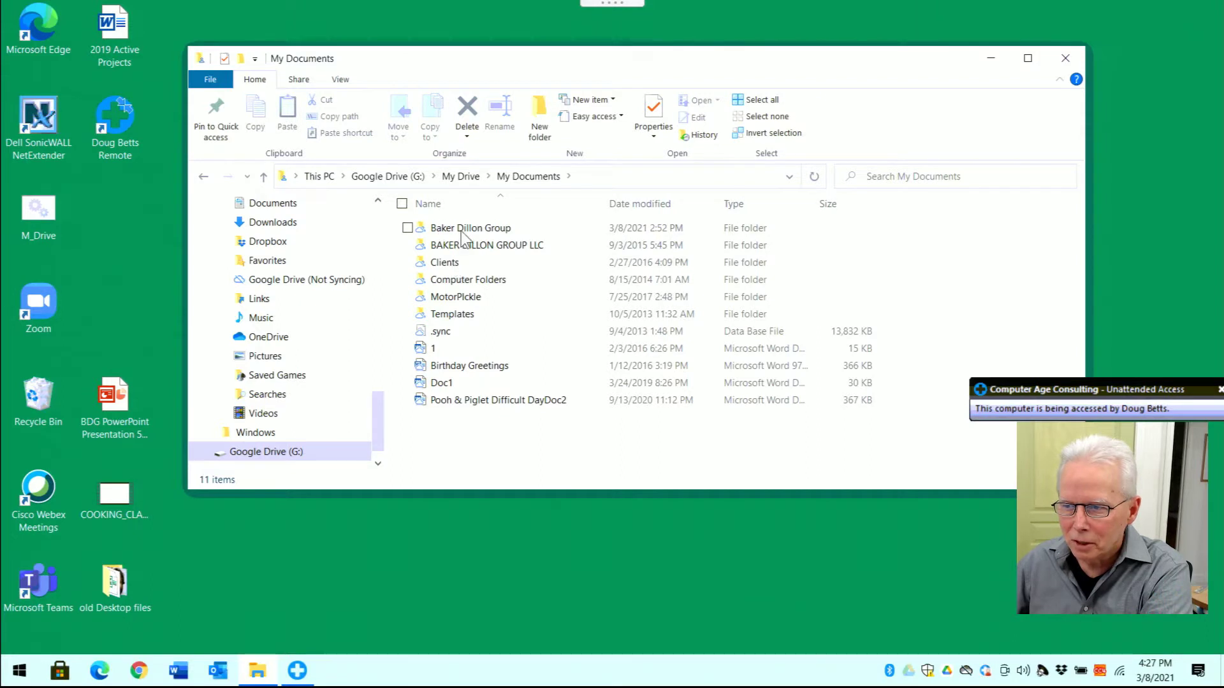
double_click(460, 230)
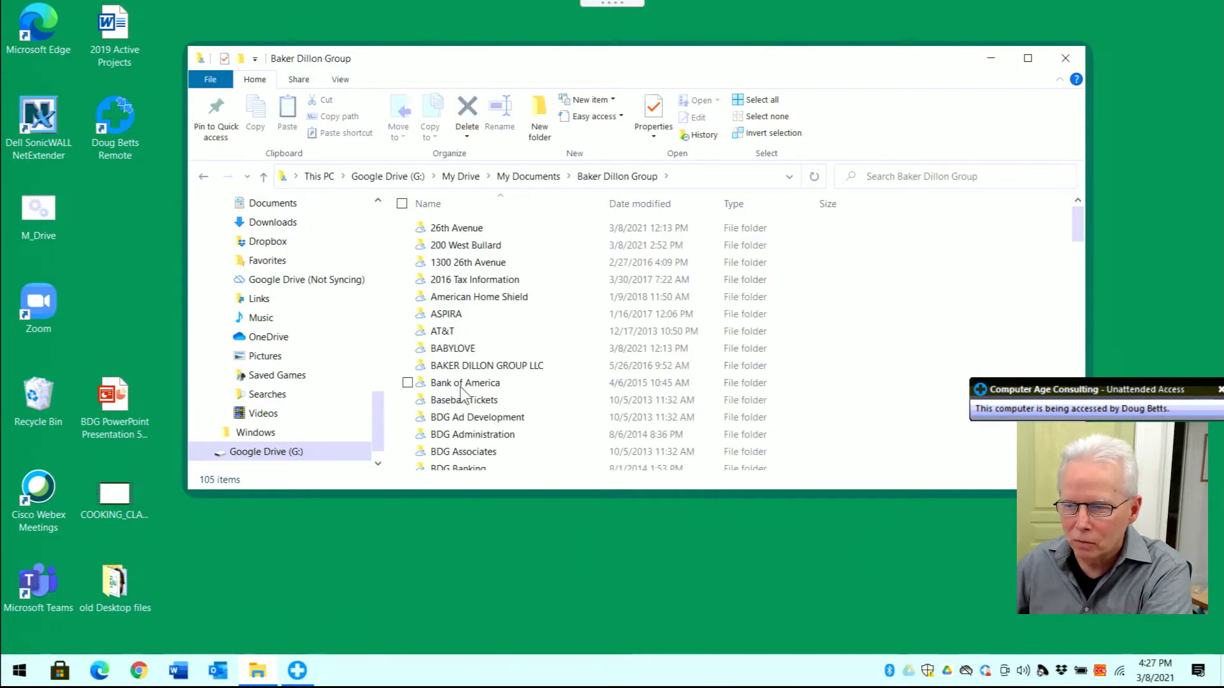
mouse_move(462, 393)
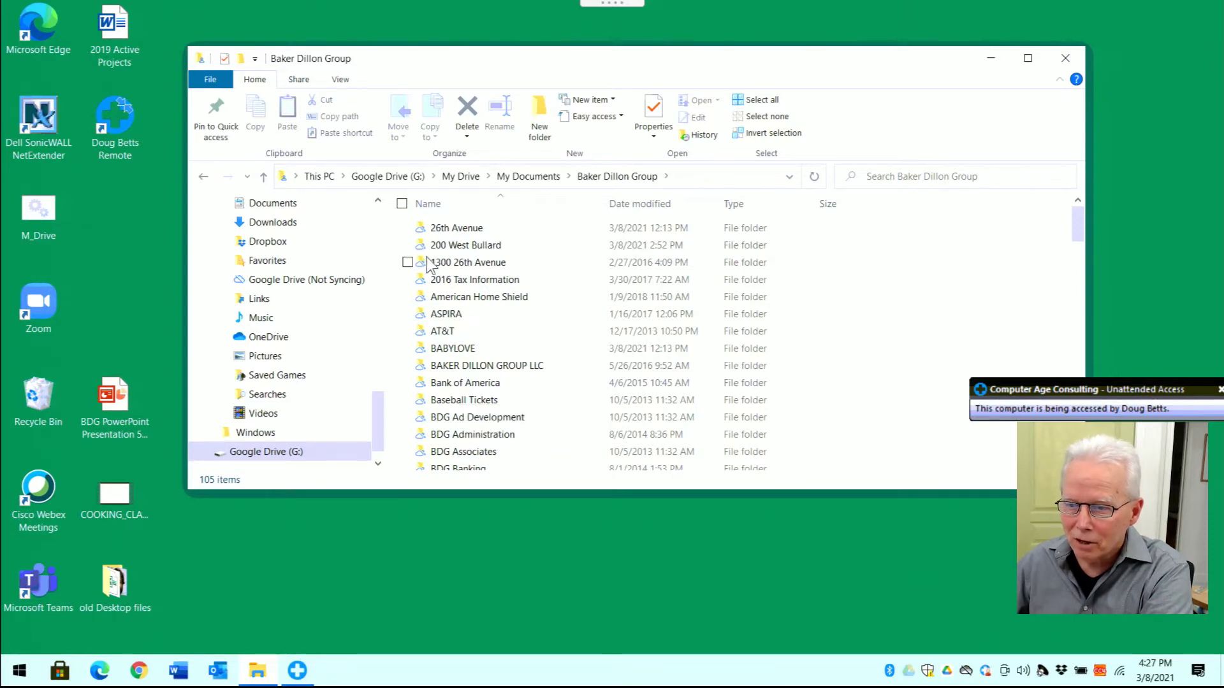
click(523, 179)
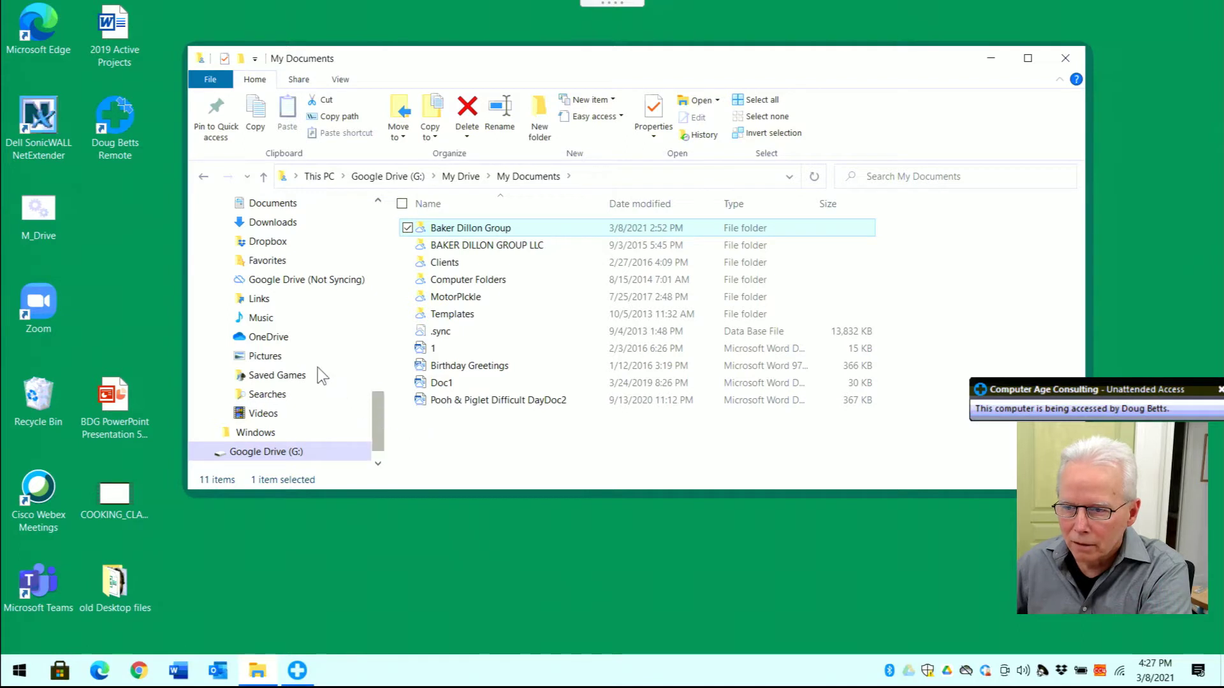
- Open the local OneDrive Documents folder, dismissing the OneDrive setup, and select the BAKER DILLON GROUP LLC folder
click(270, 342)
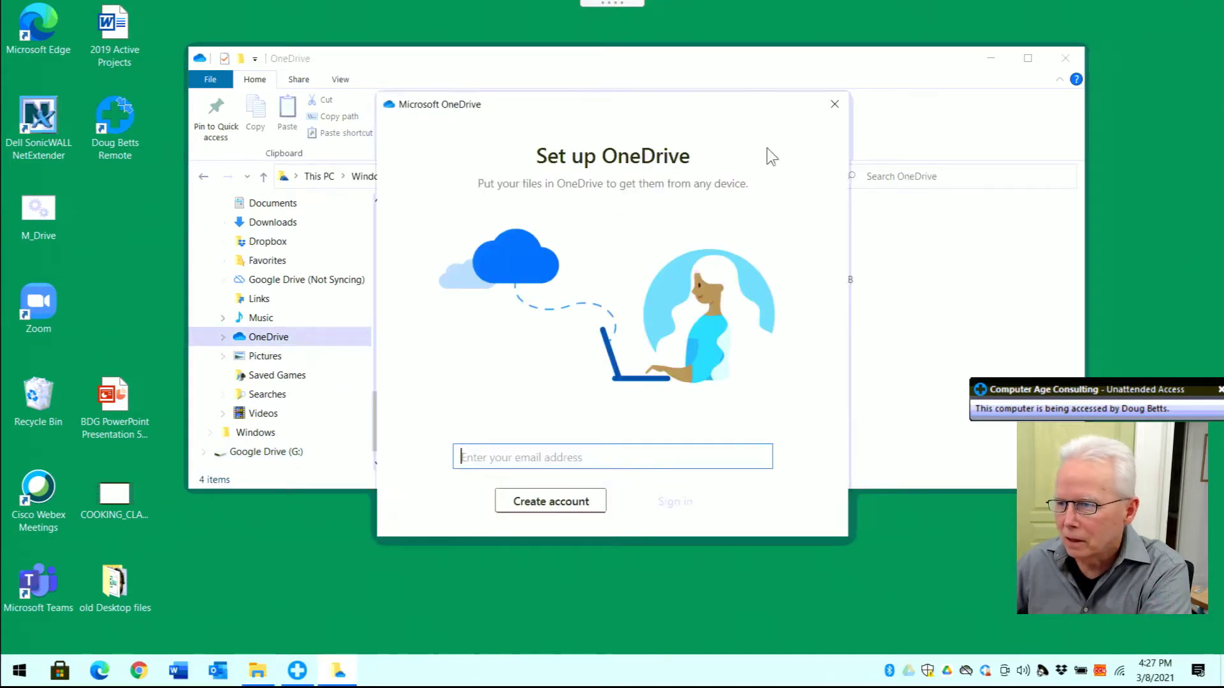
click(834, 105)
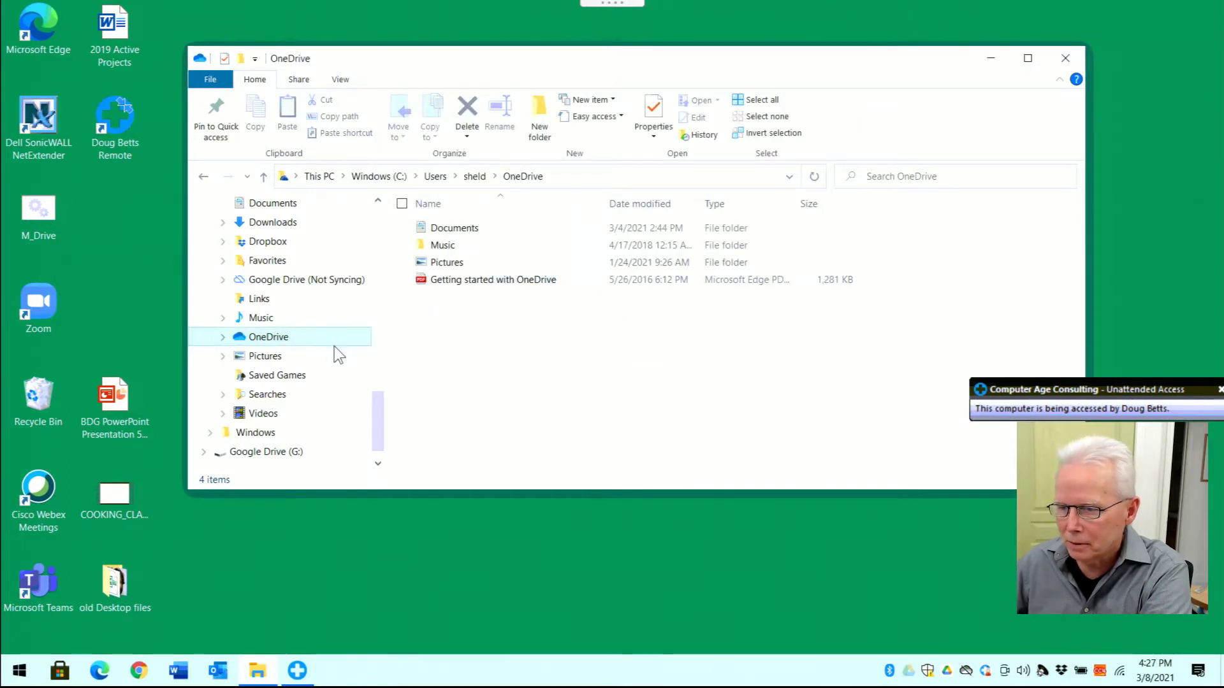
double_click(461, 231)
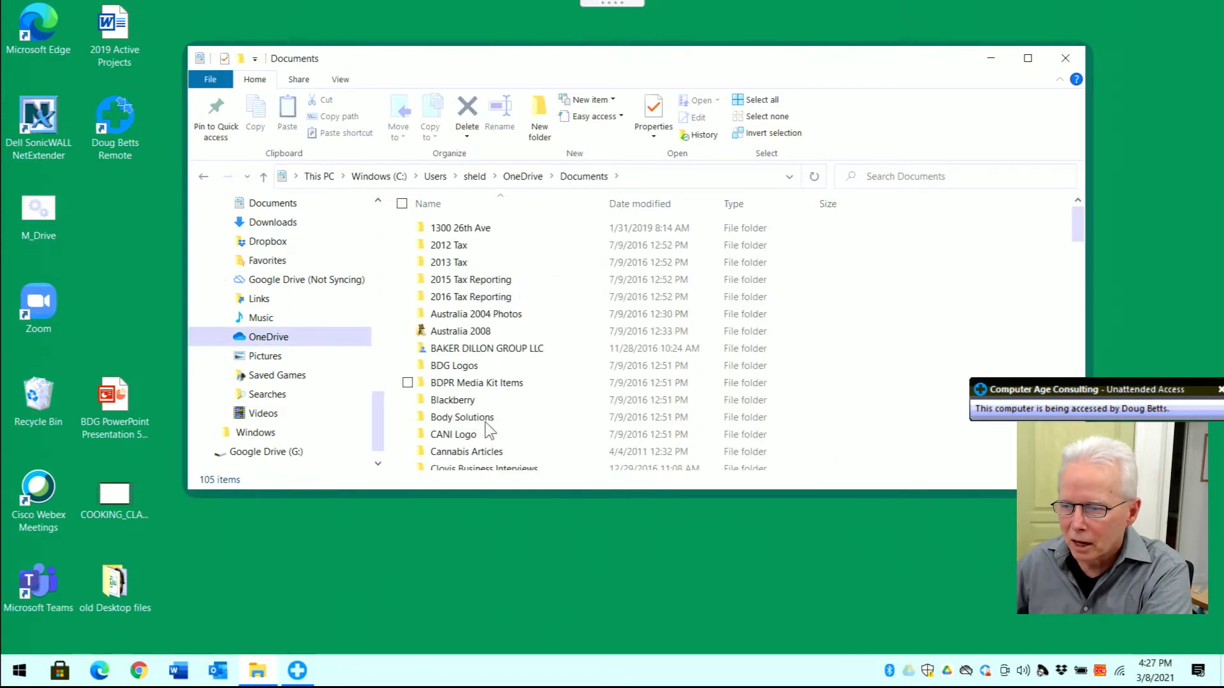
scroll(489, 432, down, 1)
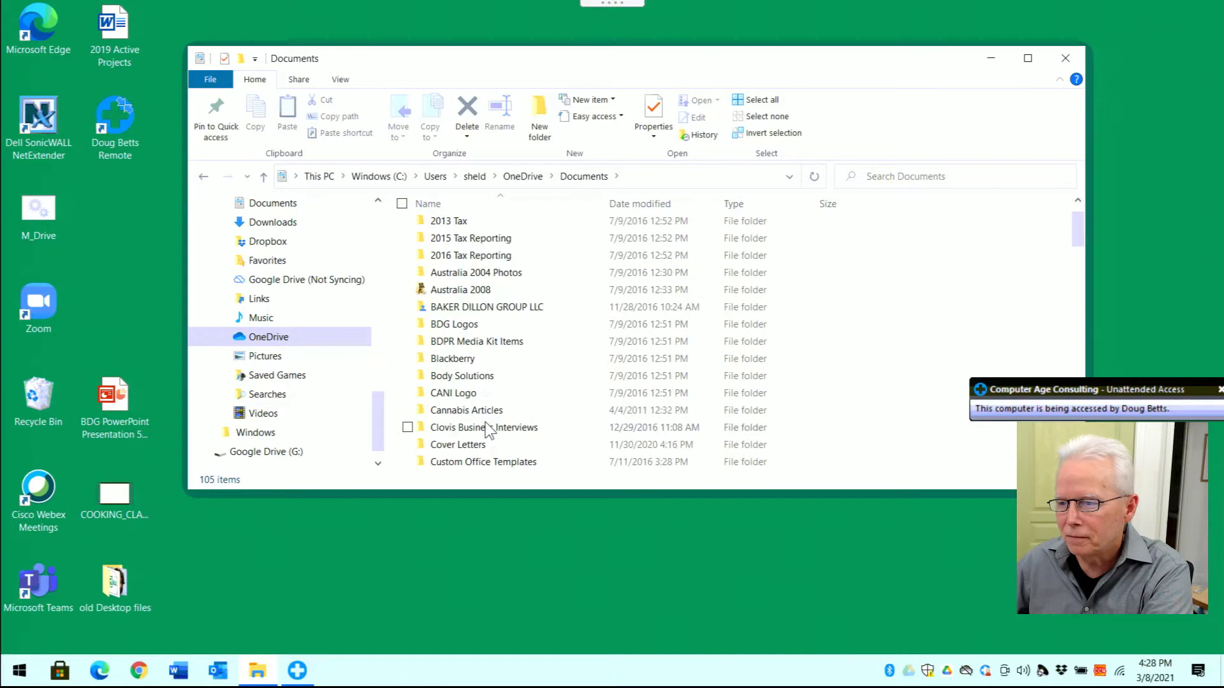
click(455, 309)
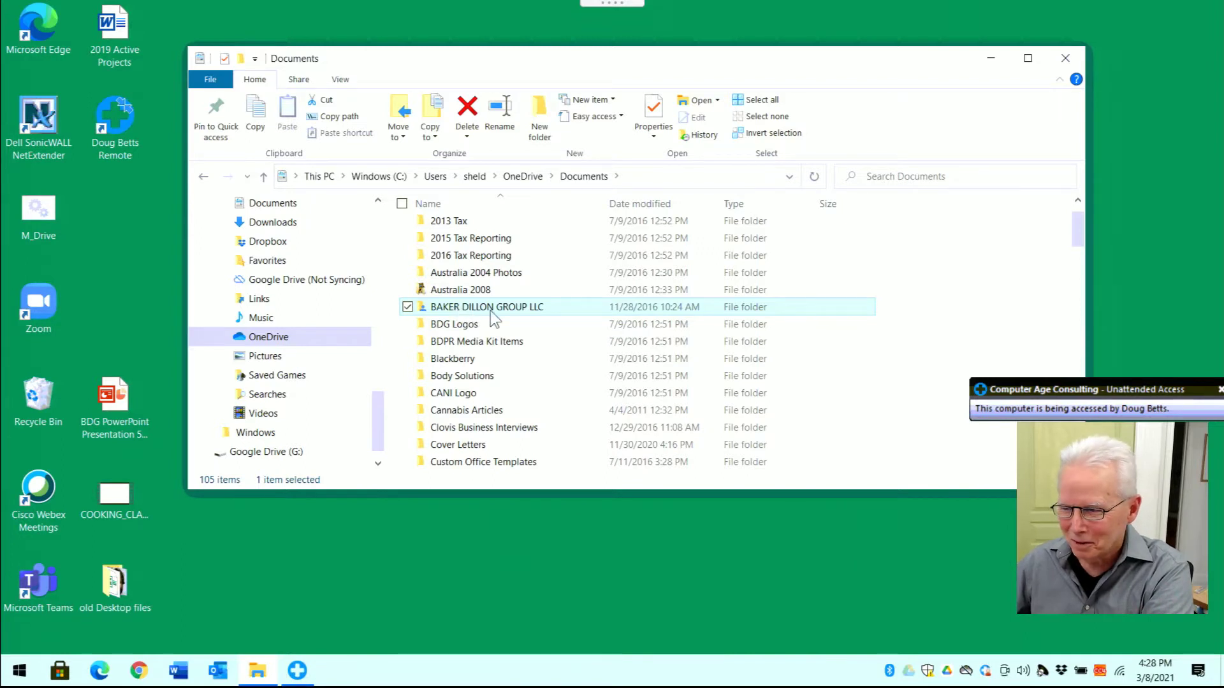
mouse_move(490, 312)
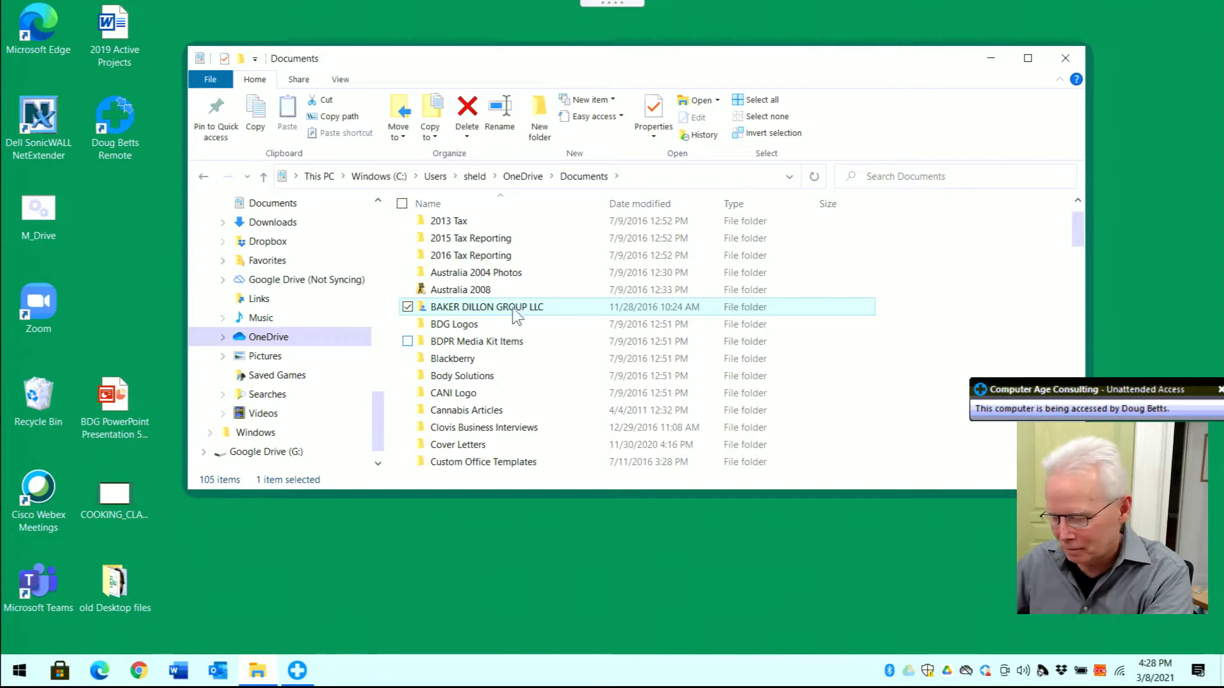
- Open a second File Explorer window and arrange it side by side with the OneDrive Documents window
key(super+e)
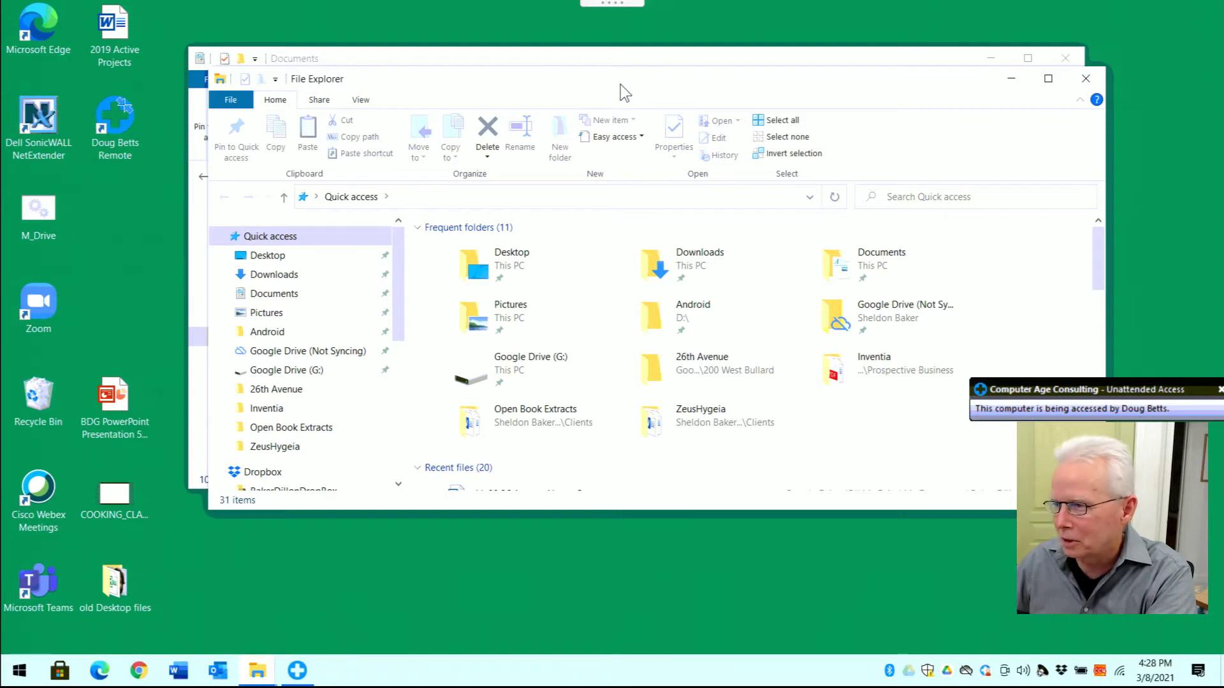
key(super+Right)
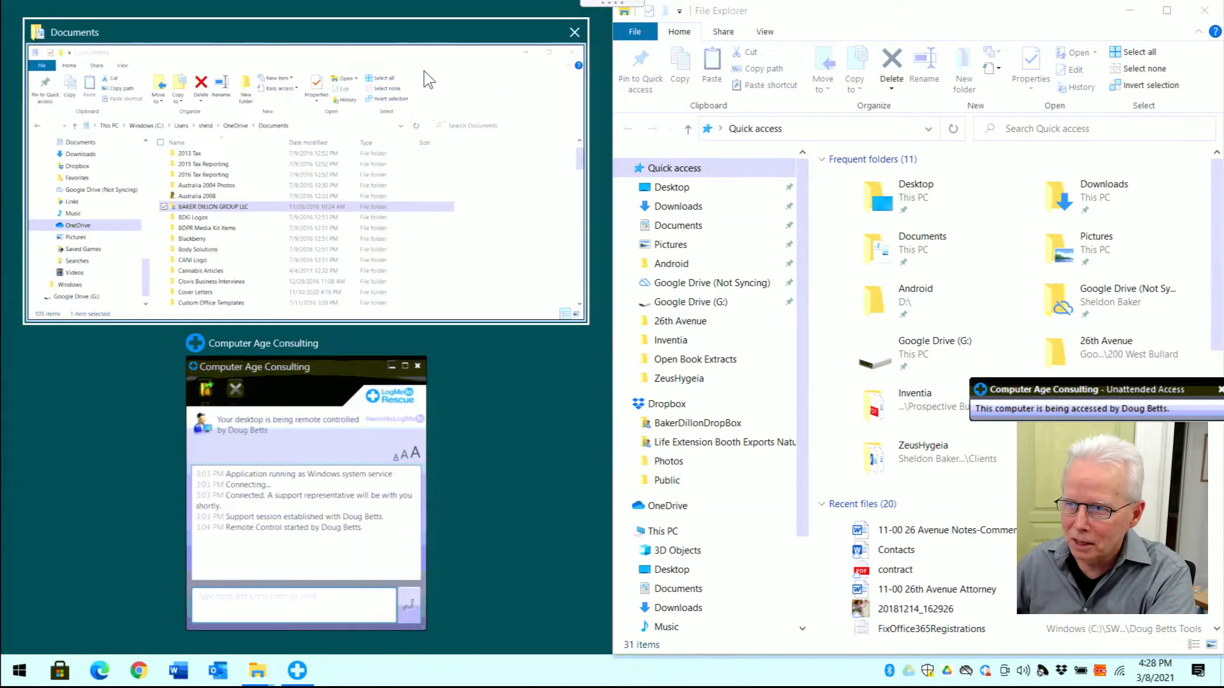
click(411, 63)
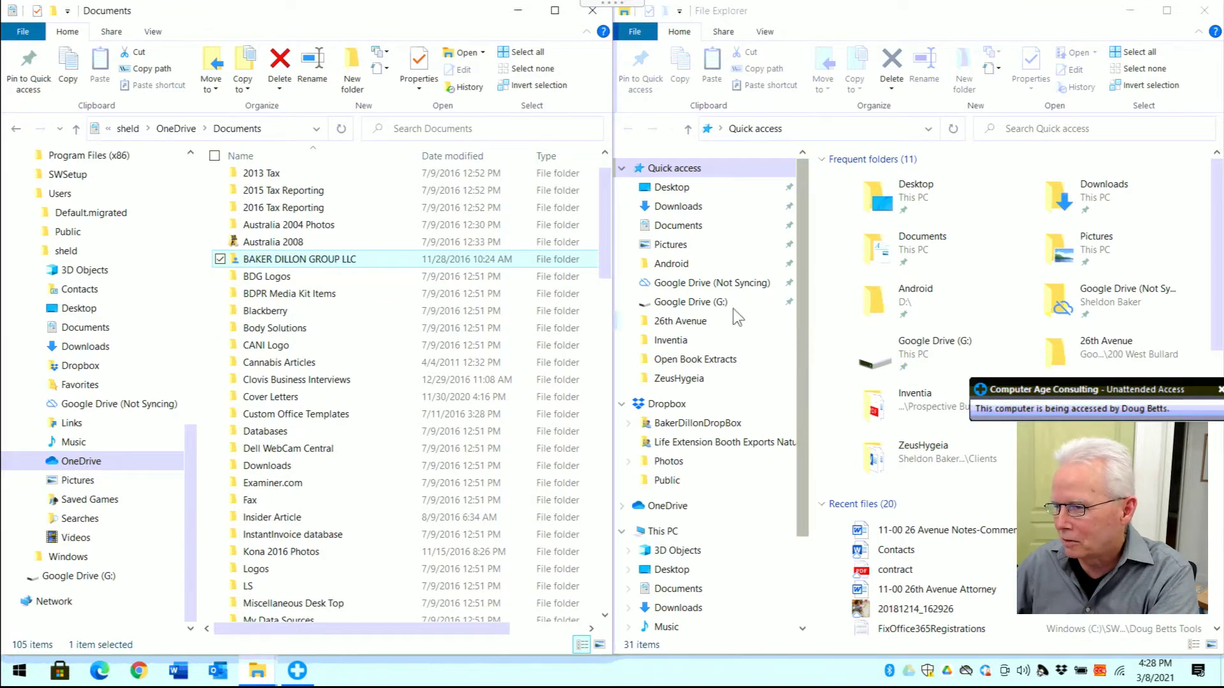
- In the new window, open My Drive > My Documents on Google Drive (G:)
click(703, 308)
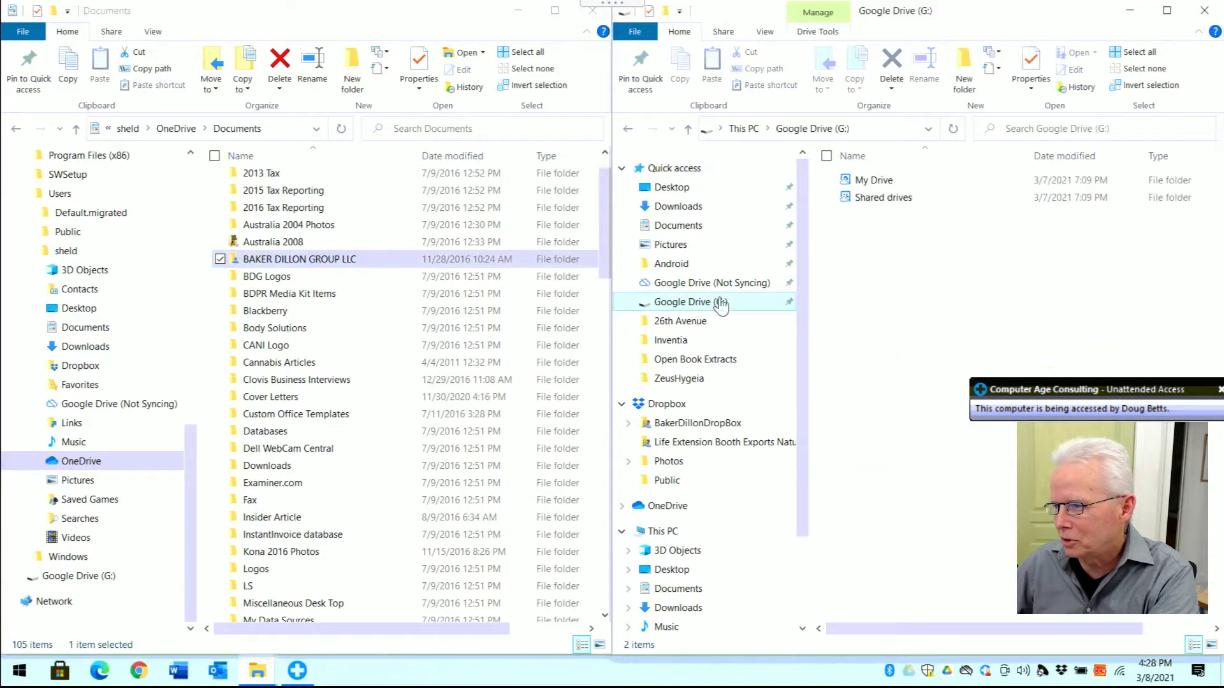
double_click(870, 181)
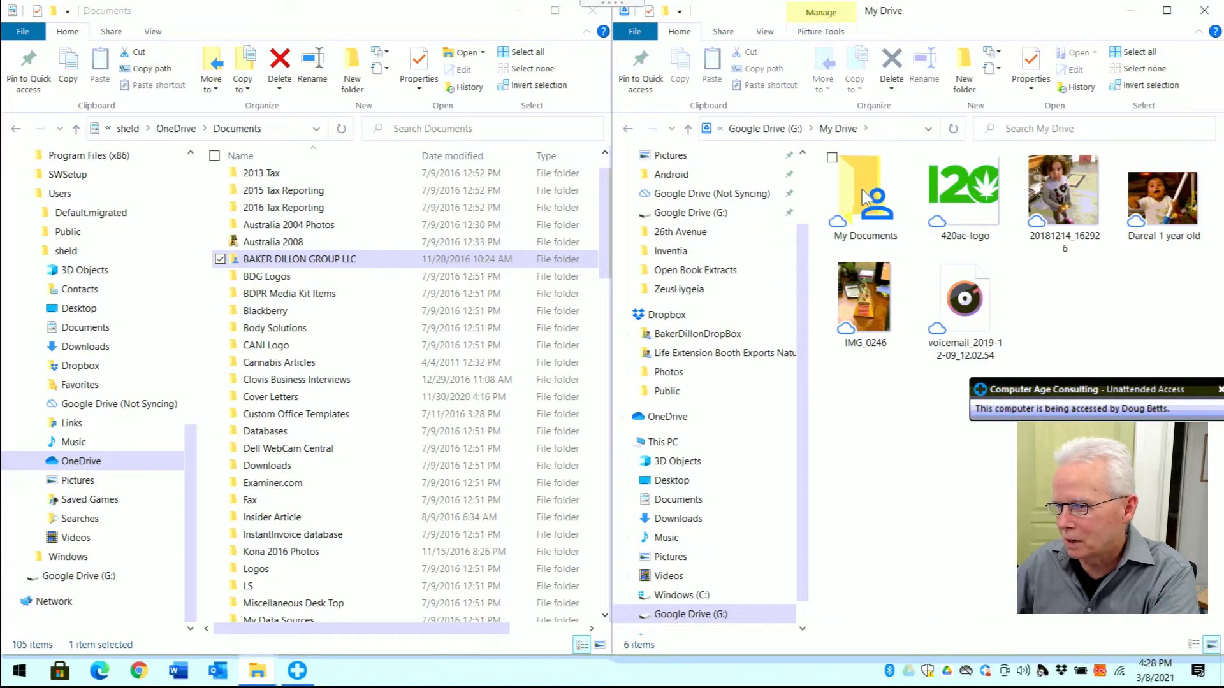
double_click(861, 190)
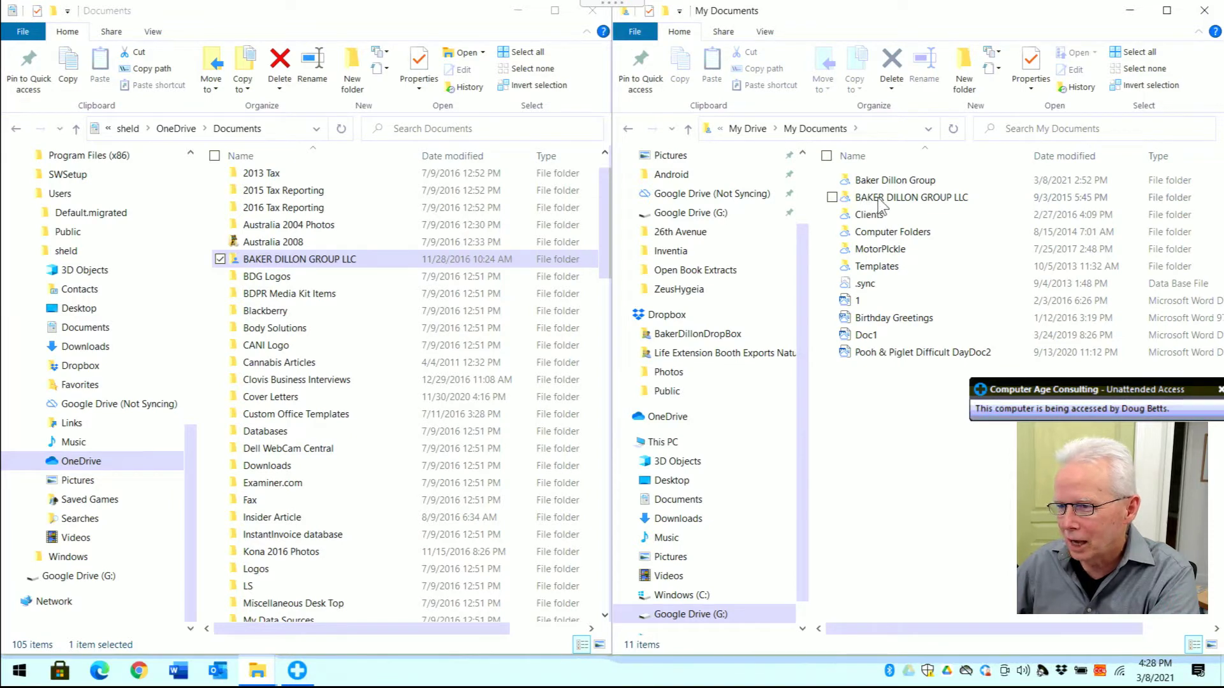
mouse_move(899, 205)
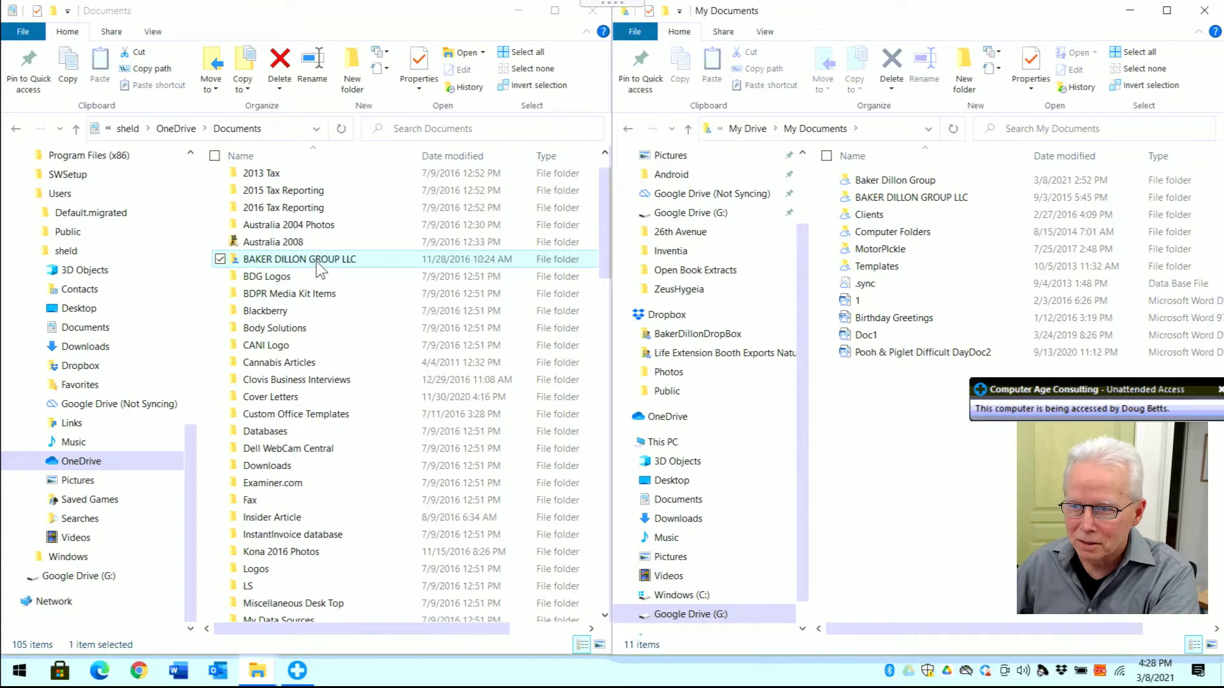
- Compare the contents of BAKER DILLON GROUP LLC in OneDrive and Google Drive, and return both windows to their parent folders
click(359, 12)
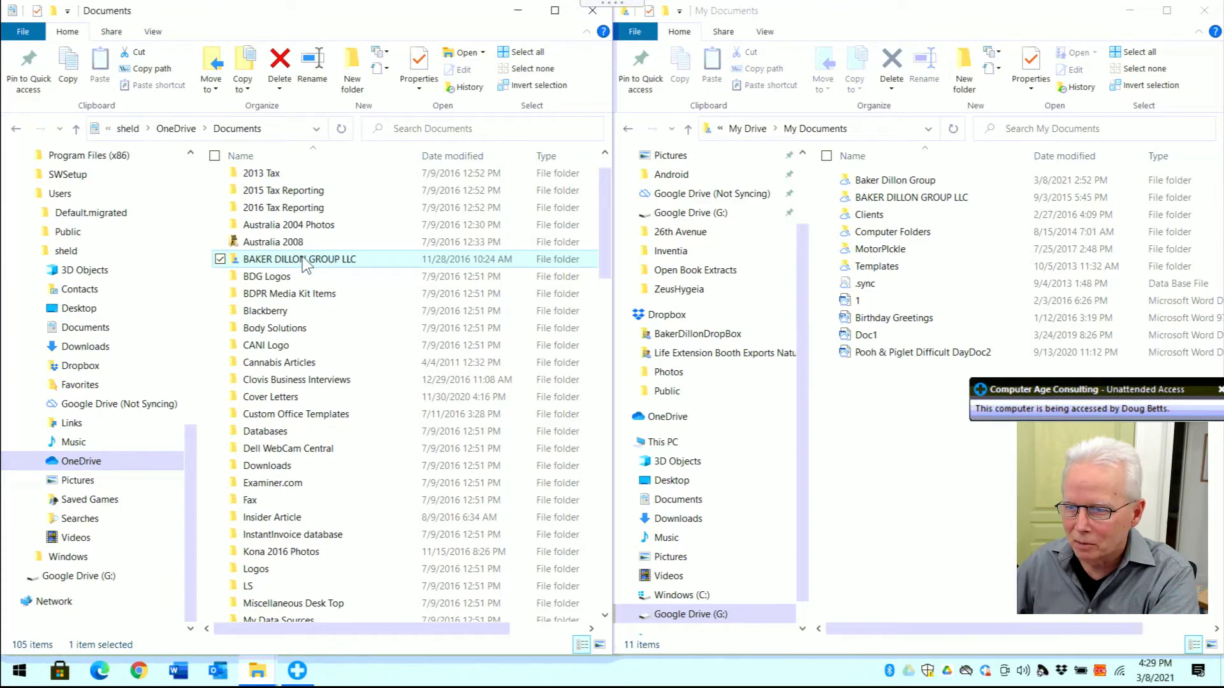
double_click(302, 259)
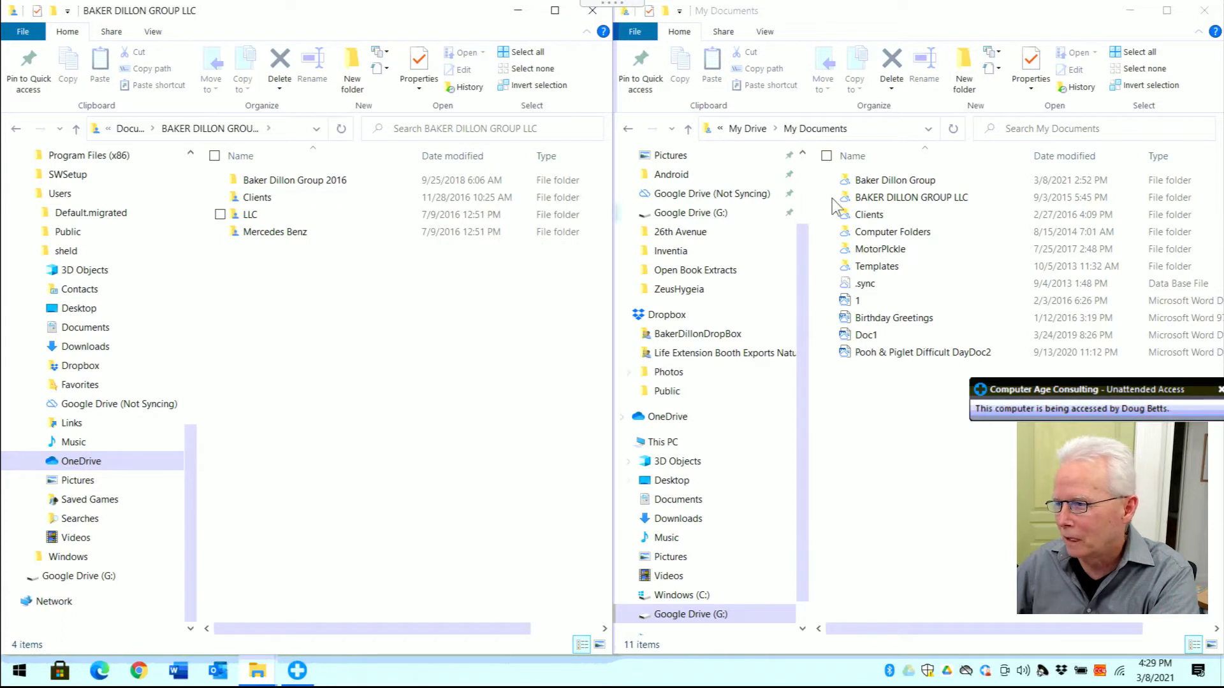
double_click(873, 197)
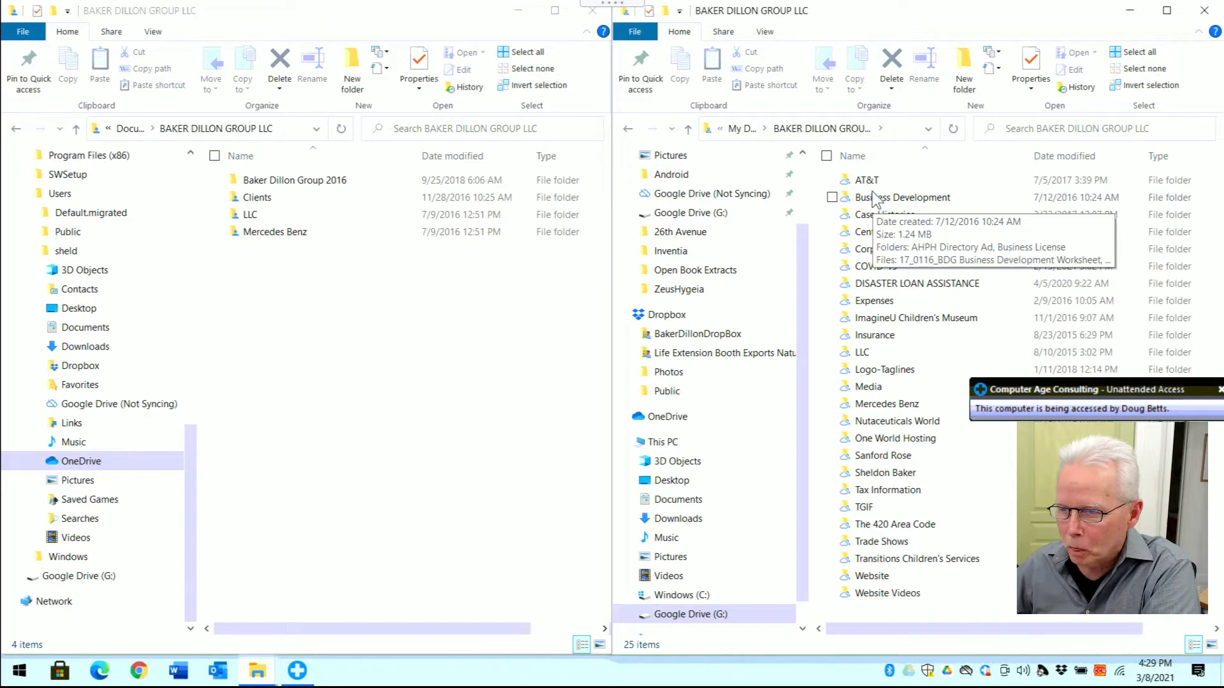
click(742, 133)
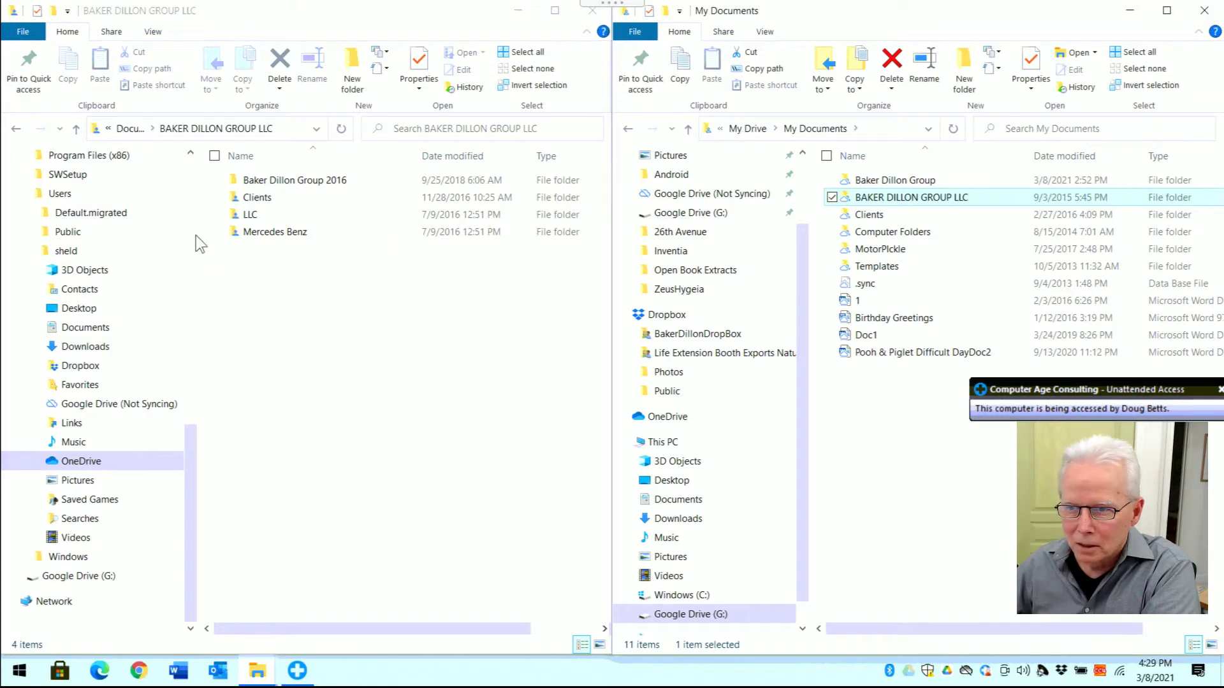
click(134, 133)
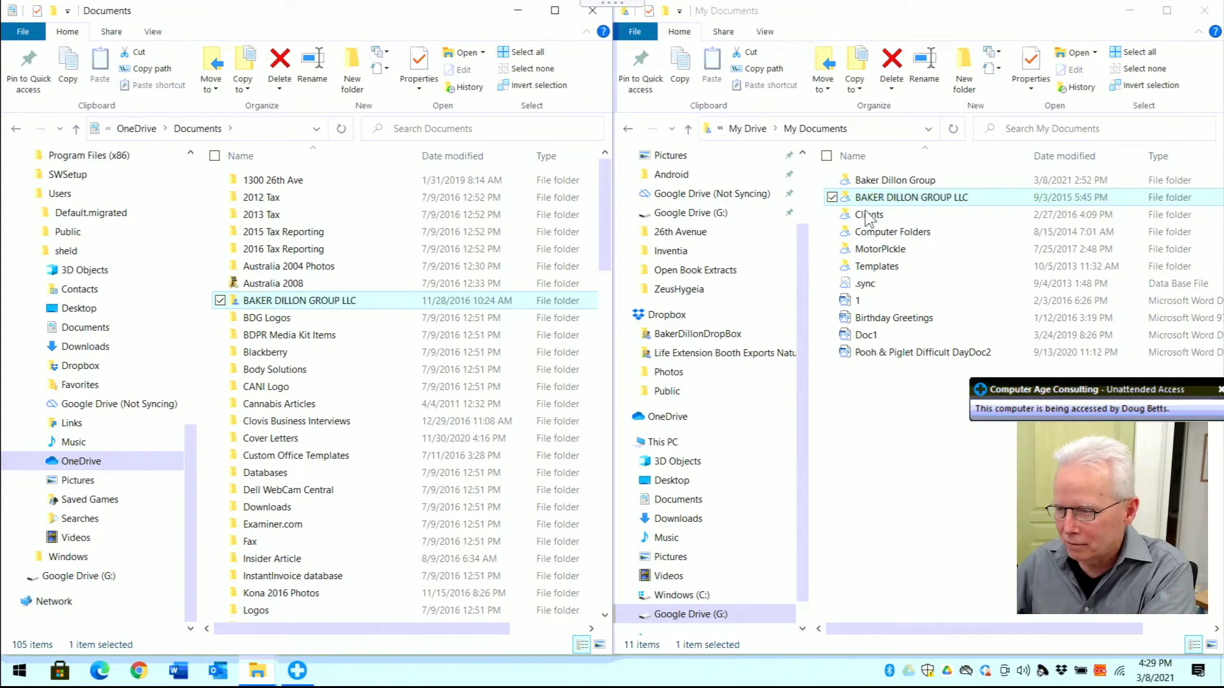
- In the second window, open My Documents inside the user profile's Google Drive (Not Syncing) folder on Windows (C:)
click(807, 347)
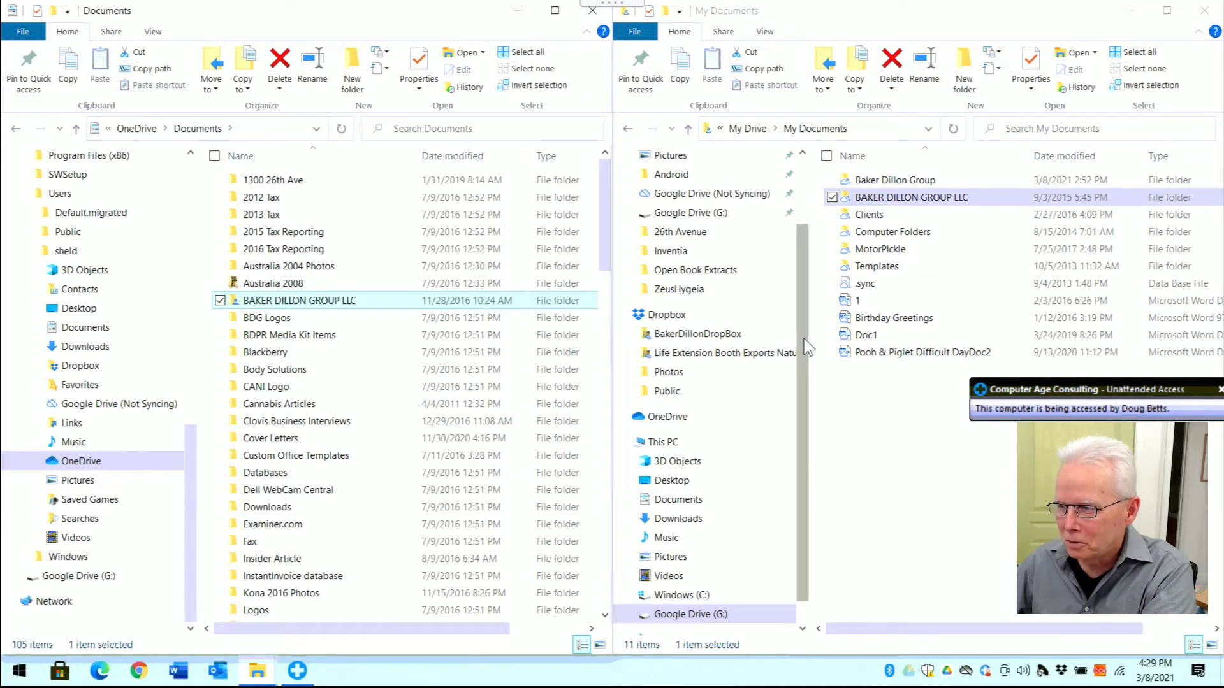
scroll(708, 541, down, 1)
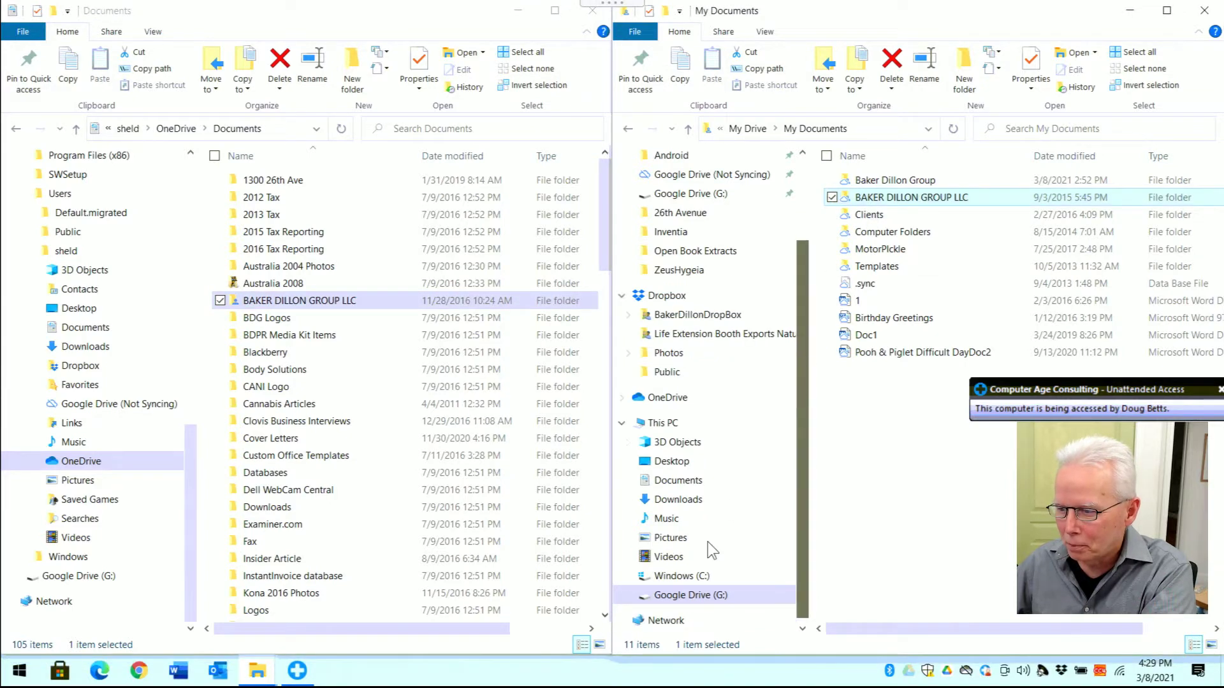
click(630, 577)
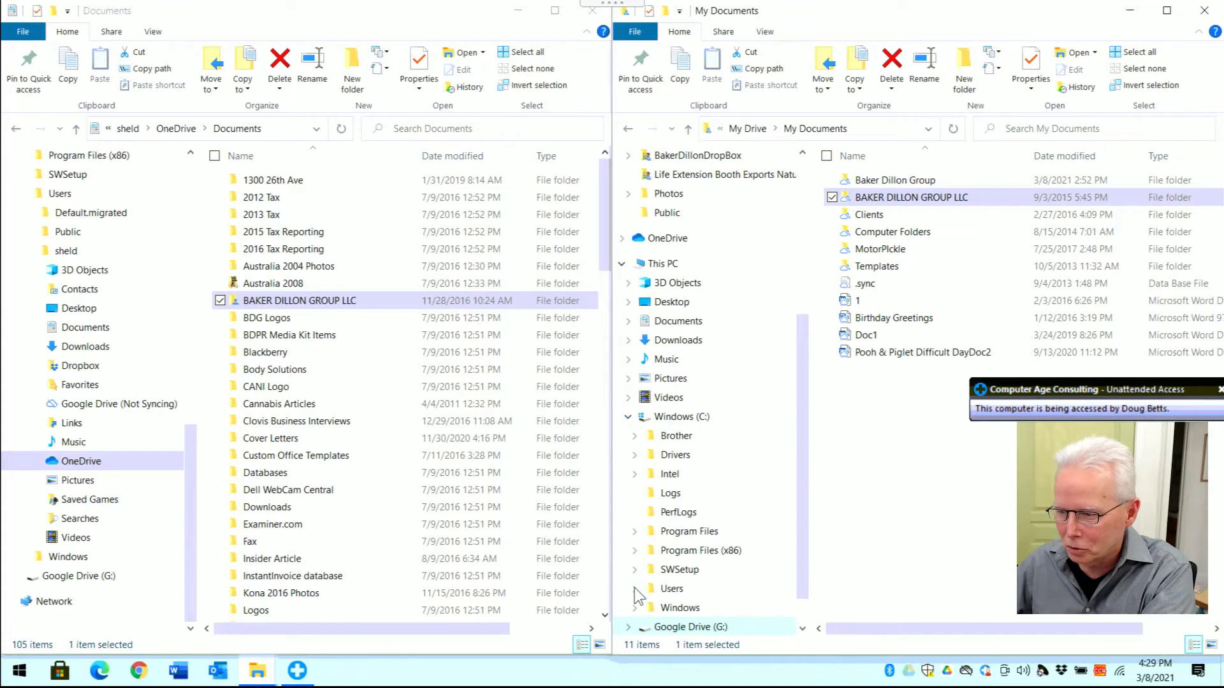
click(634, 588)
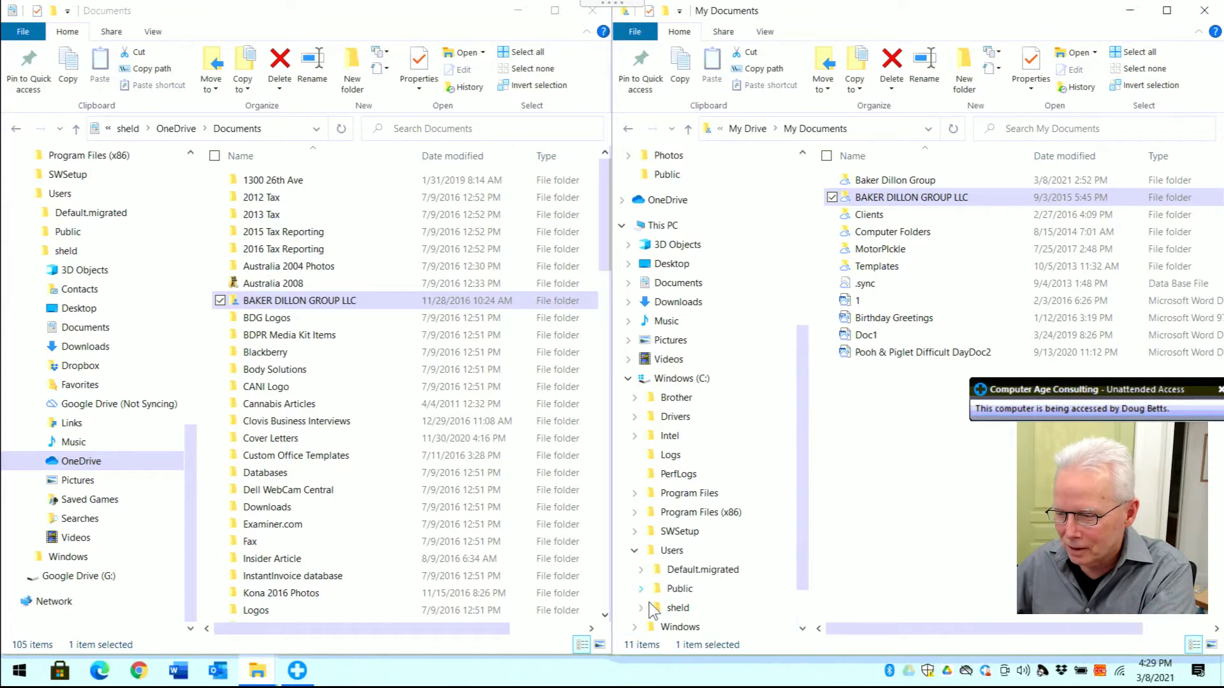
click(641, 608)
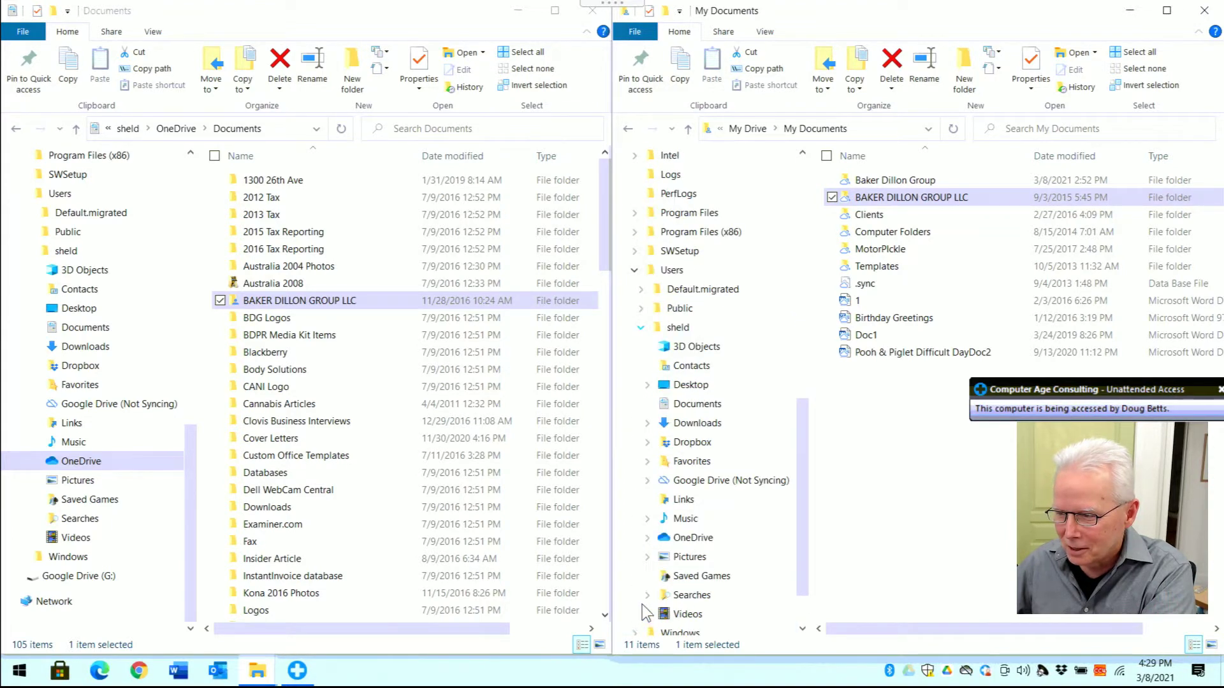
click(688, 485)
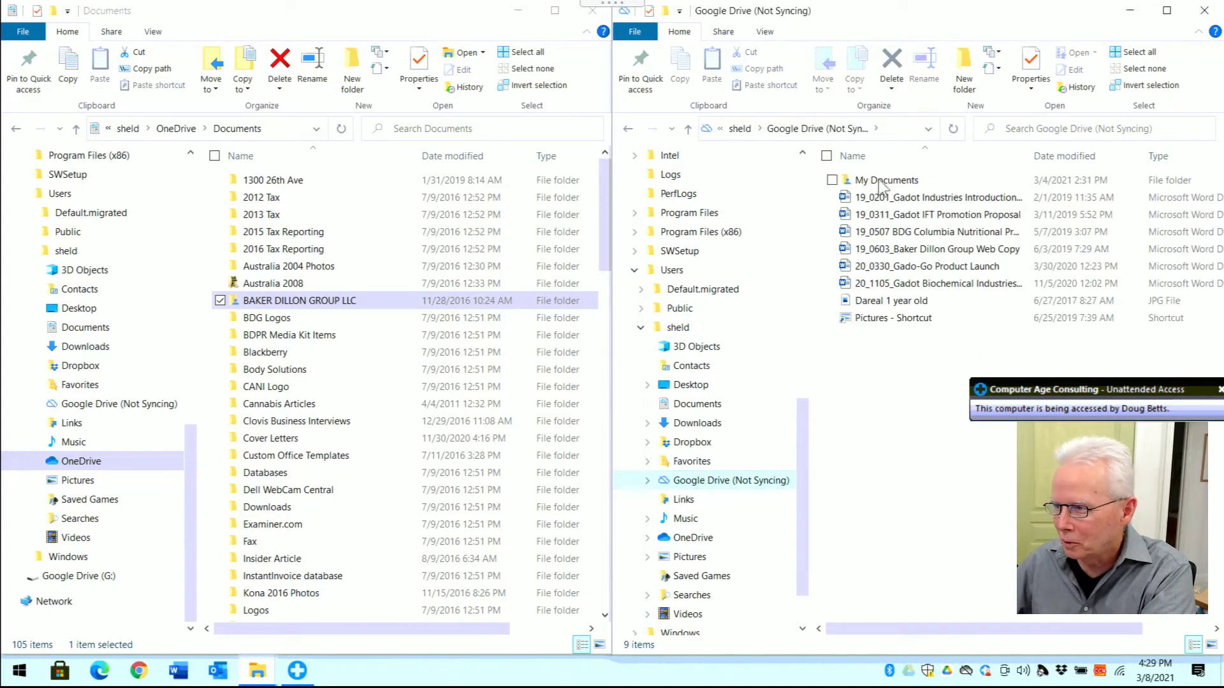
double_click(882, 181)
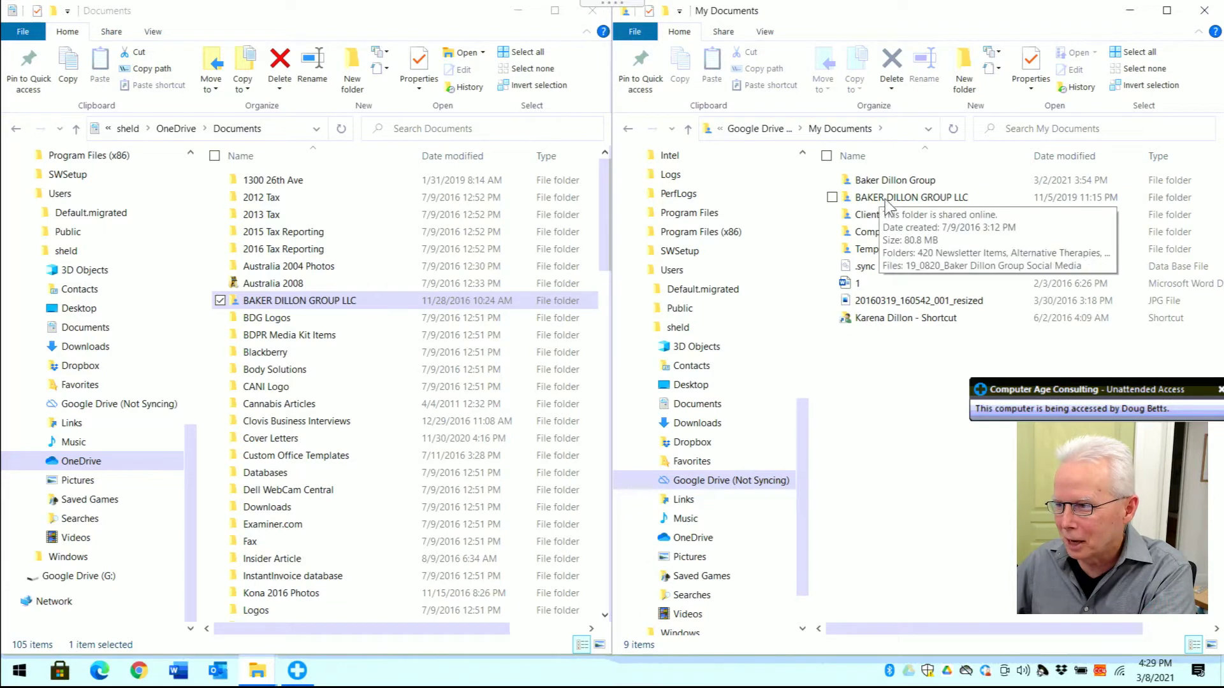
- Compare the contents of BAKER DILLON GROUP LLC in Google Drive (Not Syncing) and OneDrive, and return both windows to their parent folders
double_click(884, 199)
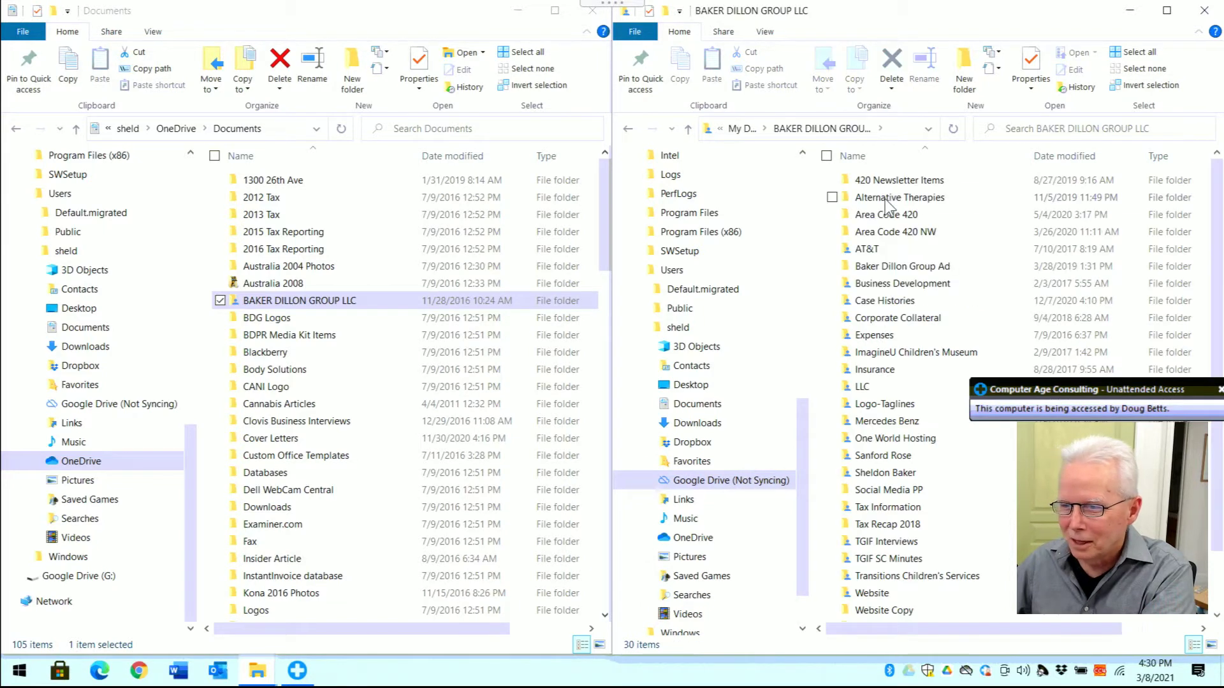
double_click(285, 305)
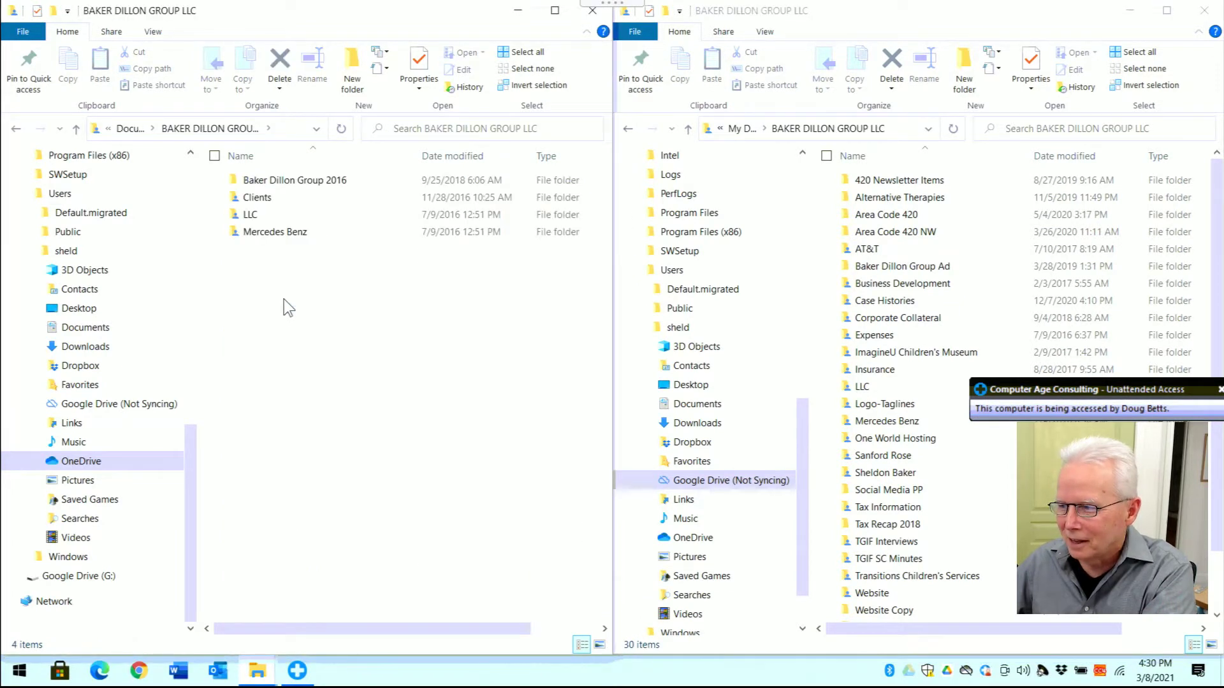
click(134, 129)
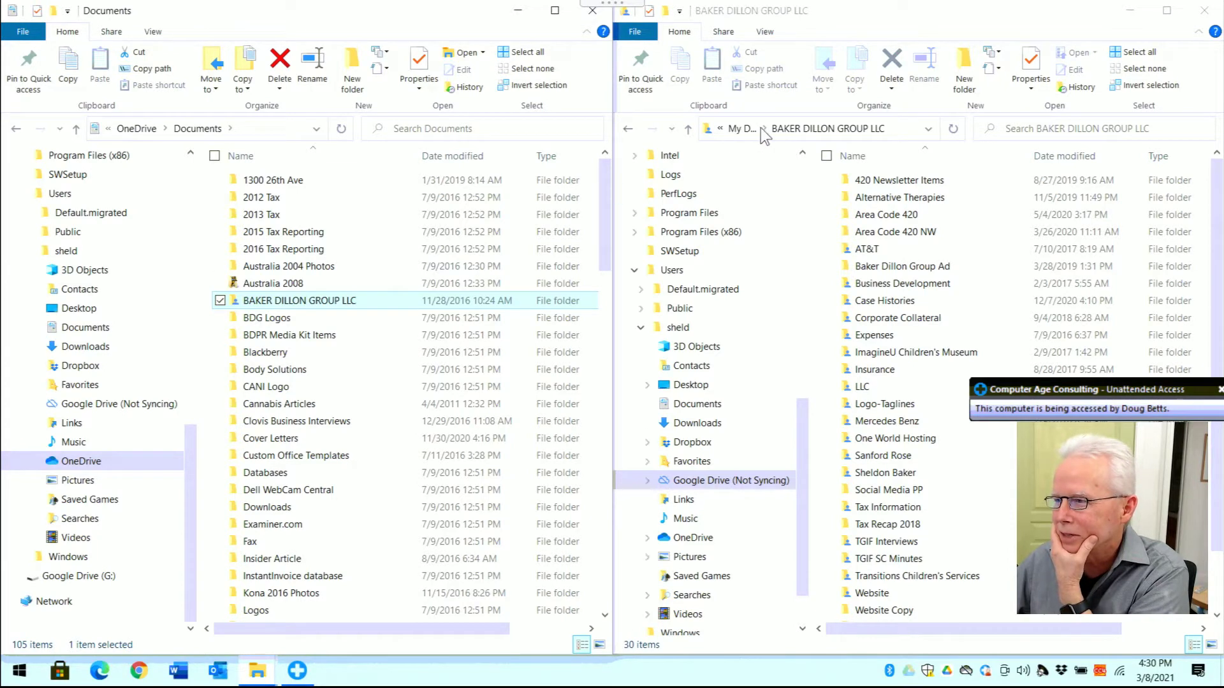
click(741, 130)
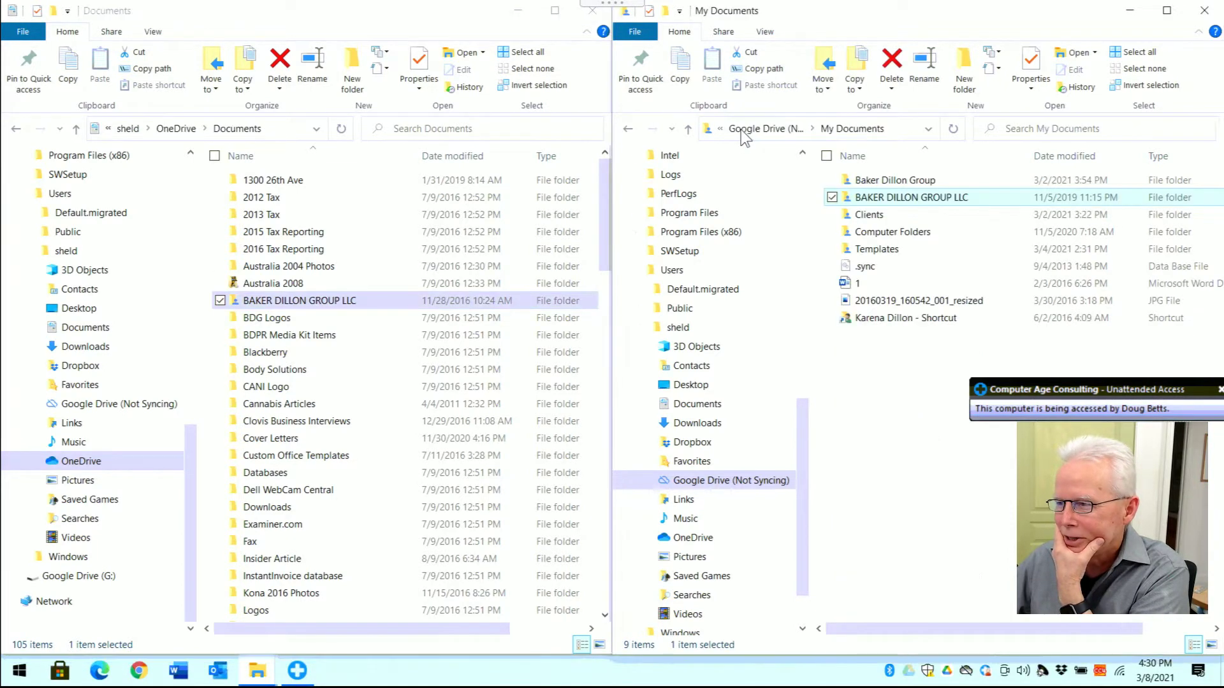
- Reopen BAKER DILLON GROUP LLC in both windows and move the remote access notice higher on the screen
mouse_move(878, 207)
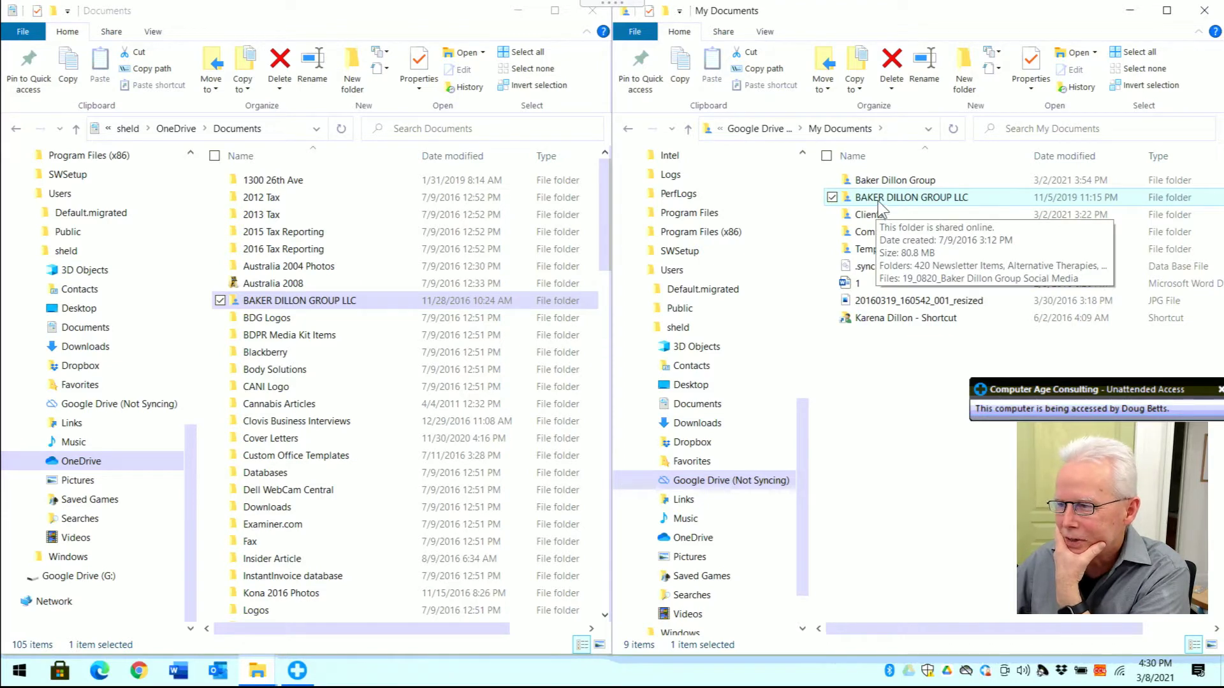
double_click(877, 201)
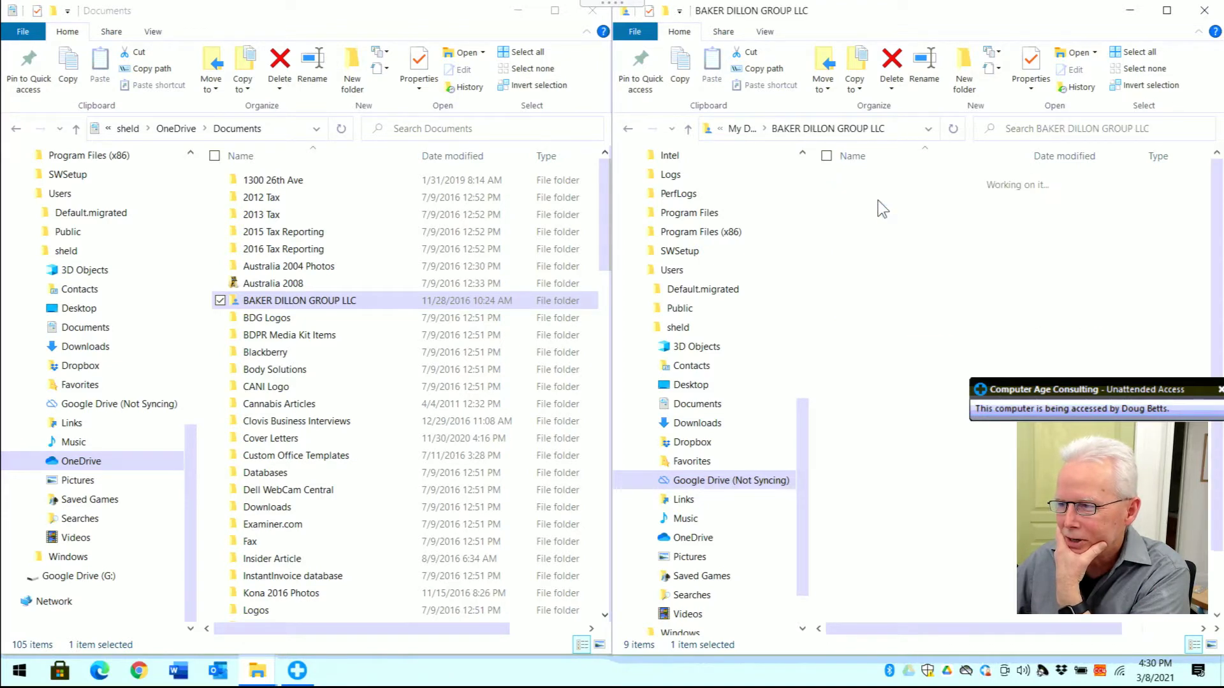
double_click(330, 304)
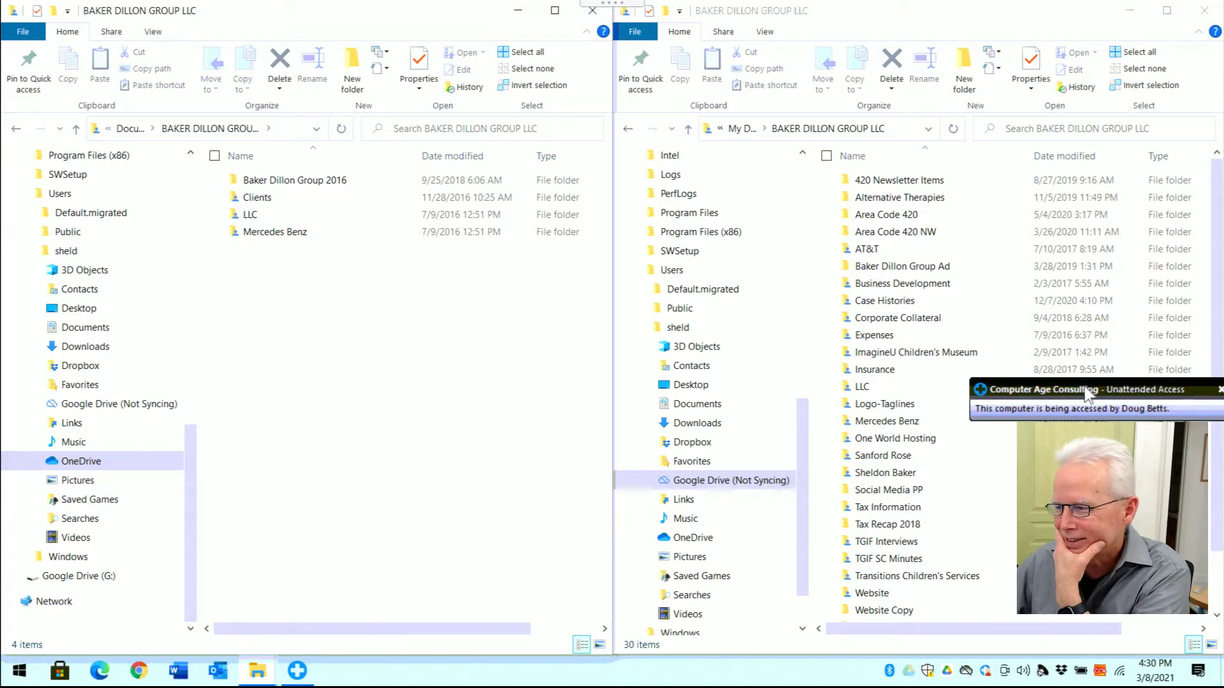
drag(1082, 381, 1071, 237)
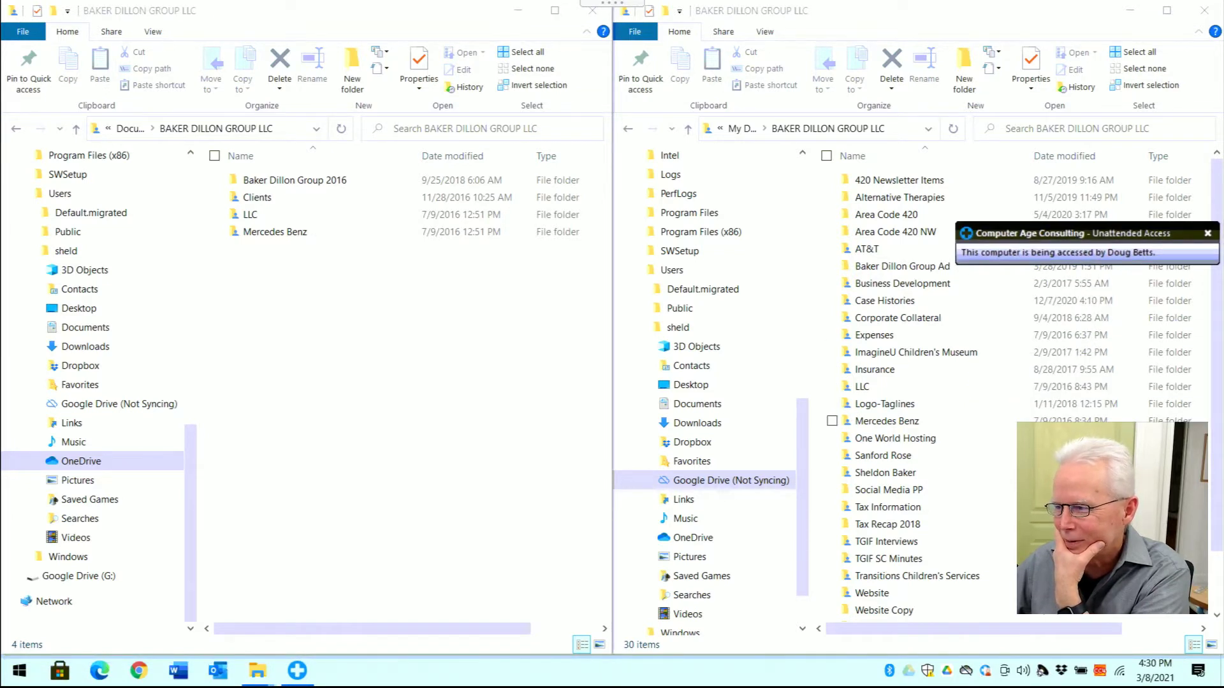
- Compare the files in the LLC subfolder of both copies, and return both windows to BAKER DILLON GROUP LLC
click(893, 423)
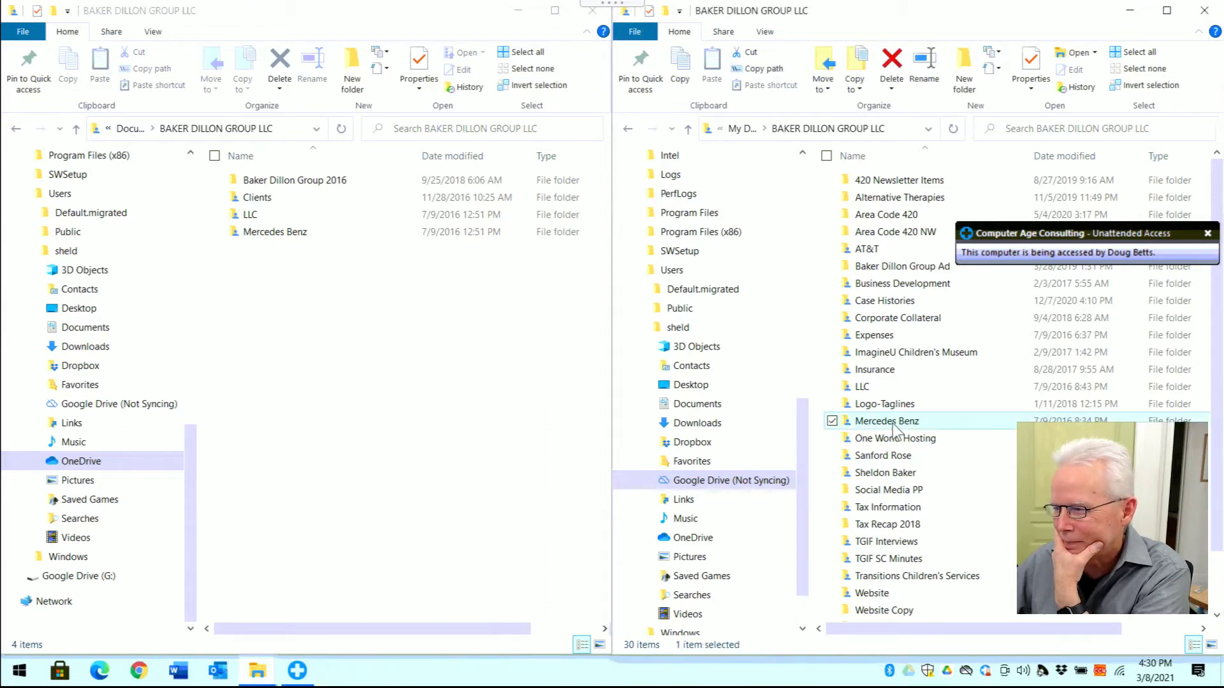
click(892, 391)
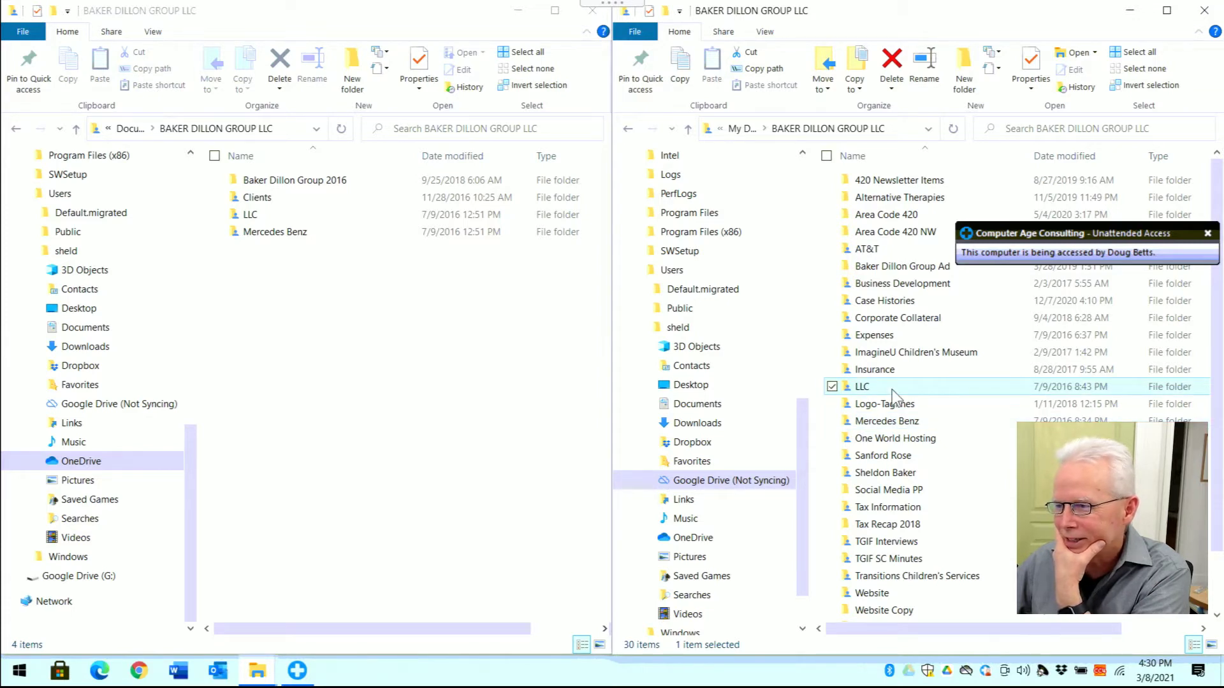
click(892, 388)
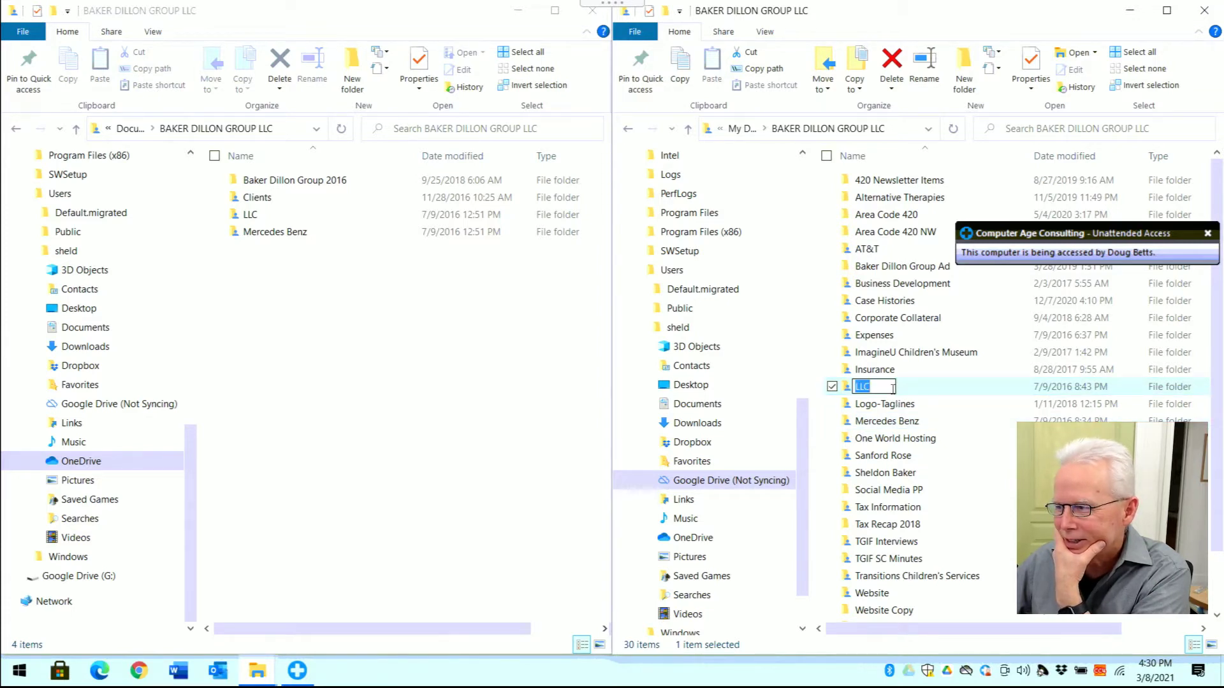
click(928, 397)
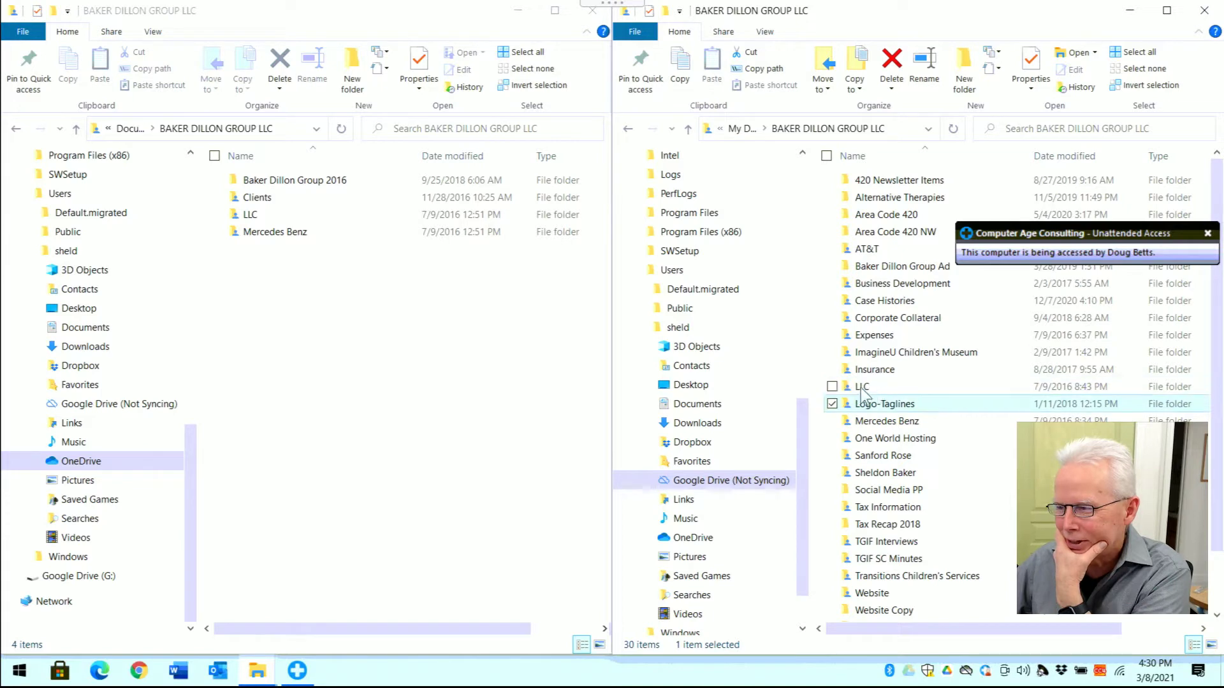
double_click(860, 388)
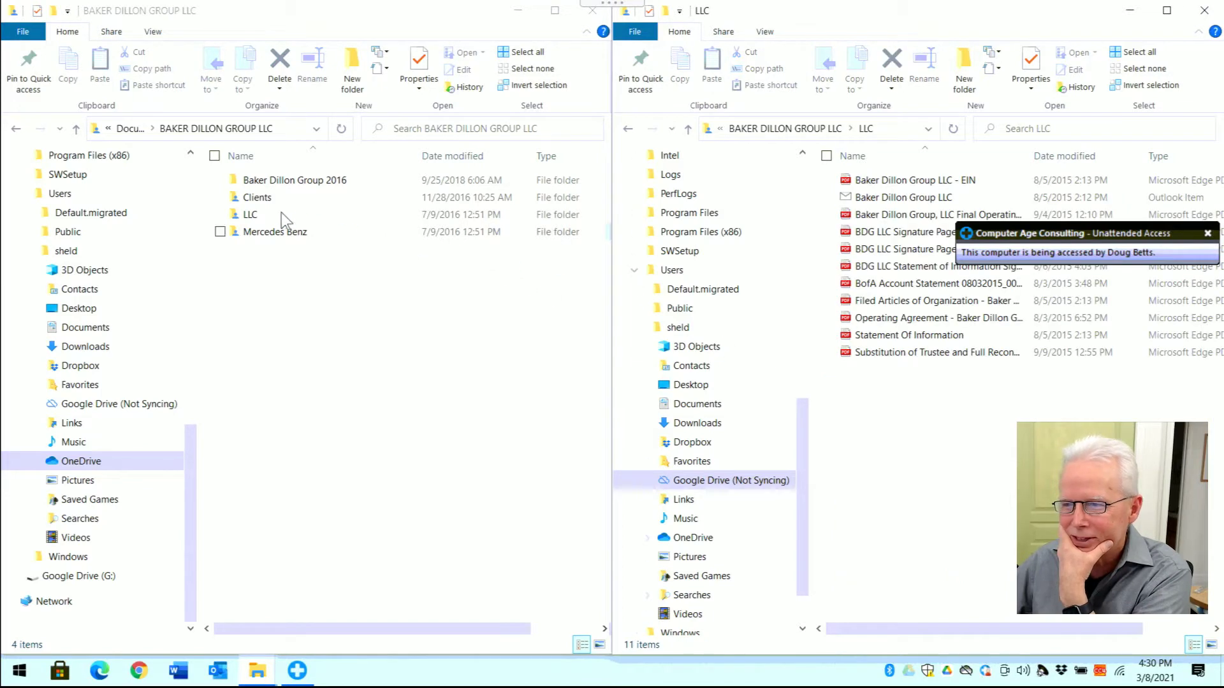
double_click(251, 213)
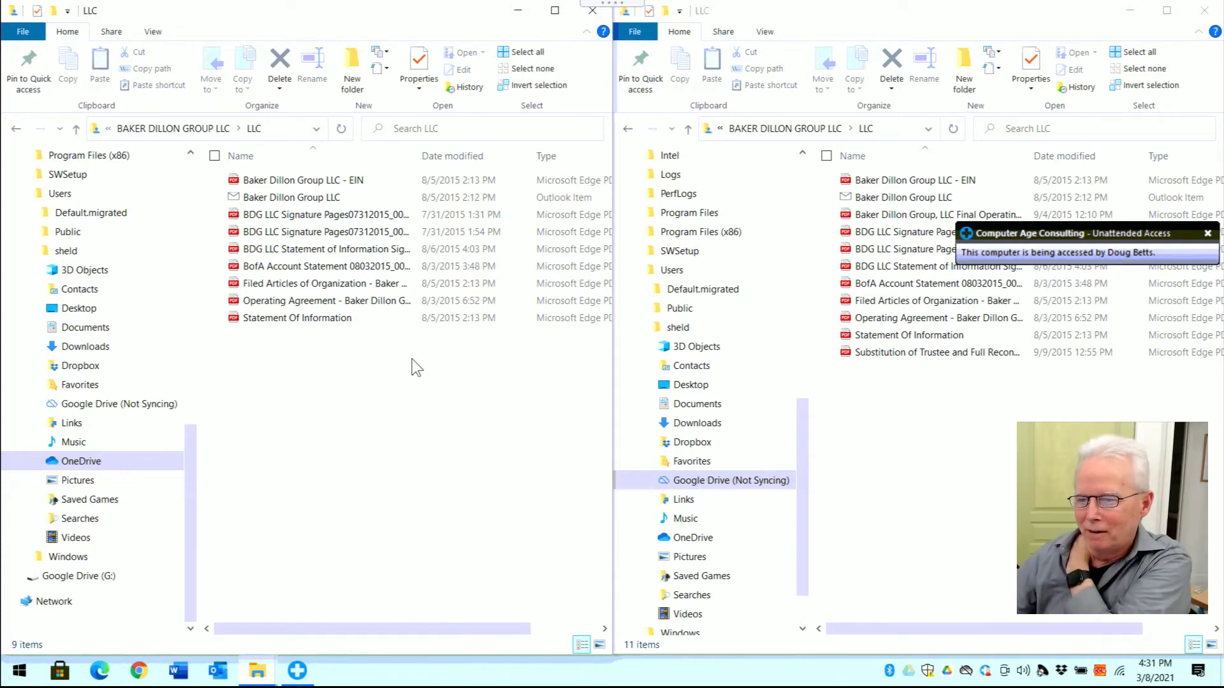
click(171, 129)
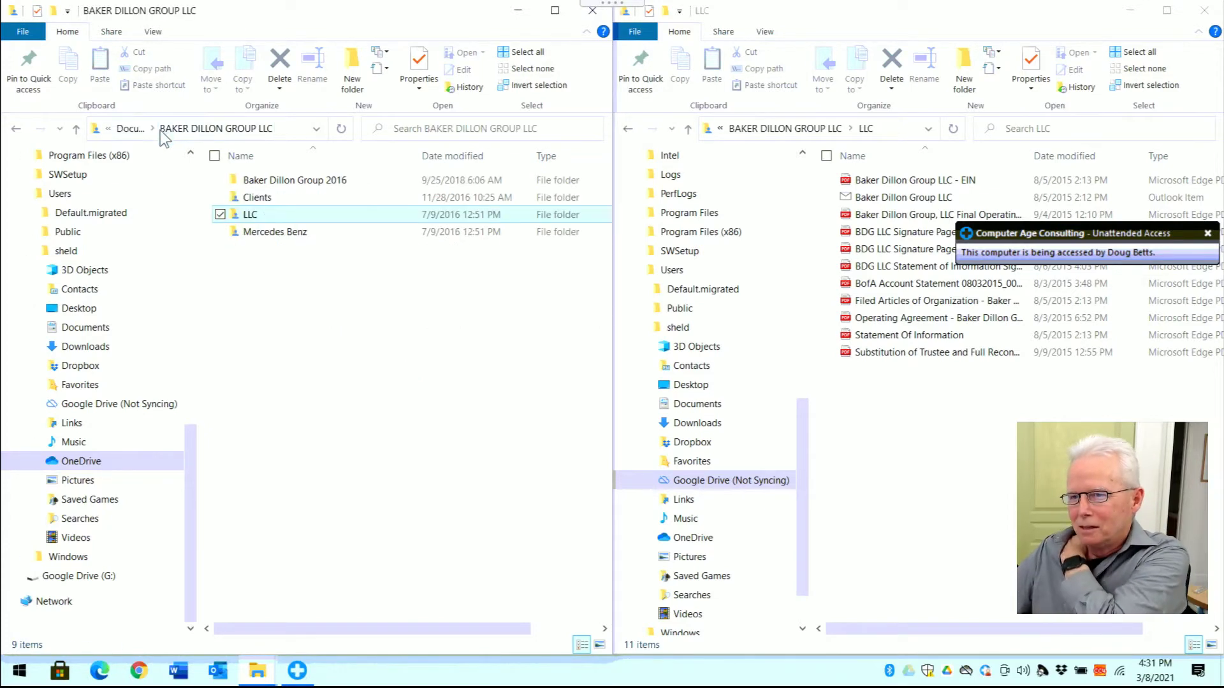
click(768, 130)
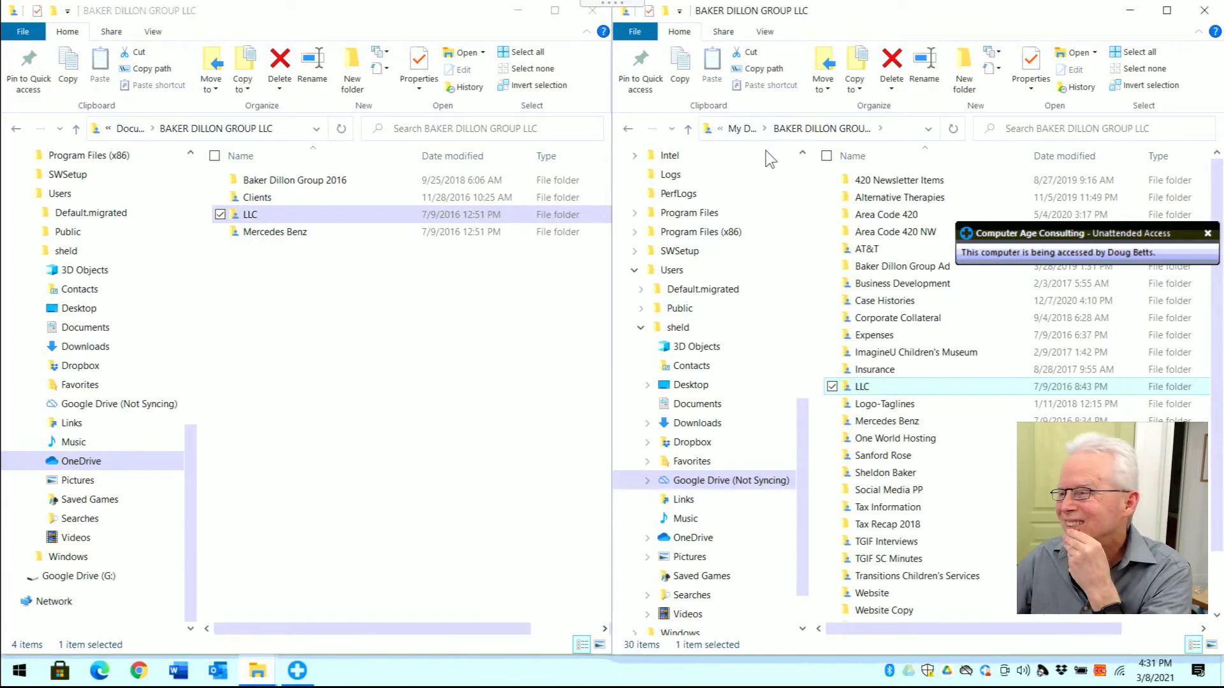
- Close both File Explorer windows and open a new File Explorer window
click(1204, 12)
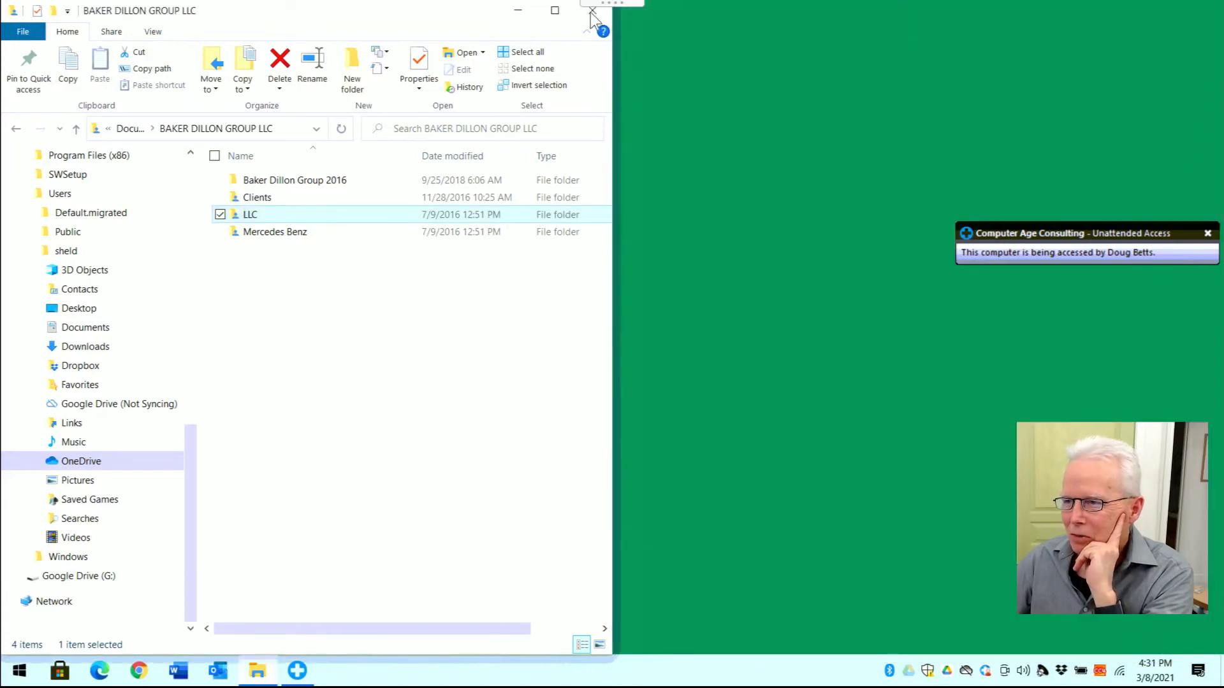
click(592, 11)
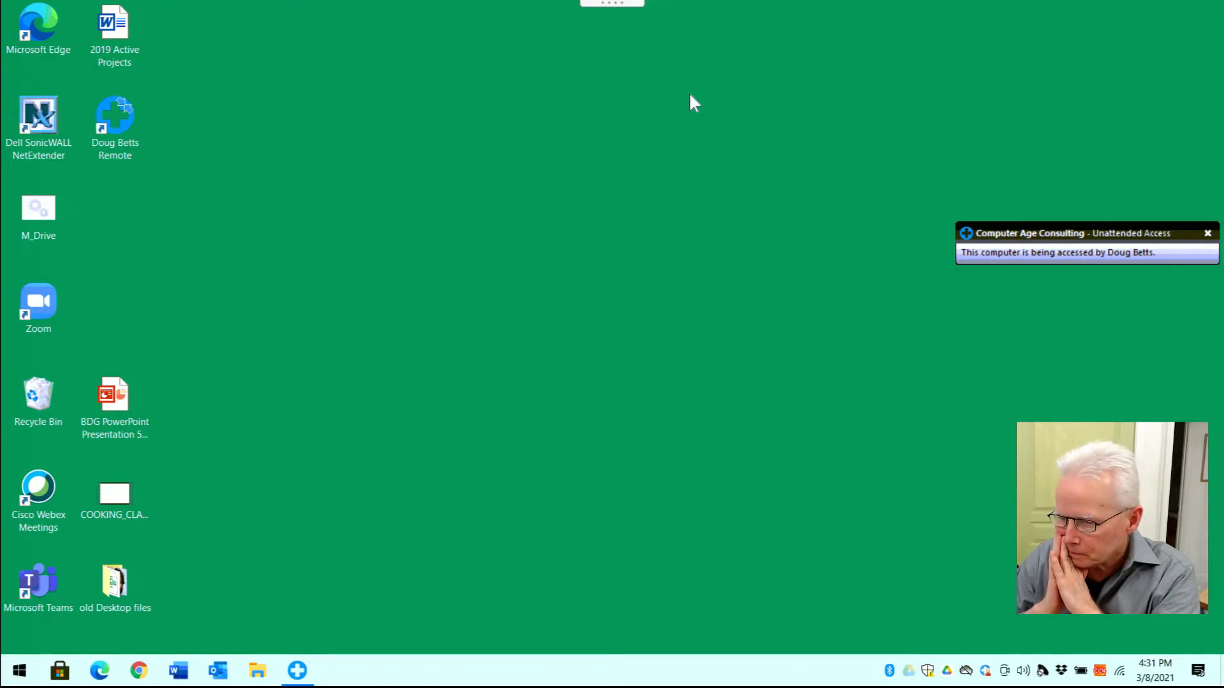
click(258, 670)
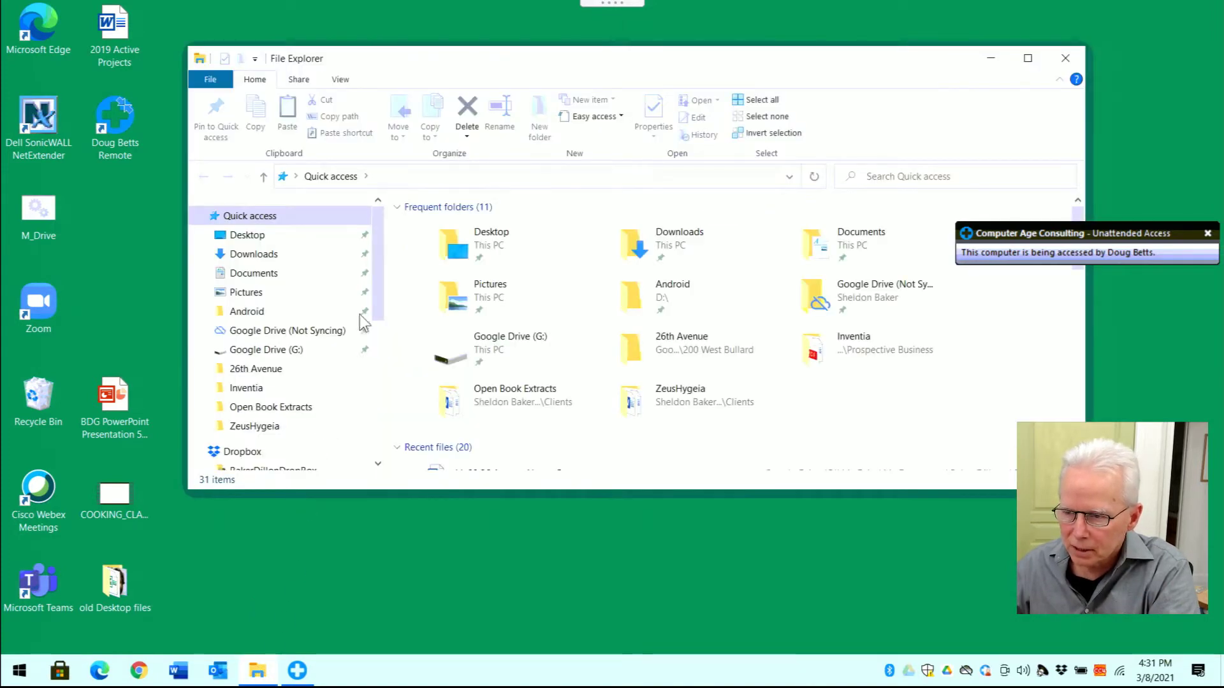
drag(382, 331, 392, 444)
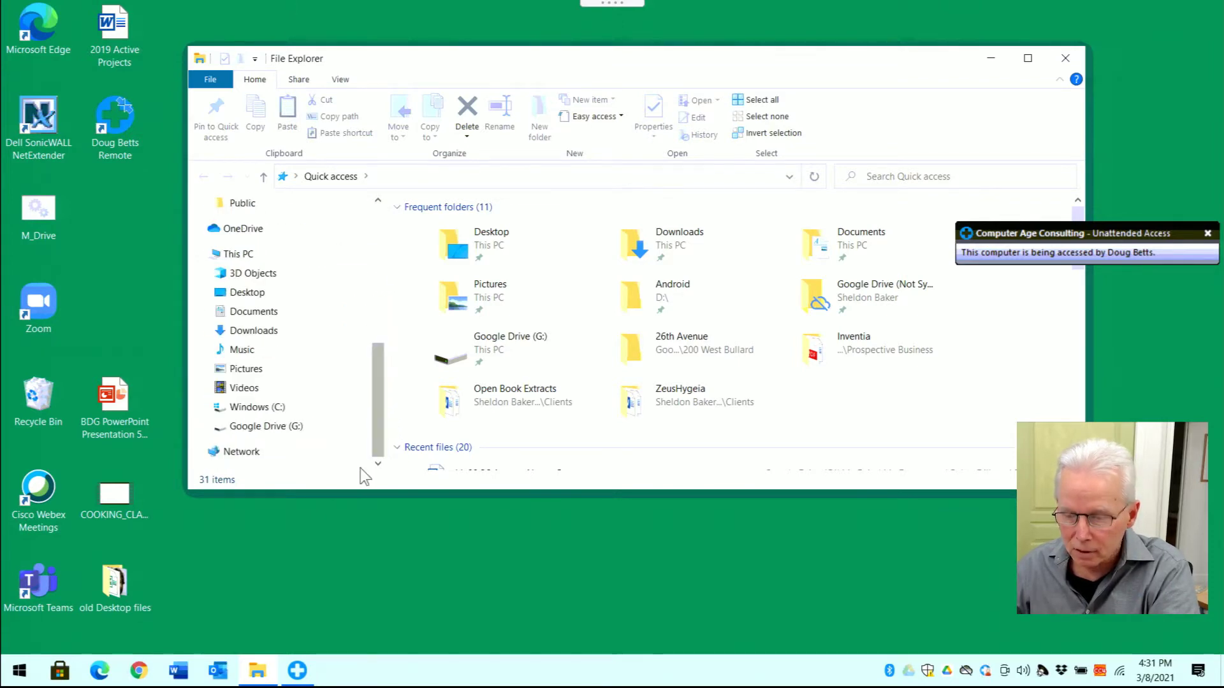
- Switch to Word and examine the folder locations and dates of the recent documents
click(190, 673)
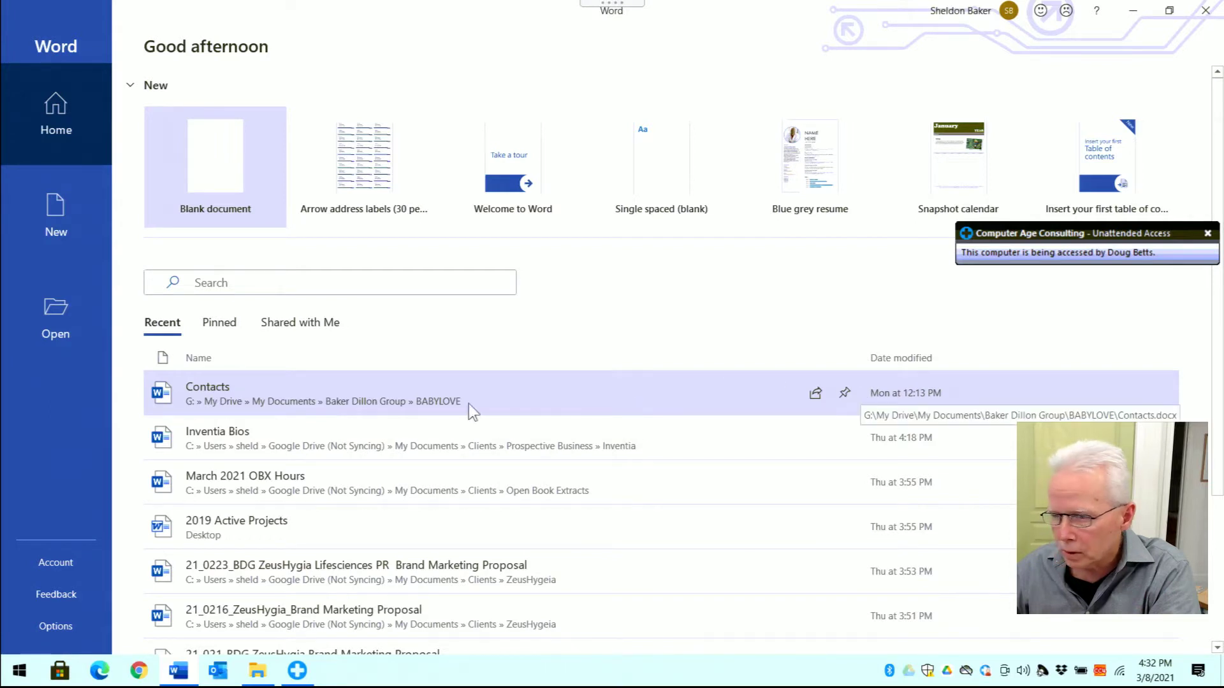
scroll(292, 408, down, 1)
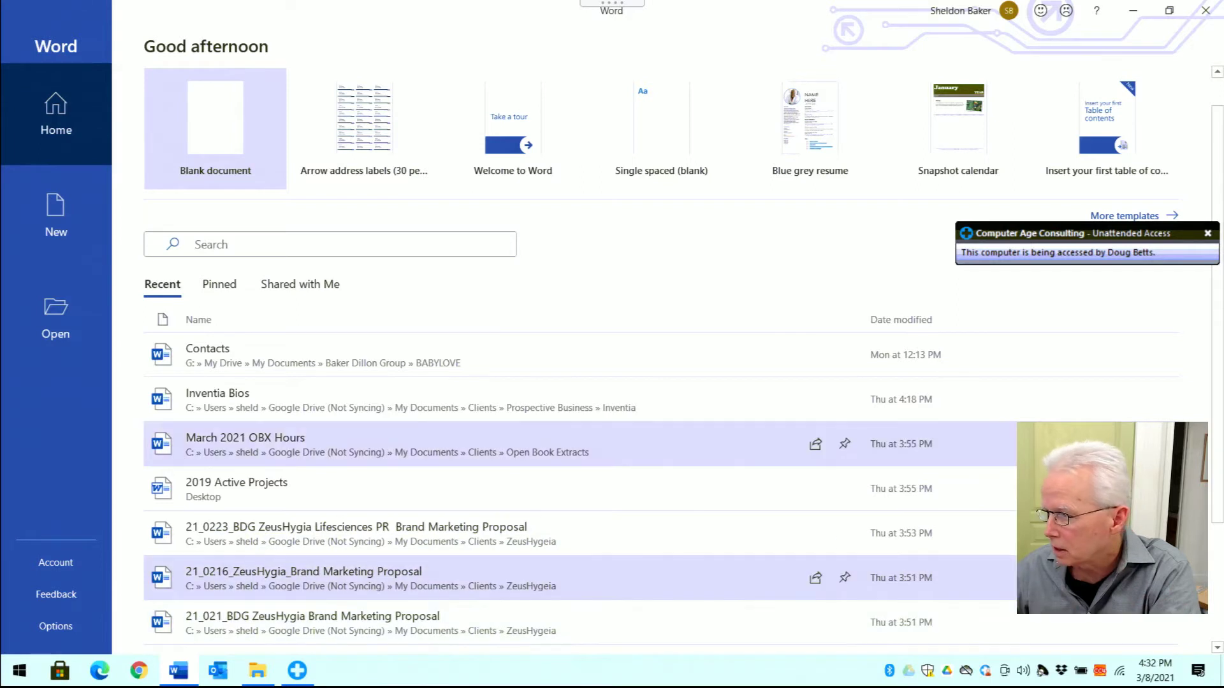
click(1217, 648)
click(1216, 649)
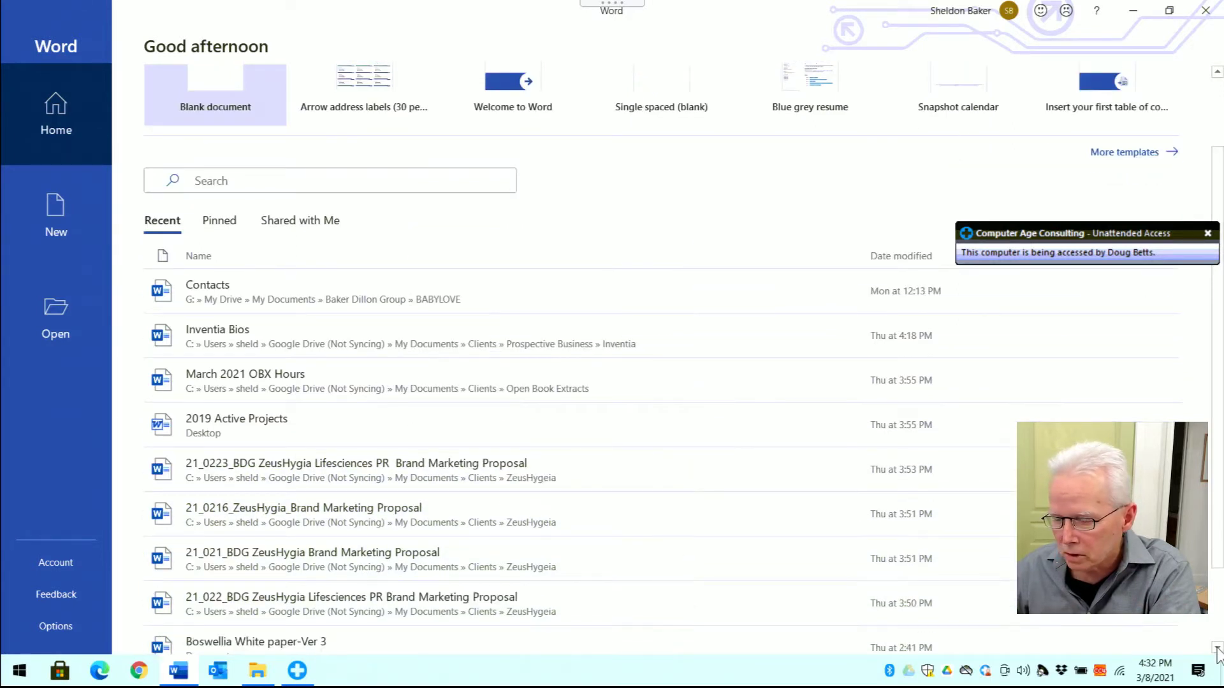
scroll(885, 618, down, 2)
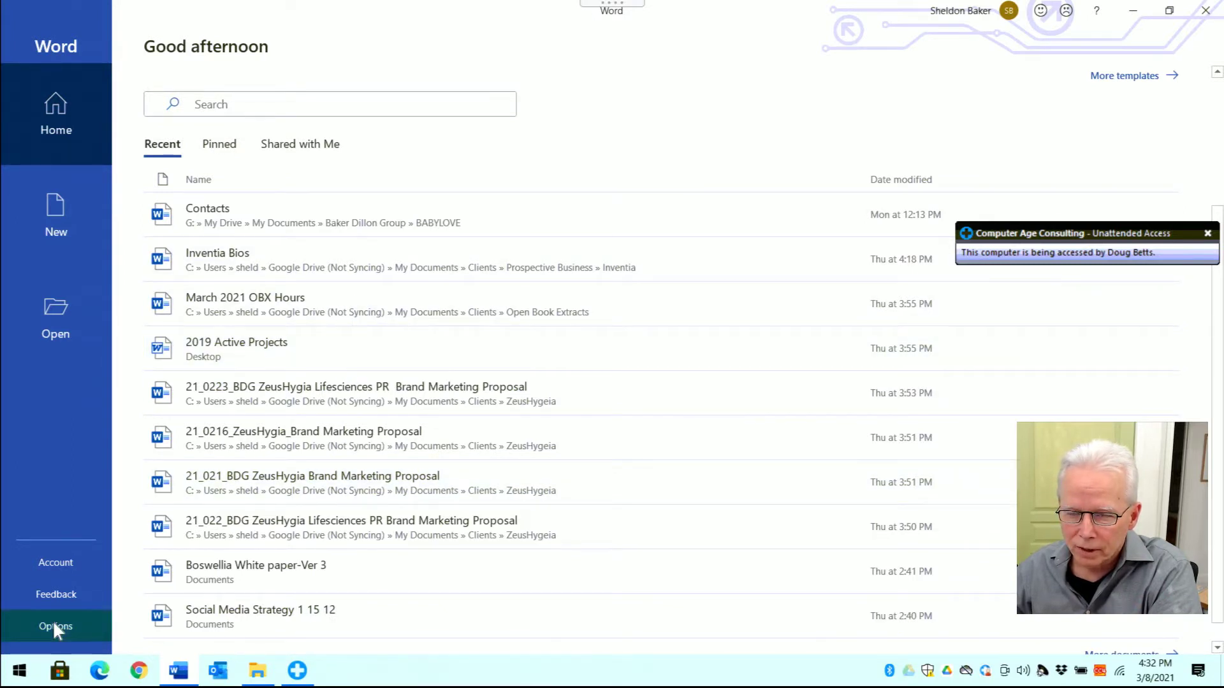
- Check the default local file location in Word's save options, cancel without changes and close Word
click(53, 628)
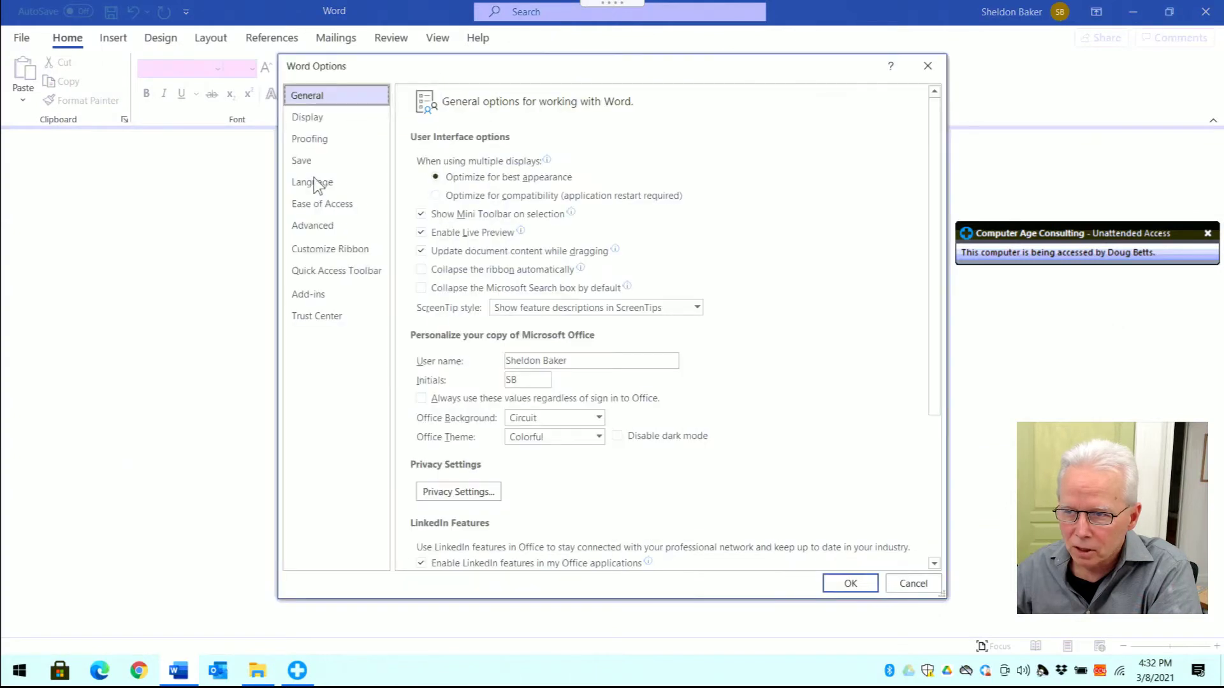
click(309, 160)
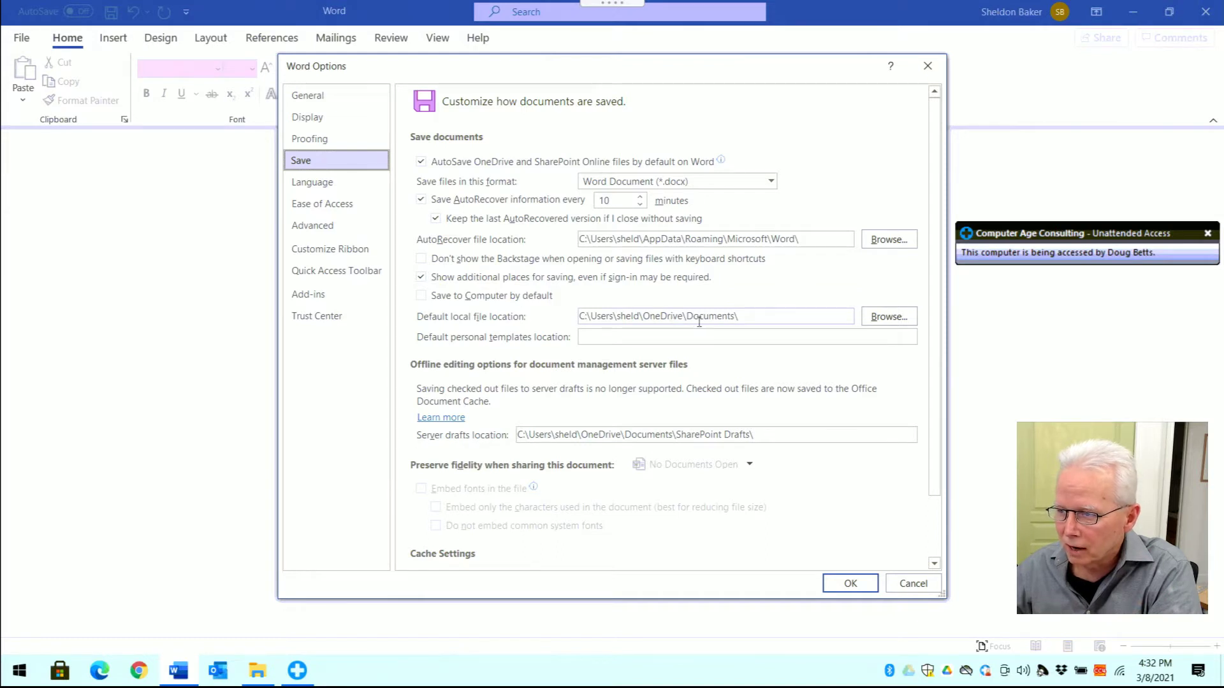
click(920, 585)
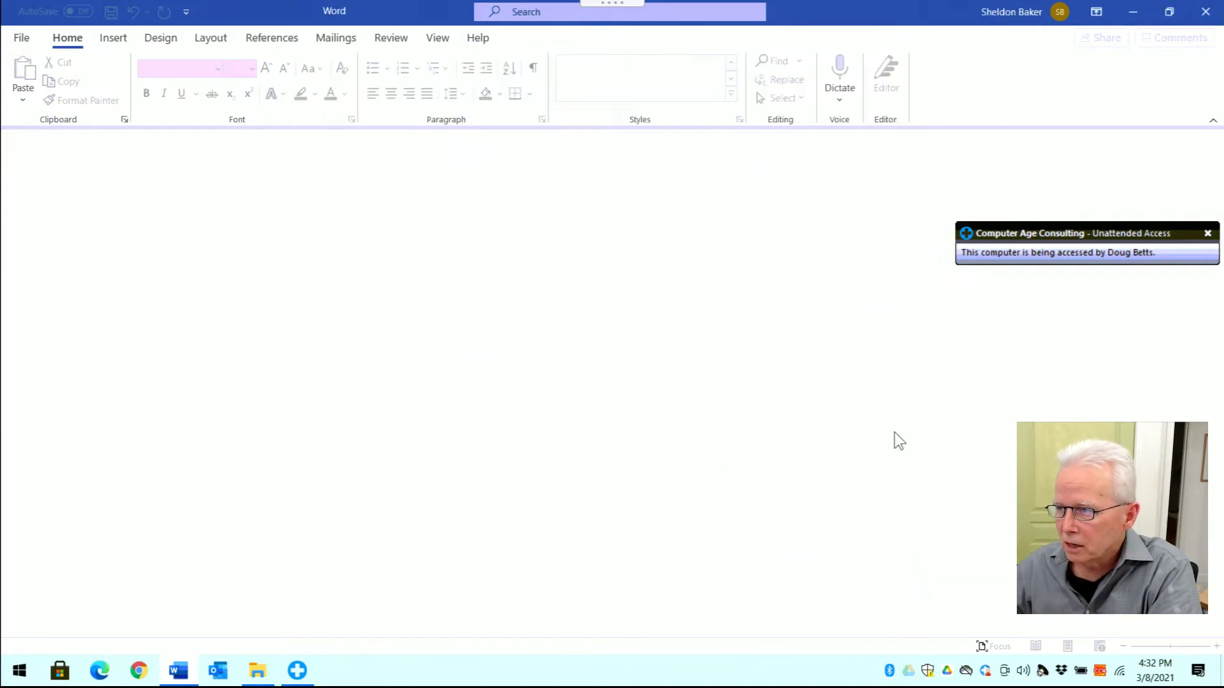
click(1204, 12)
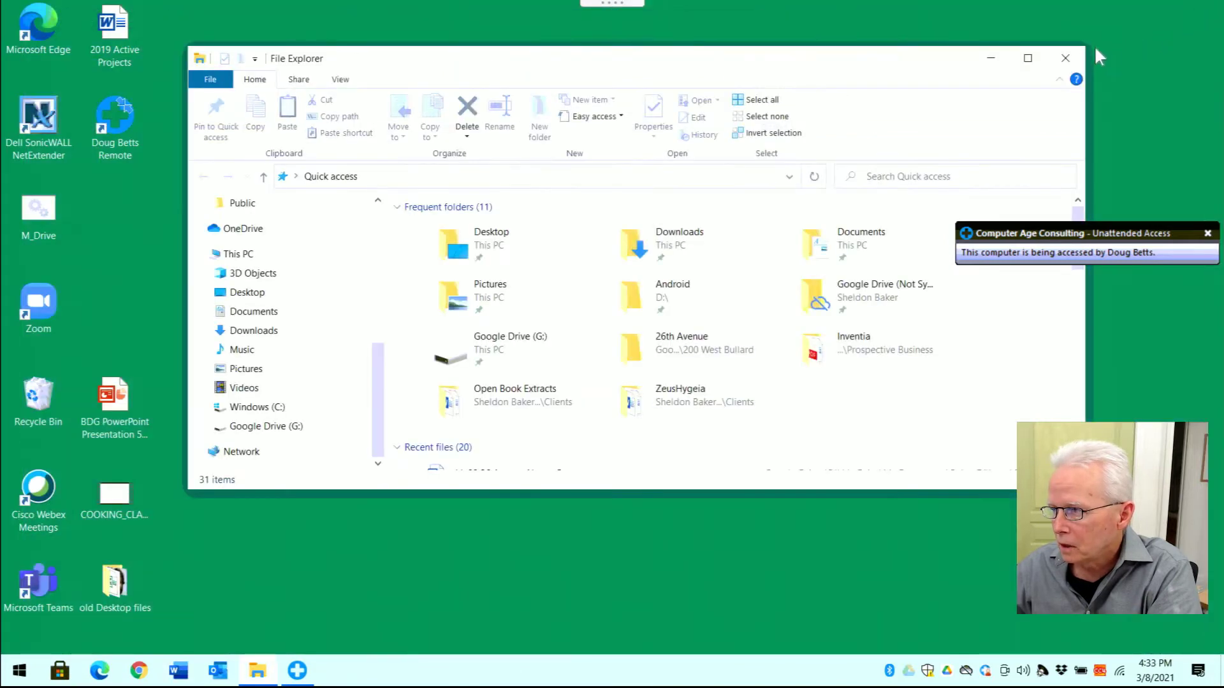
- Close File Explorer, switch to Chrome and open Google Docs from the Gmail page's Google apps
click(1066, 60)
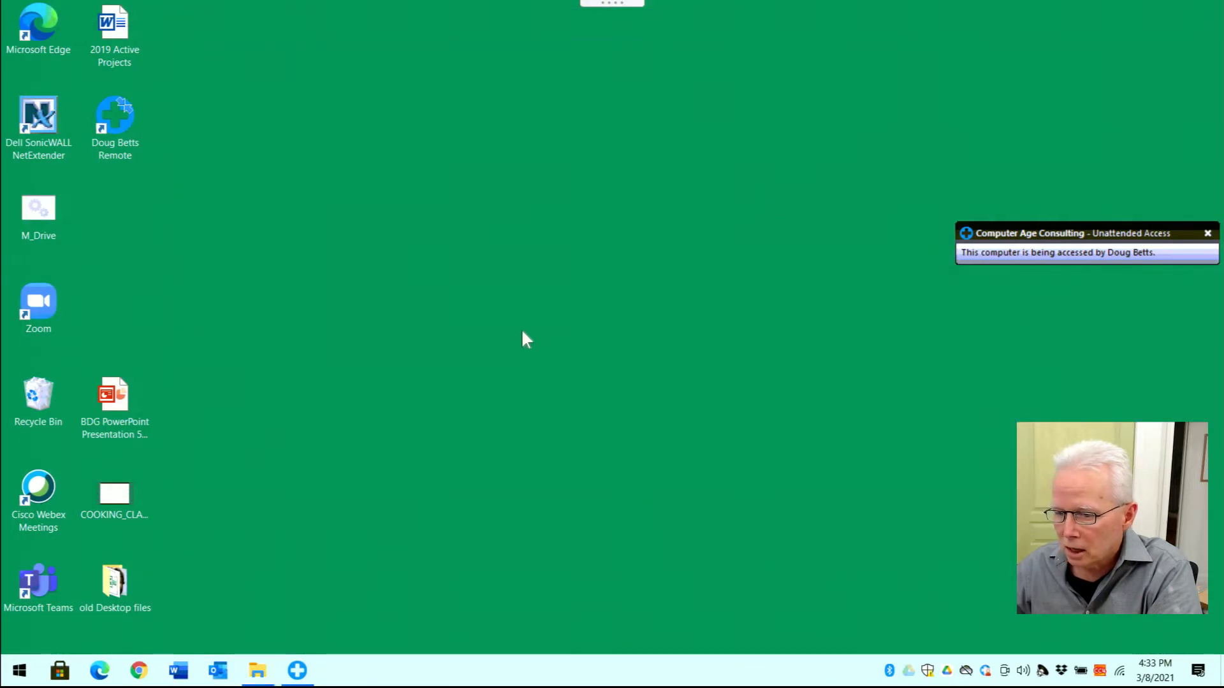
click(141, 676)
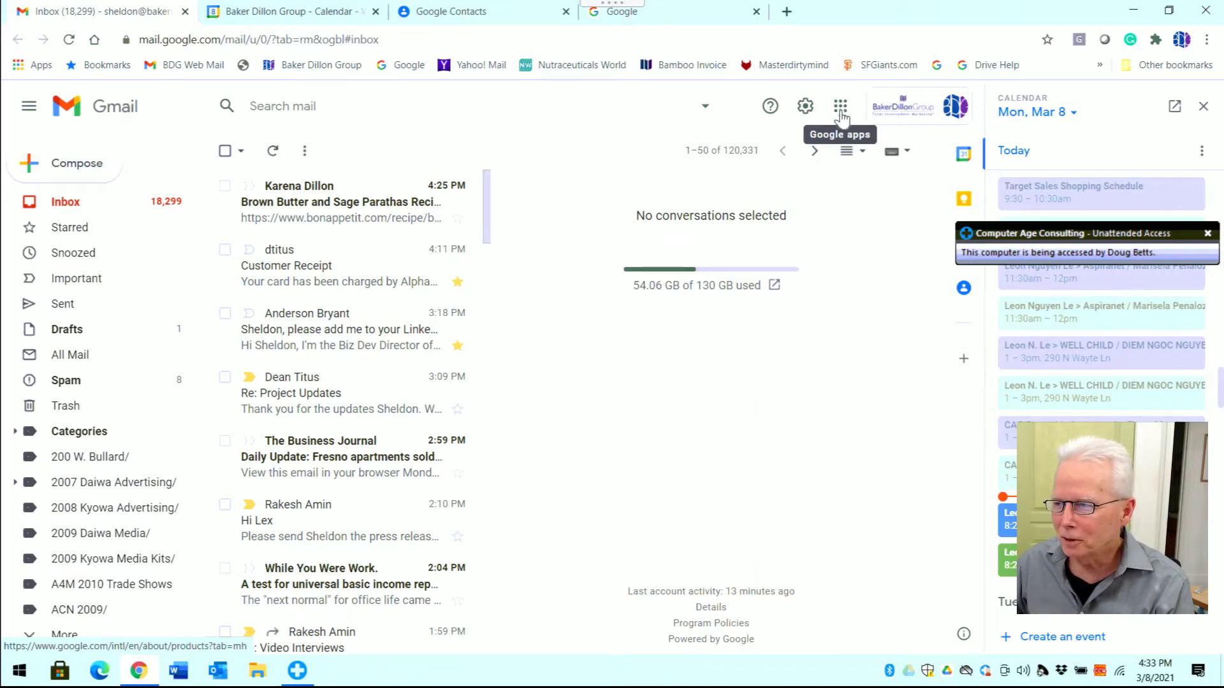
click(841, 108)
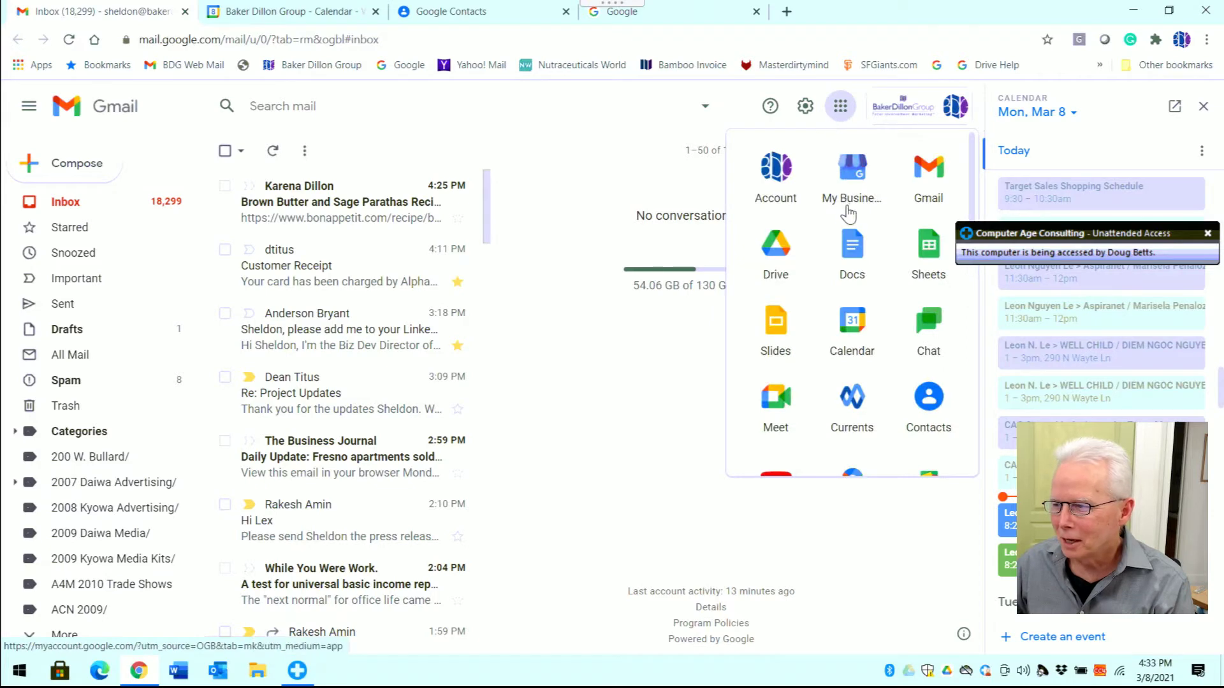
click(863, 253)
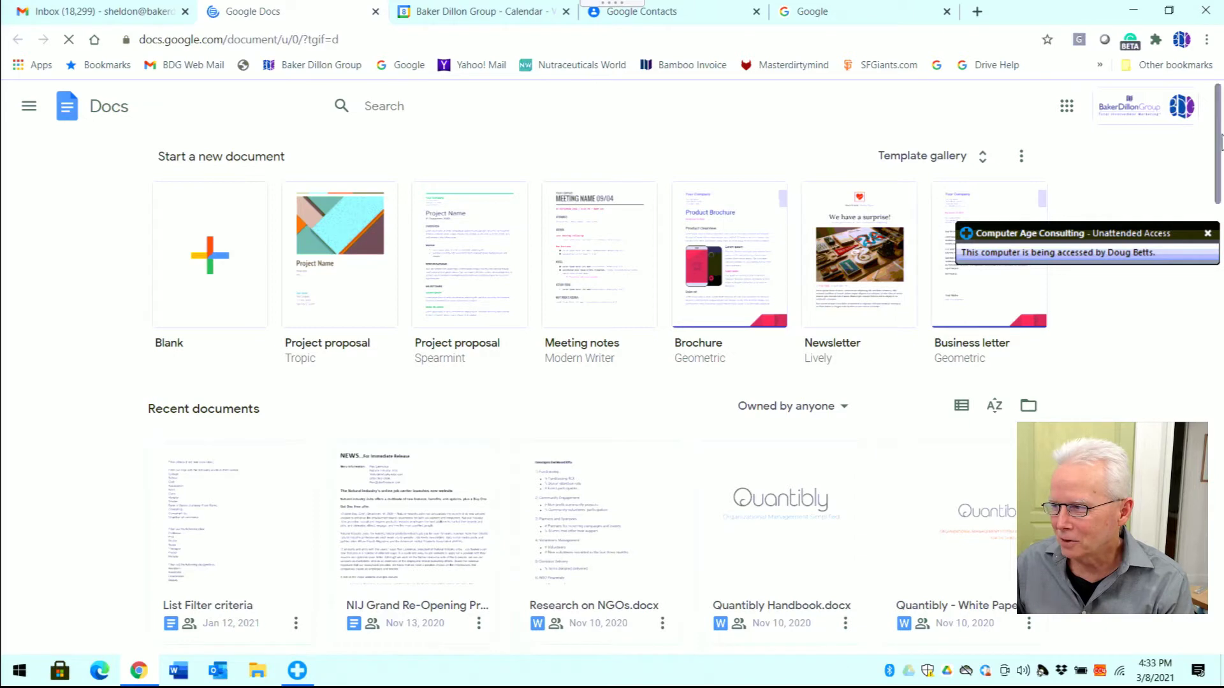
- Examine the recent documents and their dates in Google Docs, then close its tab and minimize Chrome
drag(1219, 151, 1219, 198)
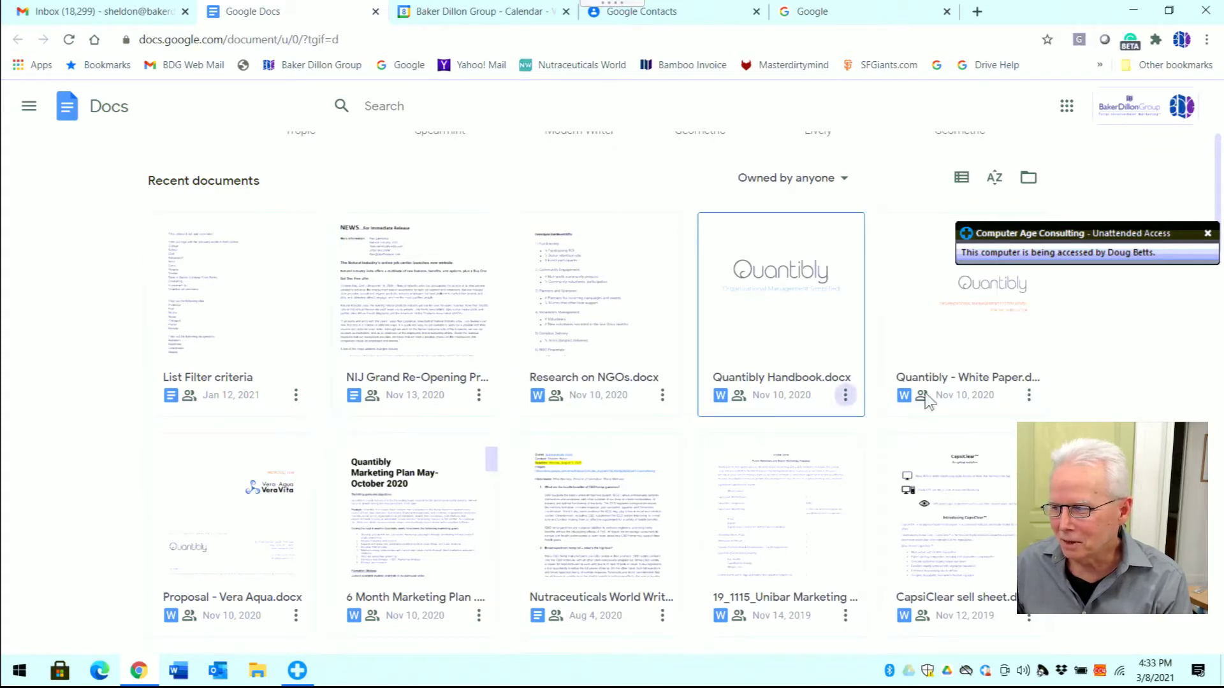
drag(1216, 169, 1221, 77)
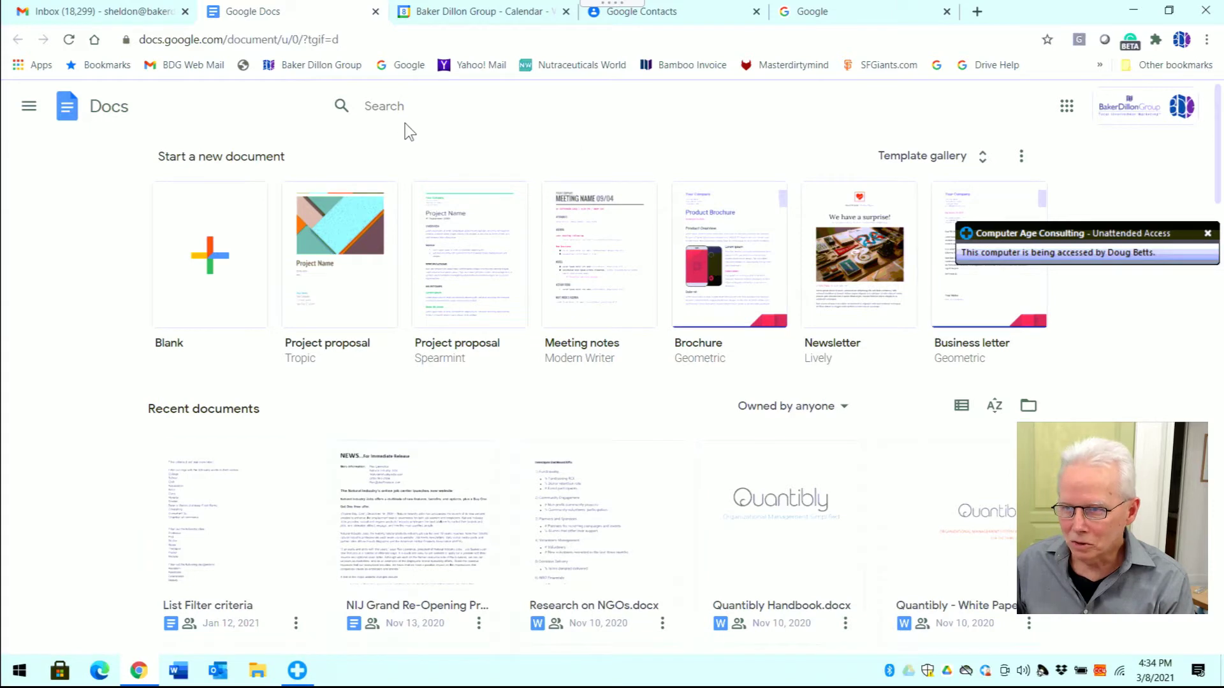
click(376, 12)
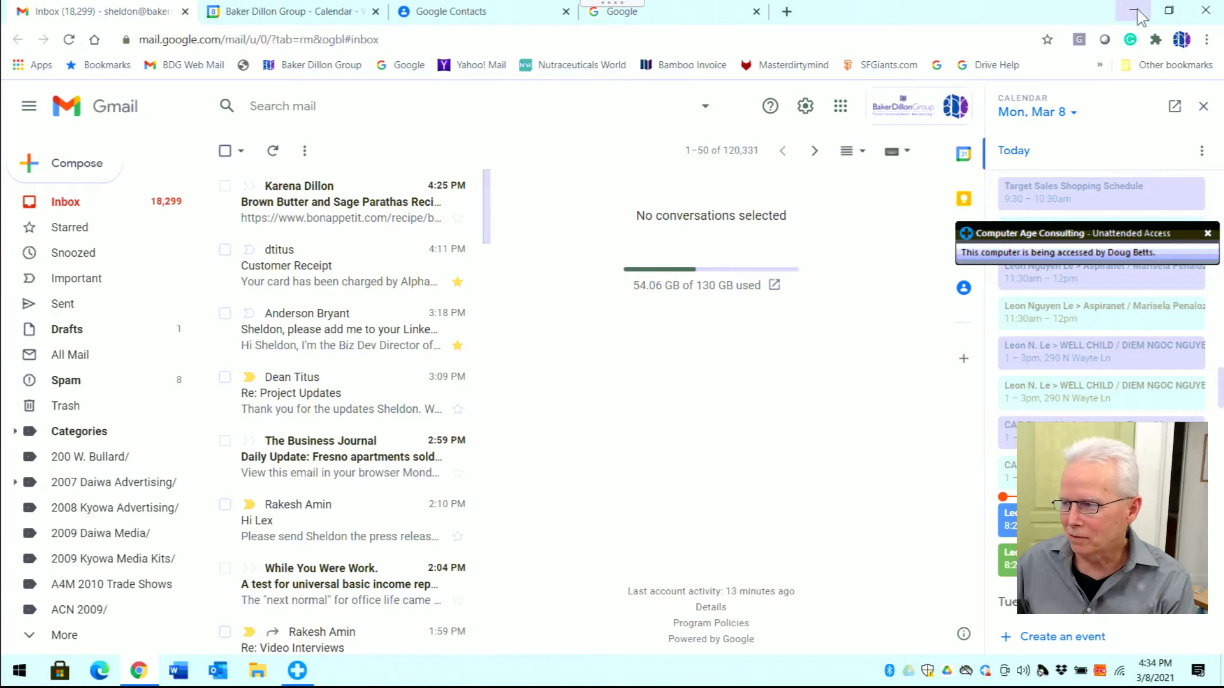
click(1140, 14)
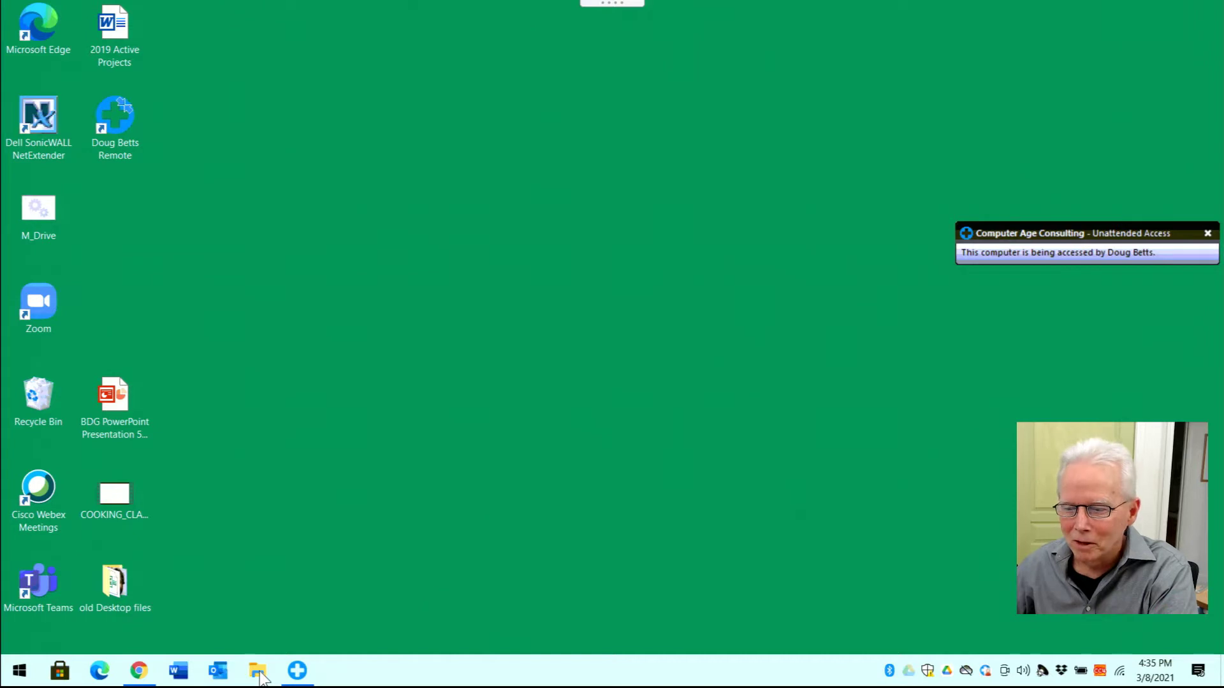
- Open a File Explorer window and show the contents of Google Drive (G:)
click(259, 673)
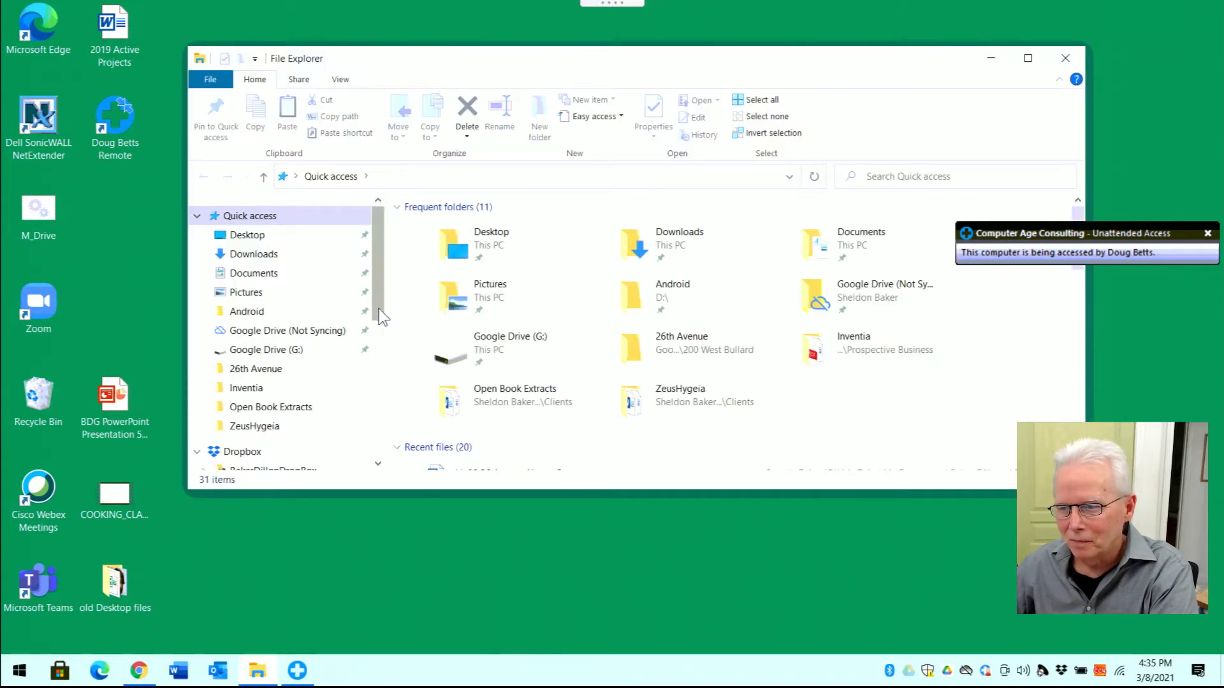
drag(376, 312, 276, 438)
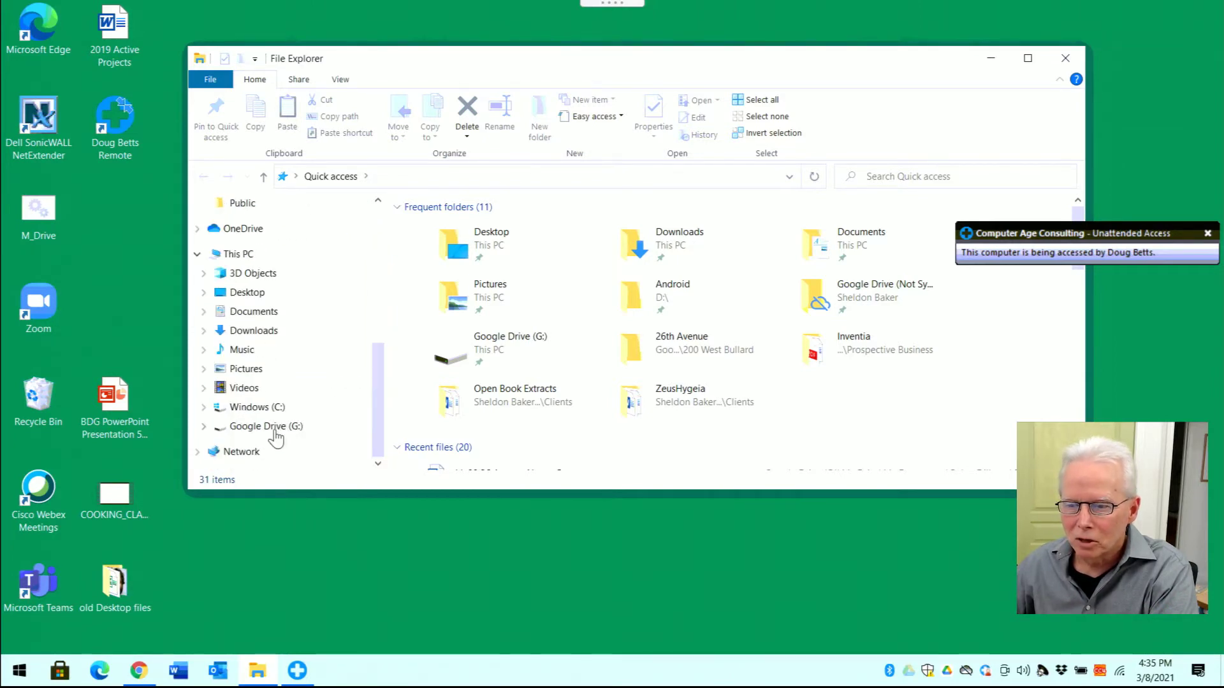
click(266, 426)
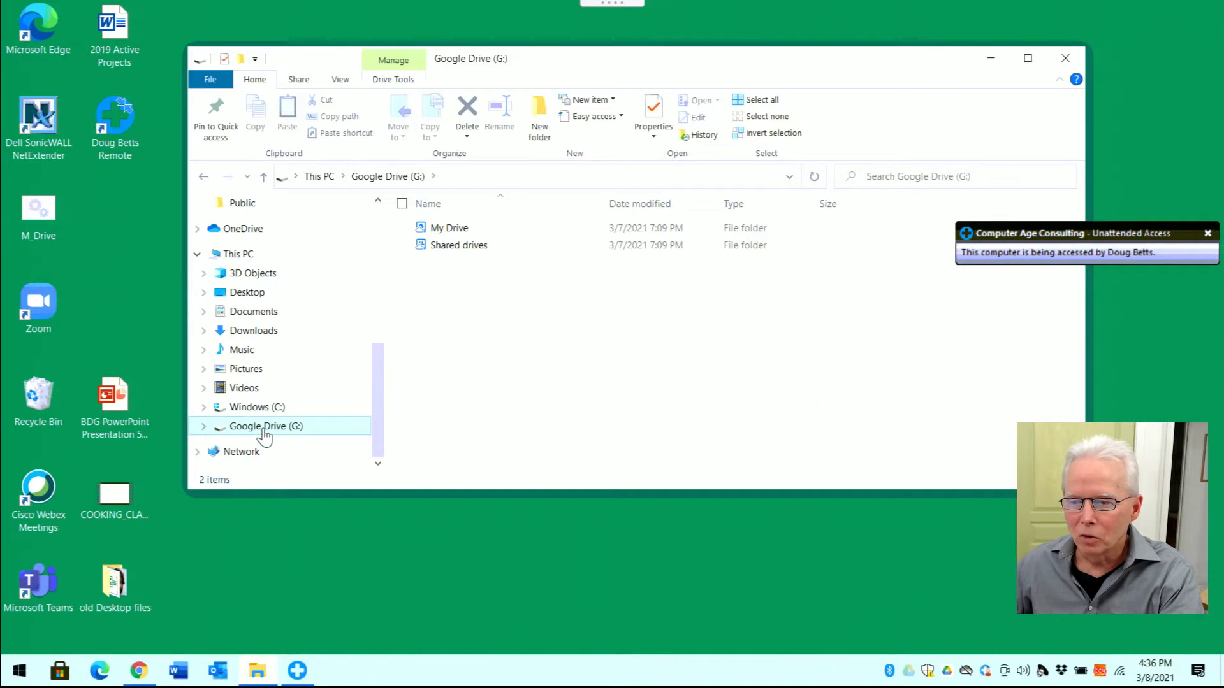
- Open Google Drive (Not Syncing) from the user profile on Windows (C:) in a new window, and arrange it side by side with Google Drive (G:)
click(204, 407)
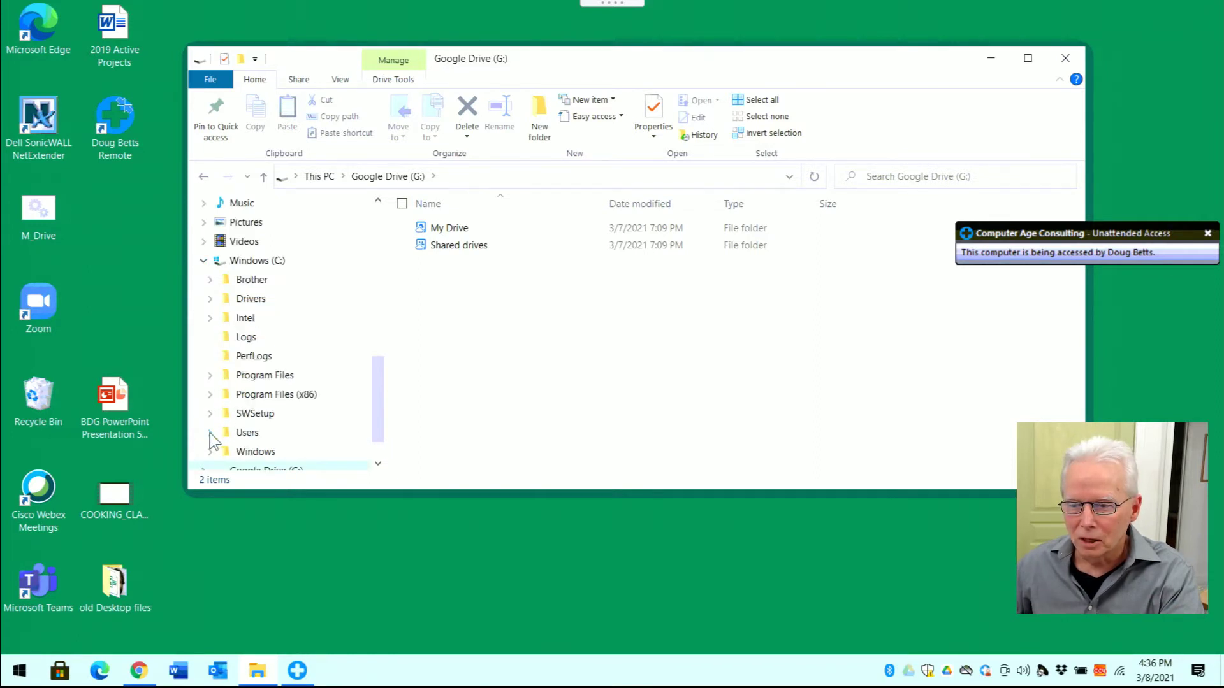
click(210, 433)
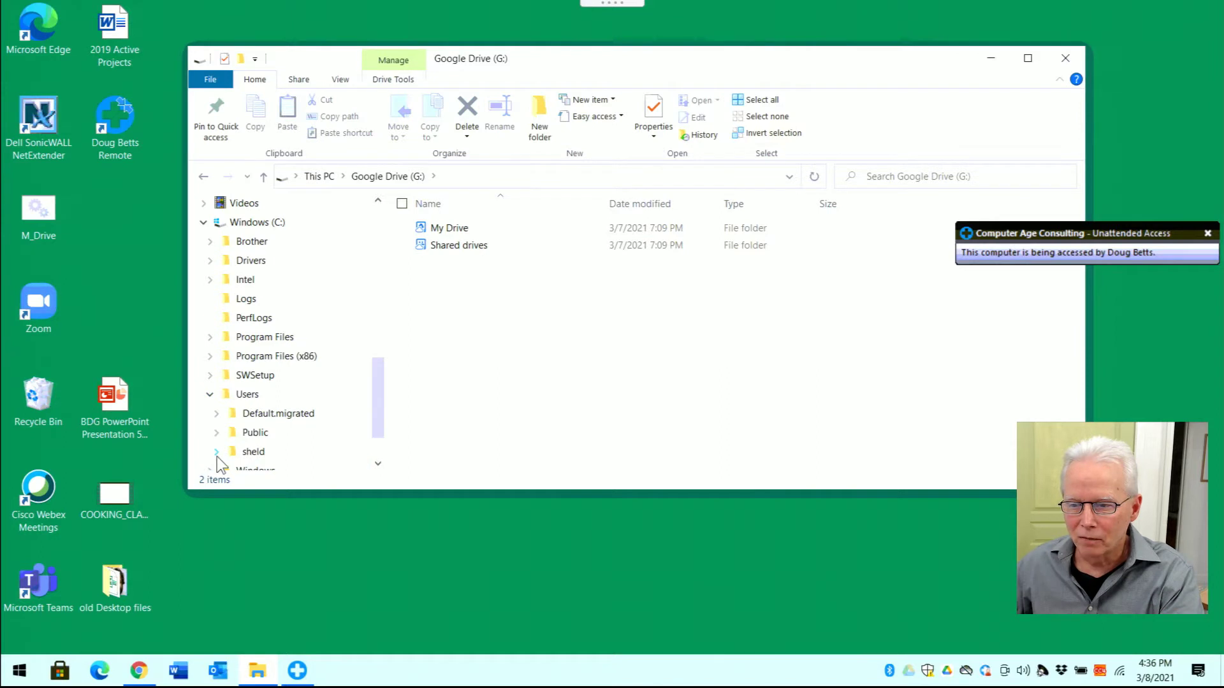
click(217, 457)
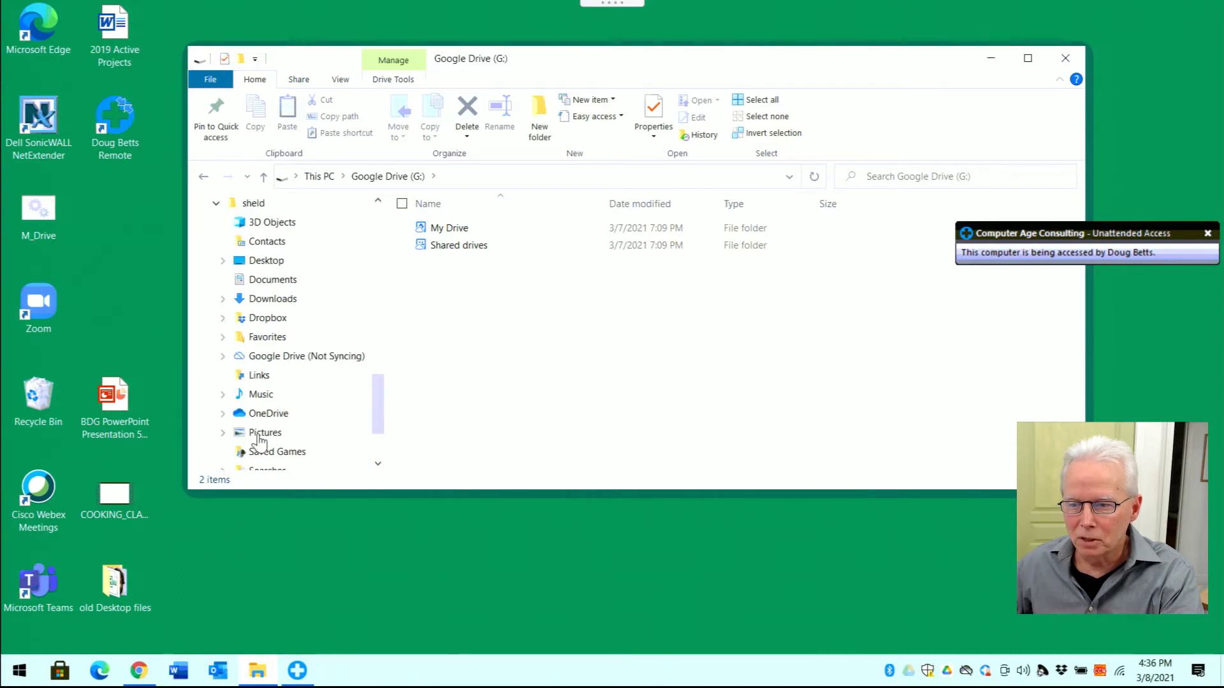
right_click(282, 360)
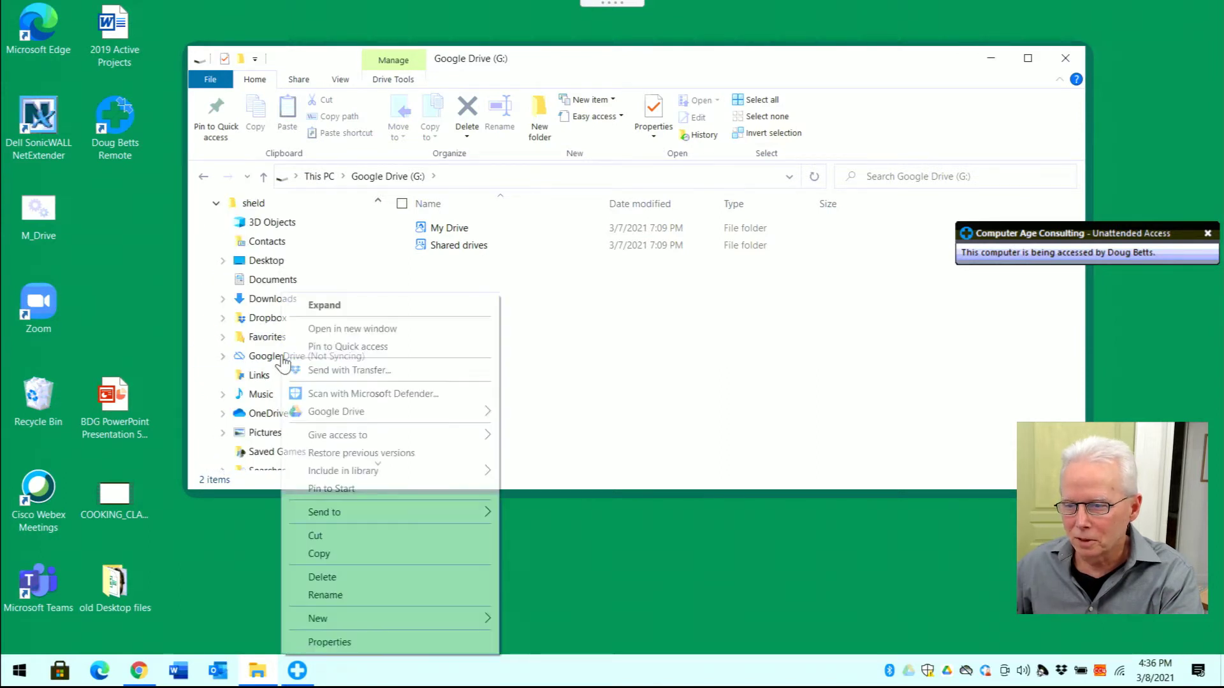
click(344, 330)
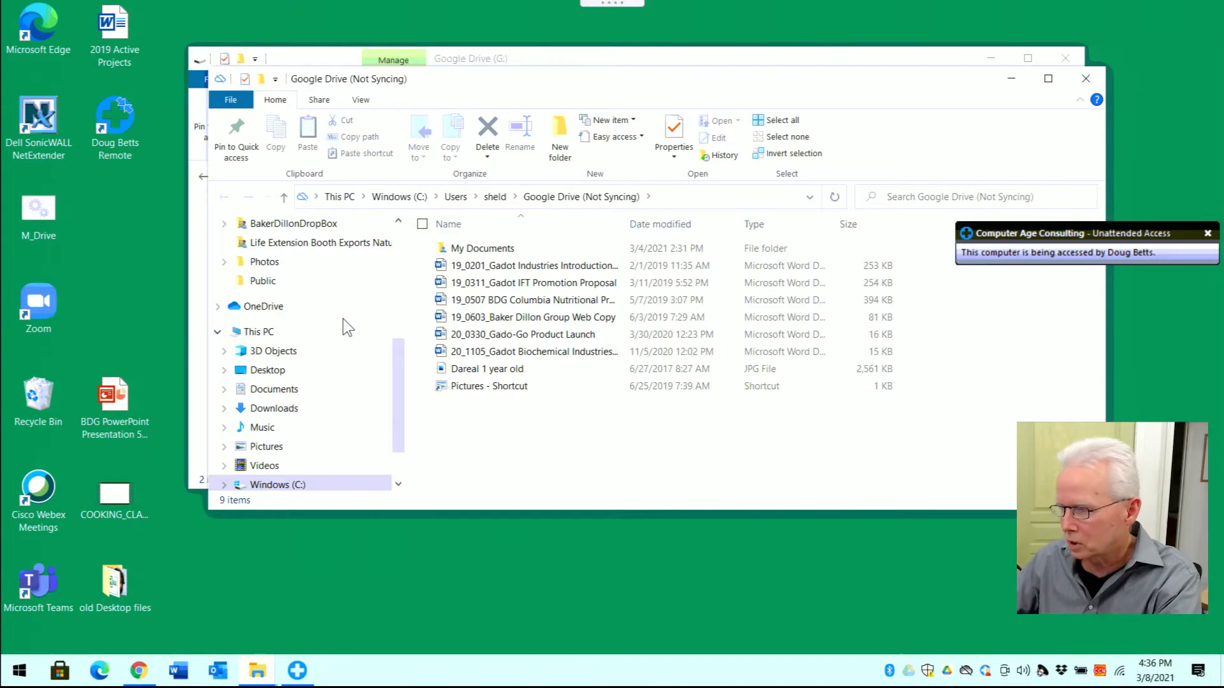
key(super+Right)
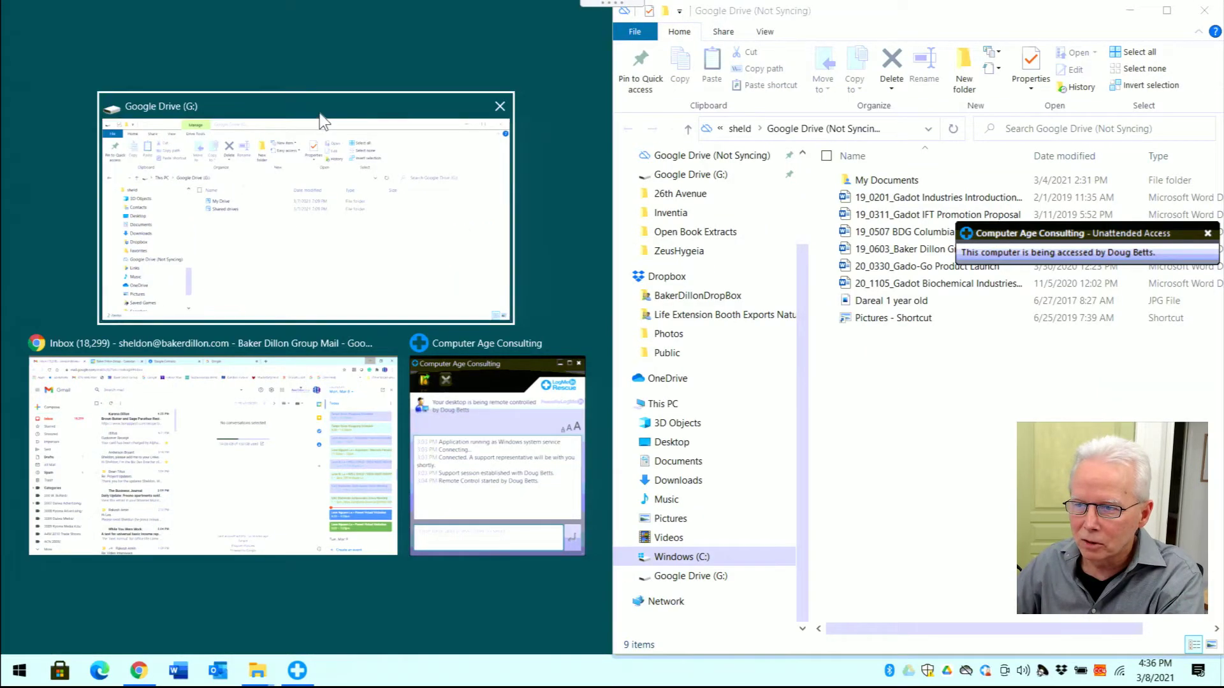
click(329, 155)
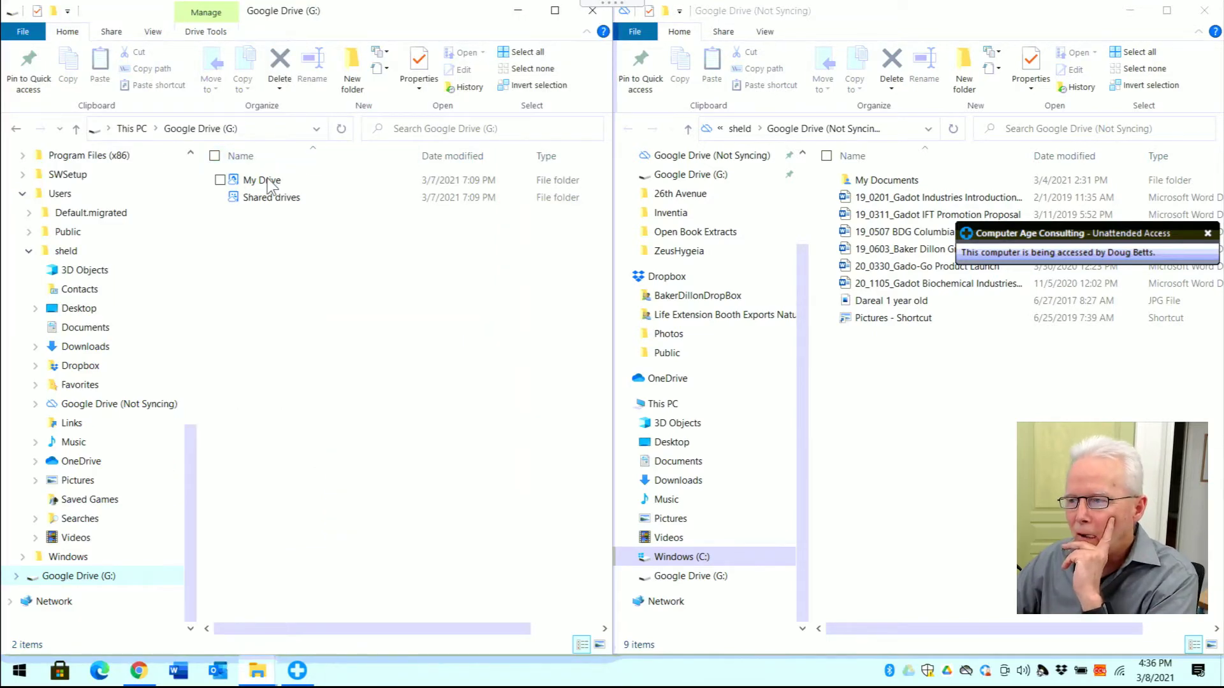
- Compare My Documents in My Drive with My Documents in Google Drive (Not Syncing), and return both windows to their parent folders
double_click(269, 185)
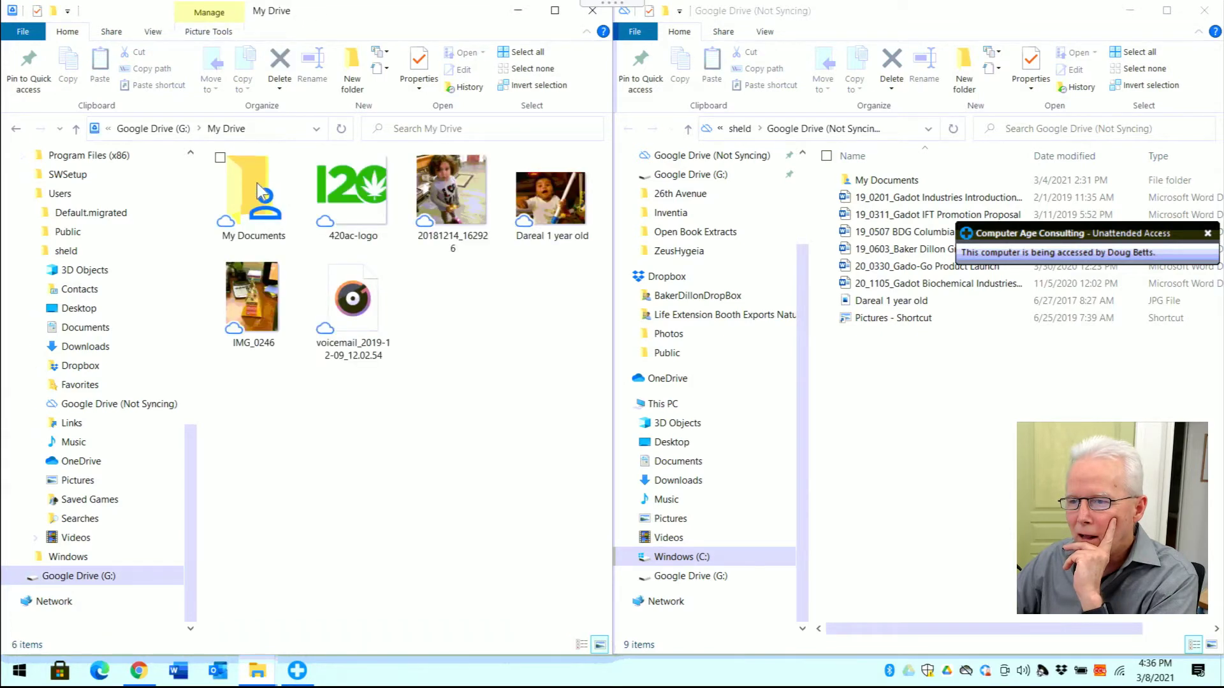
double_click(258, 184)
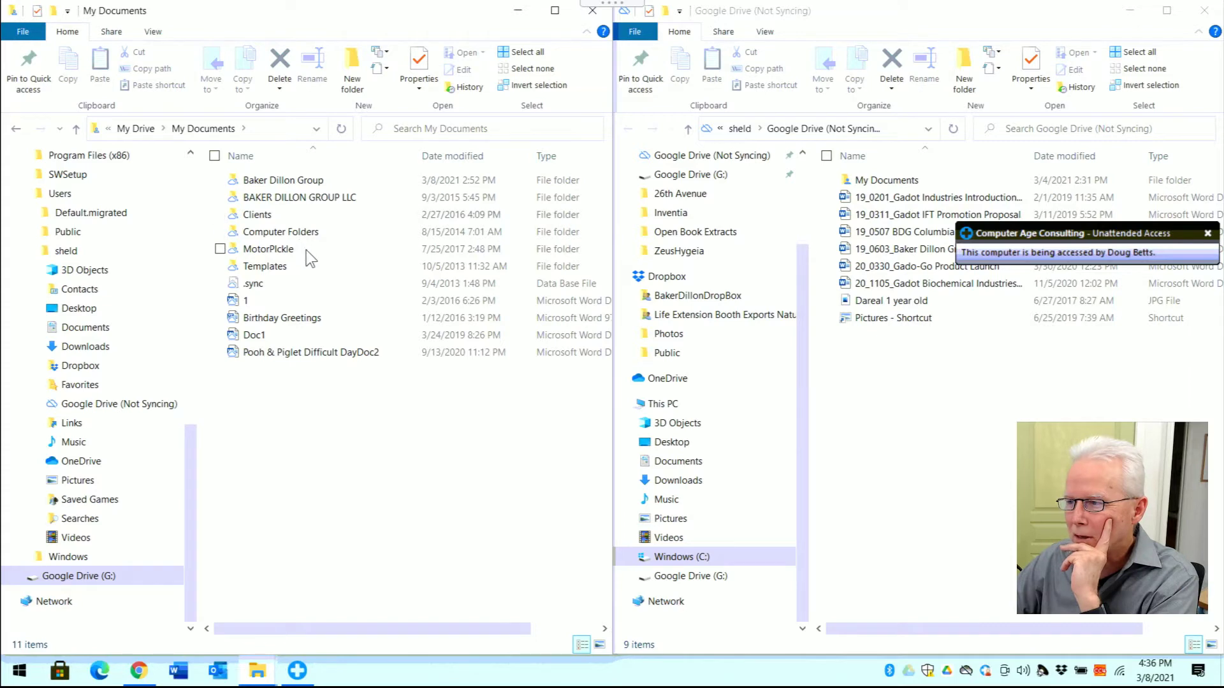
double_click(885, 181)
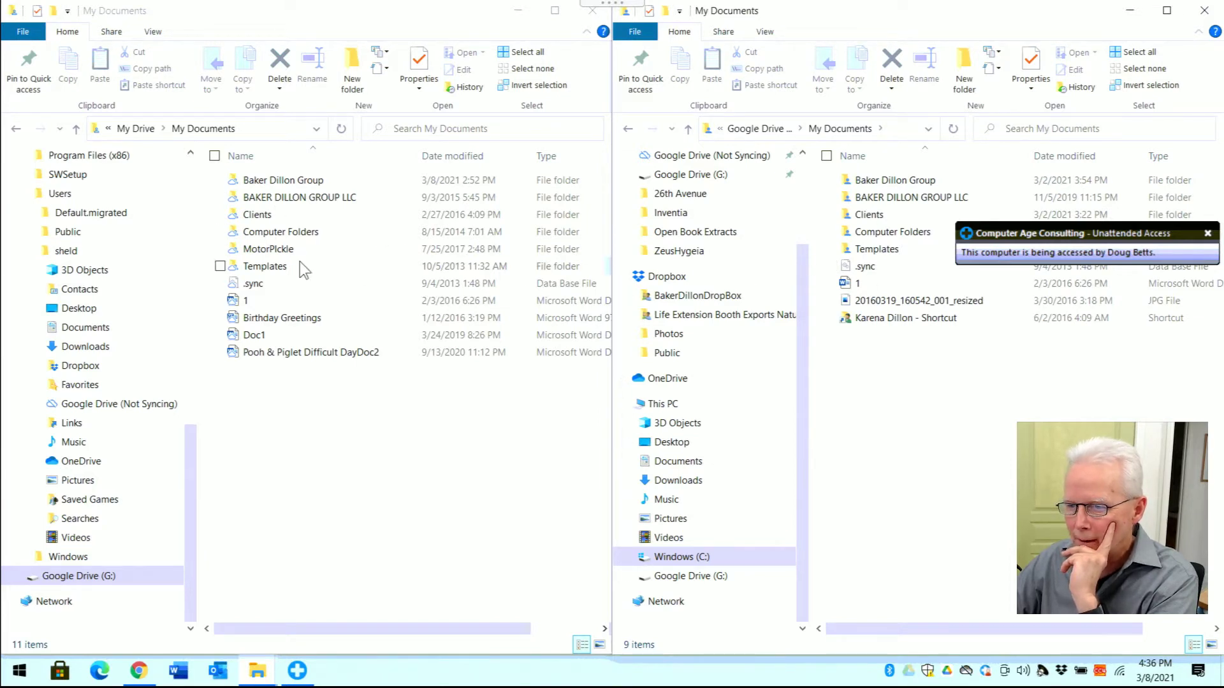
click(756, 129)
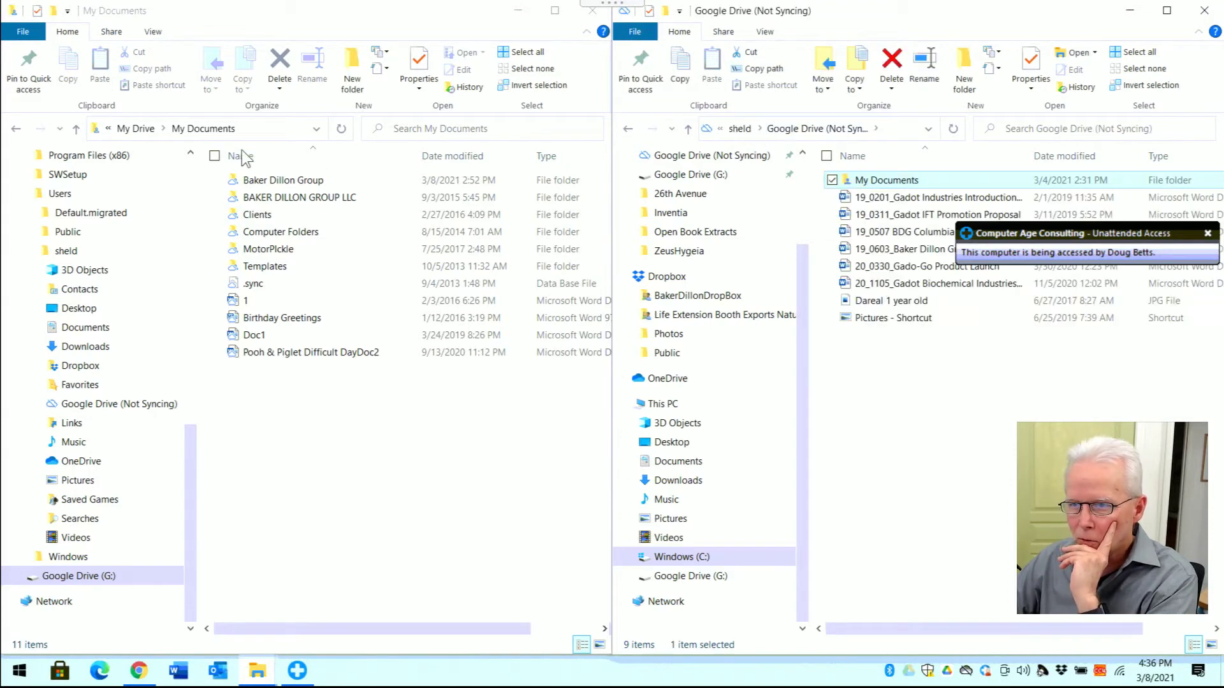
click(141, 130)
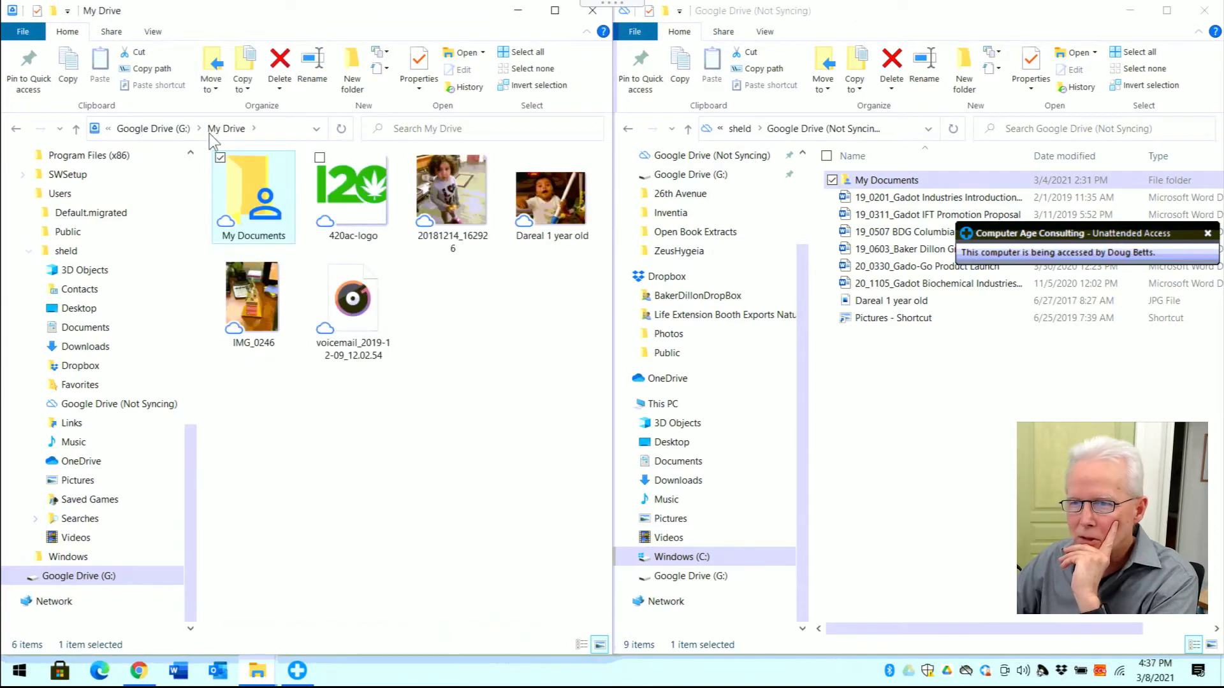
- Switch My Drive to Details view, and go up one level in both windows
click(155, 32)
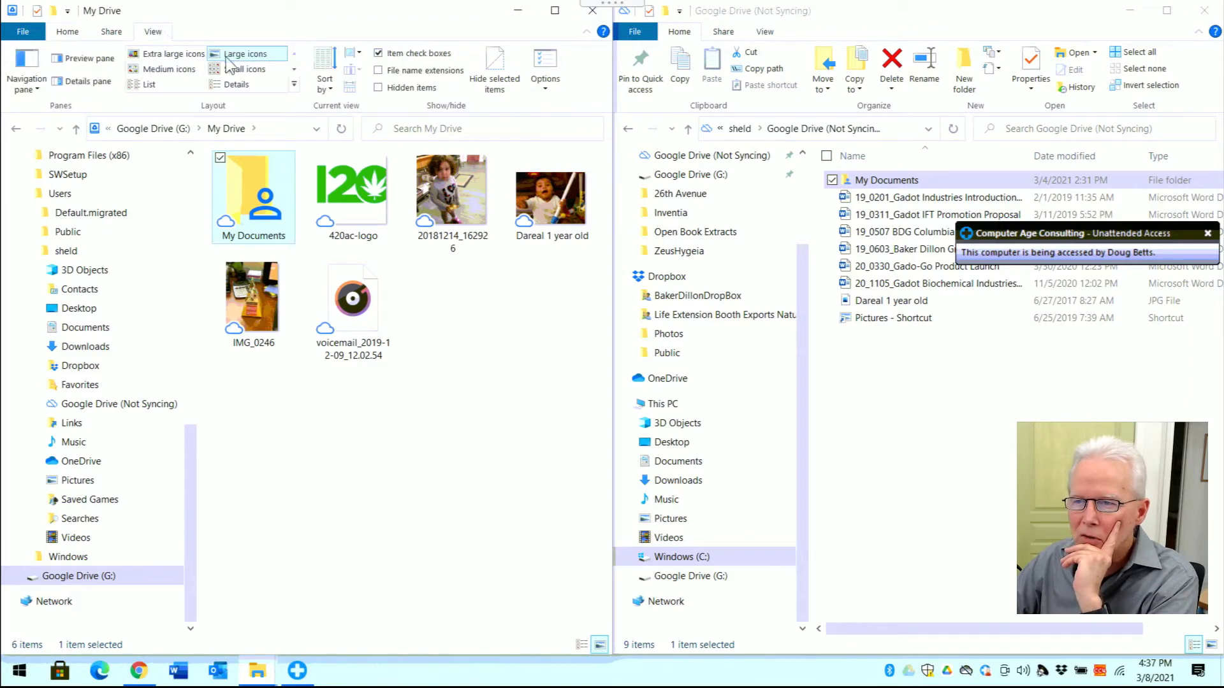
click(239, 85)
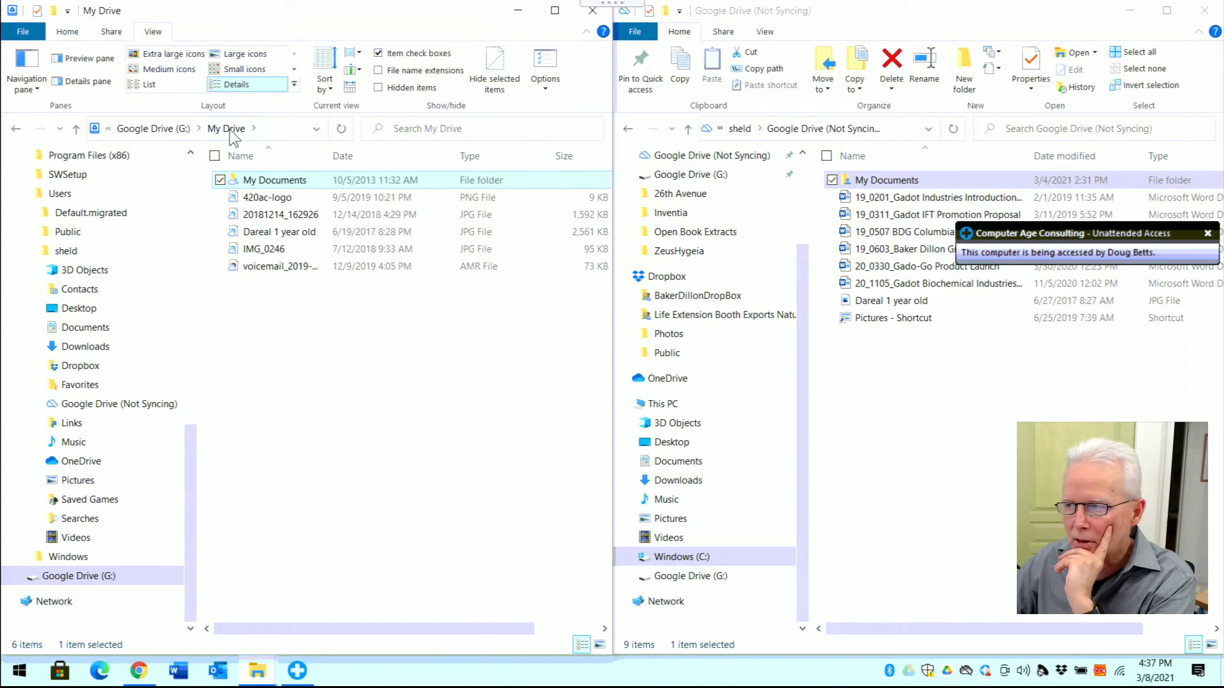
click(141, 132)
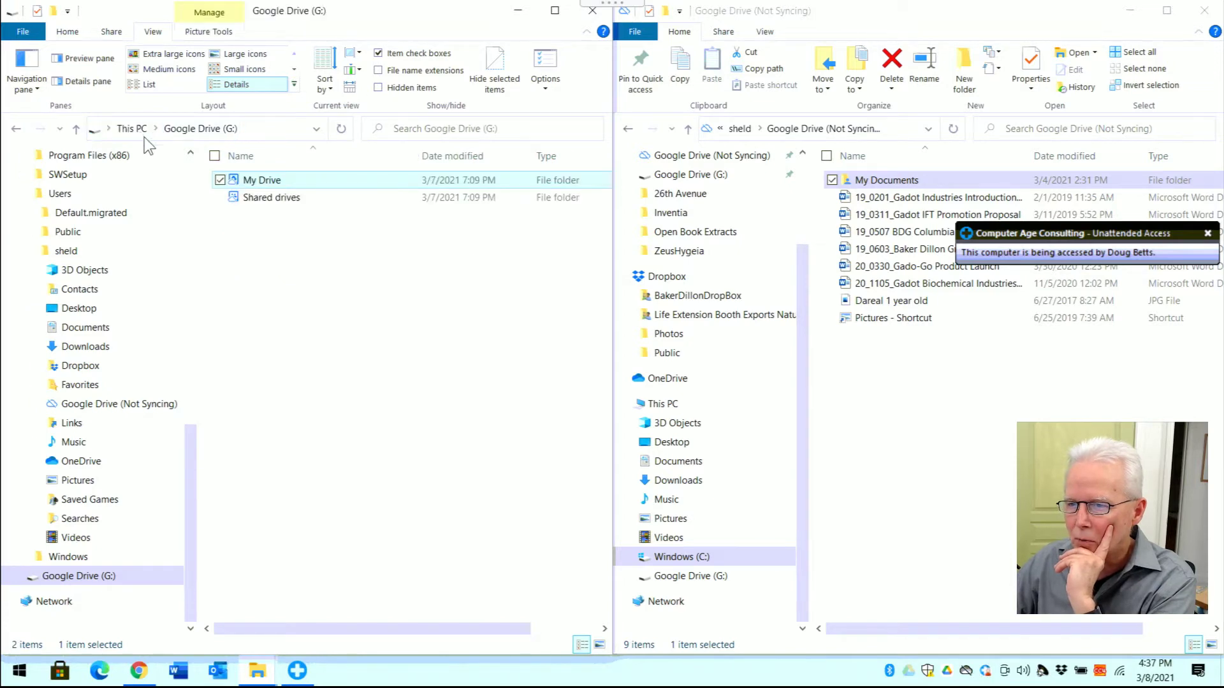
click(739, 129)
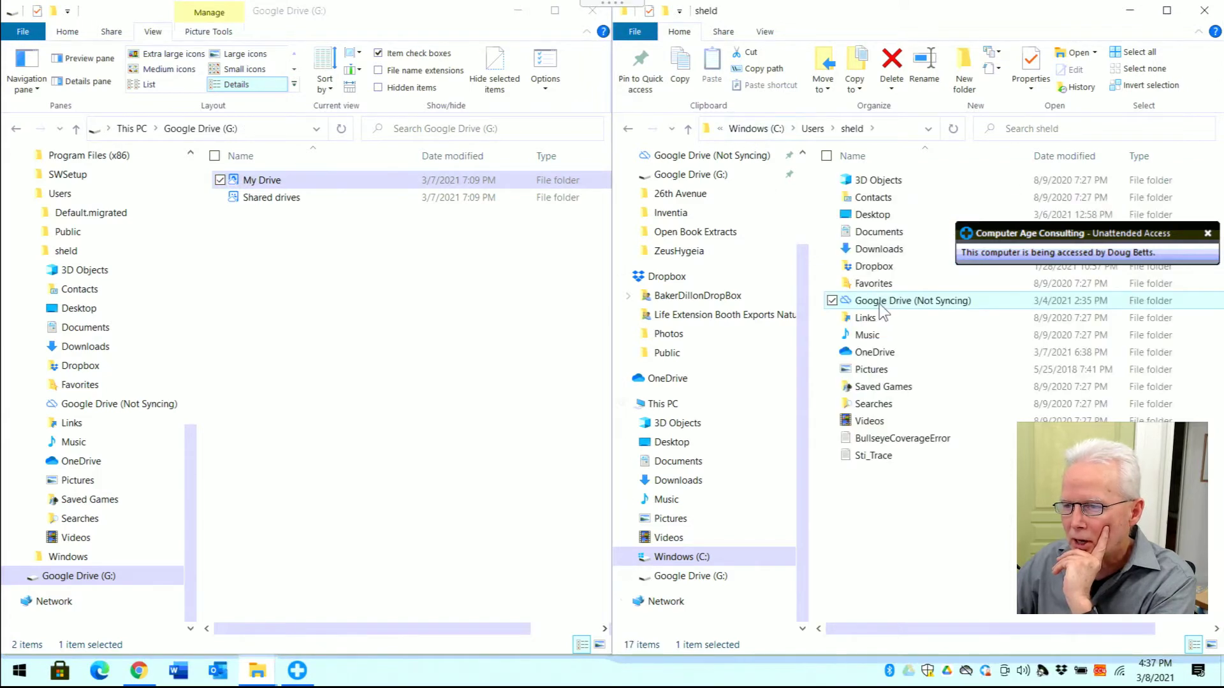
- Check the Shared drives folder on Google Drive (G:), and open My Drive beside Google Drive (Not Syncing) to compare their contents
double_click(268, 199)
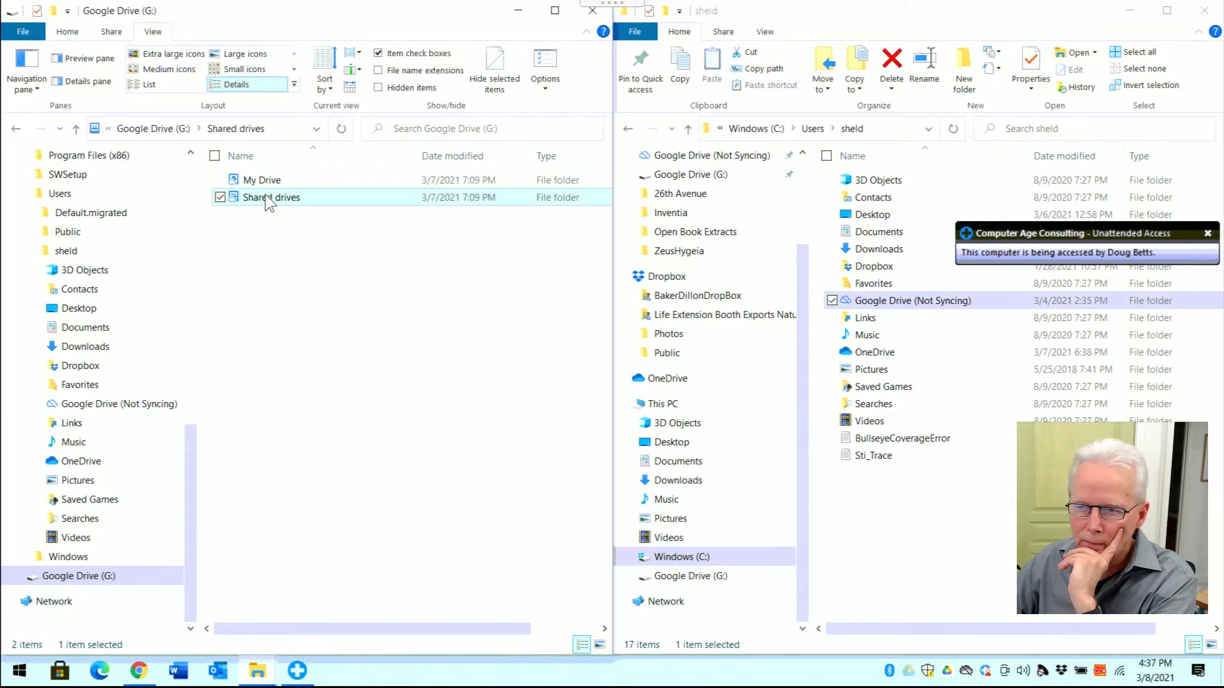
click(175, 130)
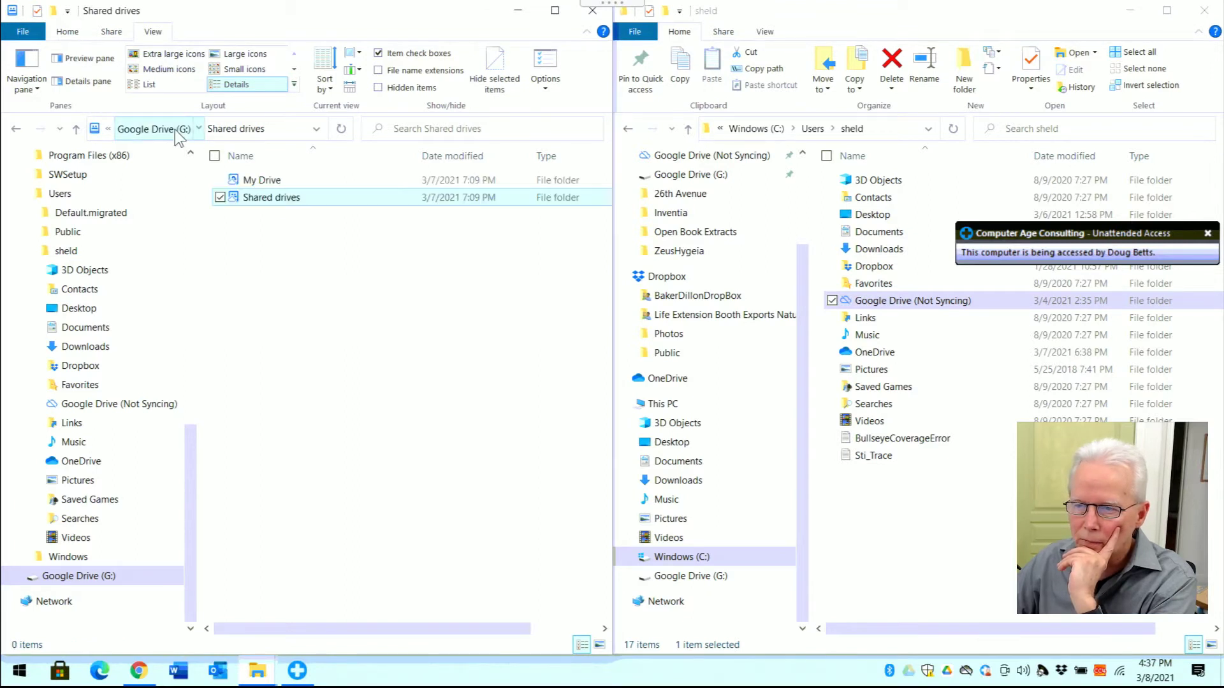
click(258, 181)
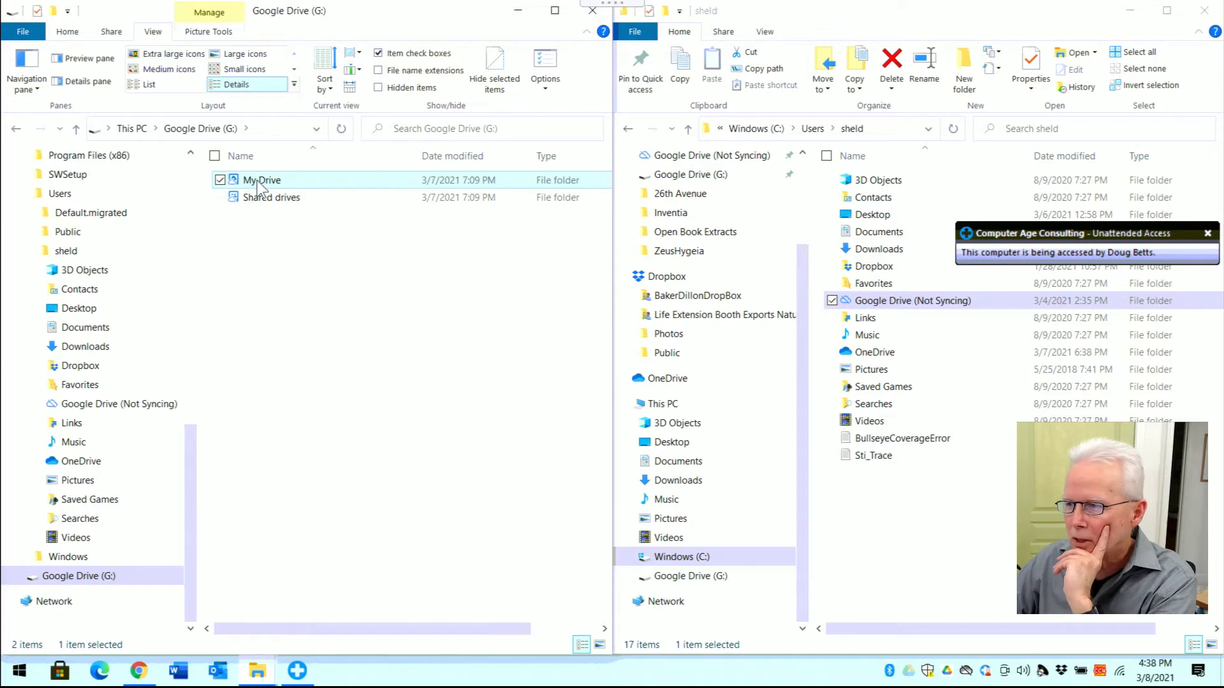
double_click(257, 181)
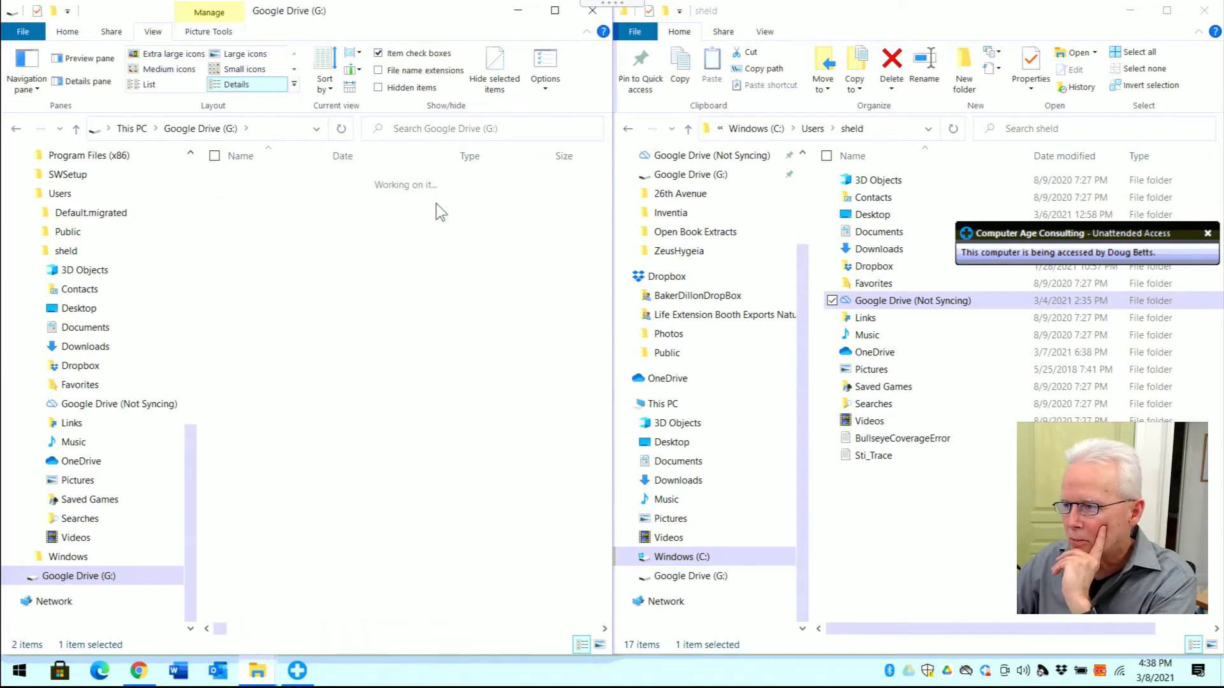
double_click(875, 305)
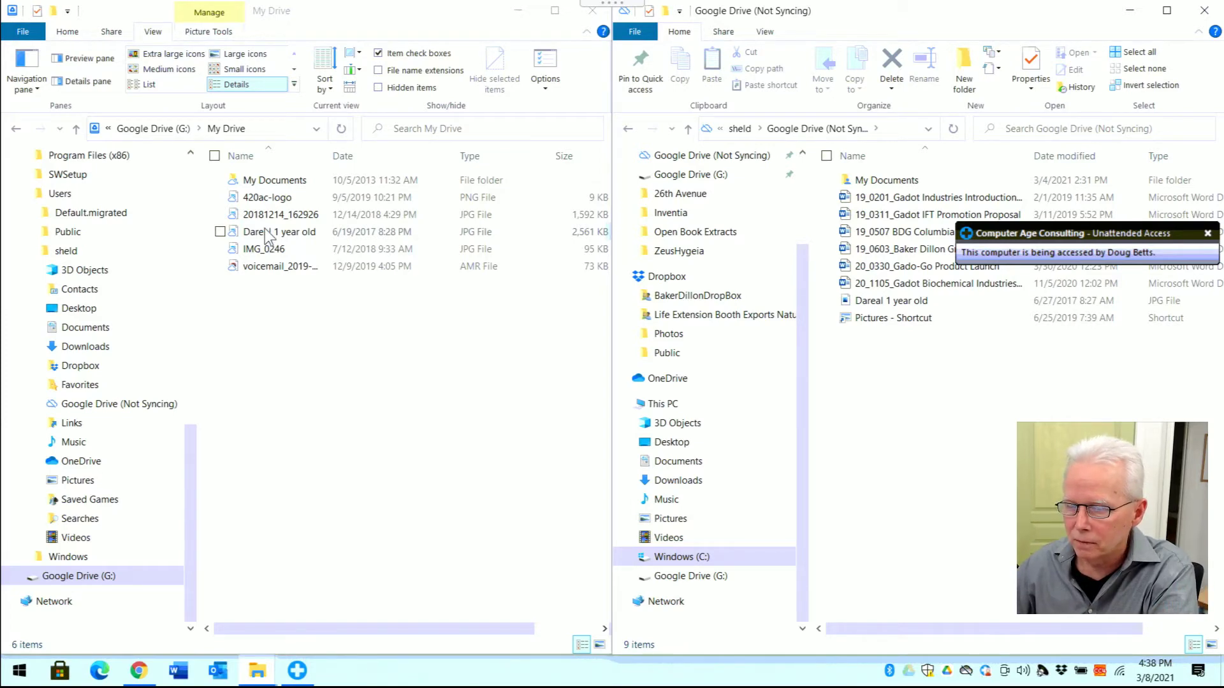
- Go up to Google Drive (G:) and check the offline availability options for My Drive without changing them
click(172, 131)
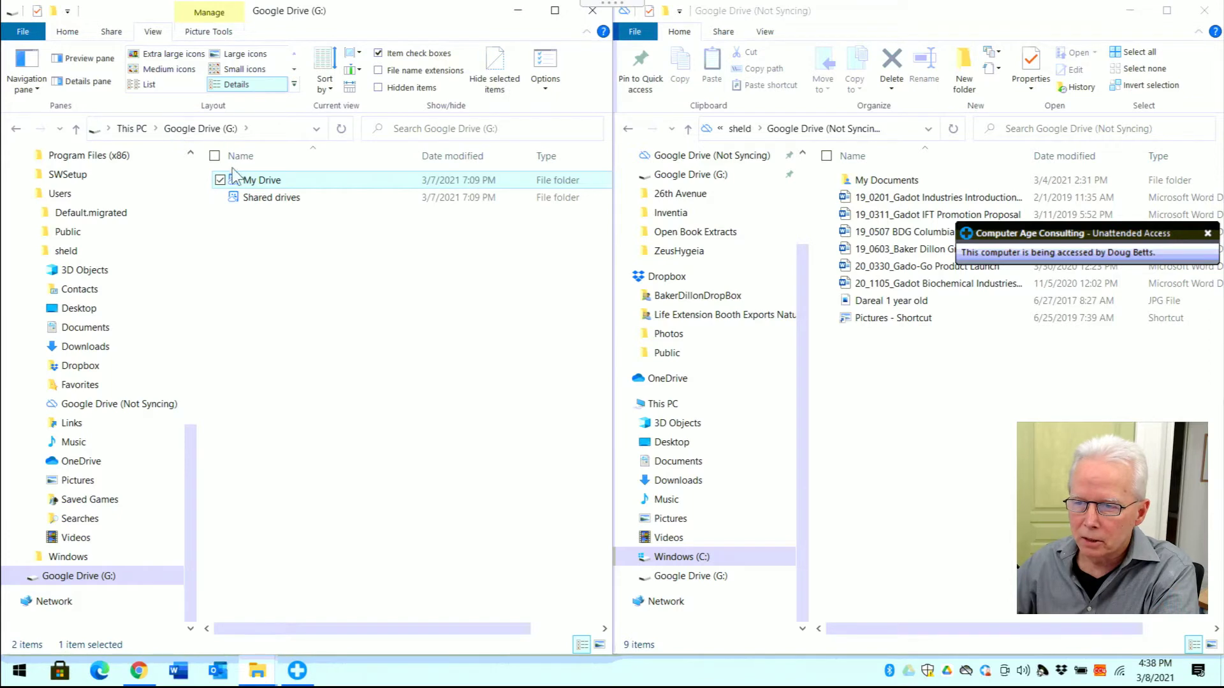
right_click(261, 183)
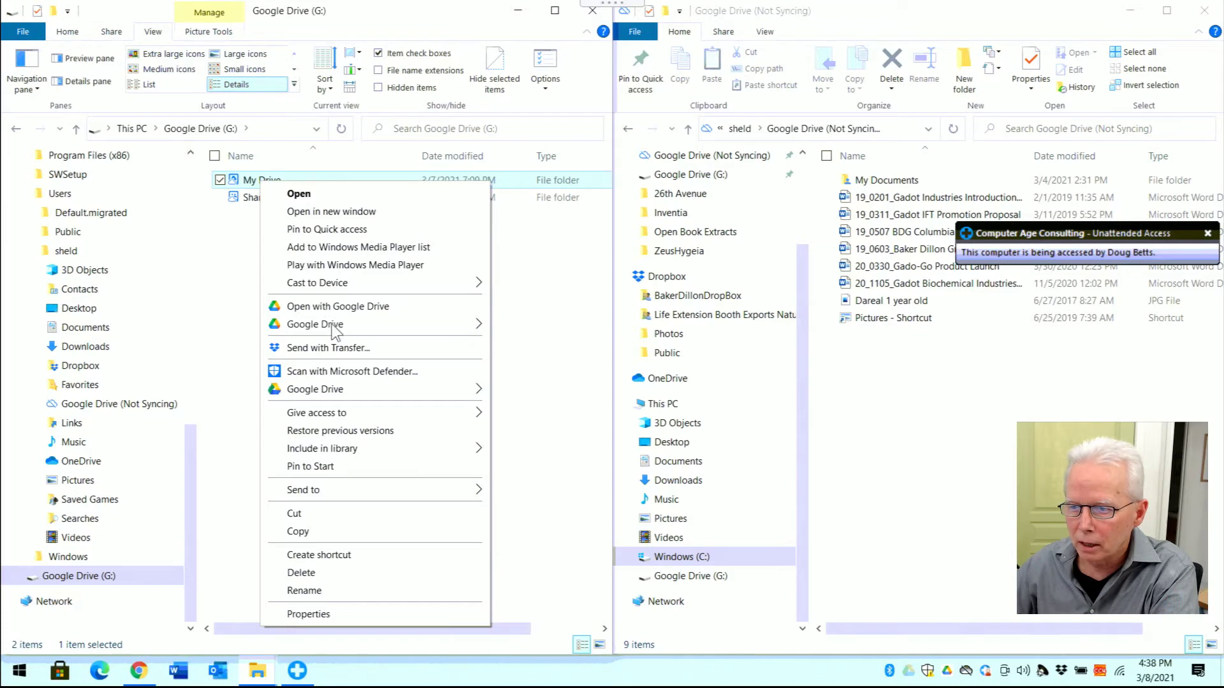
mouse_move(331, 324)
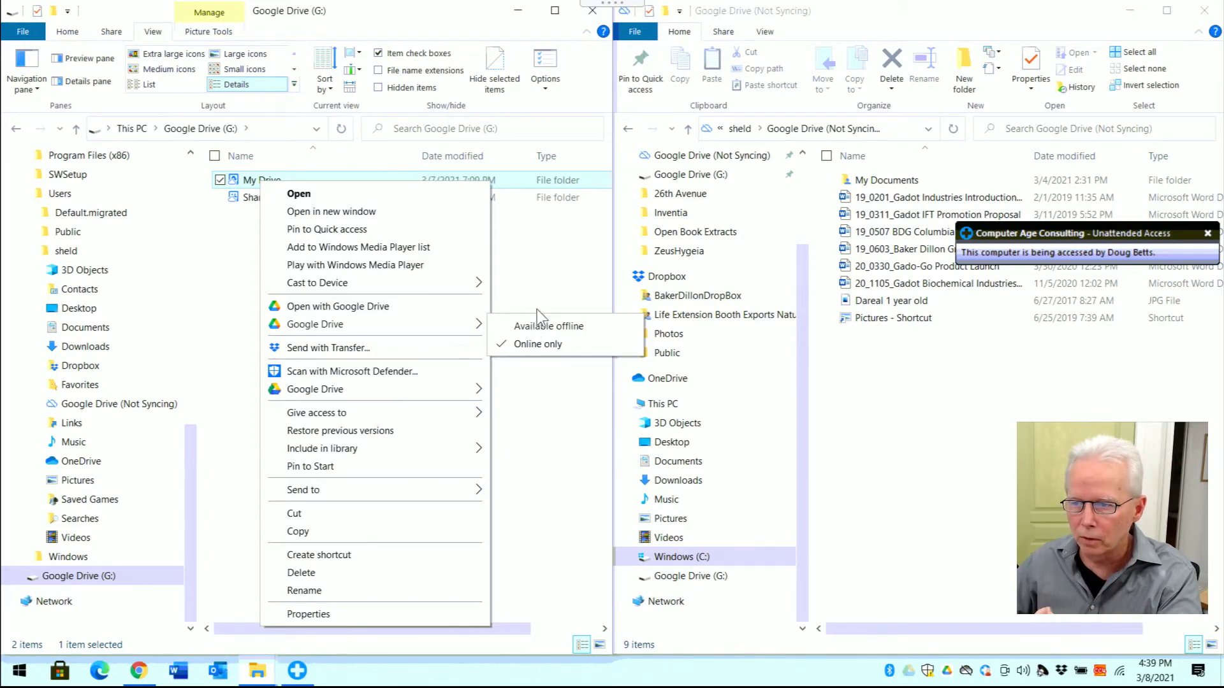
click(411, 13)
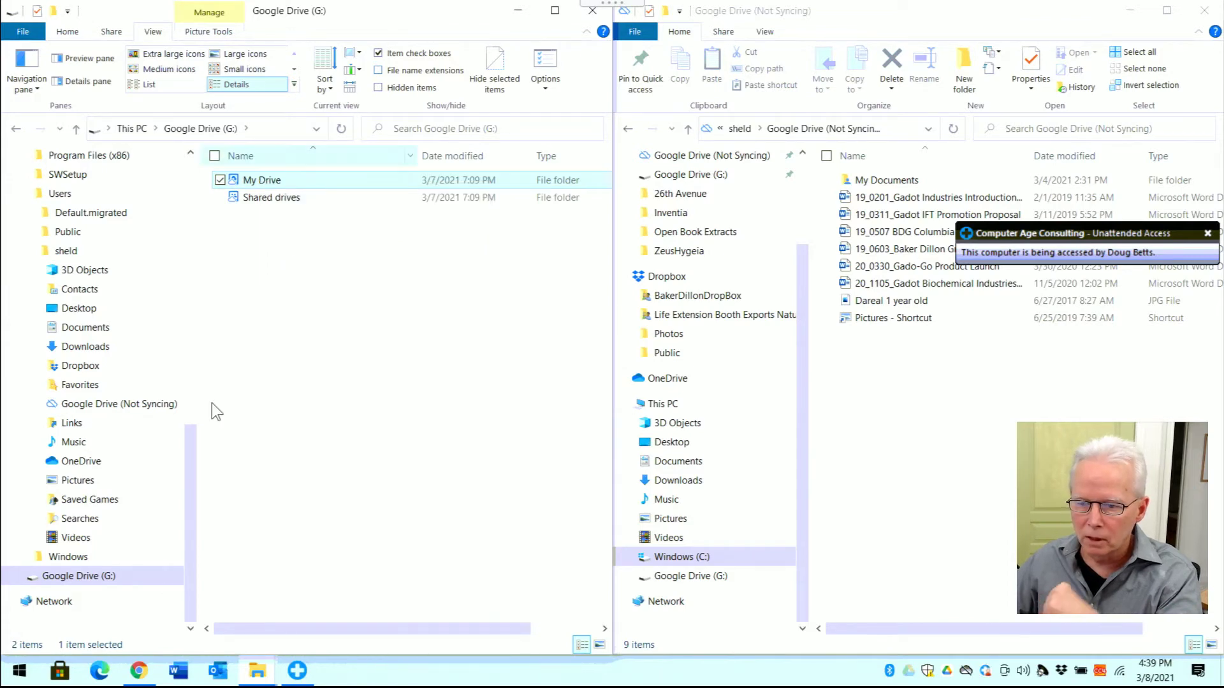
- Check the used and free space of Windows (C:) in its properties from a new File Explorer window, and close both
drag(191, 461, 207, 521)
scroll(196, 440, up, 2)
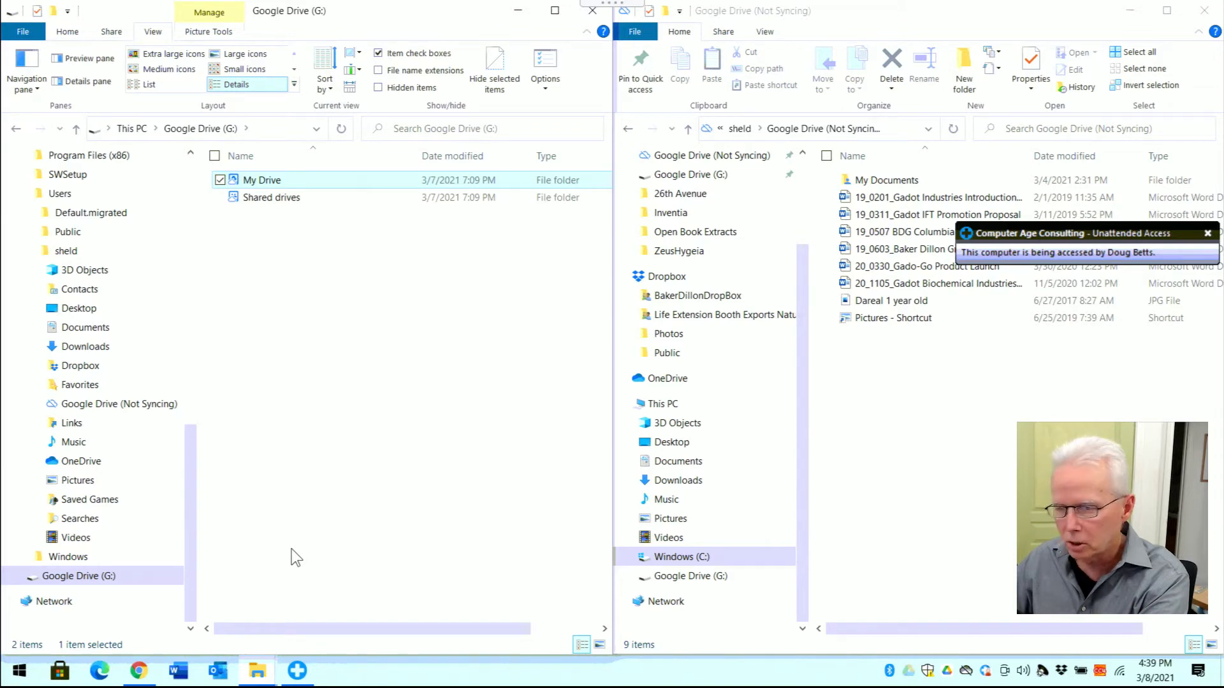
key(super+e)
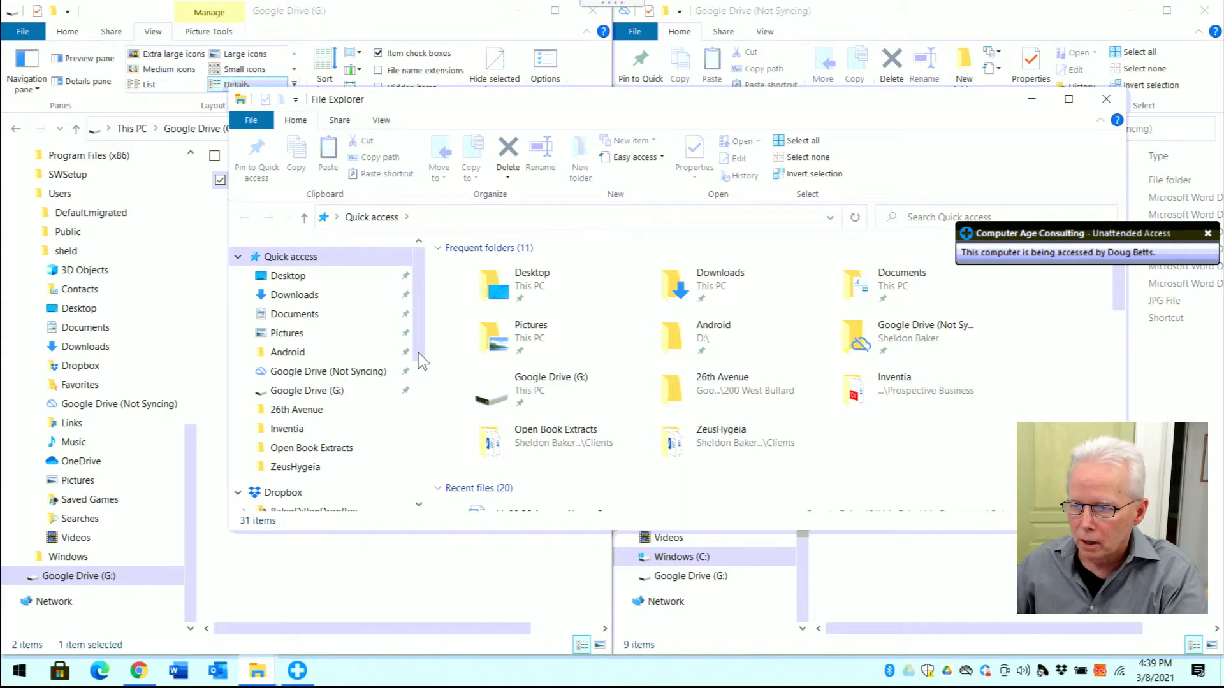
drag(418, 353, 409, 507)
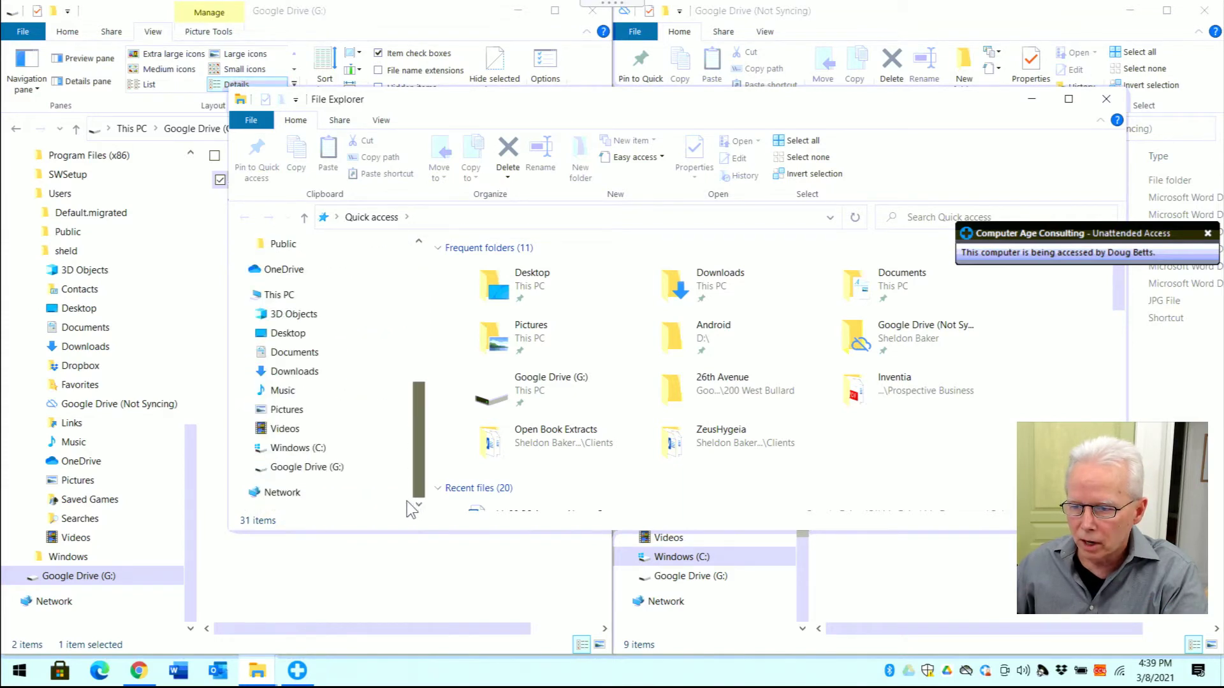
right_click(298, 451)
click(347, 434)
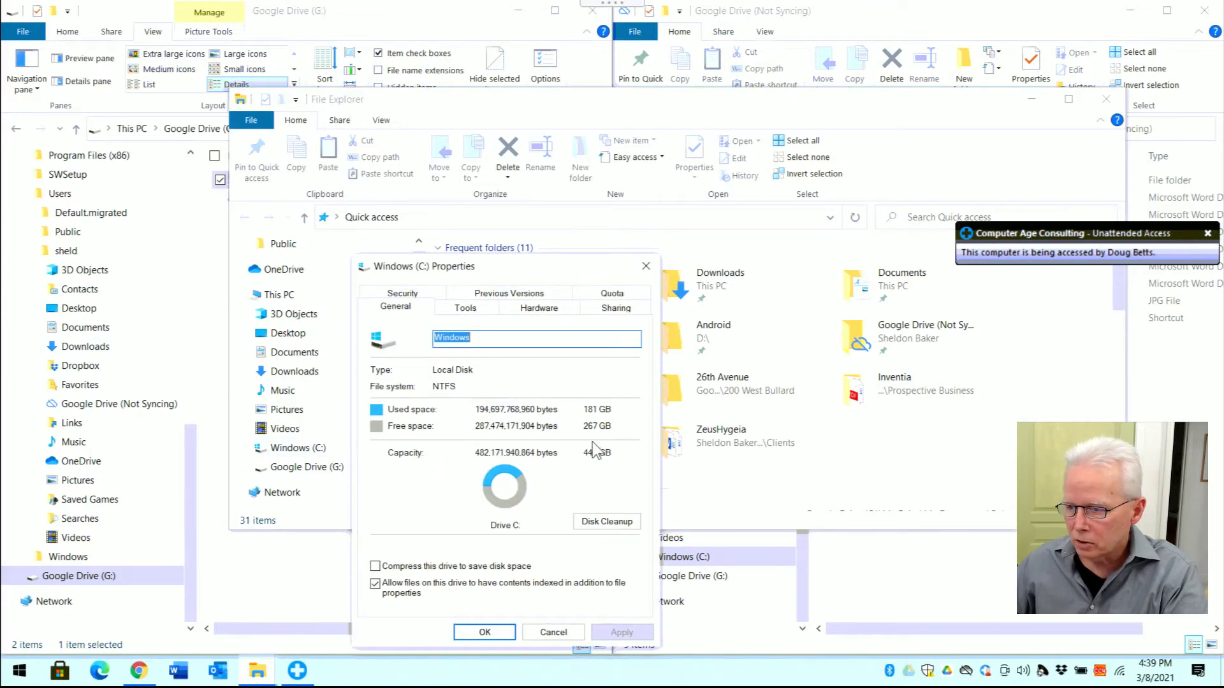
click(552, 632)
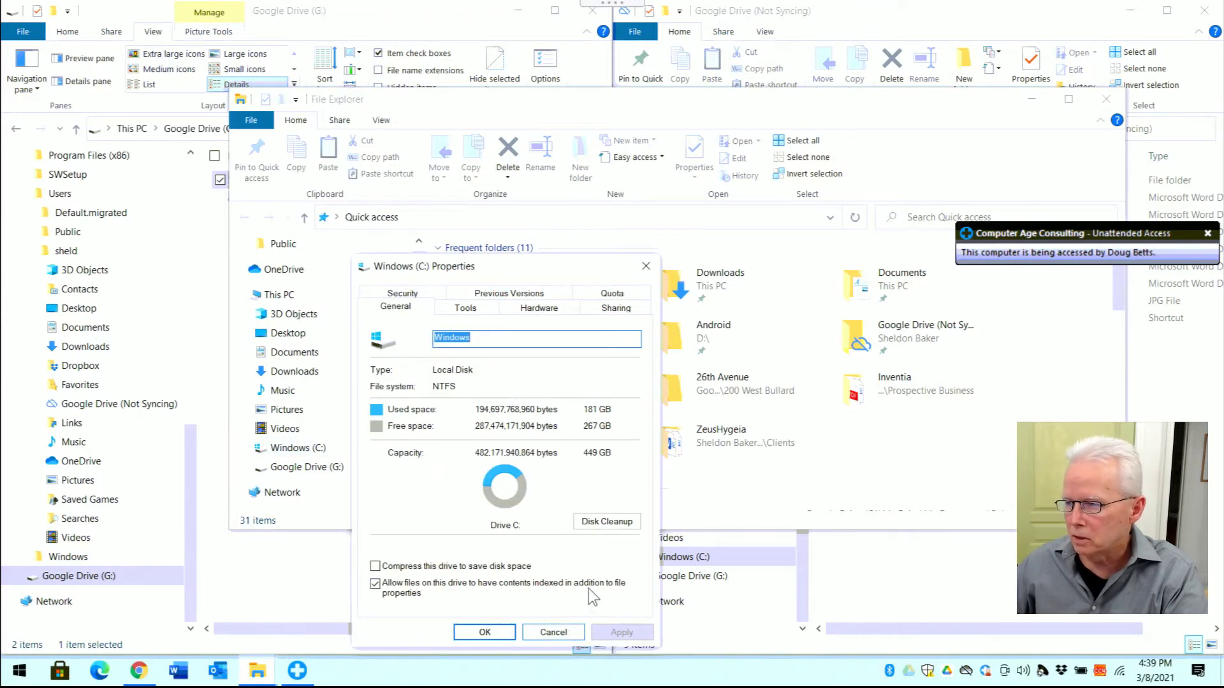
click(1107, 99)
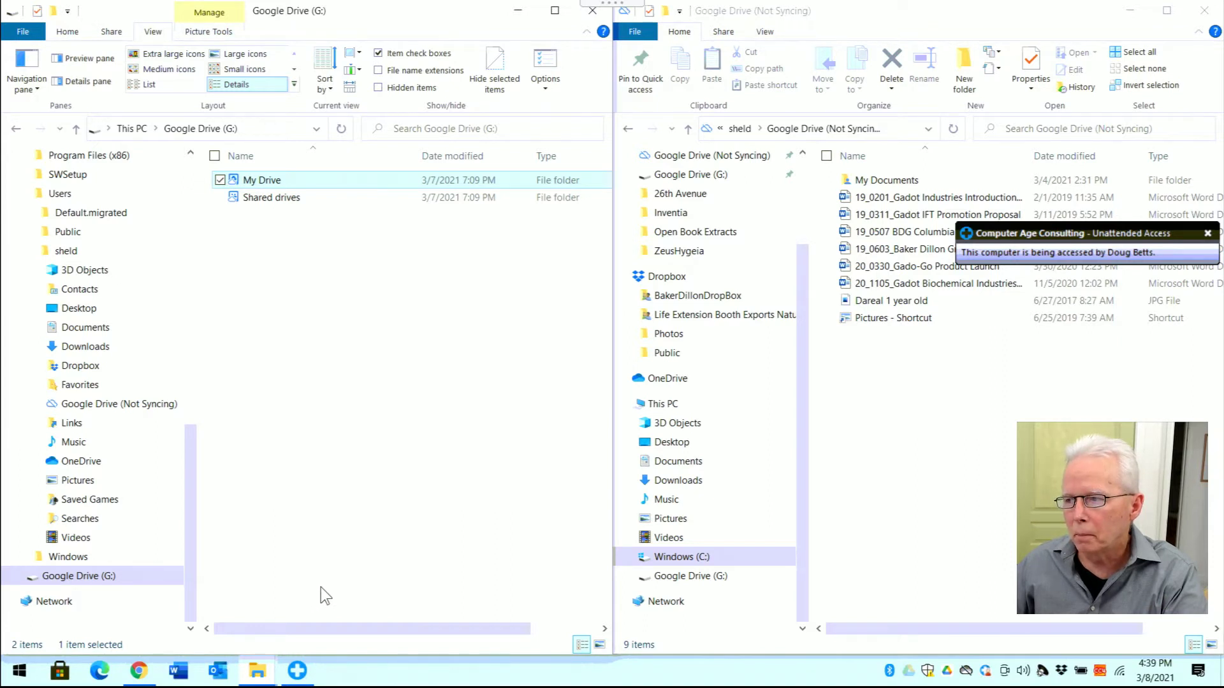
- Review the Google Drive desktop client's sync activity and its Preferences, and close them without changes
click(947, 673)
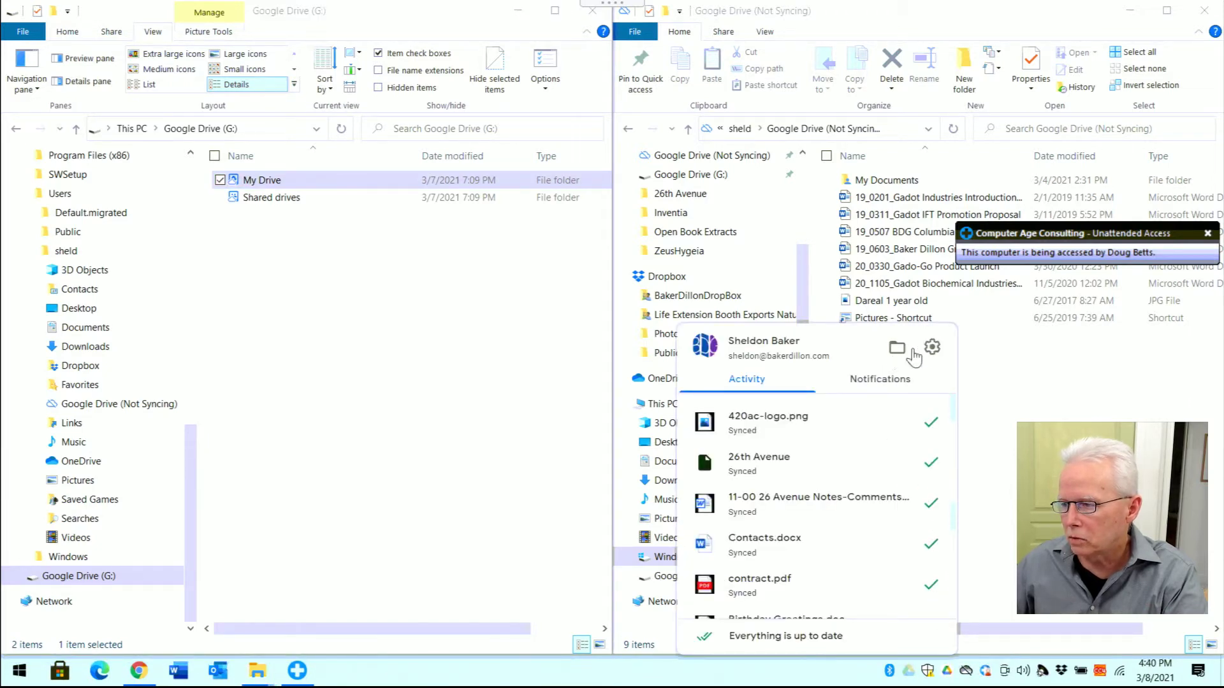
scroll(779, 542, down, 1)
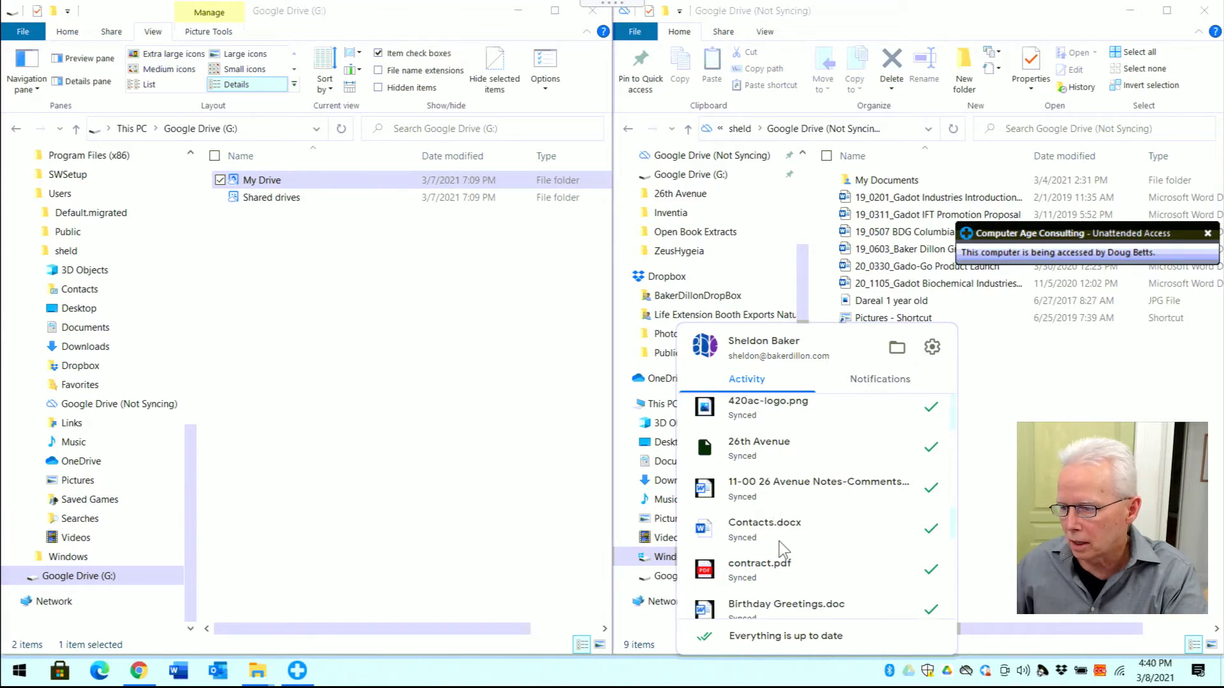
scroll(779, 542, down, 5)
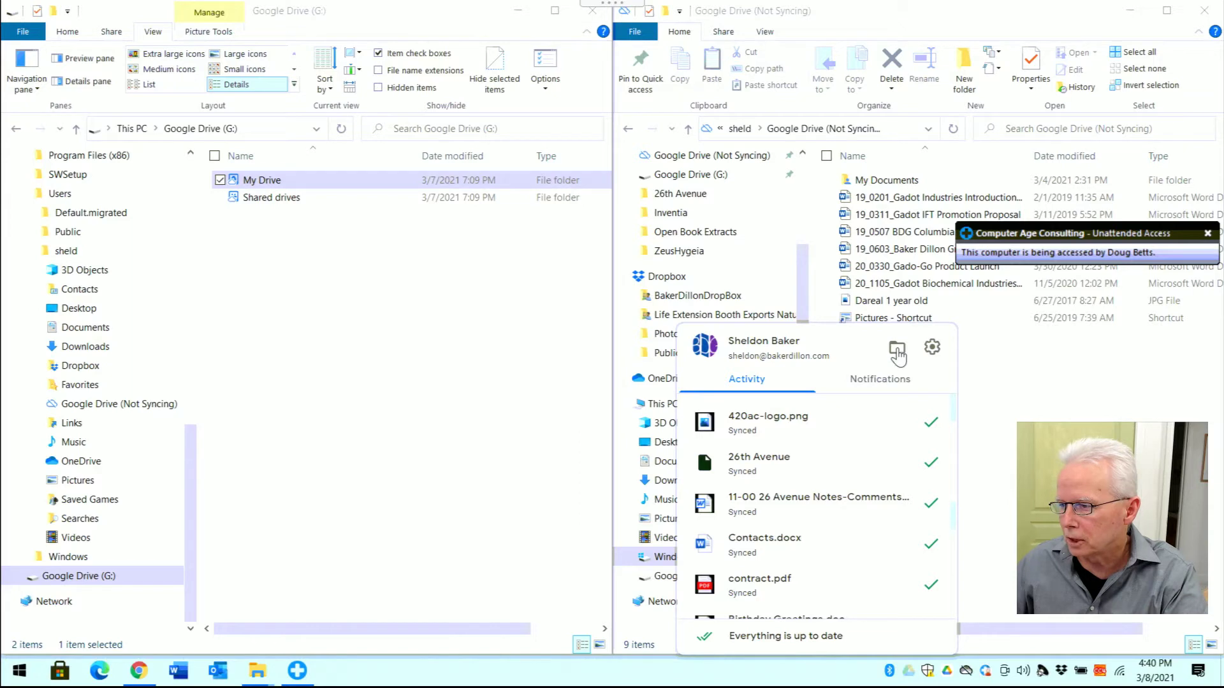
click(932, 348)
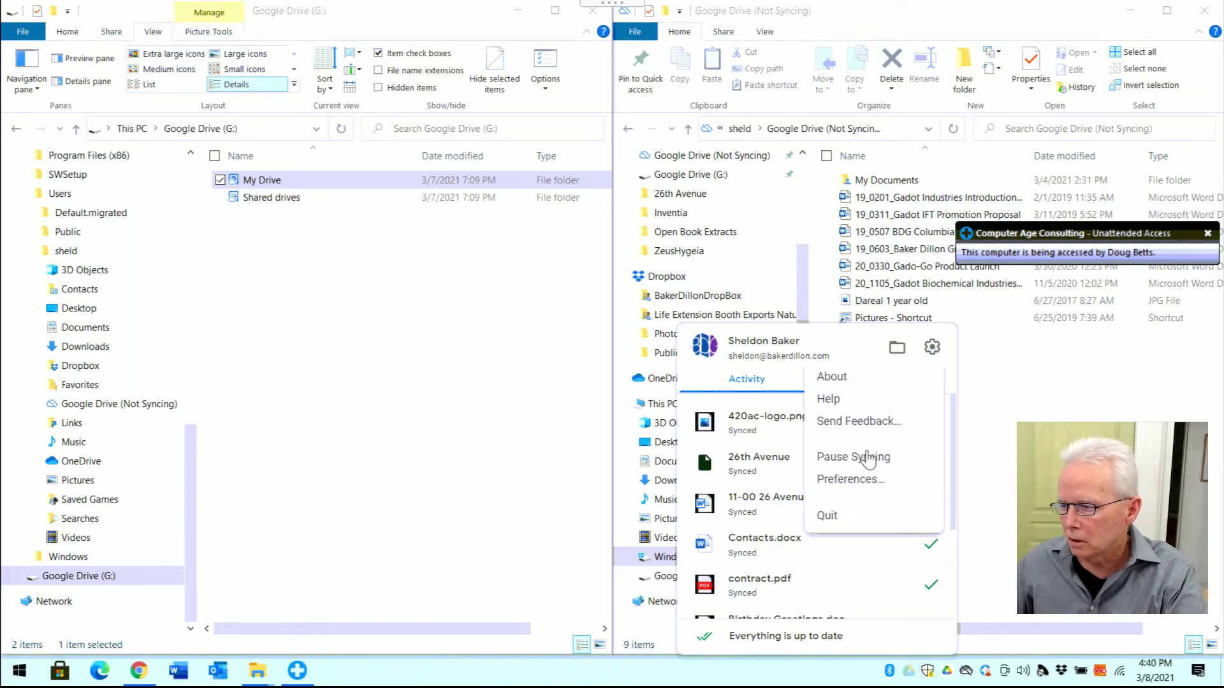
click(839, 479)
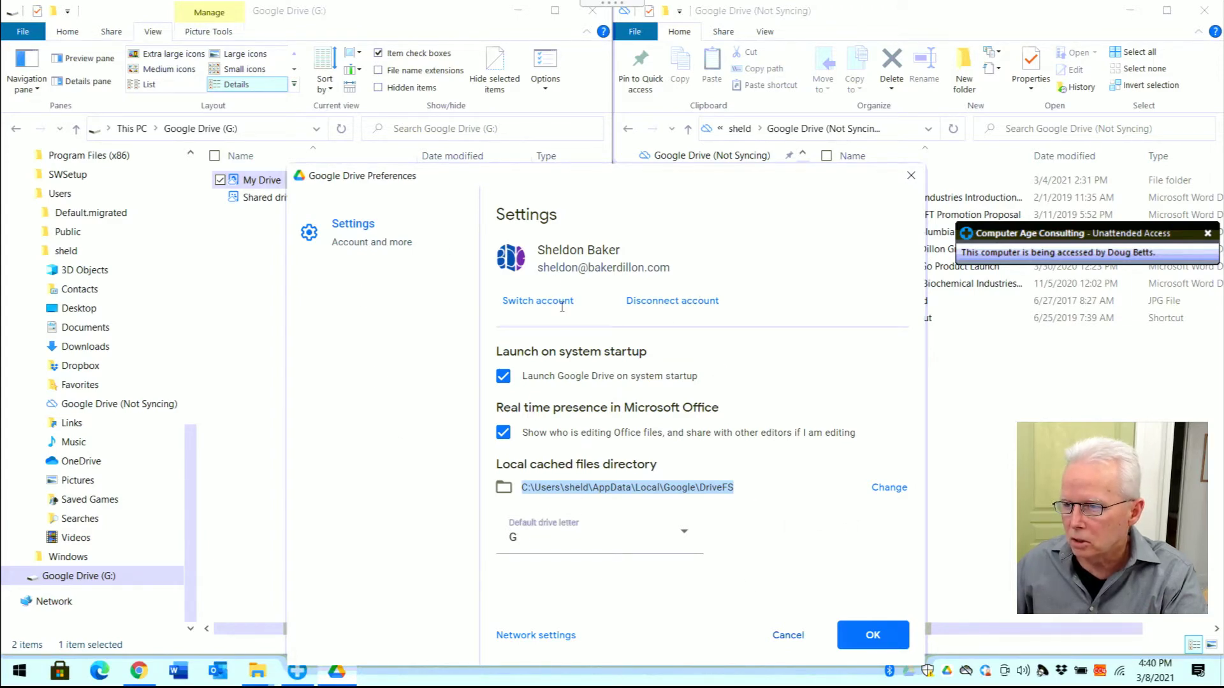
click(787, 633)
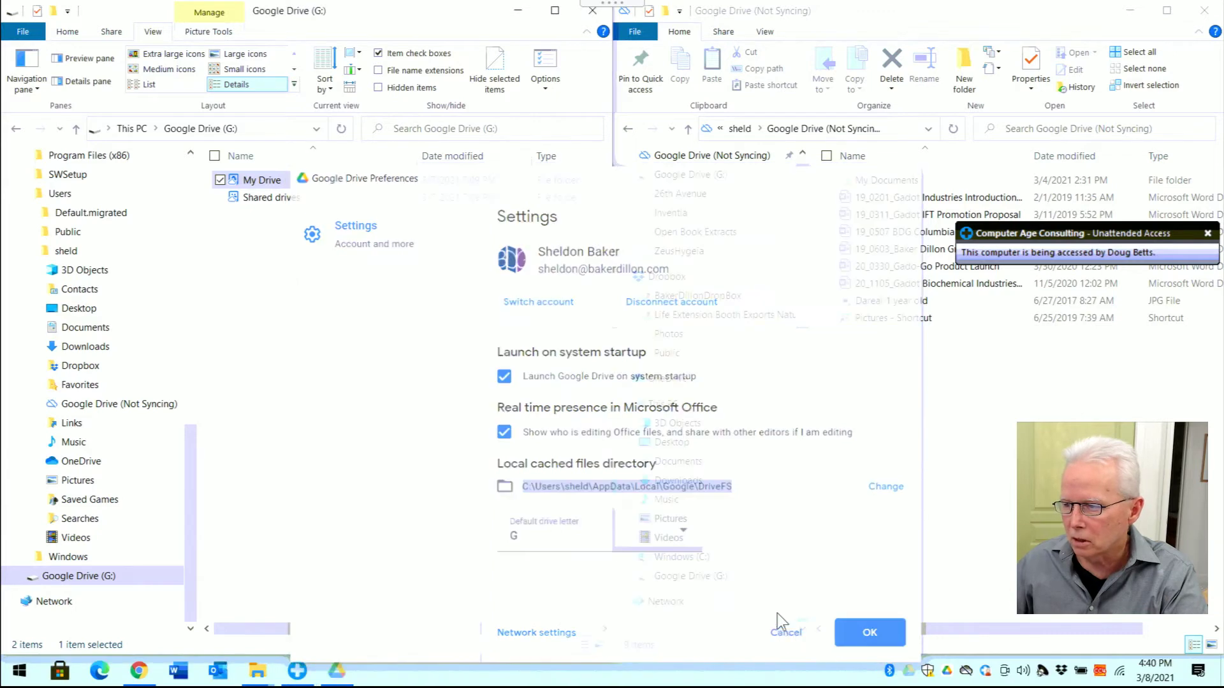
- Switch to Gmail in Chrome, open Google Drive from there to check My Drive and its storage use, and minimize the browser
key(alt+Tab)
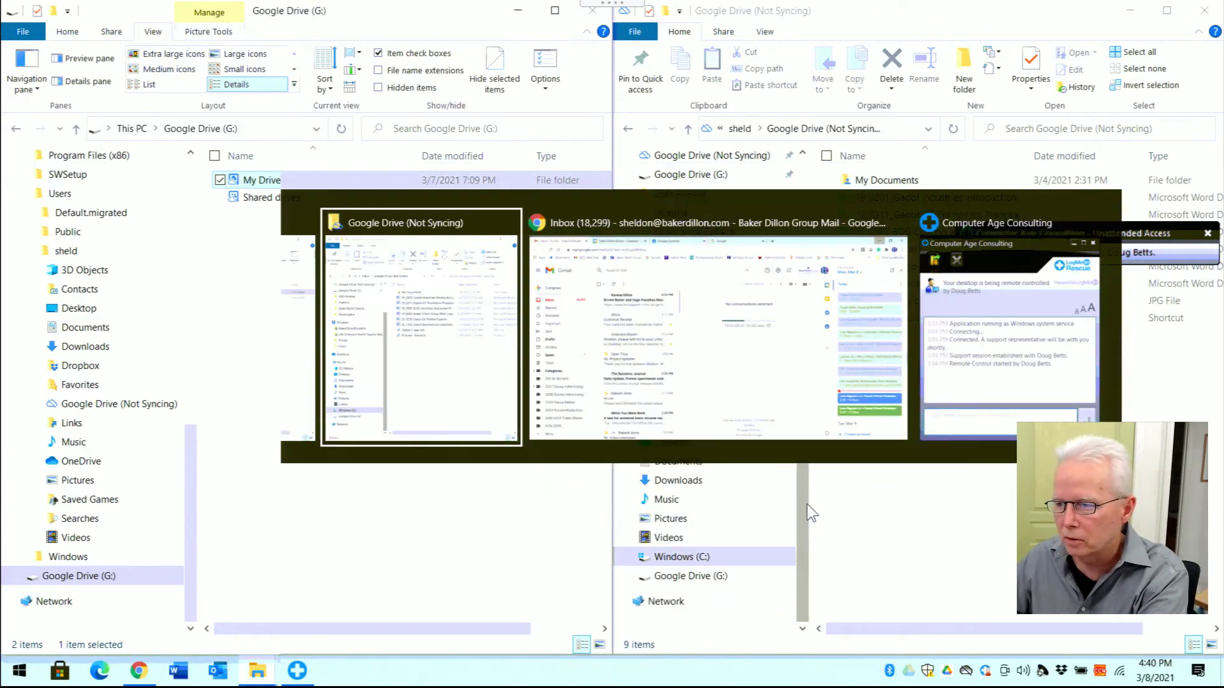
key(alt+Tab)
click(827, 423)
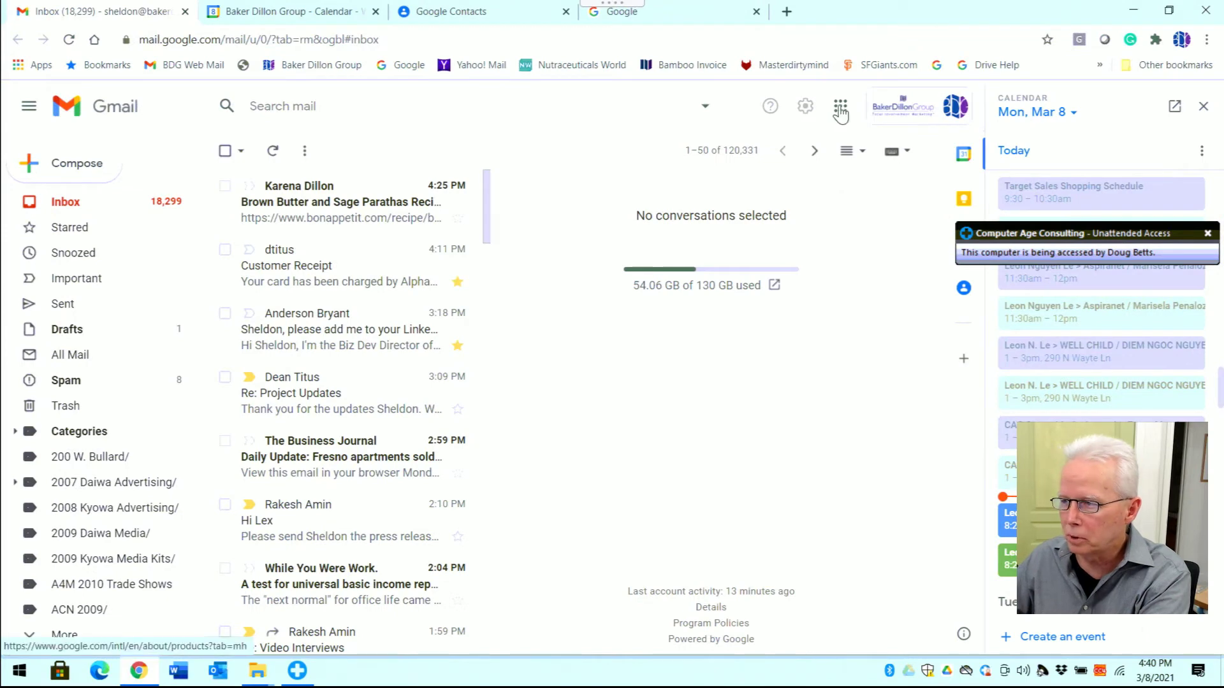
click(839, 107)
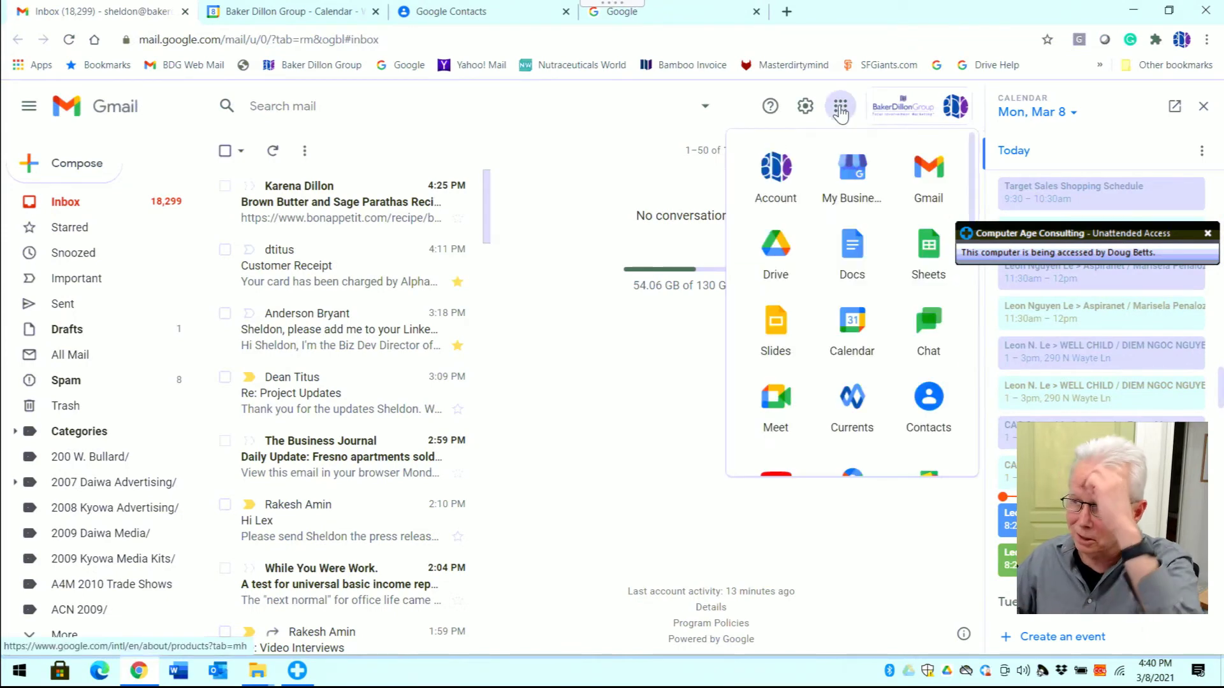
click(777, 249)
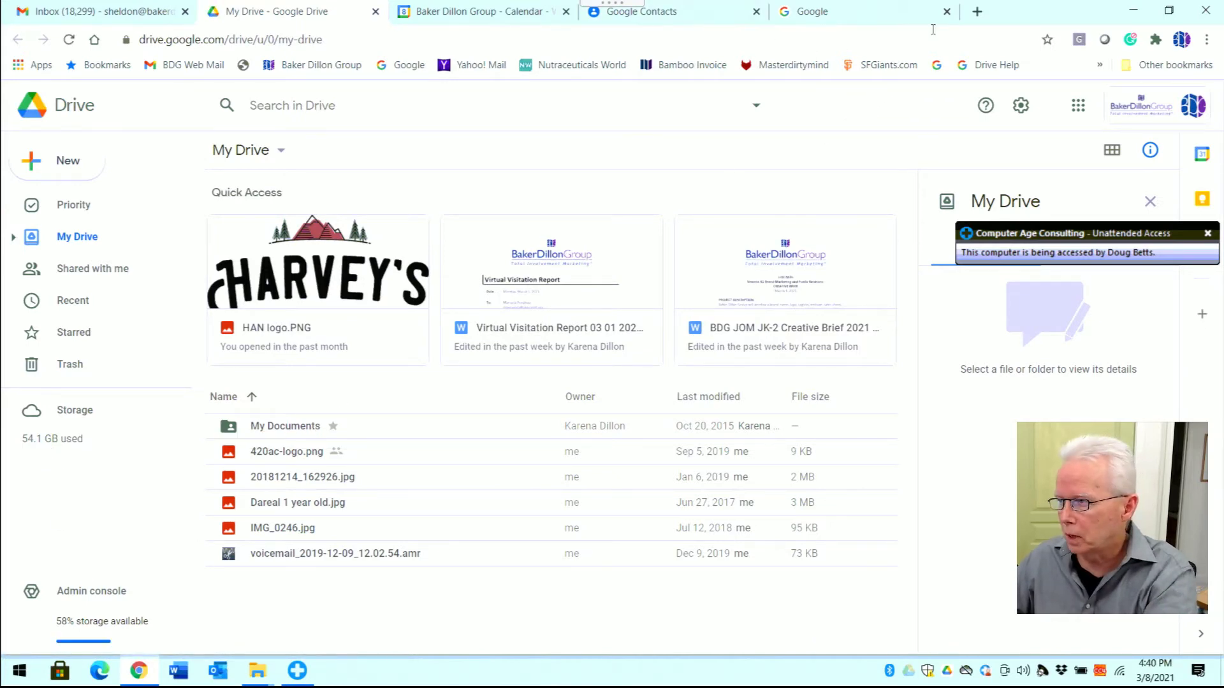
click(1134, 11)
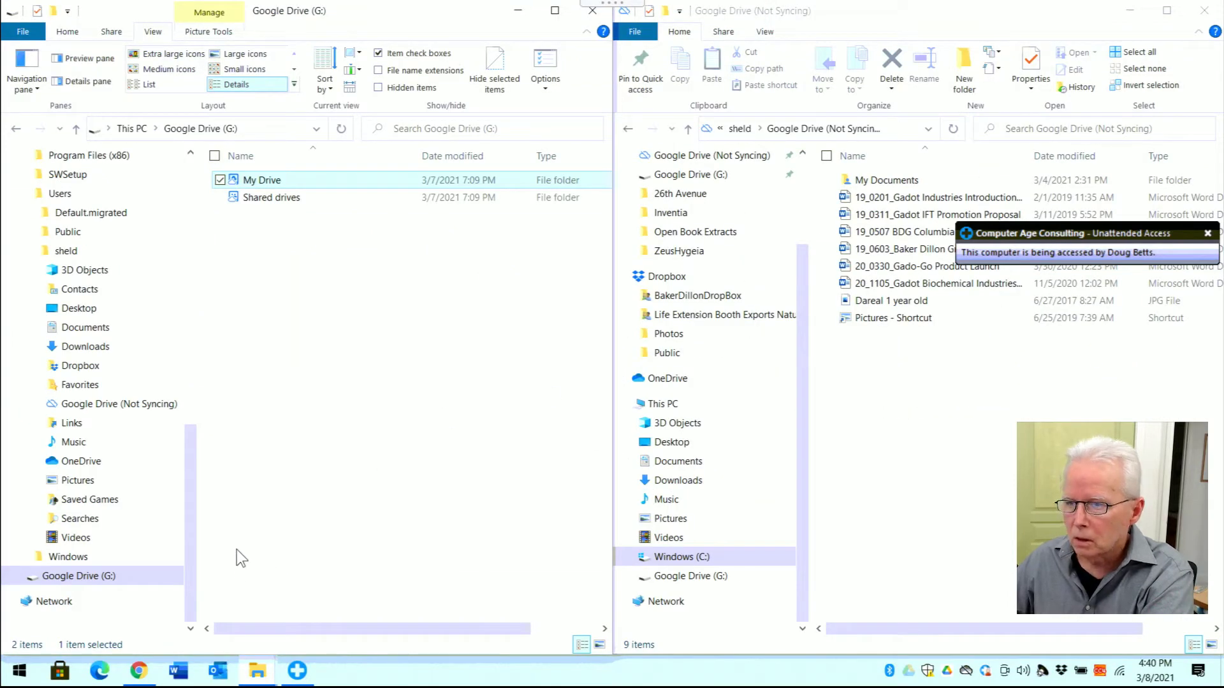
- Set the My Drive folder on Google Drive (G:) to Available offline, and recheck the setting
right_click(256, 181)
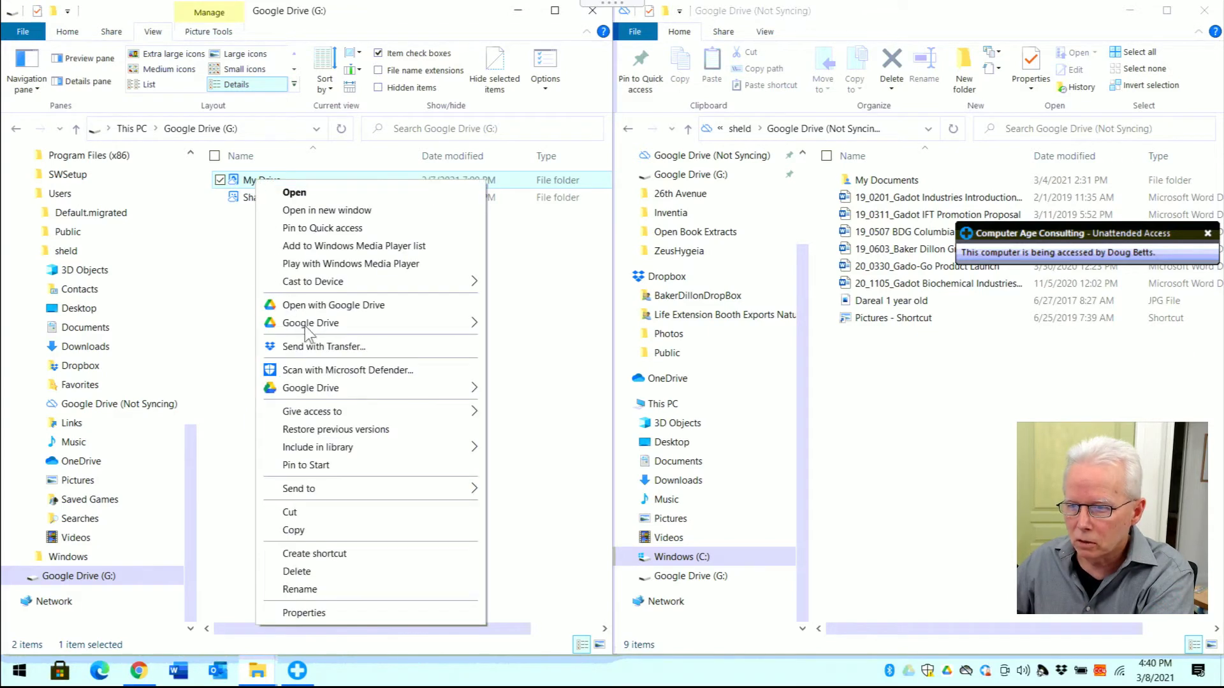
mouse_move(304, 326)
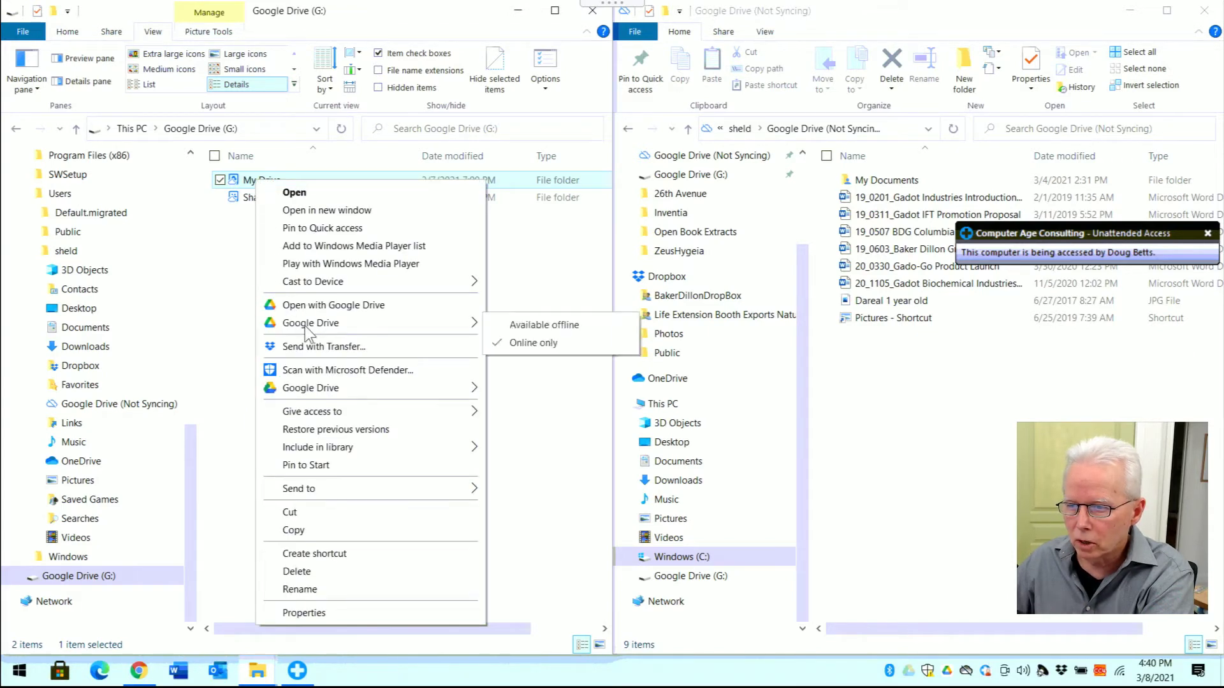
click(515, 325)
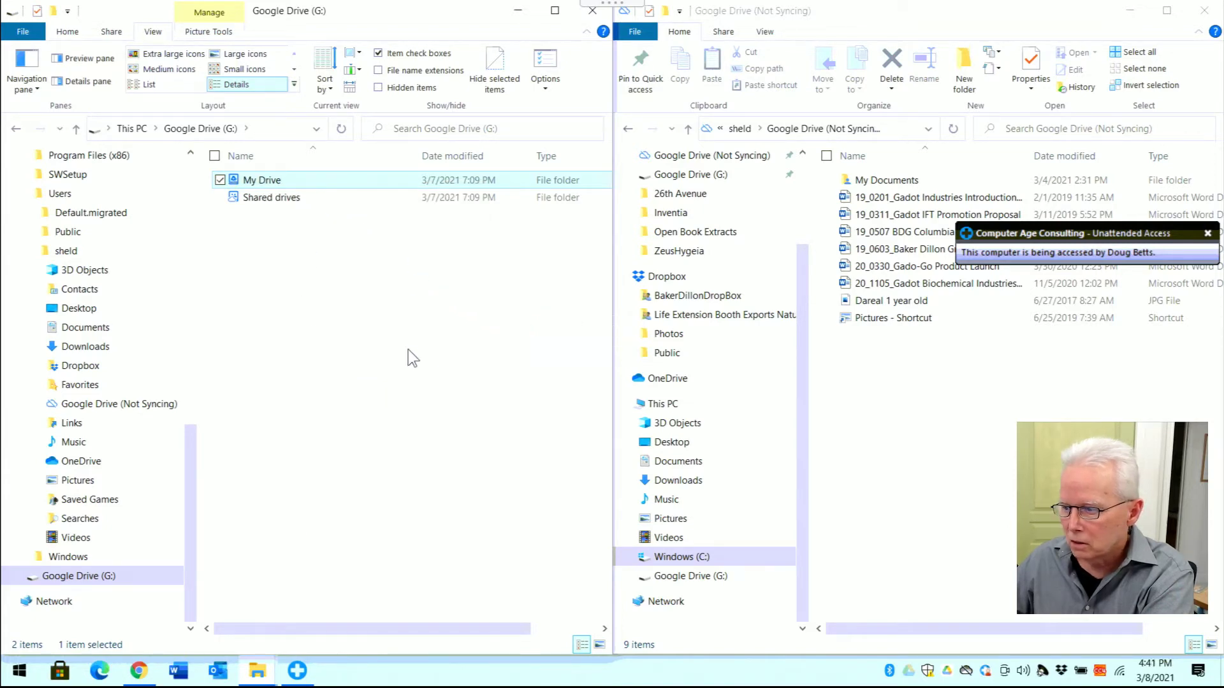
right_click(277, 183)
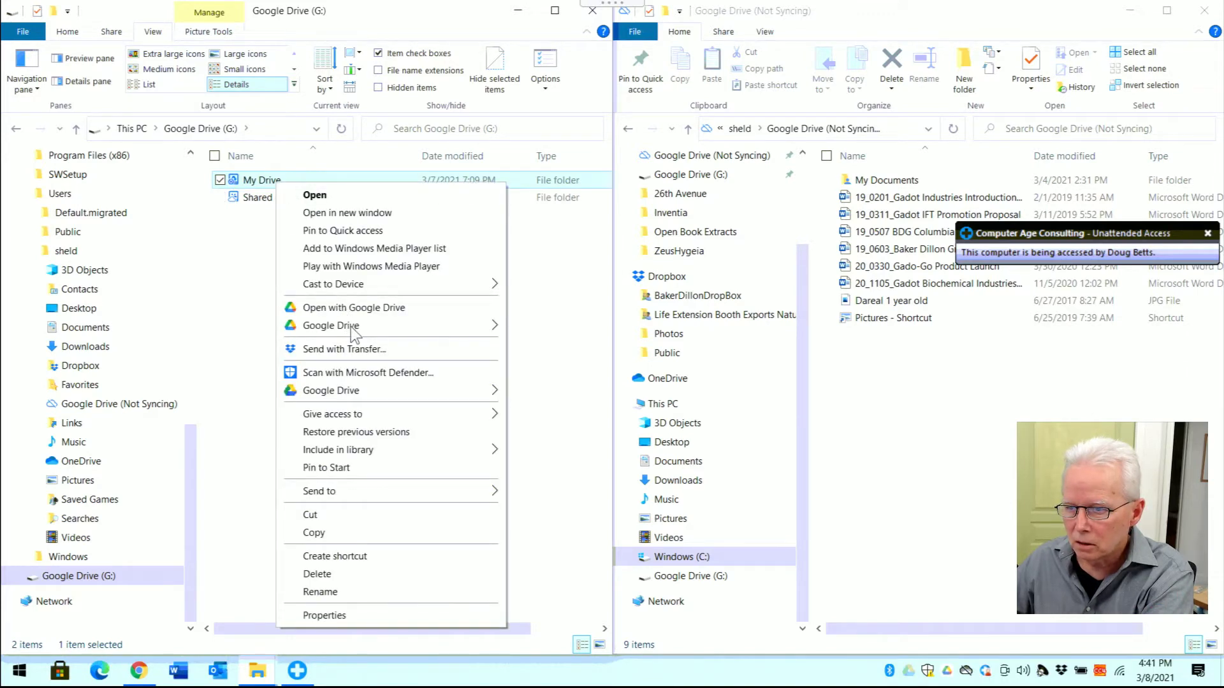
mouse_move(354, 330)
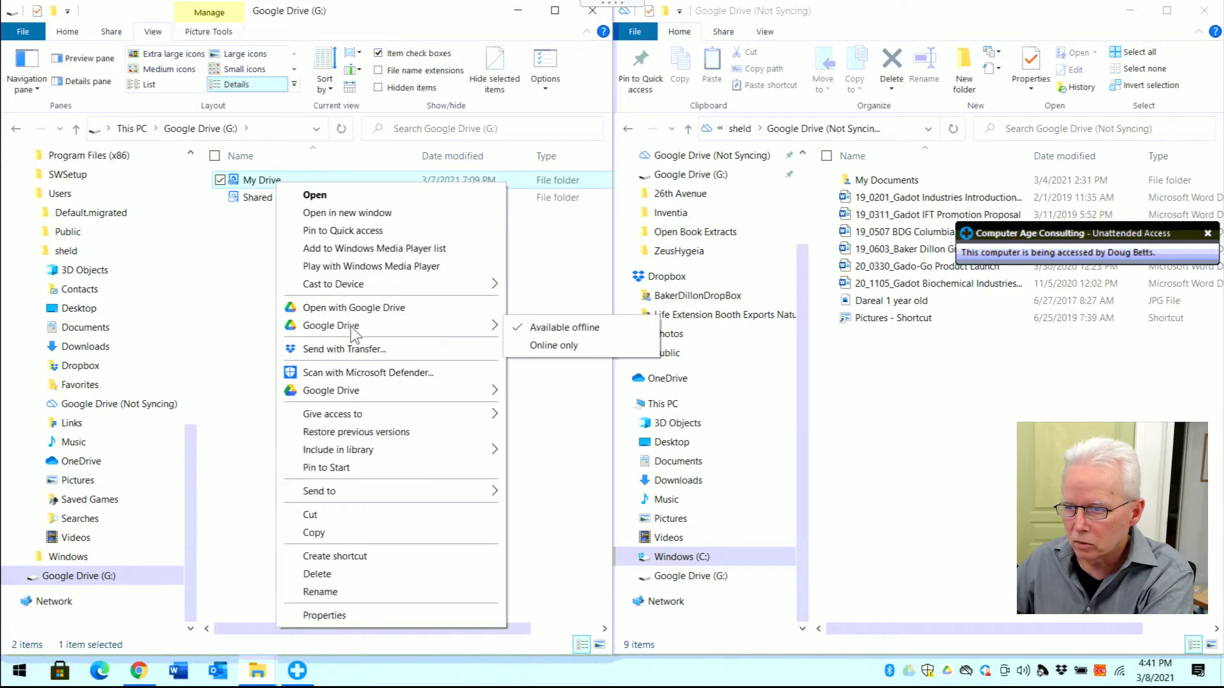
click(246, 289)
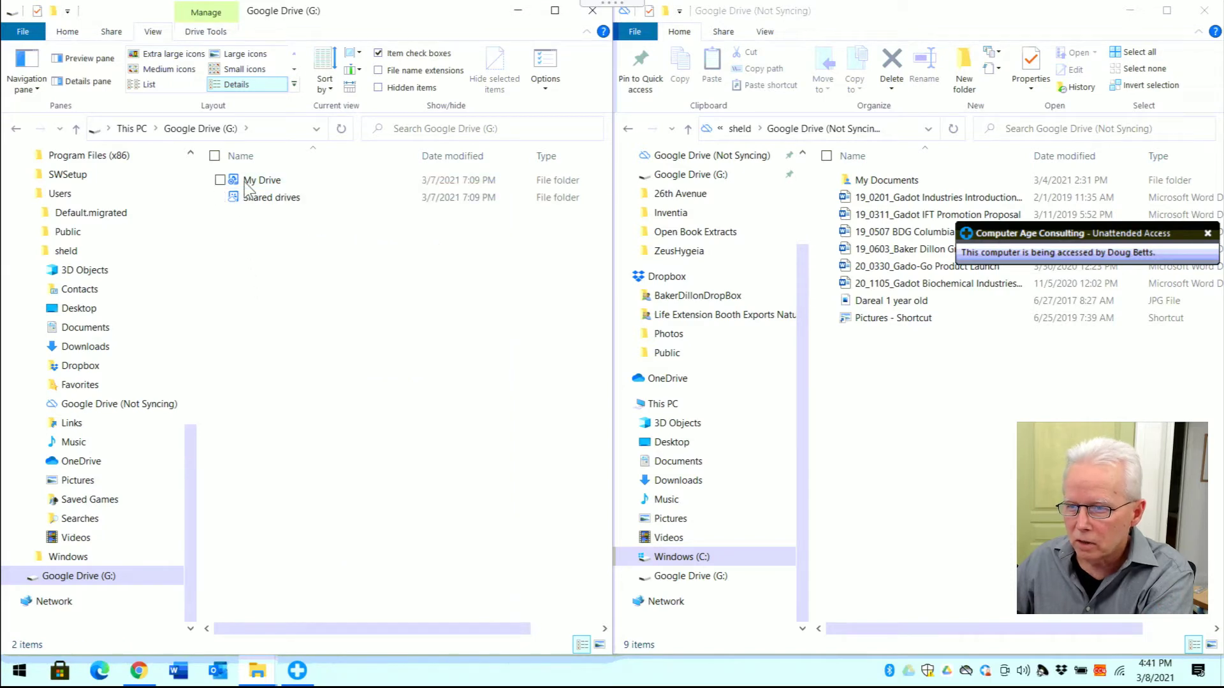
- Open My Documents inside My Drive to see its files' sync status, and view the Google Drive client's sync activity
double_click(246, 184)
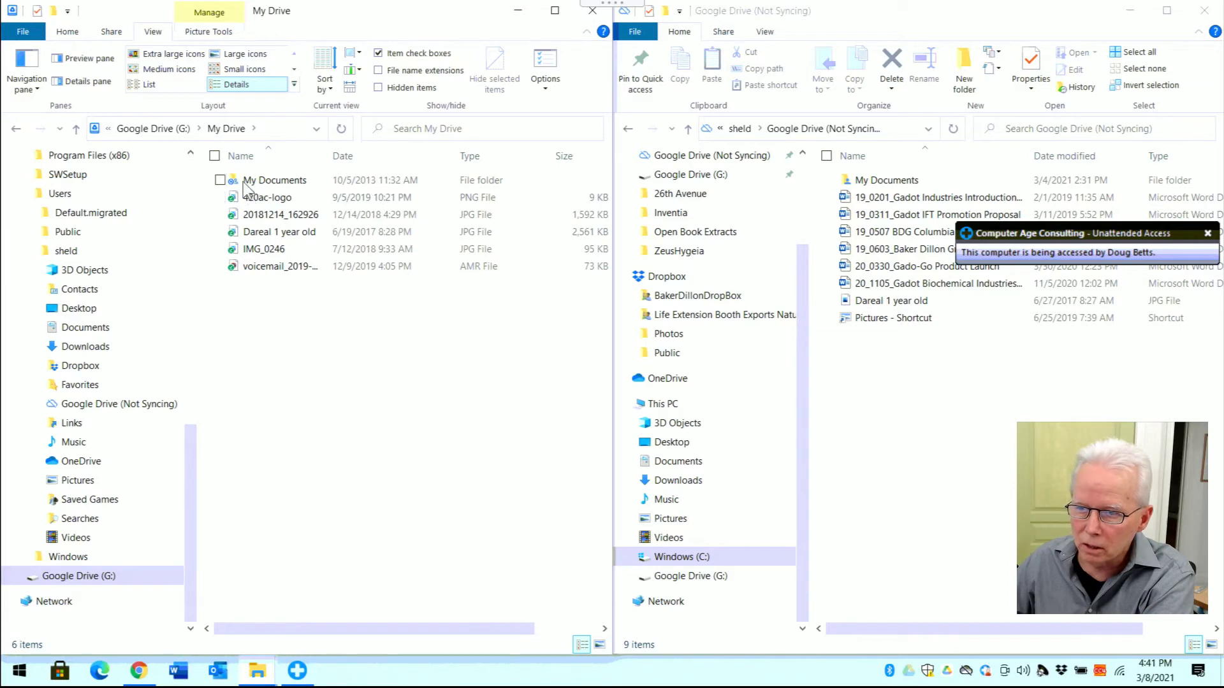
double_click(254, 181)
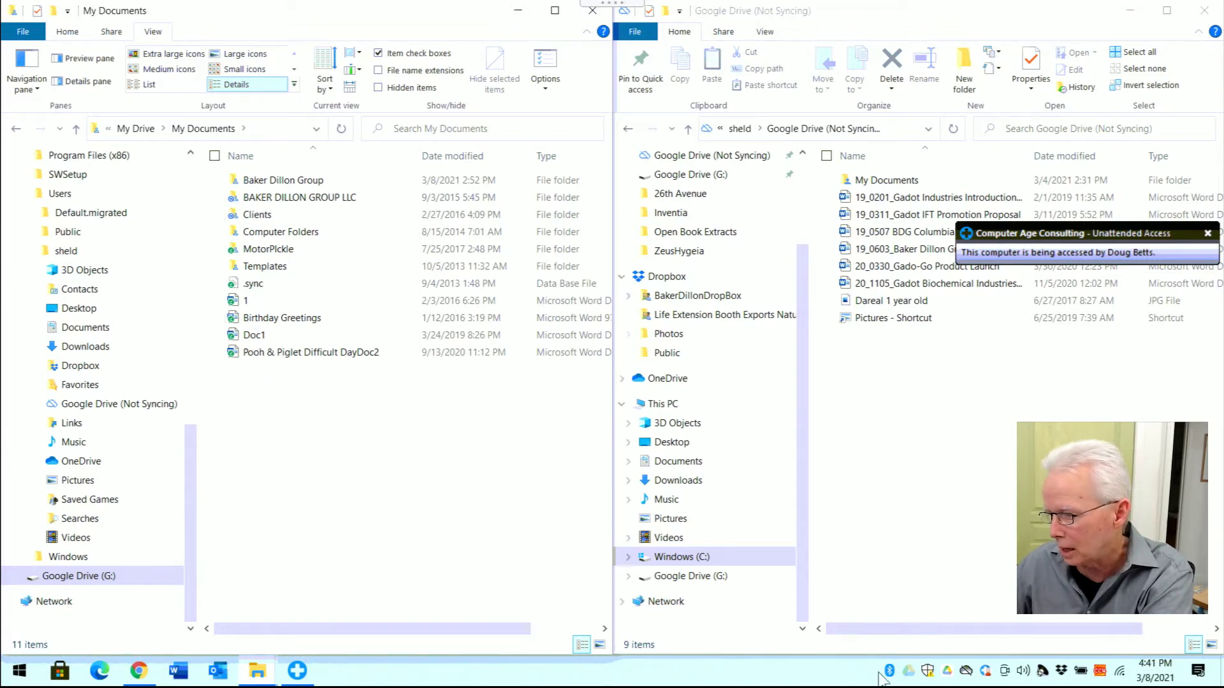
click(948, 671)
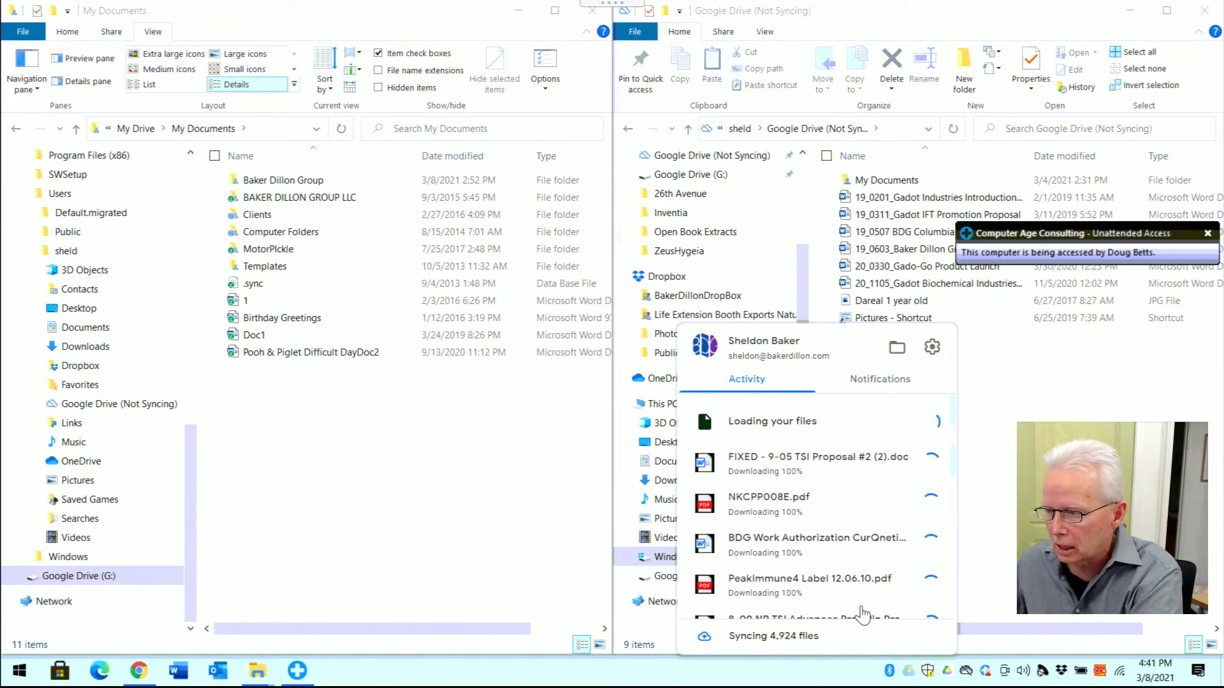
- Move the Computer Age Consulting notice off the Drive details pane in Chrome, and recheck the Google Drive client's sync activity over the folder windows
key(alt+Tab)
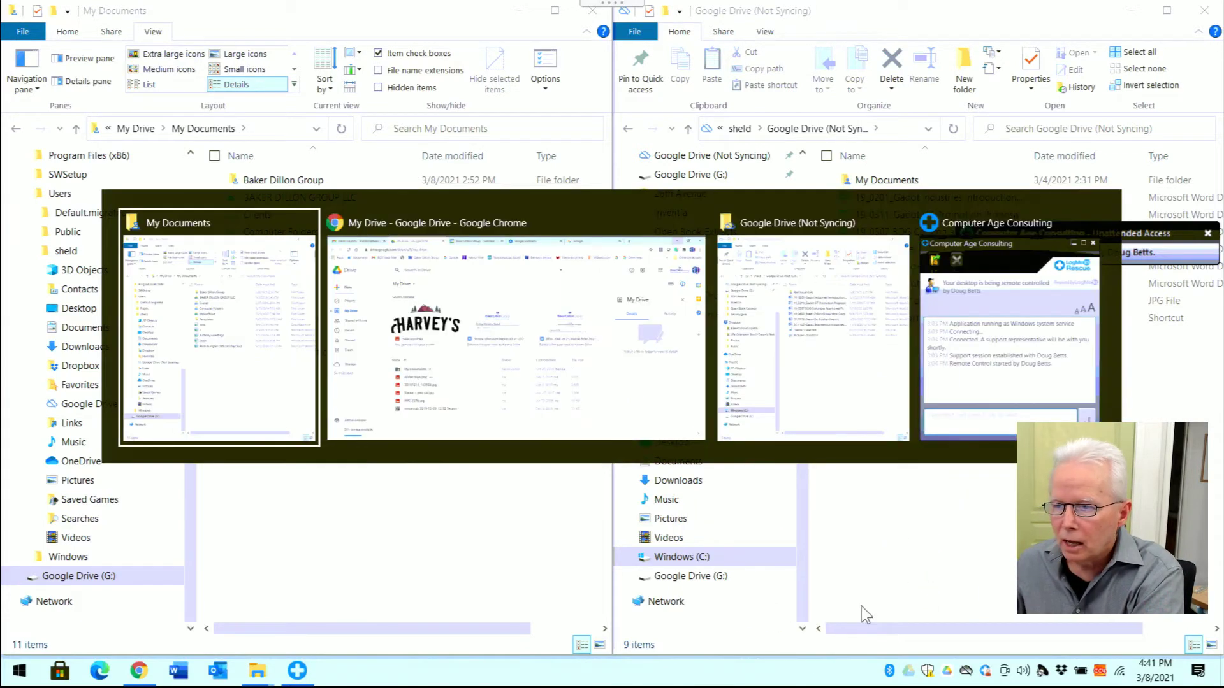
key(alt+Tab)
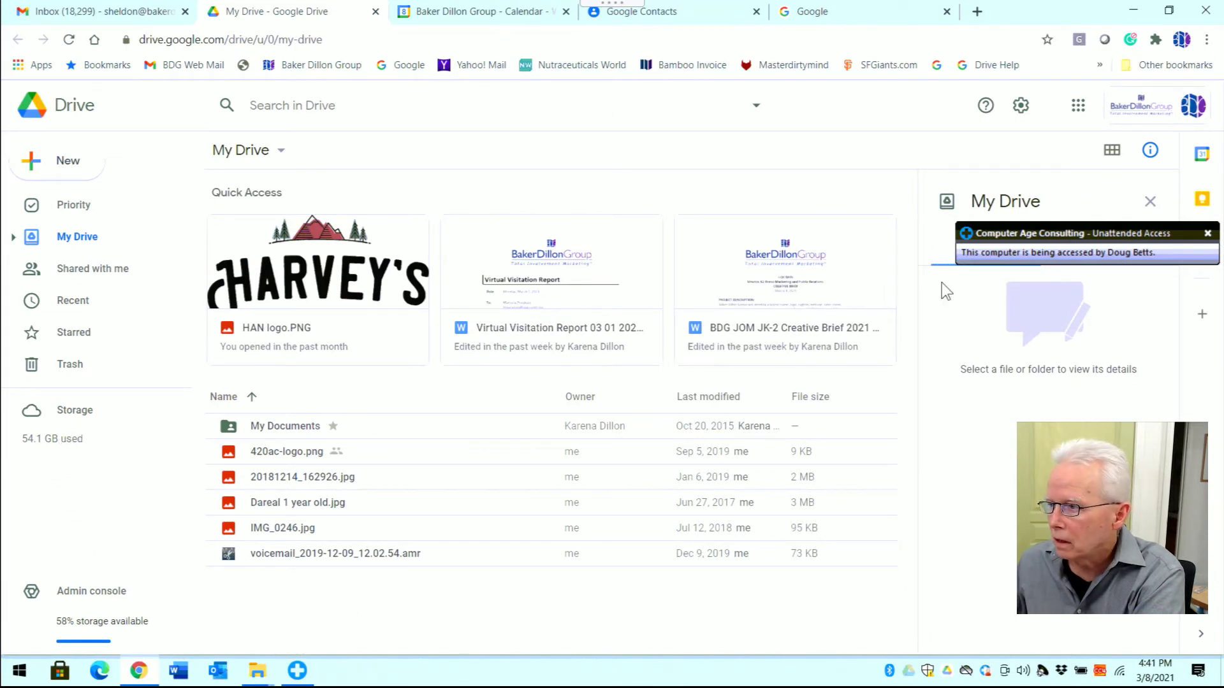
drag(1087, 234, 937, 437)
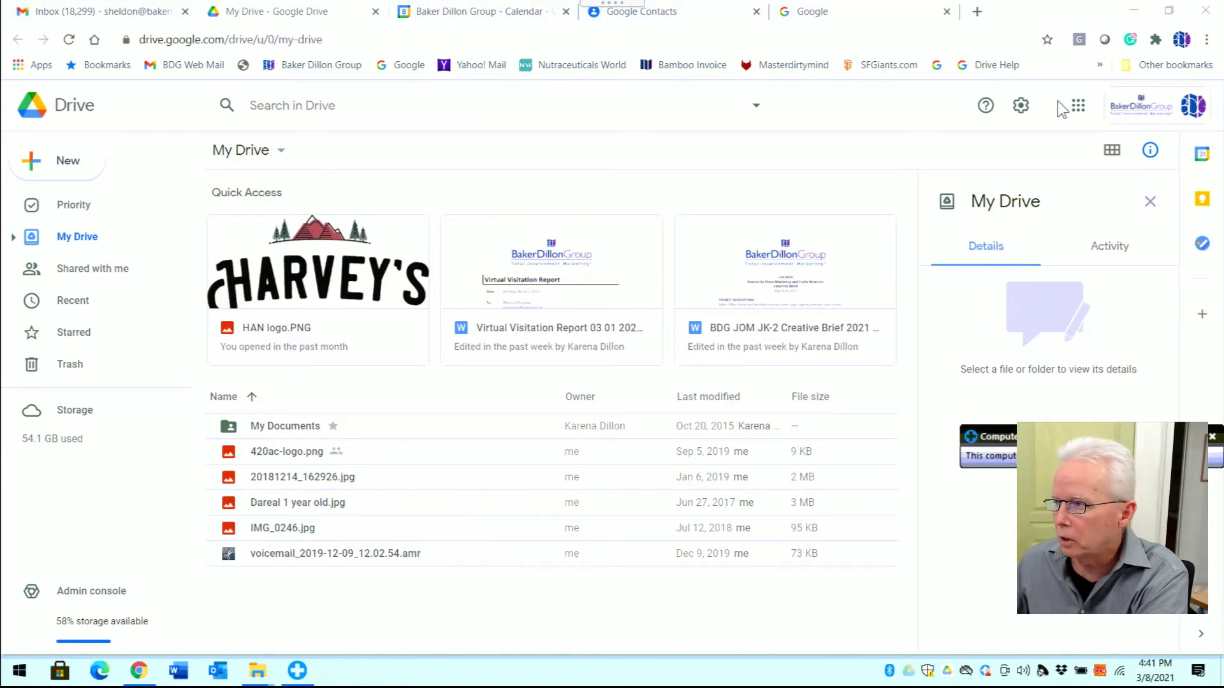
click(1128, 18)
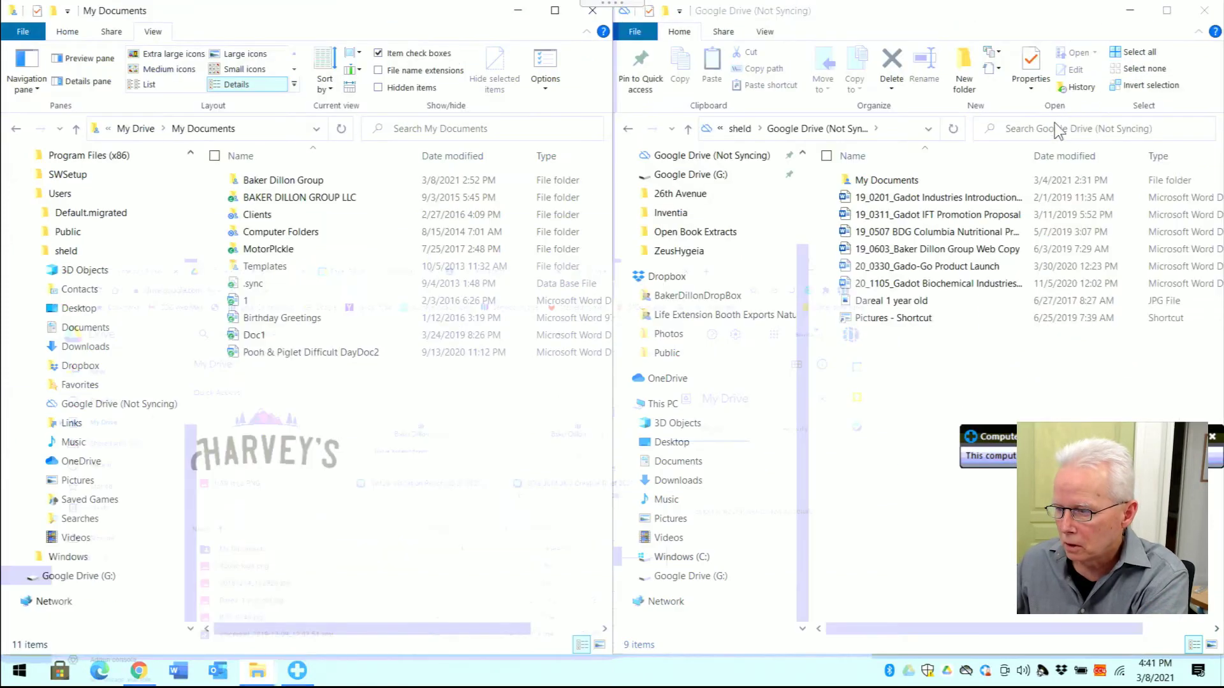
click(947, 672)
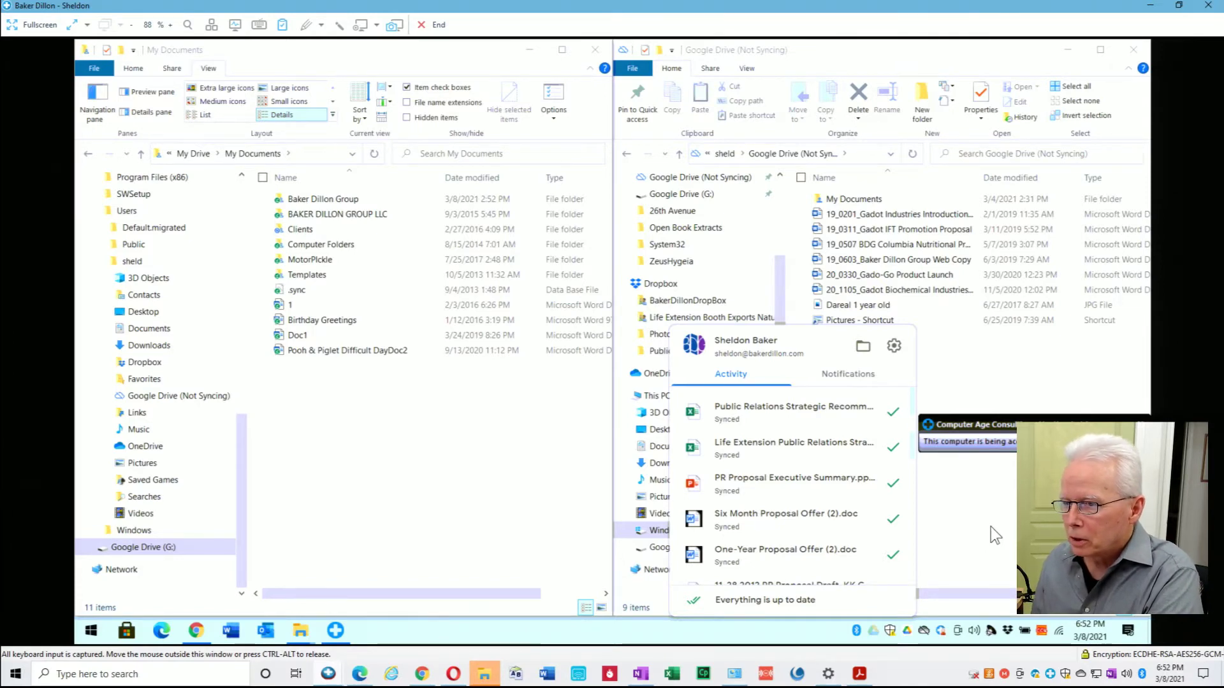
- Dismiss the sync activity, look through the technician's tools folder inside SWSetup on Windows (C:) in a new File Explorer window, and close that window
click(529, 478)
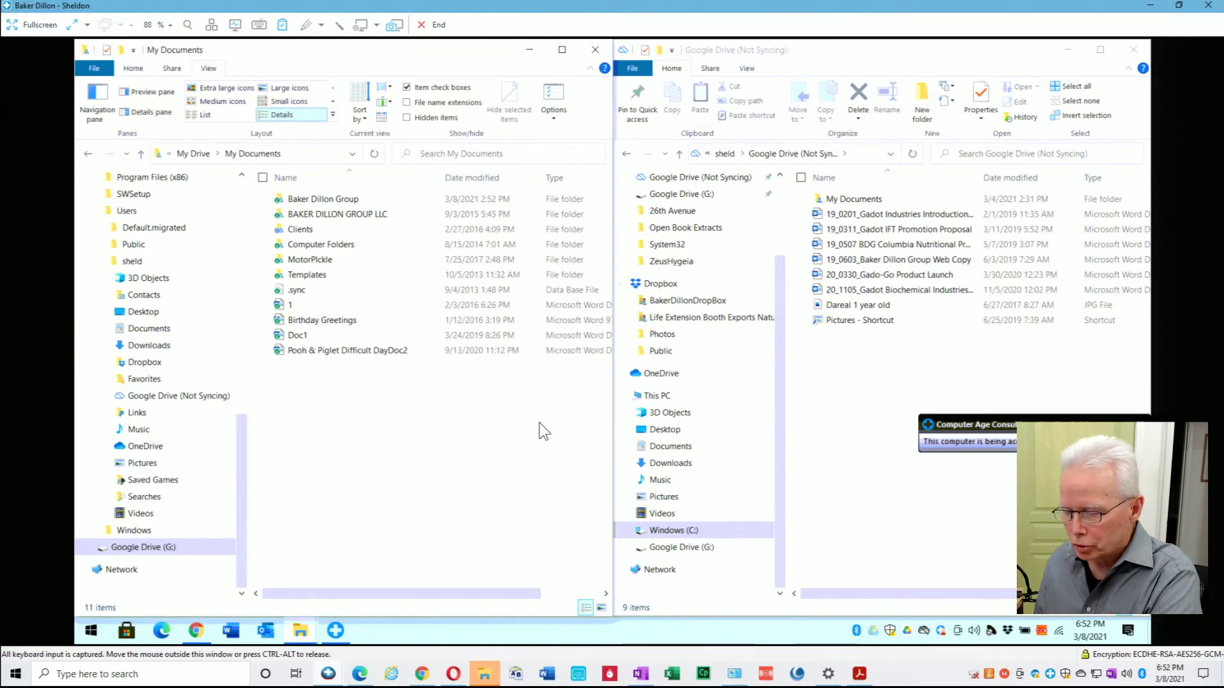
key(super+e)
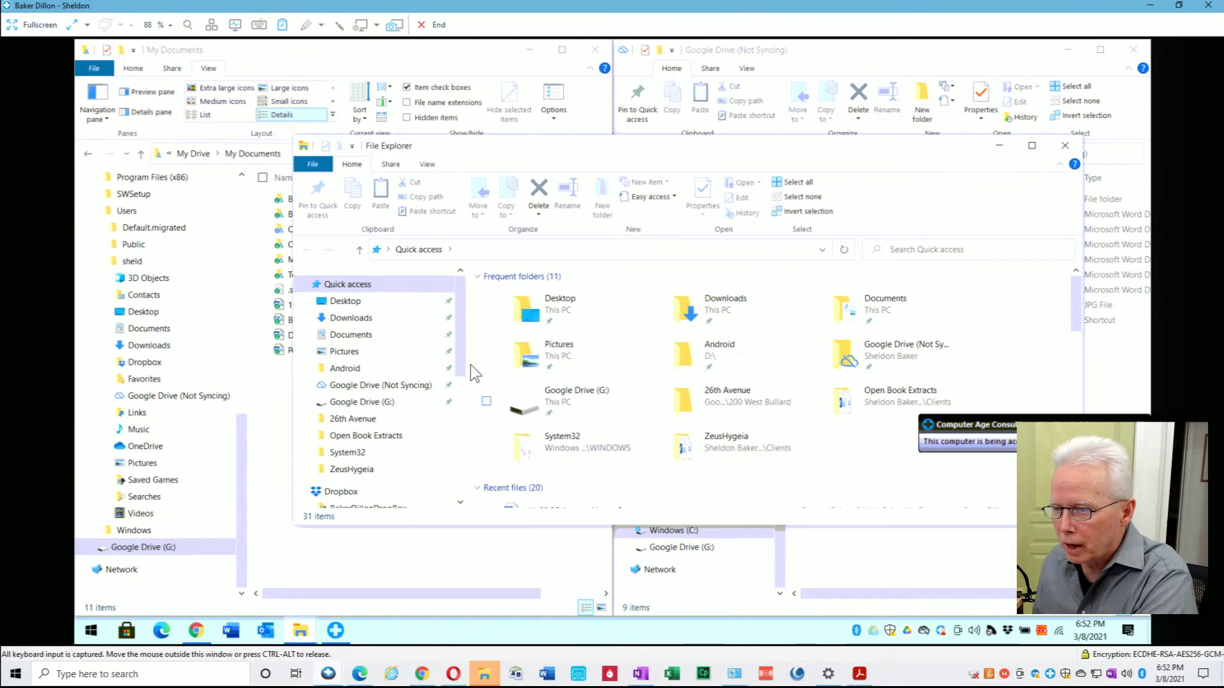
drag(465, 372, 463, 505)
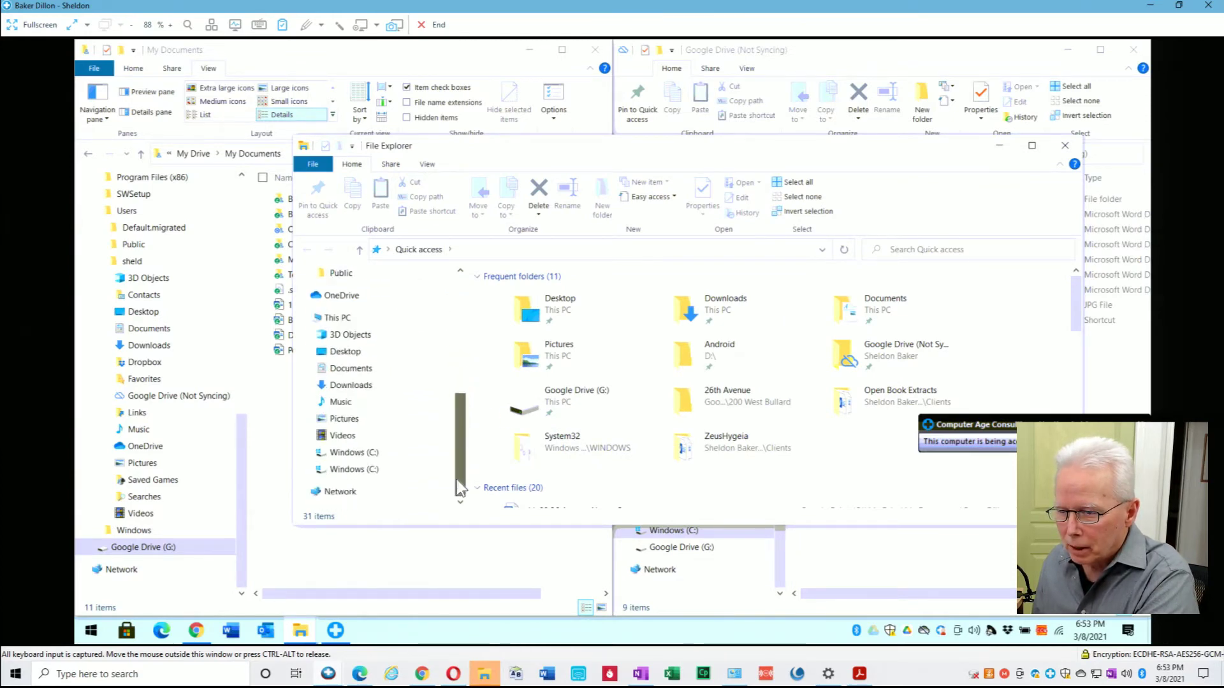
click(369, 454)
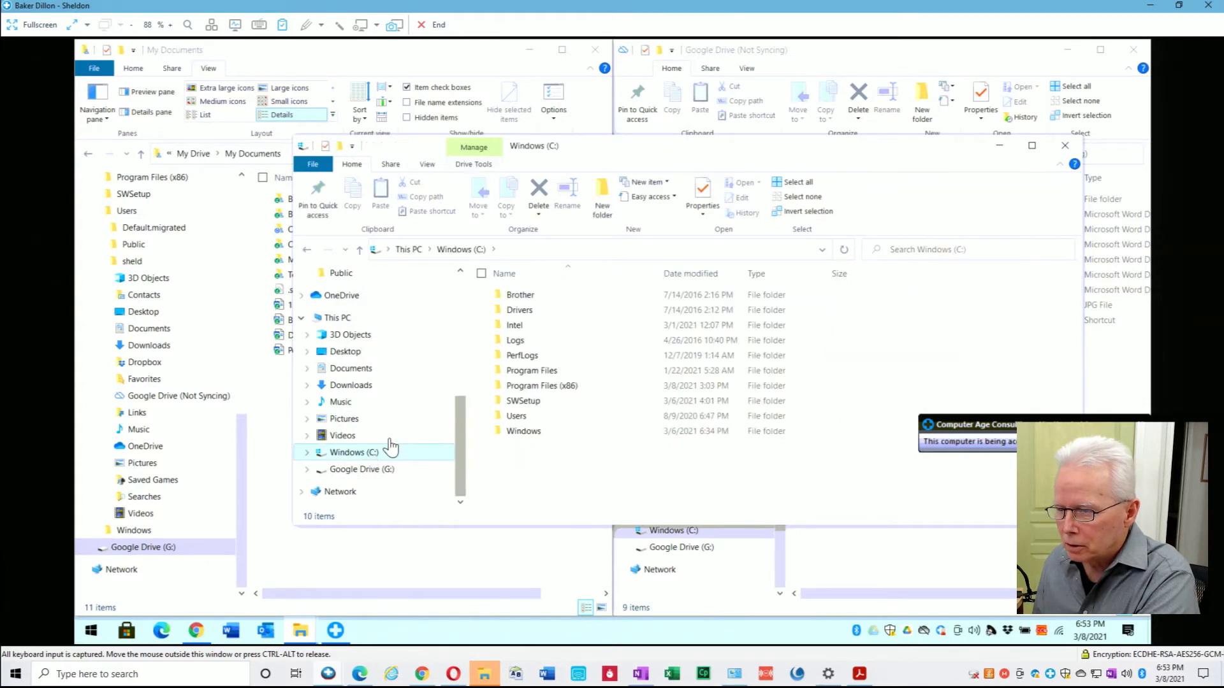
double_click(523, 403)
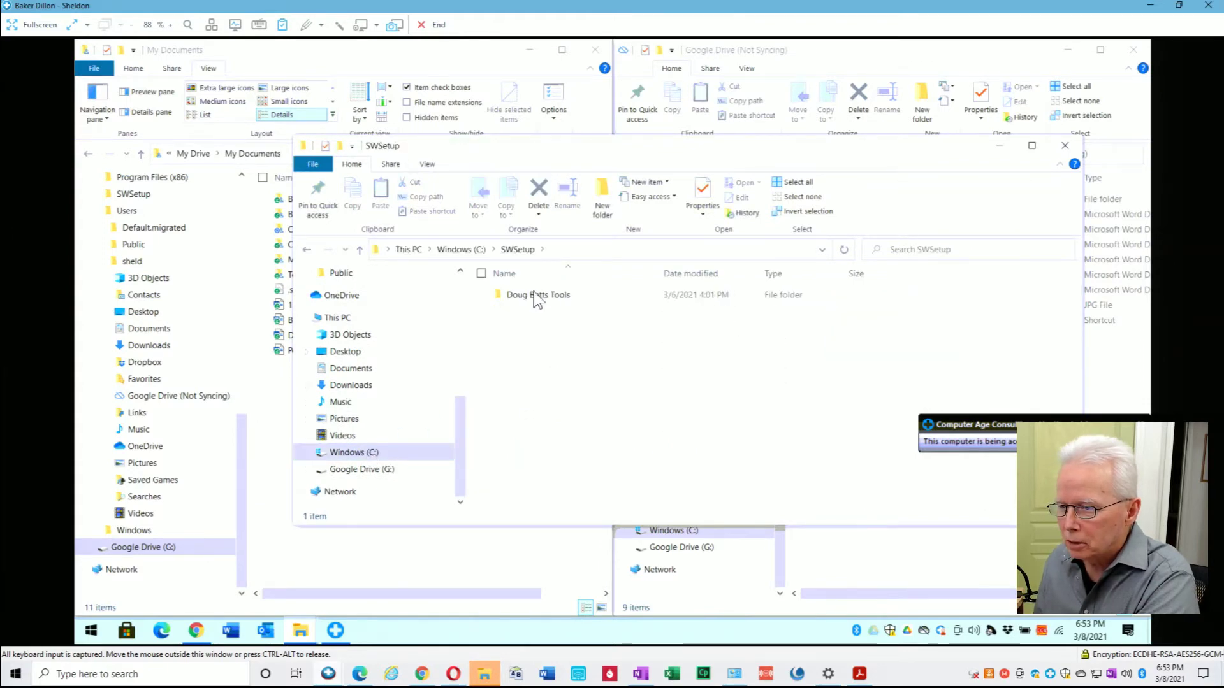
double_click(534, 295)
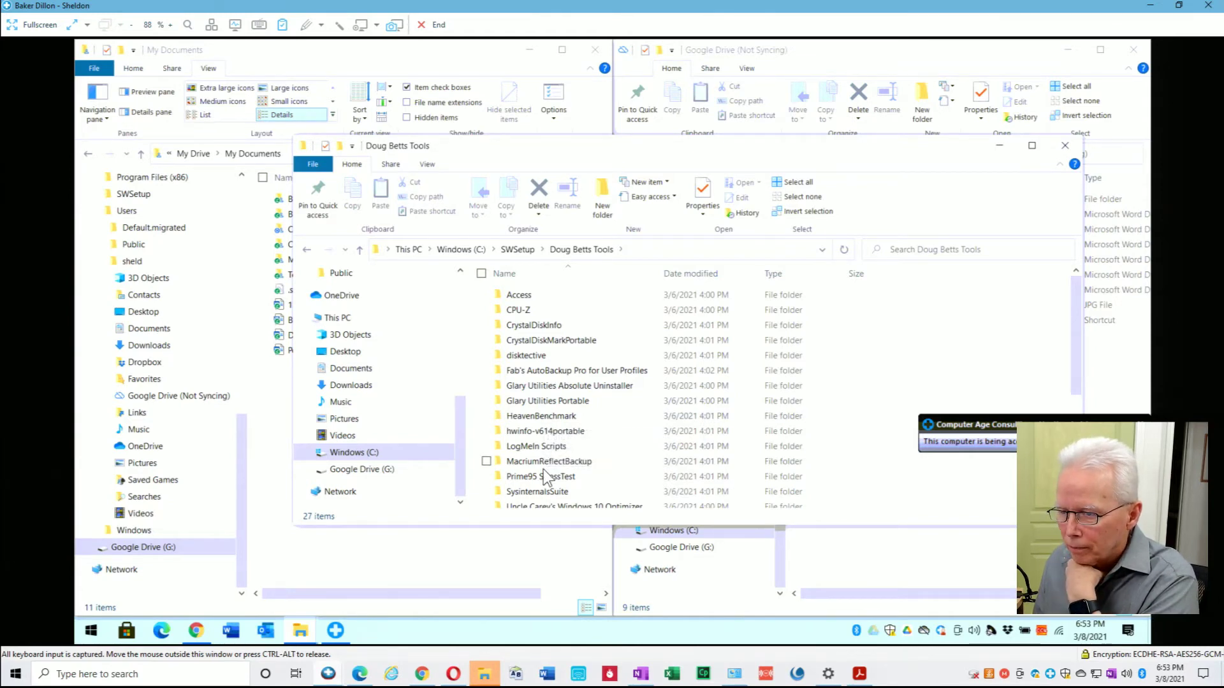
scroll(545, 475, down, 2)
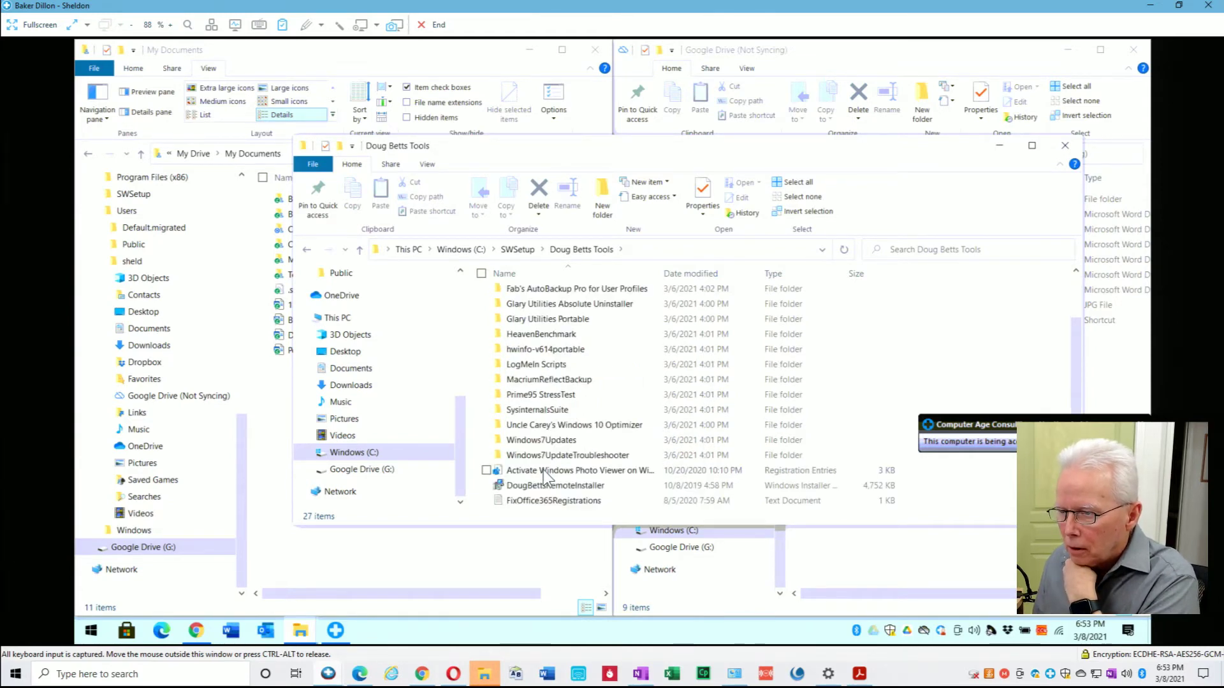
scroll(545, 475, up, 2)
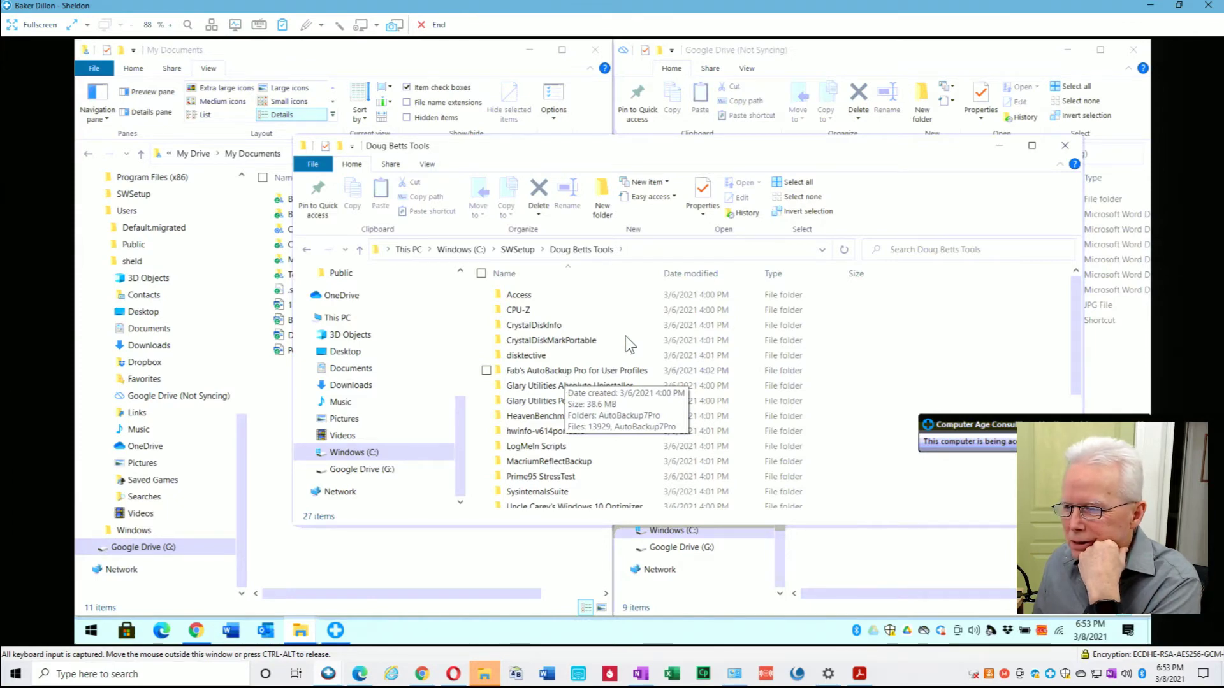
click(1063, 147)
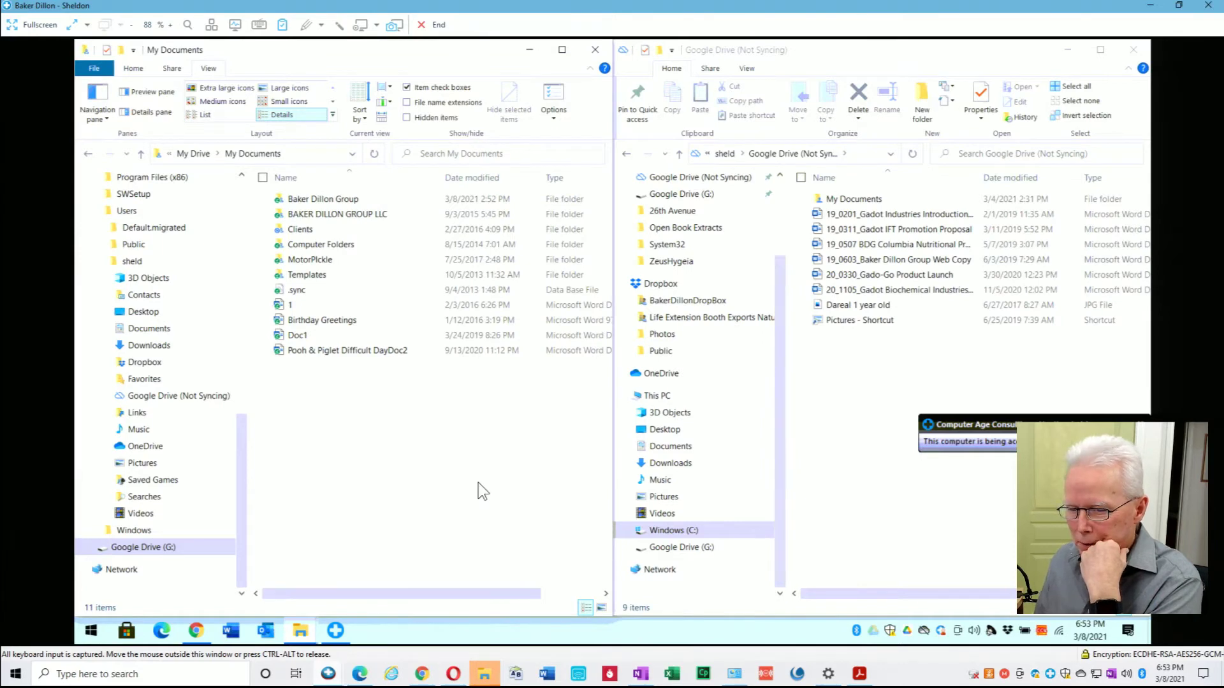
- Switch to Chrome and open handybackup.com in a new tab
click(195, 630)
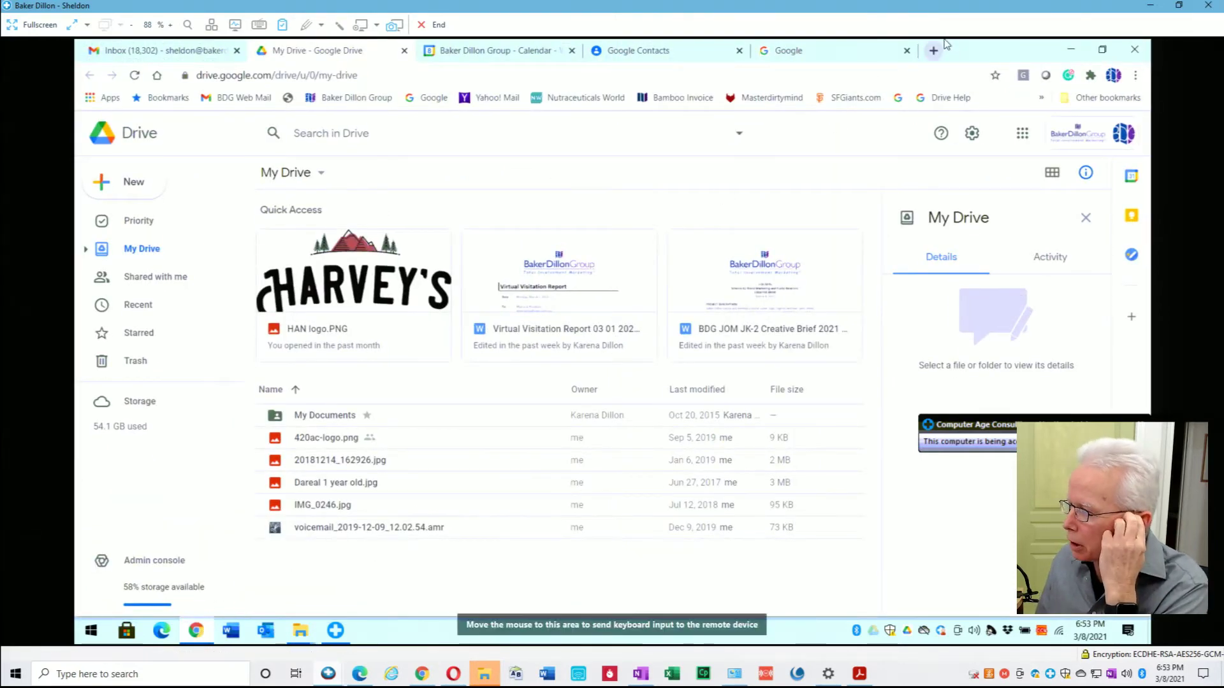
click(934, 51)
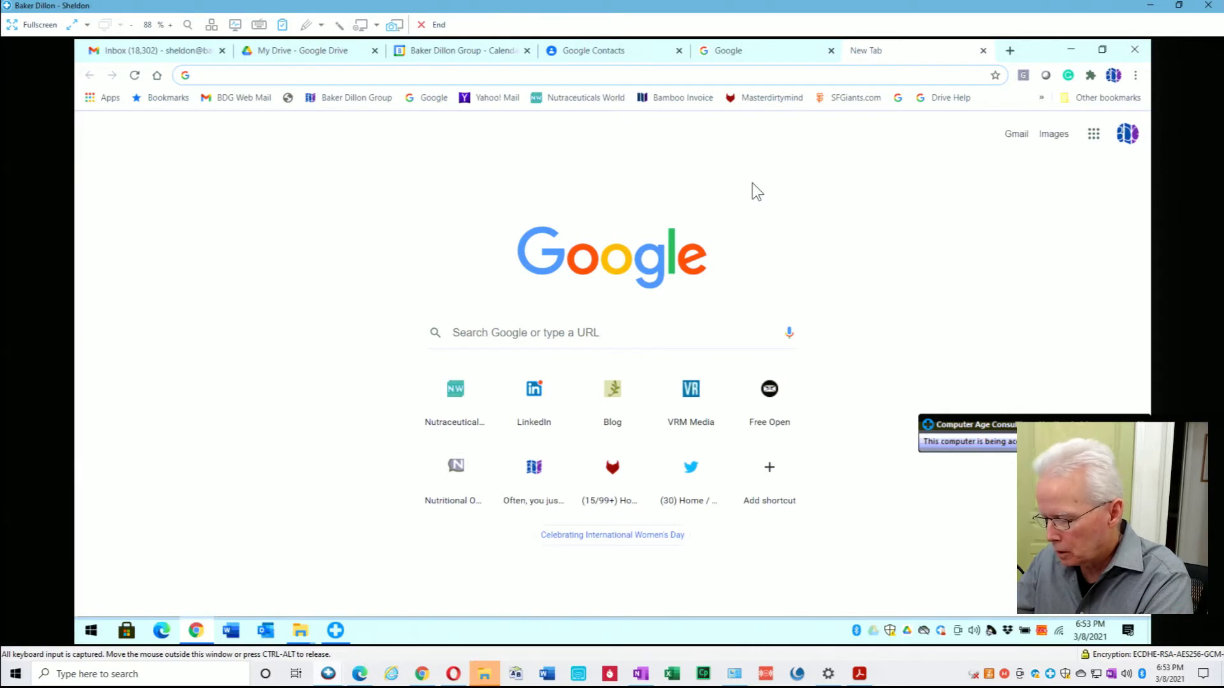
text(handy)
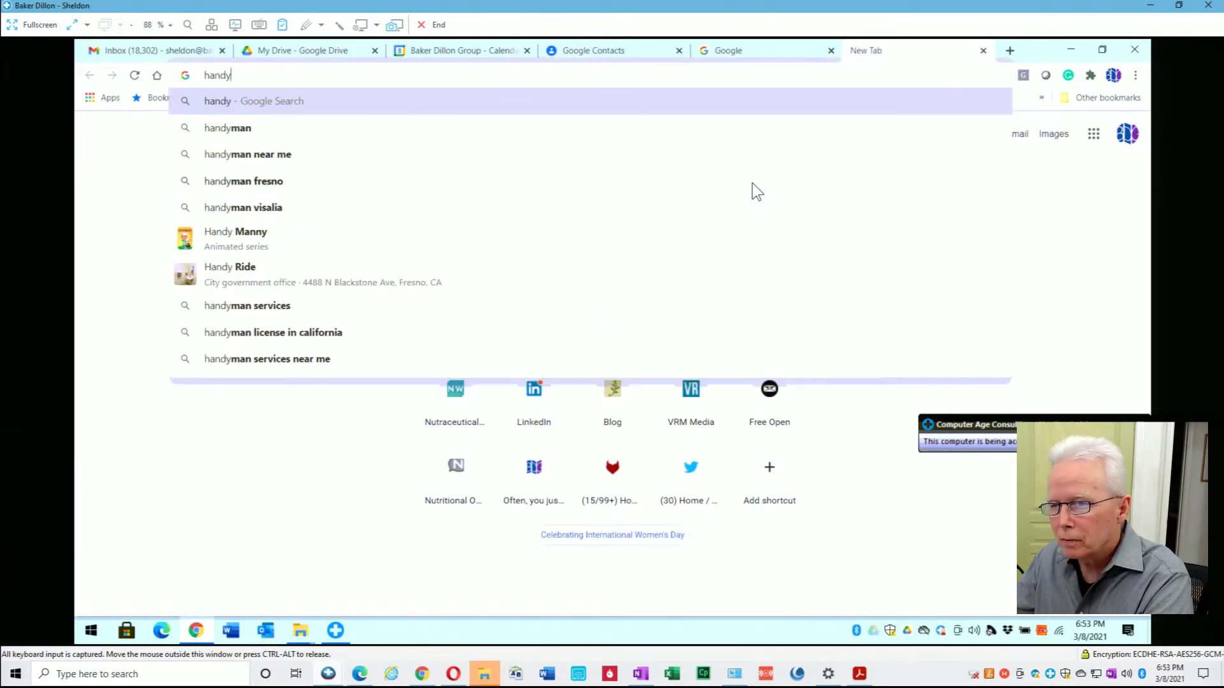
text(backup.com)
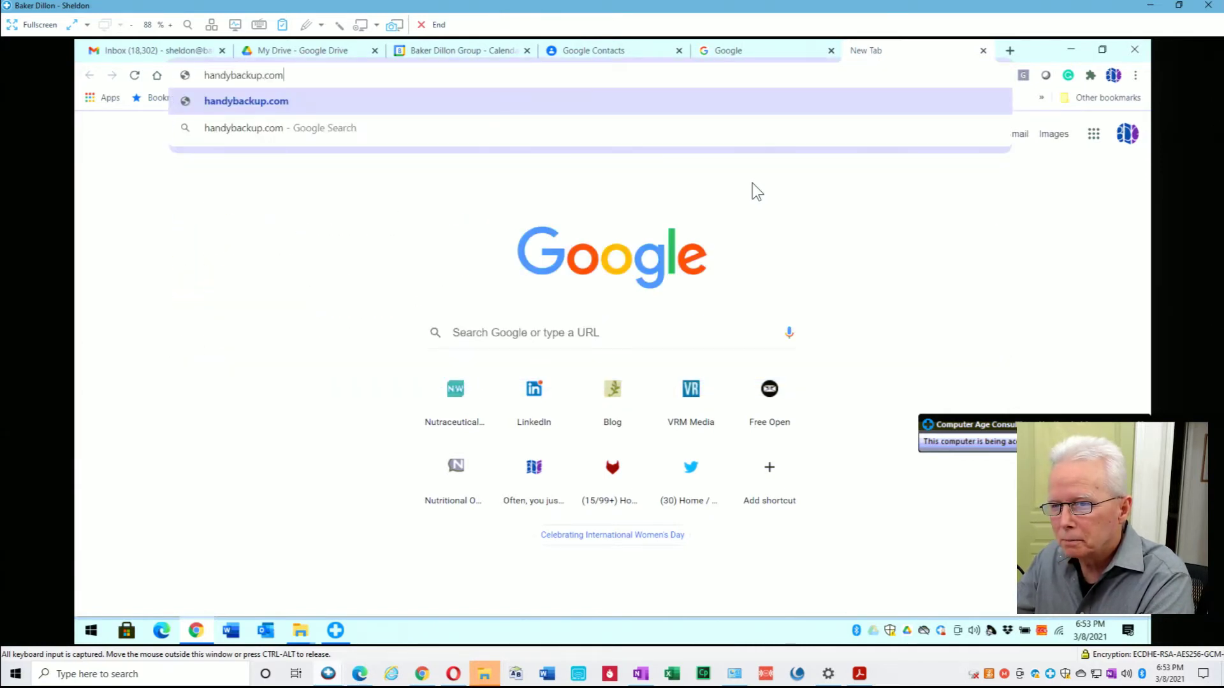
key(Return)
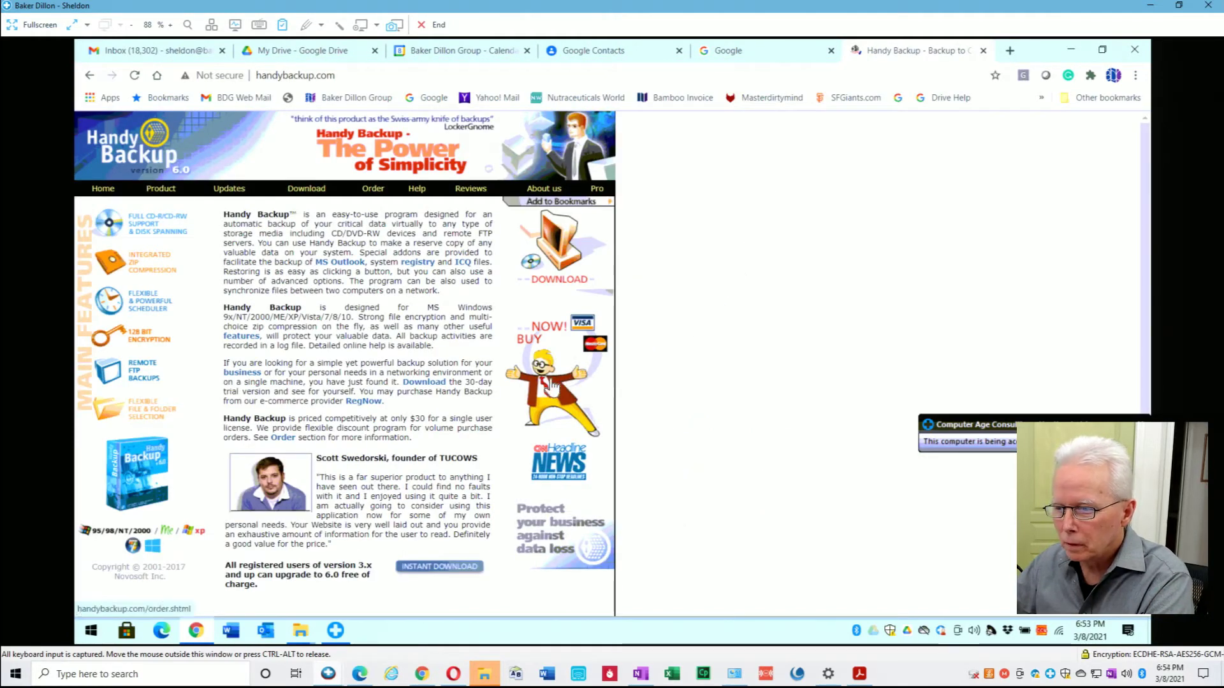
- Download the Handy Backup 6.0 evaluation installer and show the downloaded file in its folder
click(557, 254)
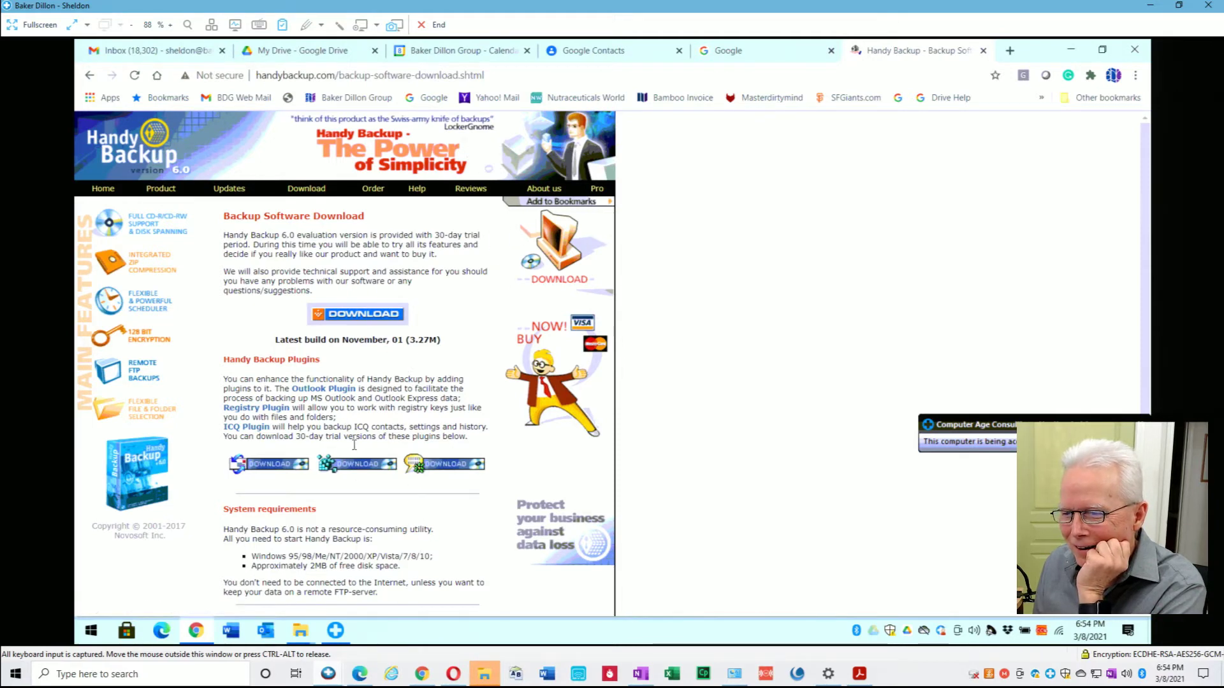
click(363, 316)
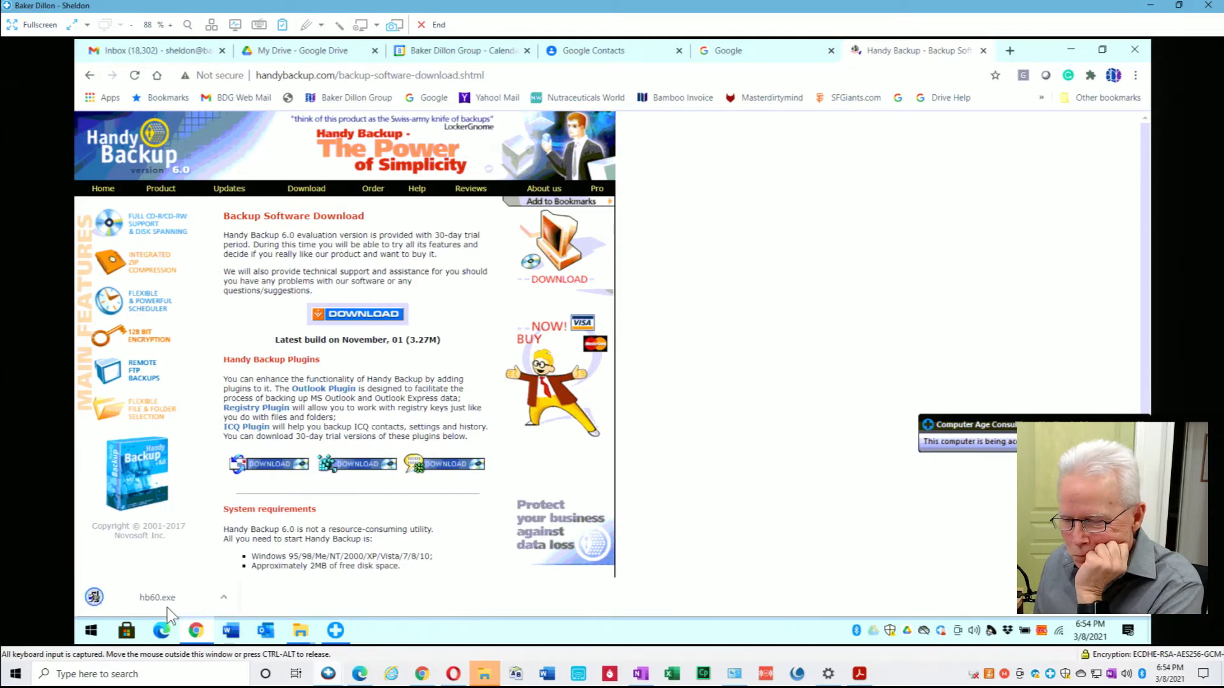
click(226, 599)
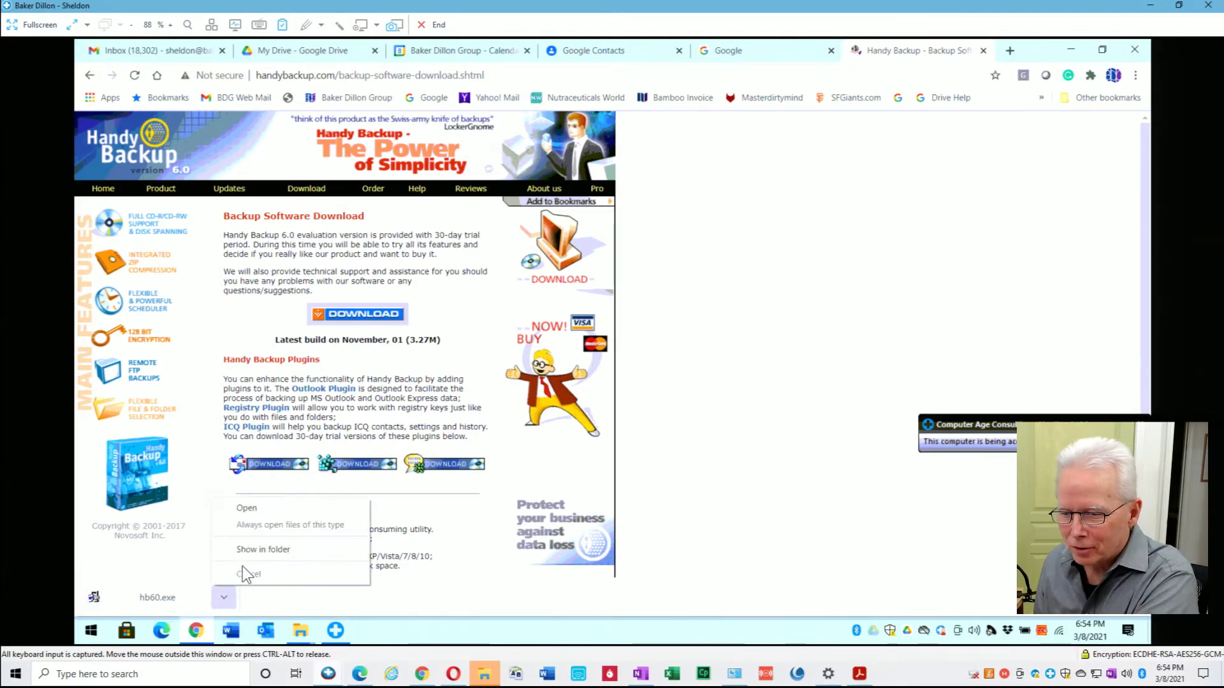
click(254, 551)
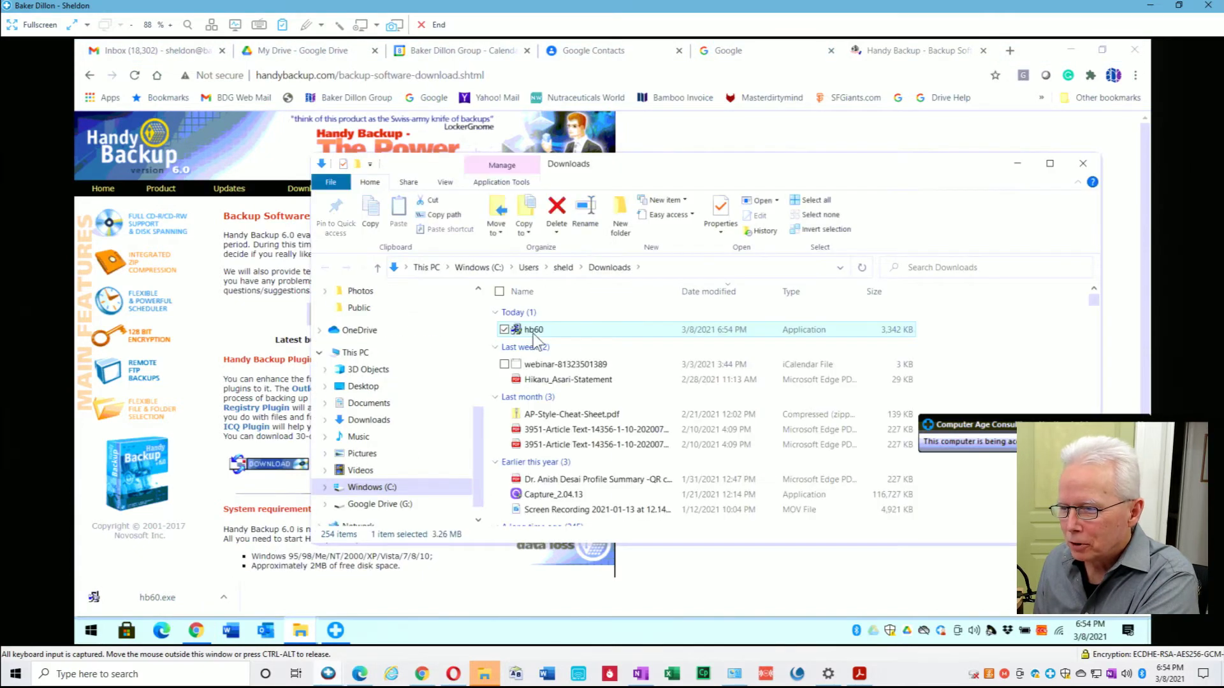
- Copy the hb60 installer from Downloads and go to the SWSetup folder on Windows (C:)
right_click(537, 331)
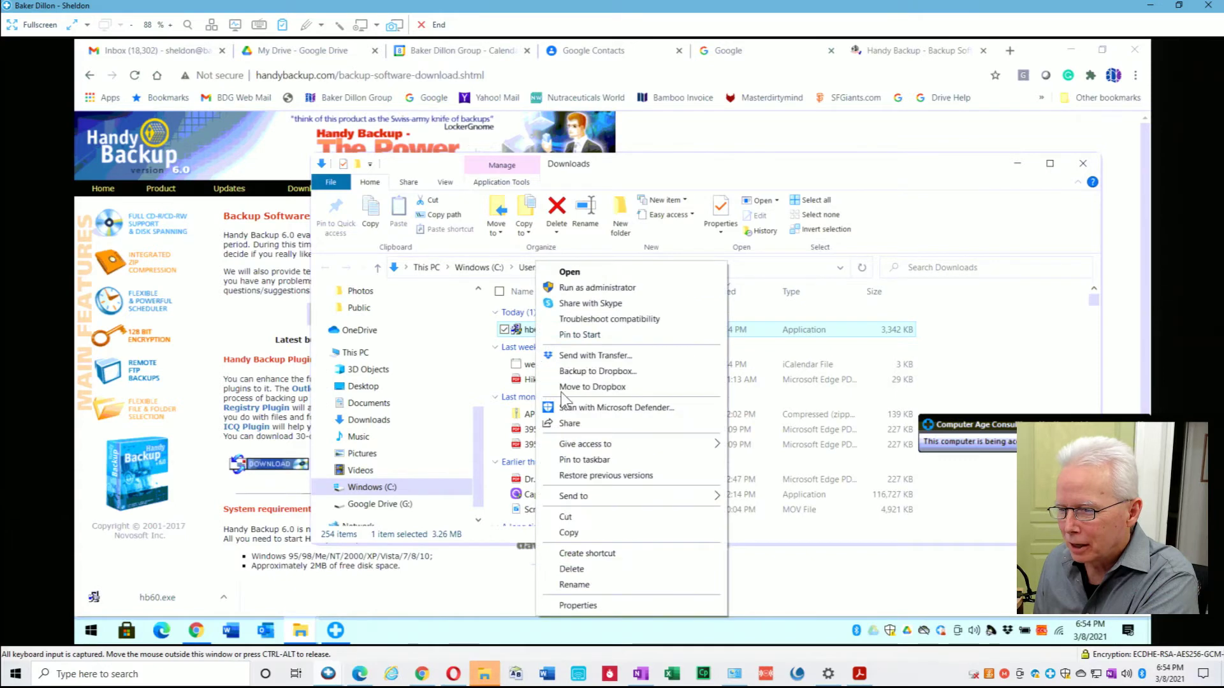
click(566, 530)
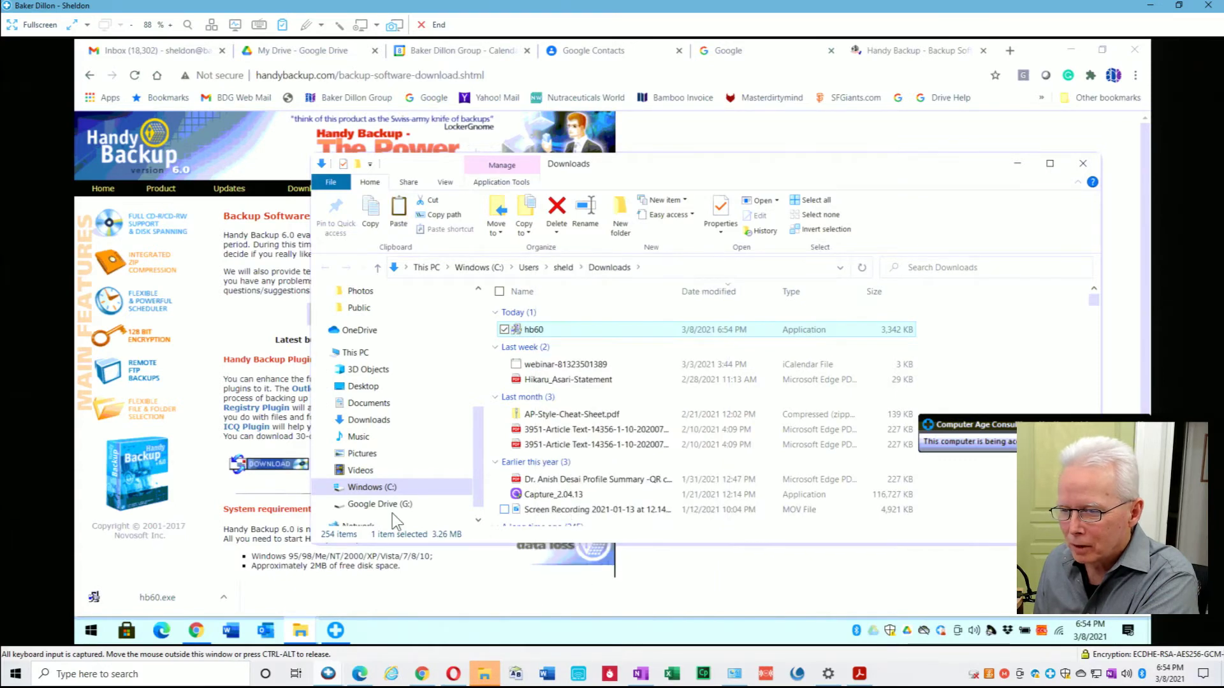
click(325, 488)
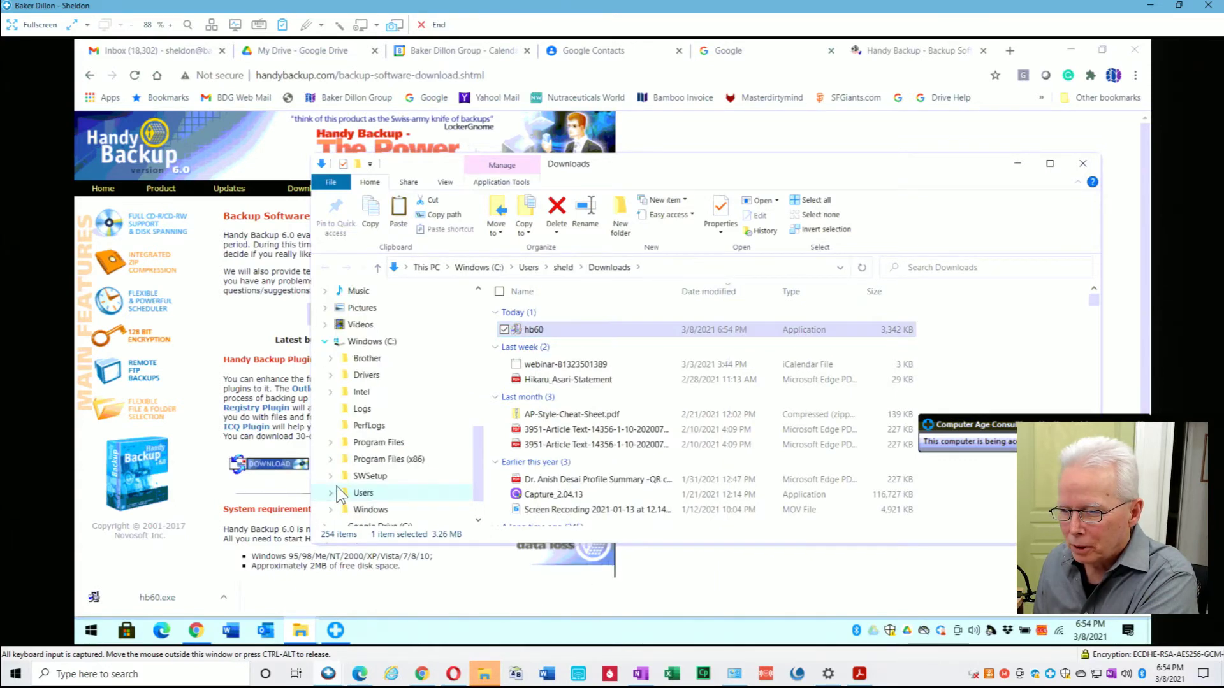
click(357, 476)
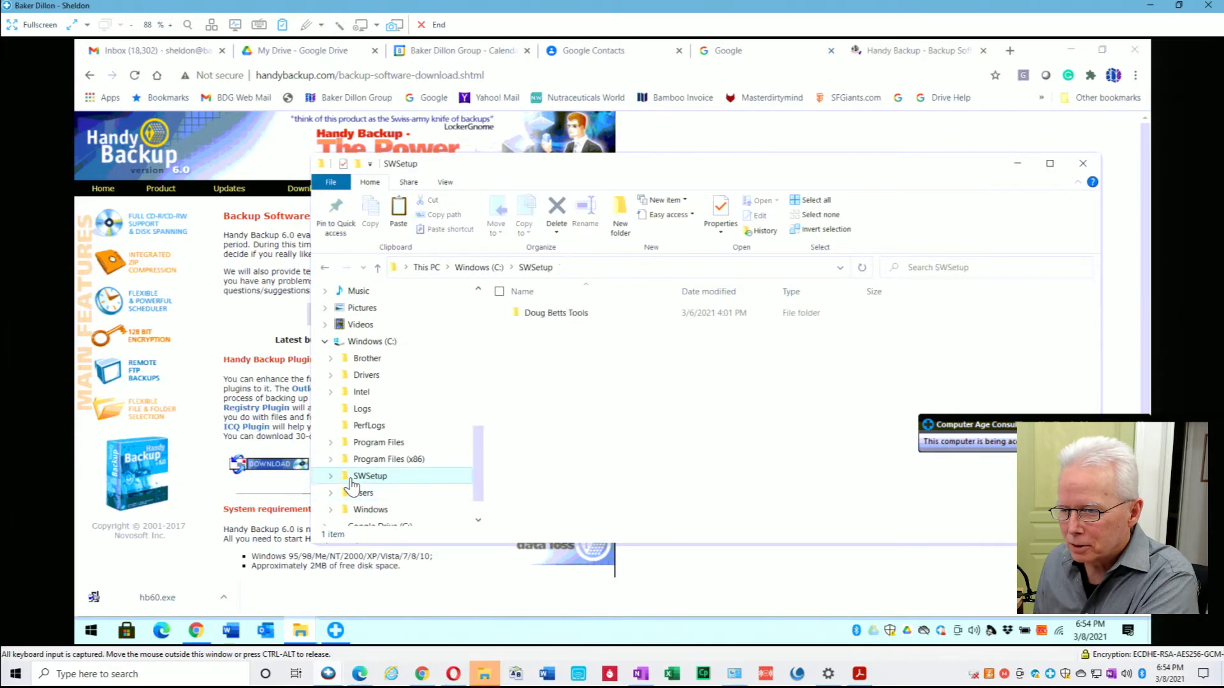
right_click(552, 375)
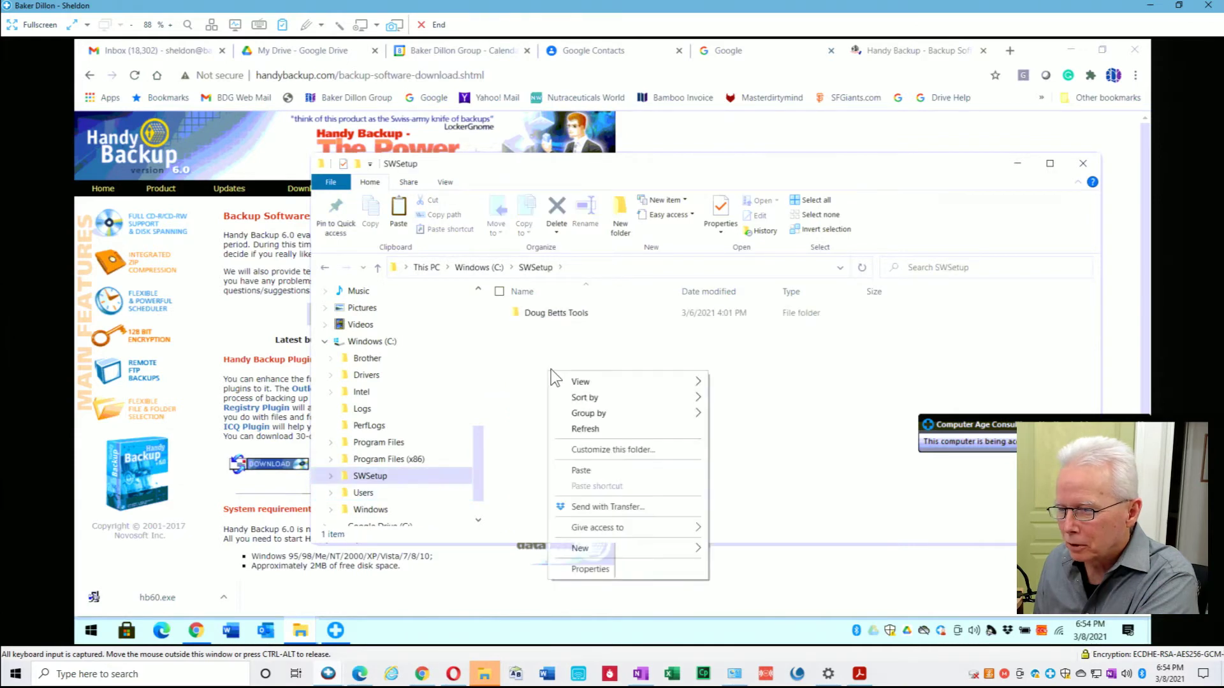
click(561, 316)
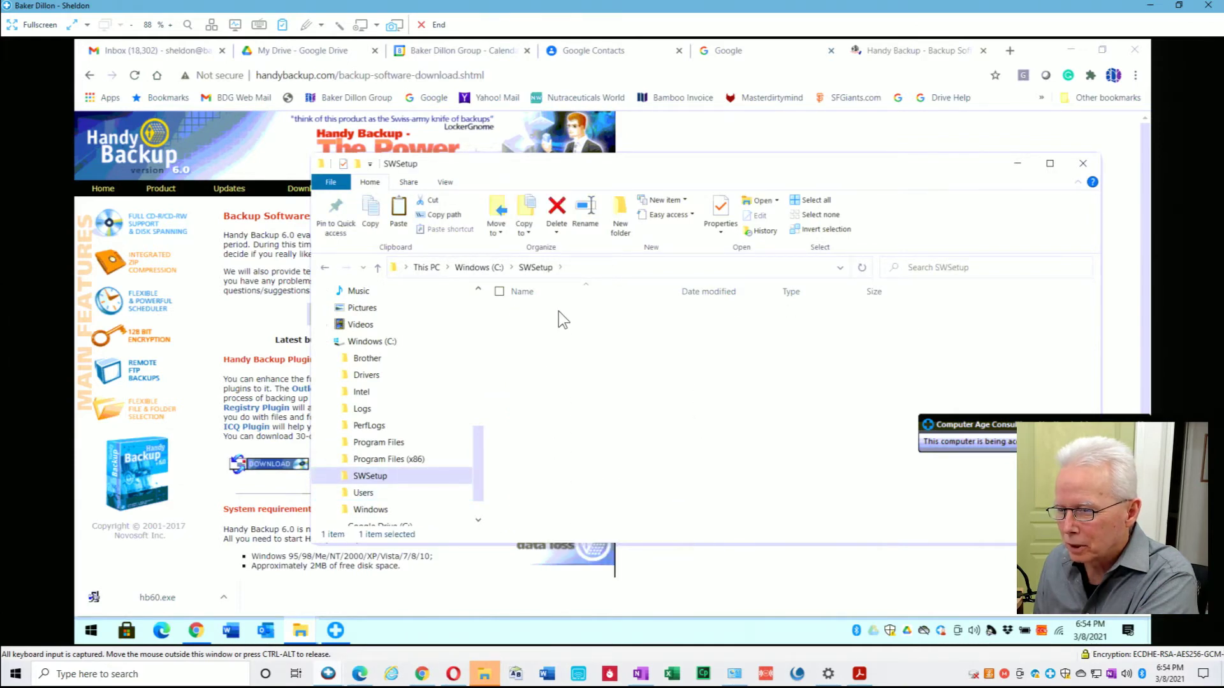
double_click(561, 314)
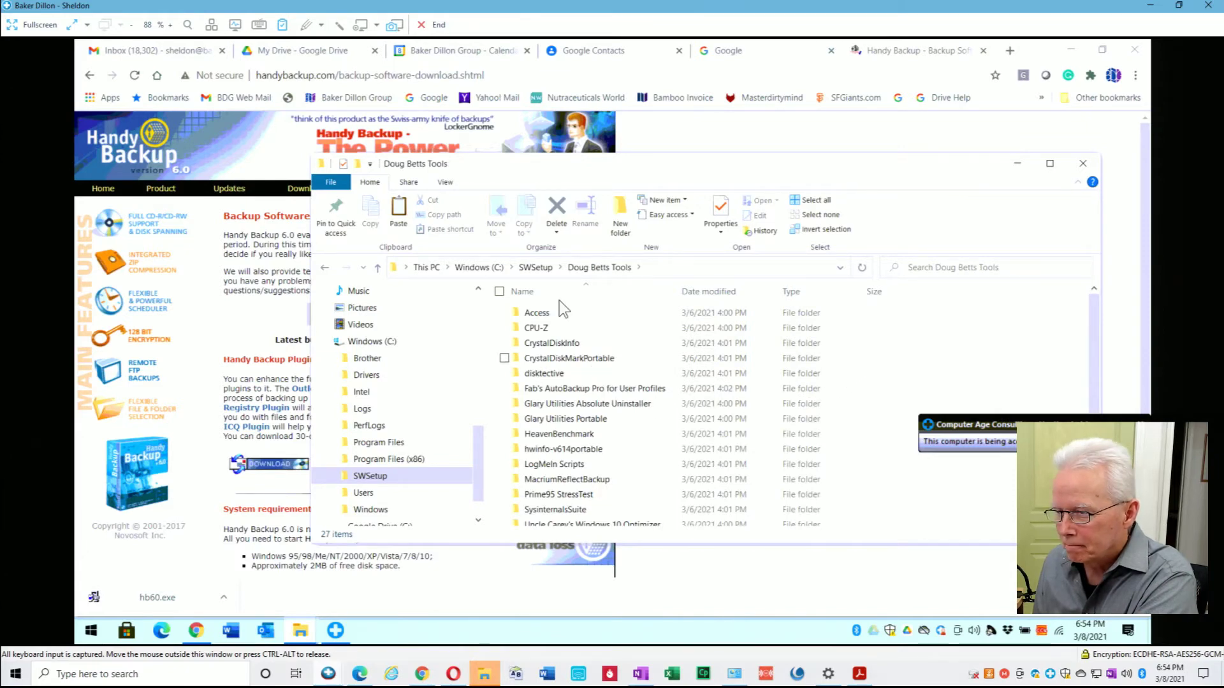
click(535, 268)
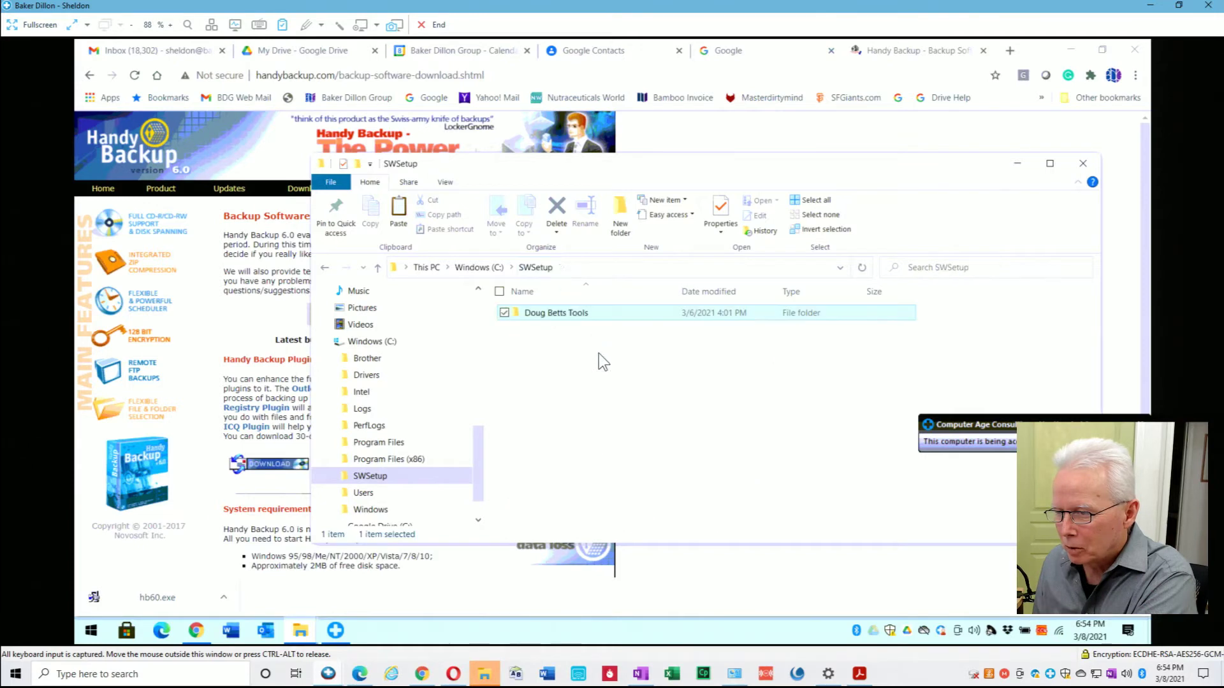
- Create a new folder named HandyBackups inside SWSetup
right_click(600, 369)
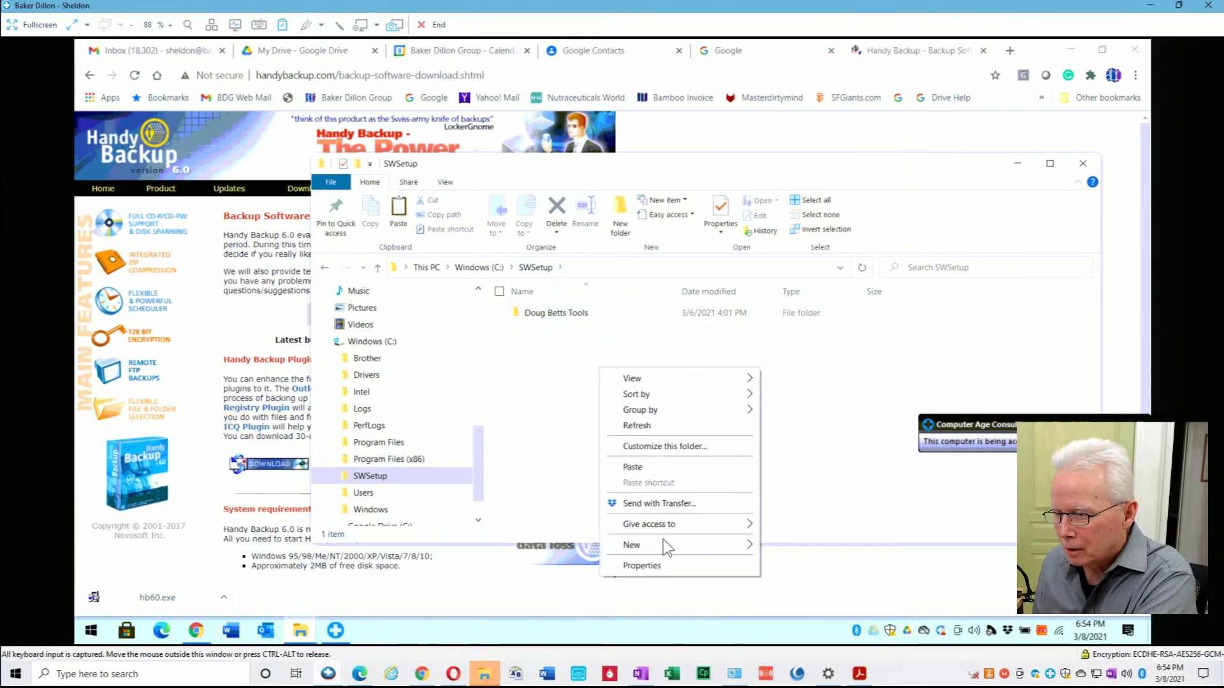
mouse_move(663, 544)
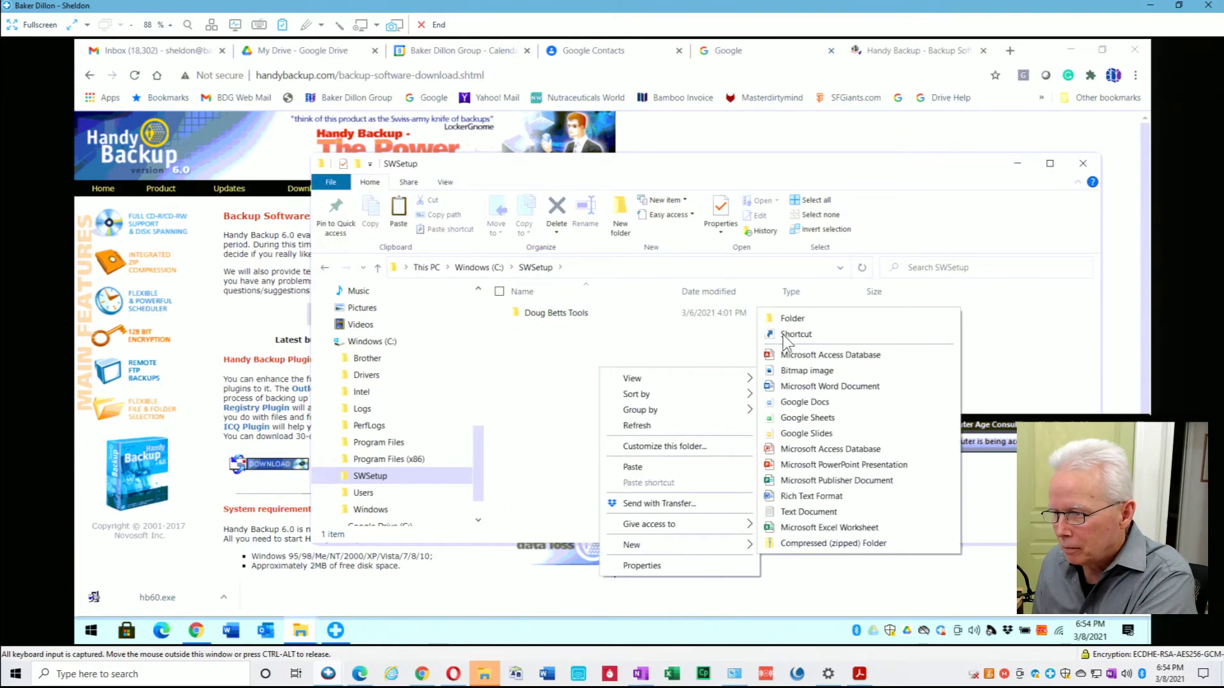
click(782, 316)
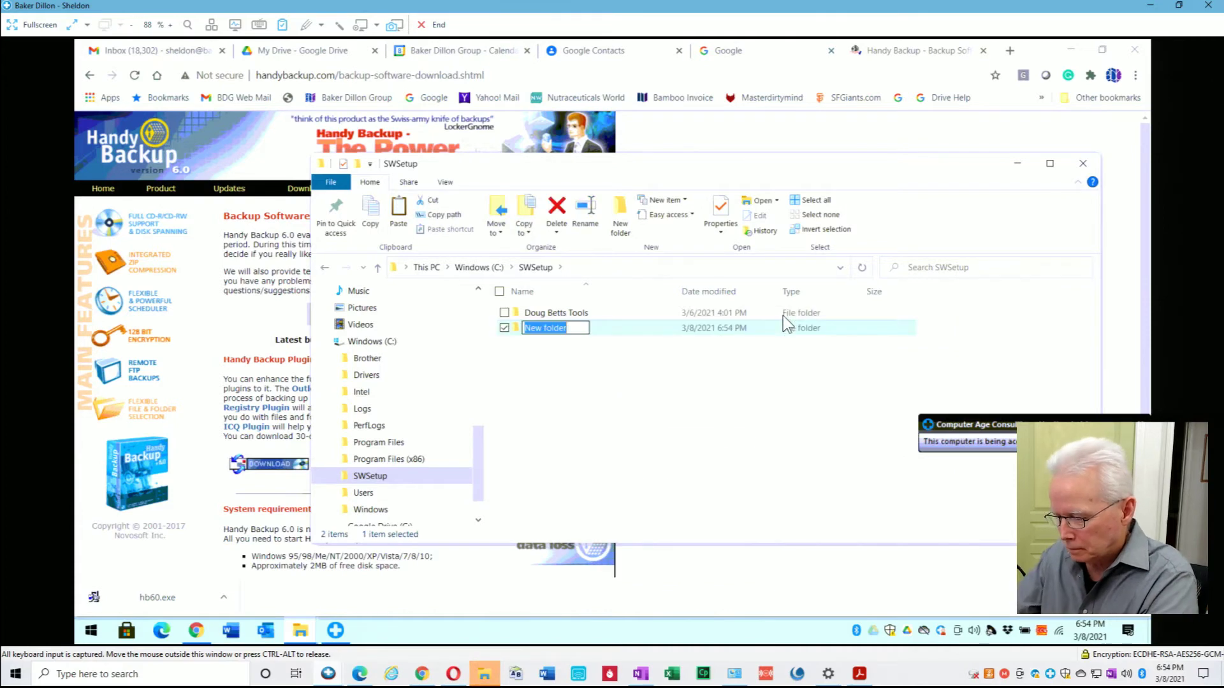
key(BackSpace)
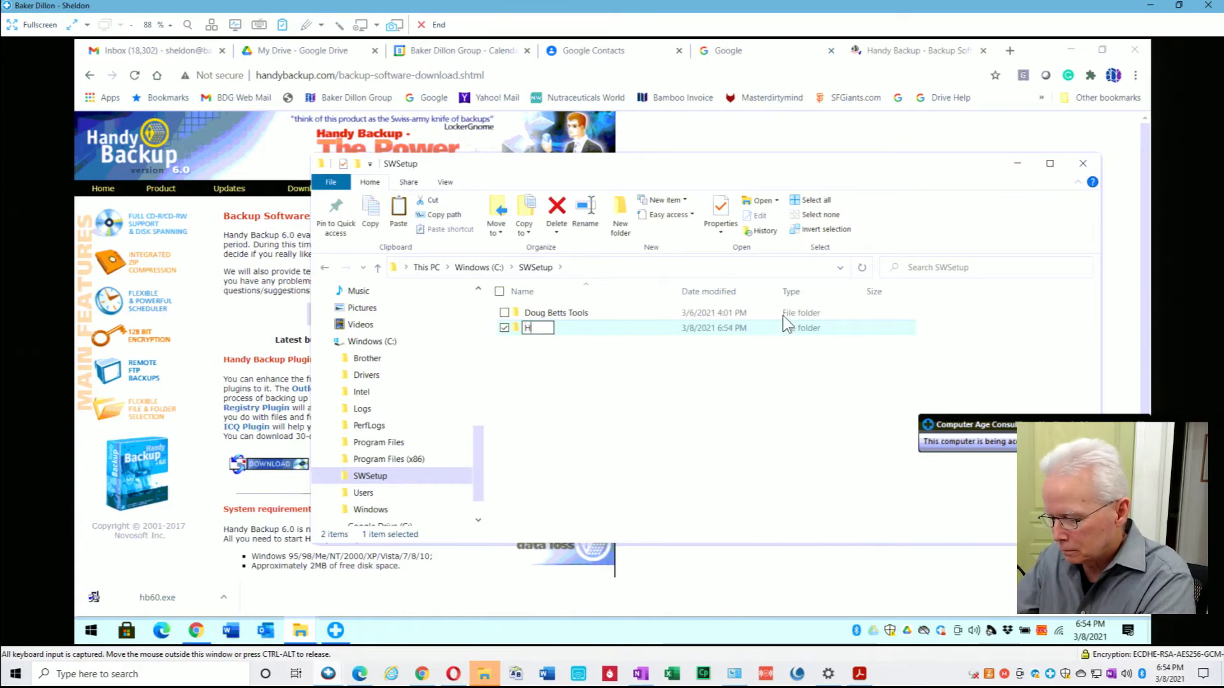
text(HandyBackups)
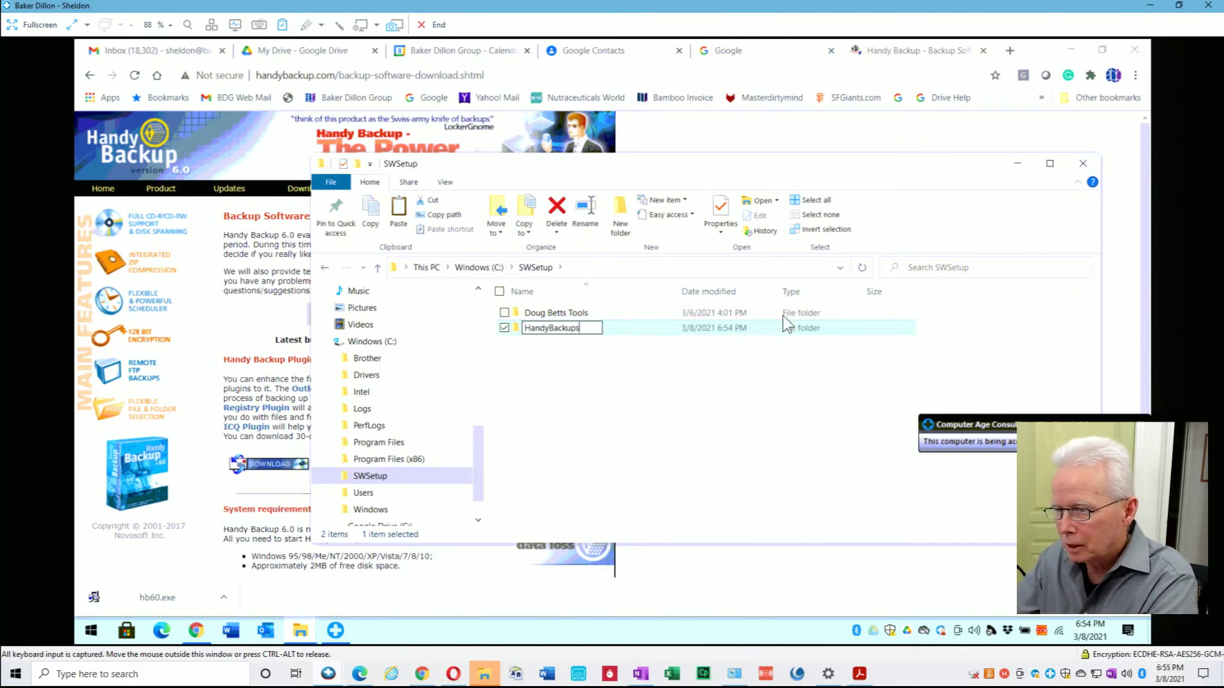
key(Return)
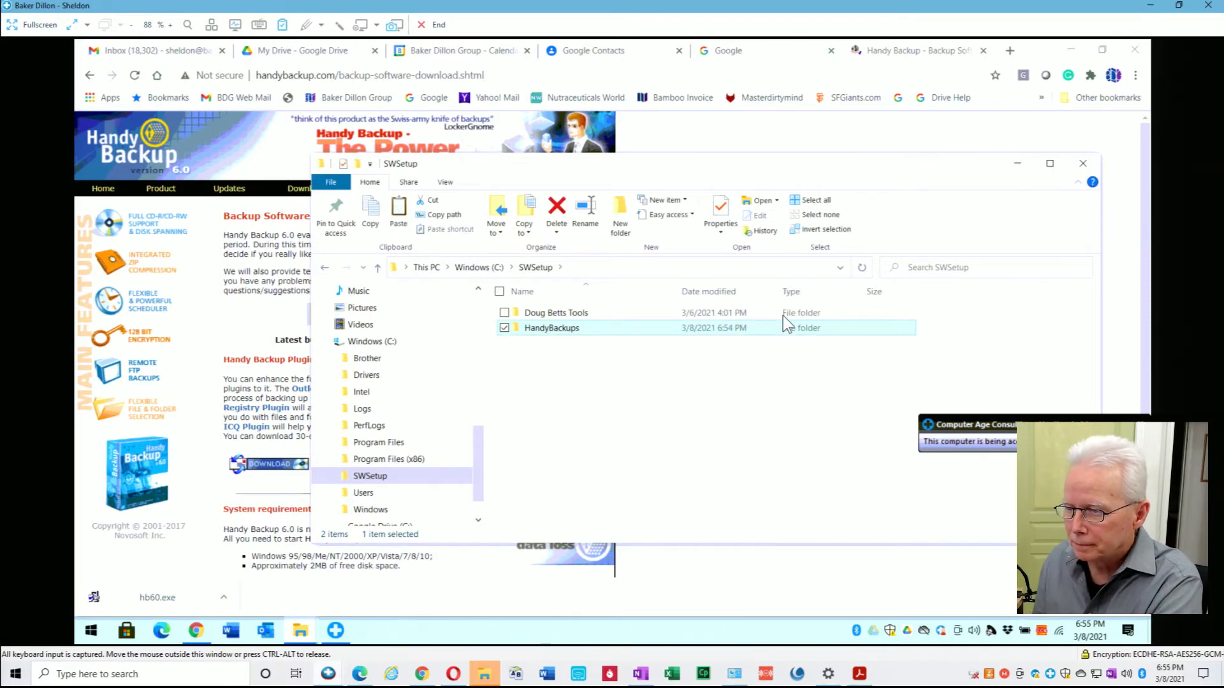
- Rename the HandyBackups folder to HandyBackup and open it
key(F2)
click(591, 328)
key(BackSpace)
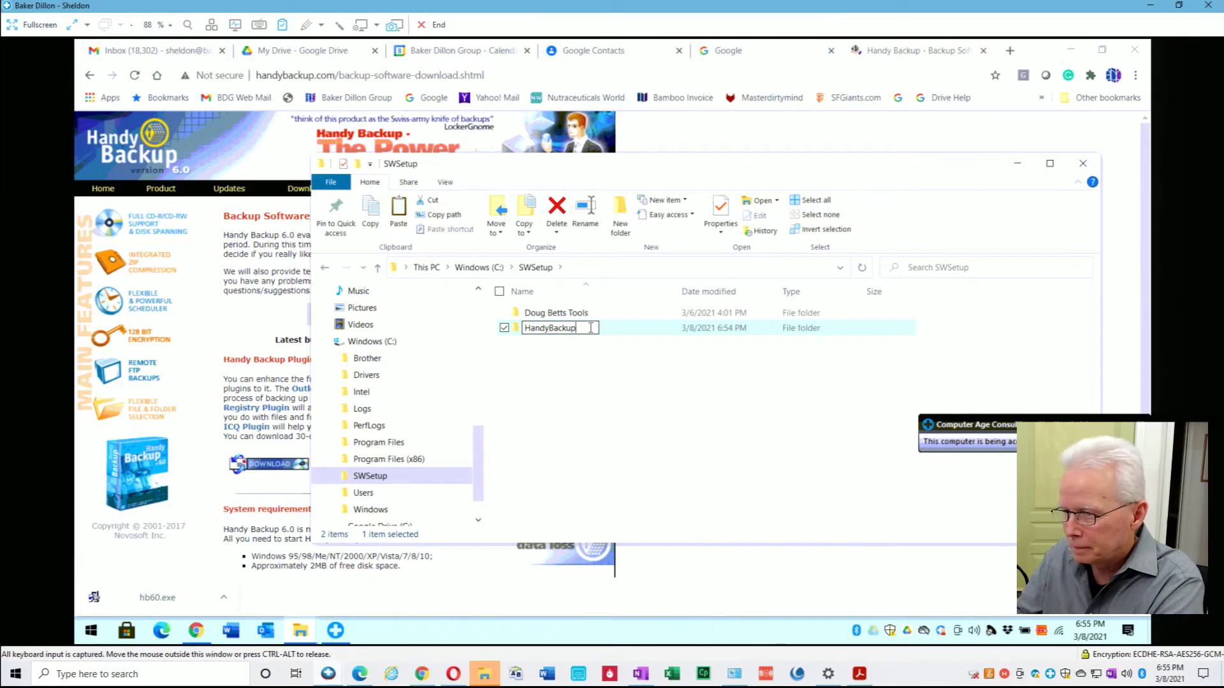
click(550, 400)
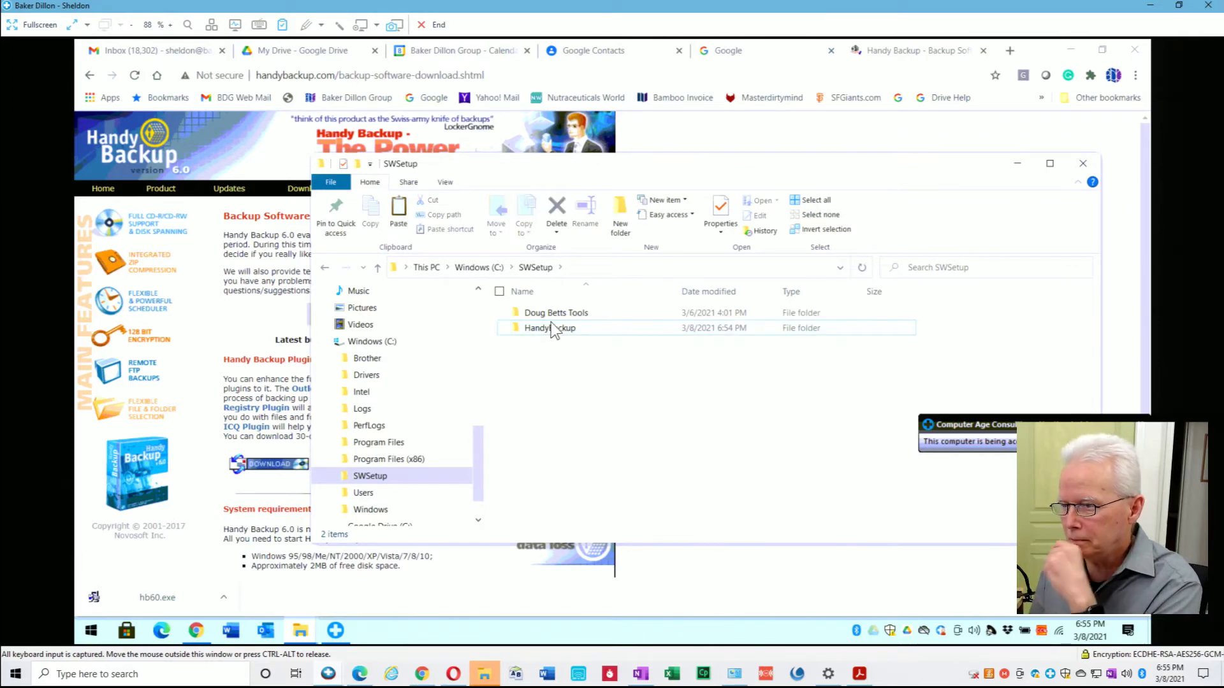
double_click(561, 336)
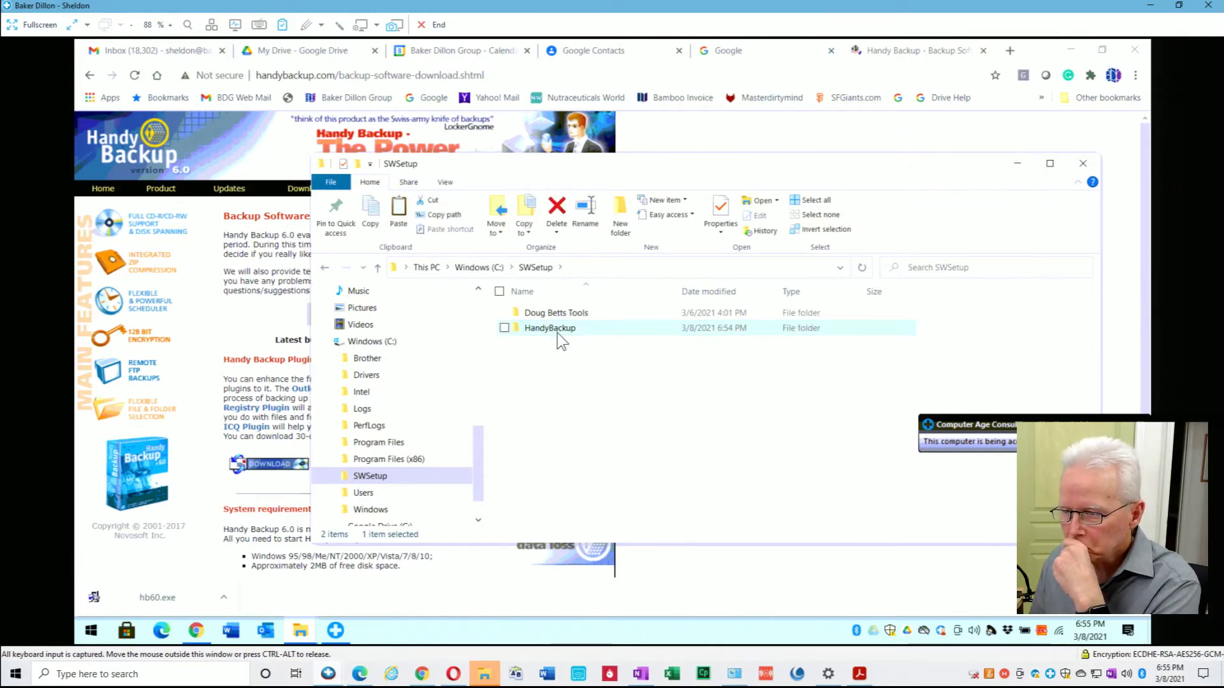
- Paste the hb60 installer into the HandyBackup folder and run it, allowing it to make changes to the device
right_click(561, 341)
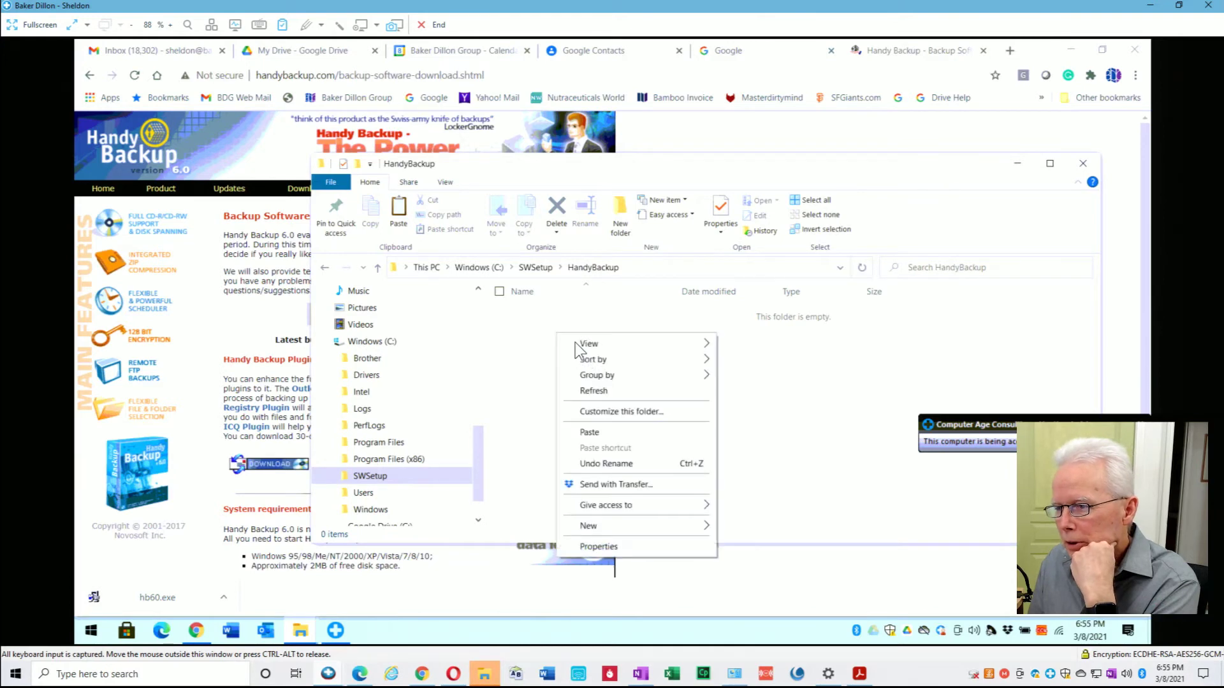
click(607, 430)
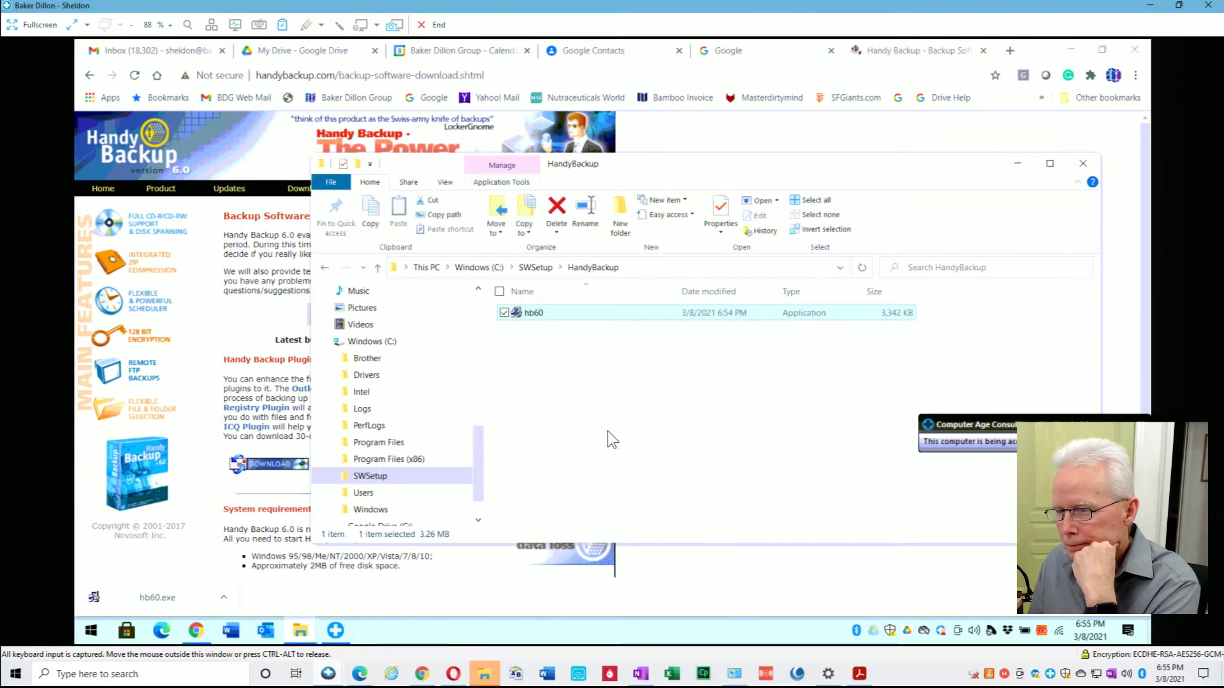
click(561, 366)
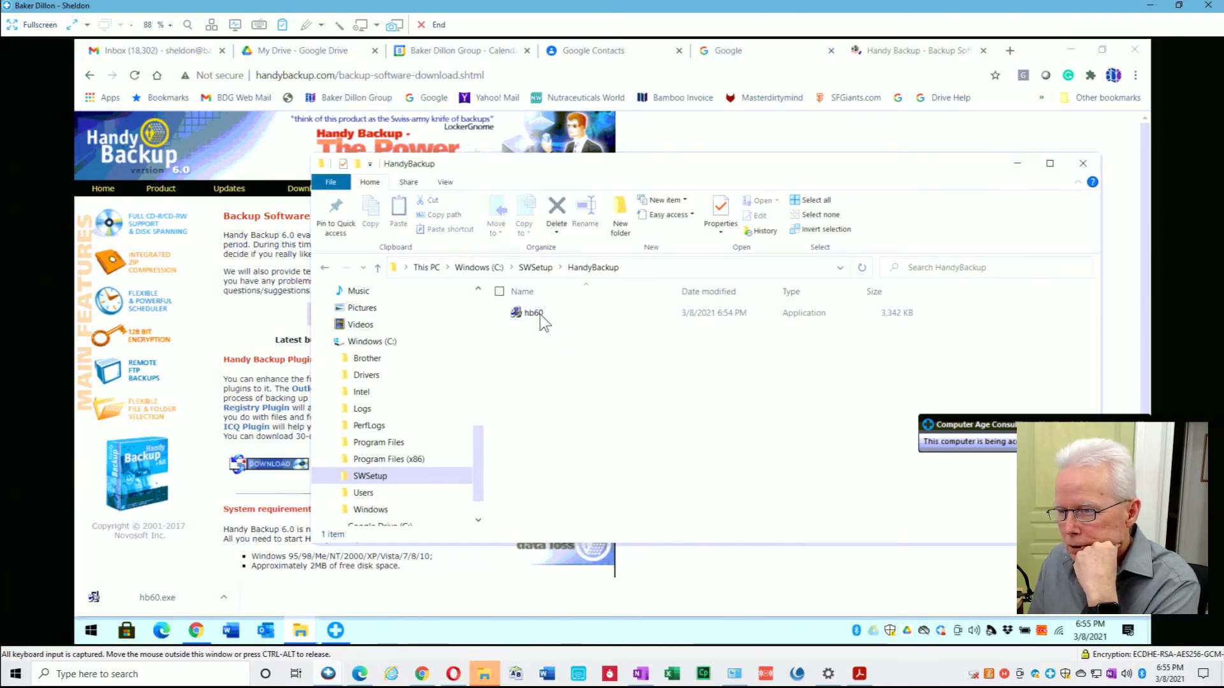
double_click(540, 315)
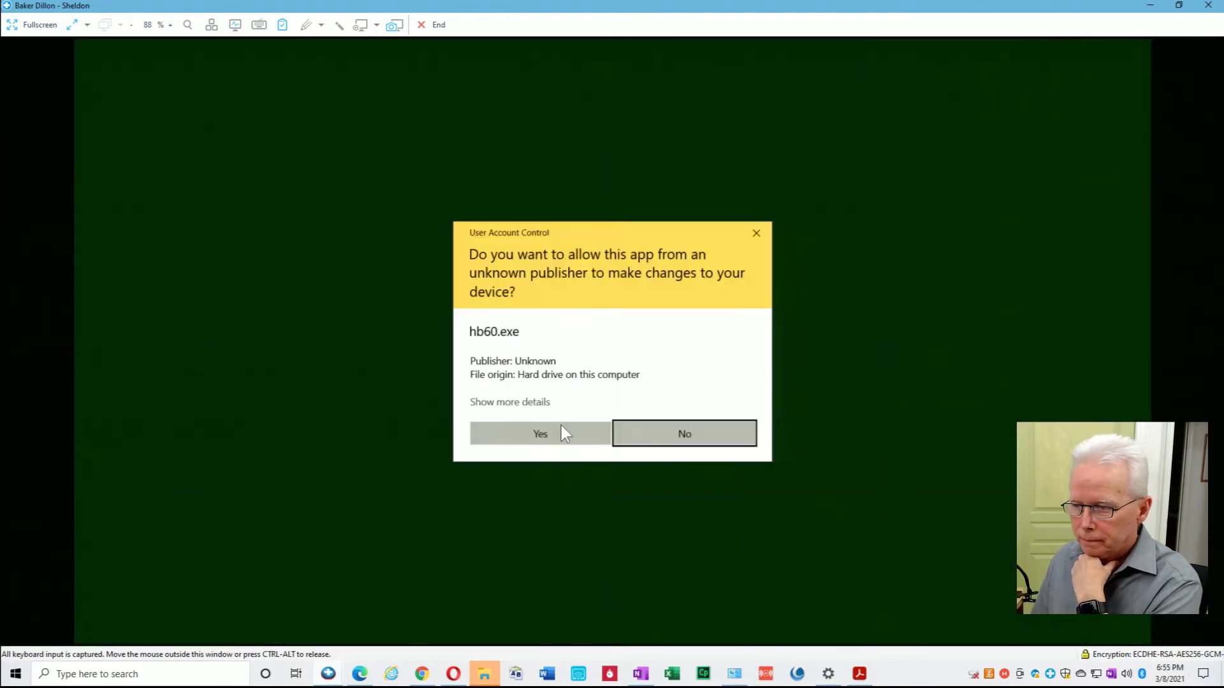
click(561, 435)
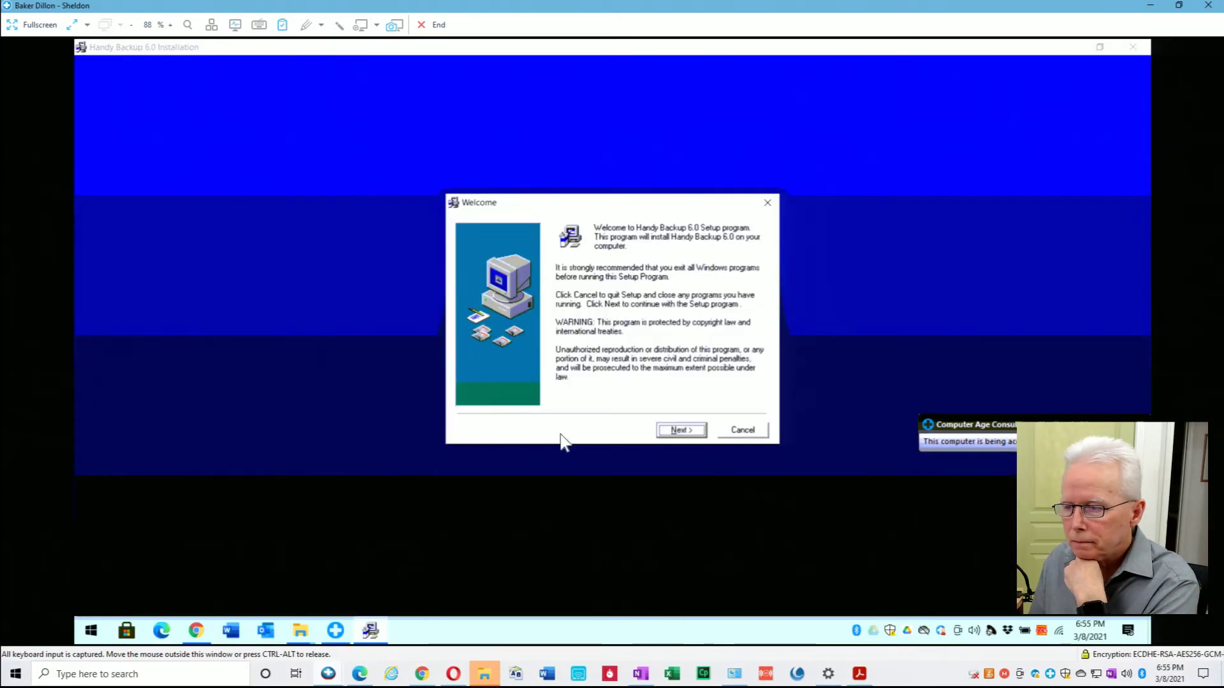
- Accept the Handy Backup 6.0 license agreement and keep the default Novosoft\Handy Backup destination folder
click(681, 431)
click(681, 430)
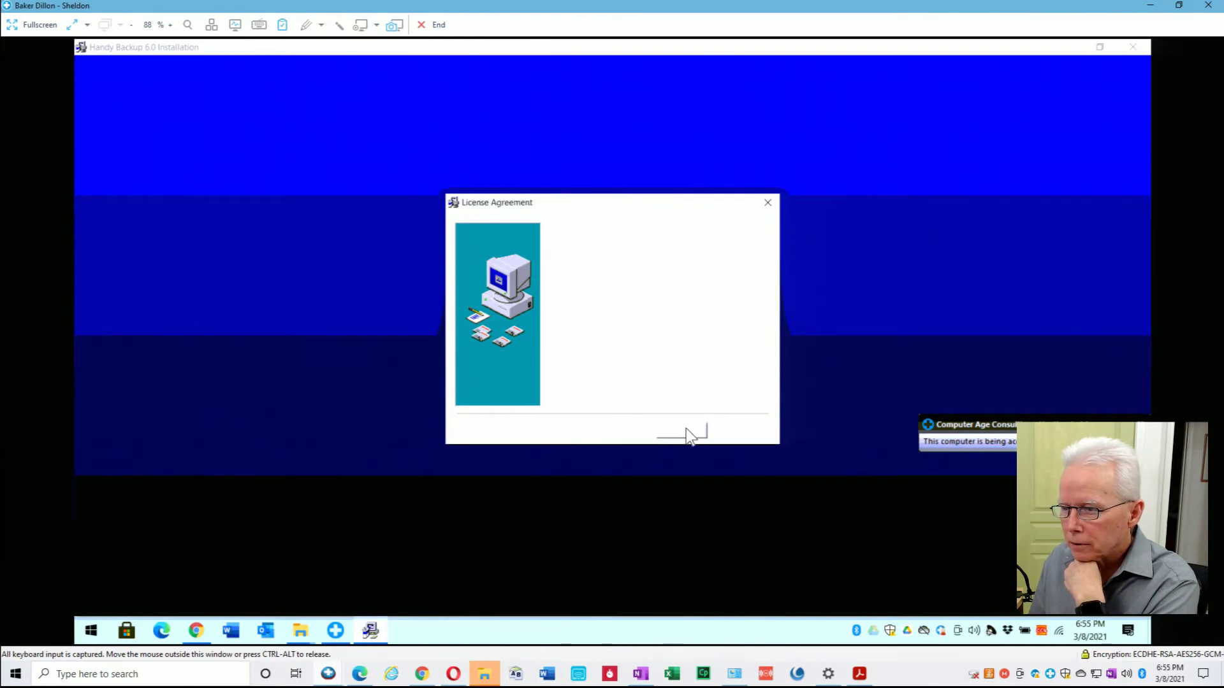
click(606, 384)
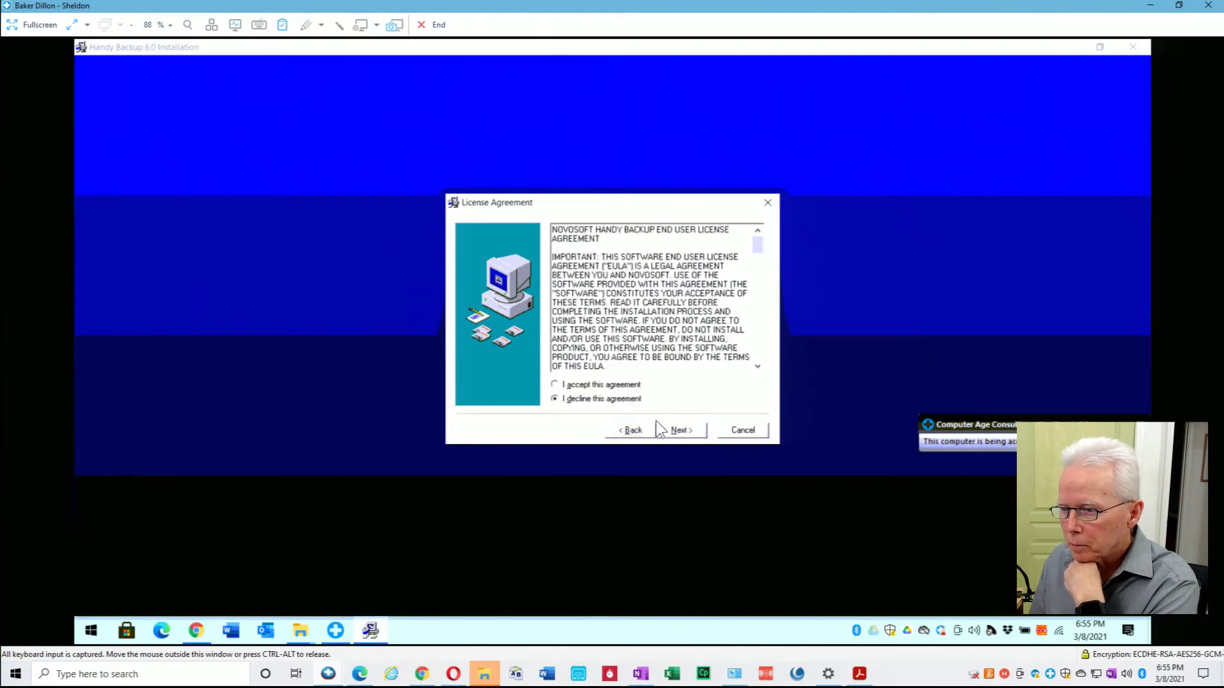
click(678, 431)
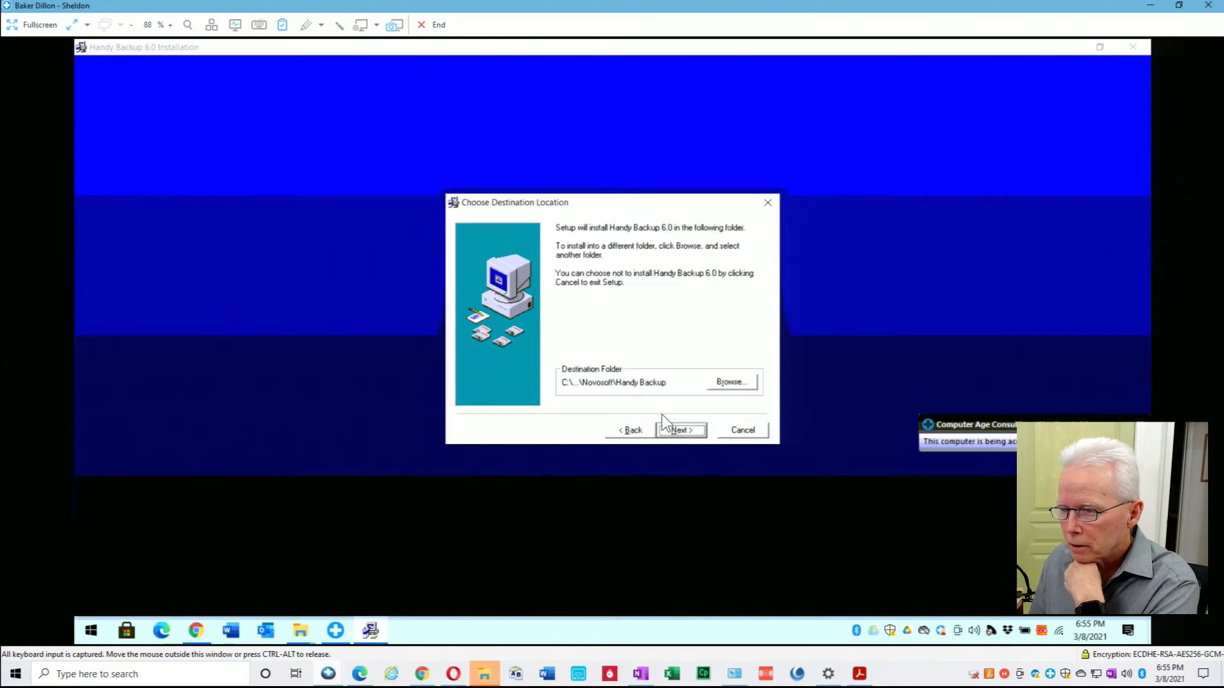
click(677, 431)
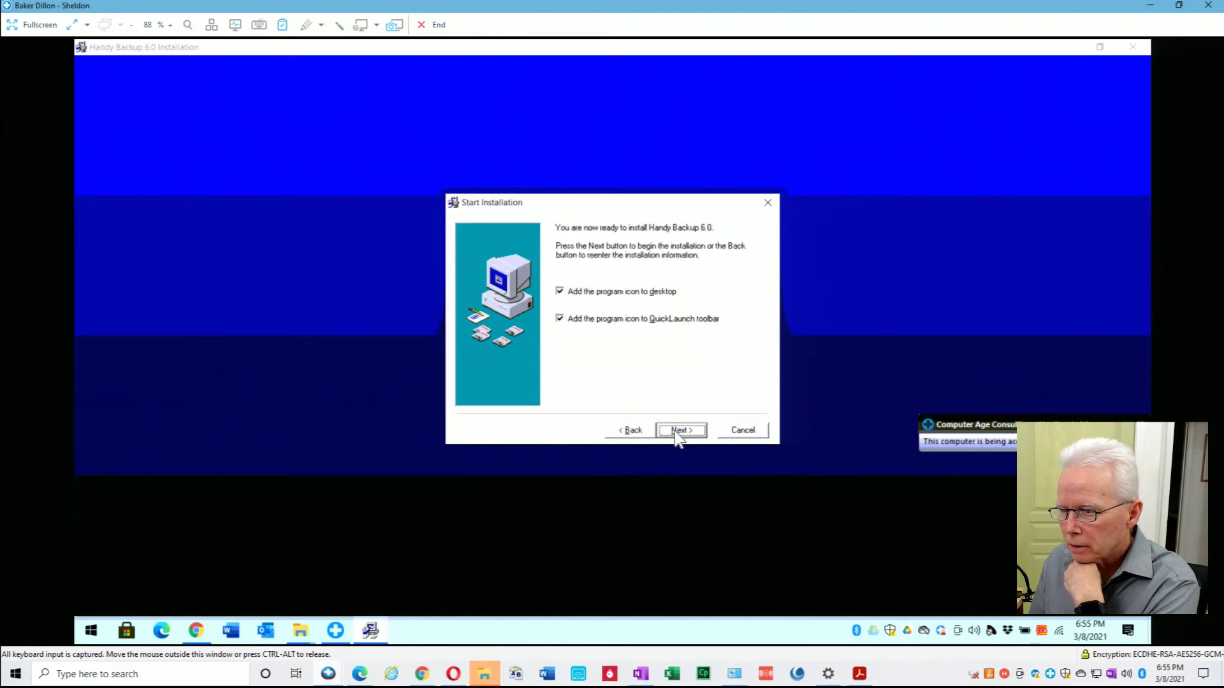
- Turn off the desktop and QuickLaunch toolbar icons and install Handy Backup 6.0
click(568, 295)
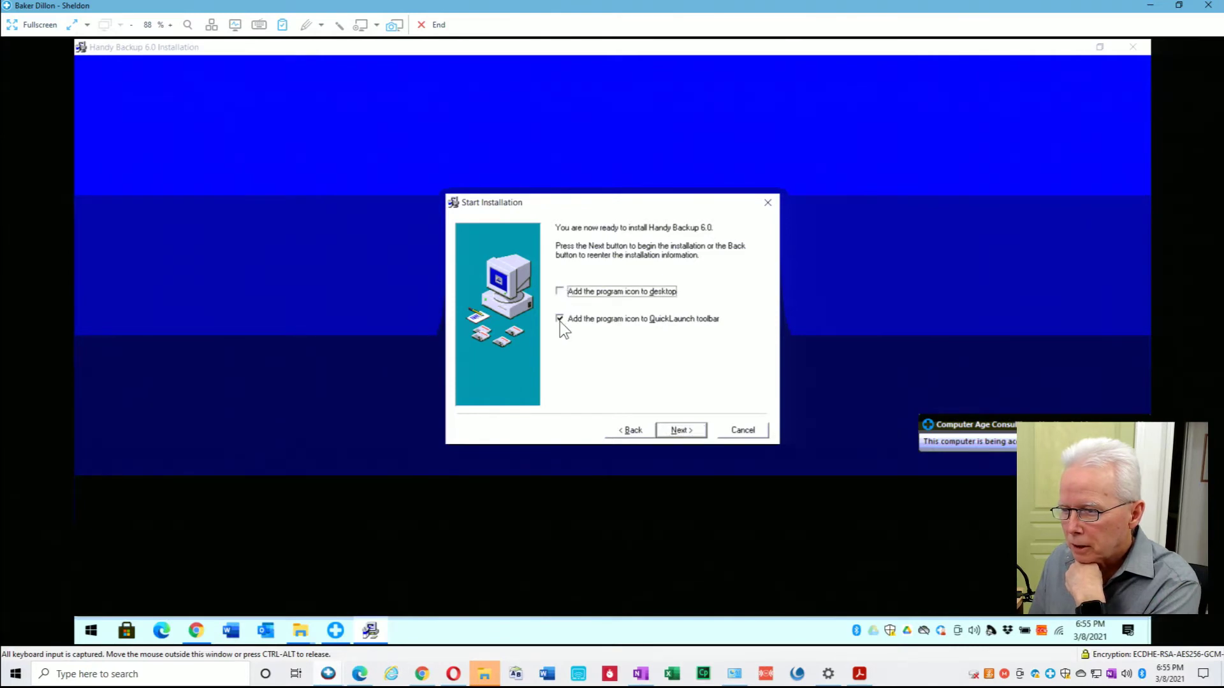
click(560, 322)
click(681, 431)
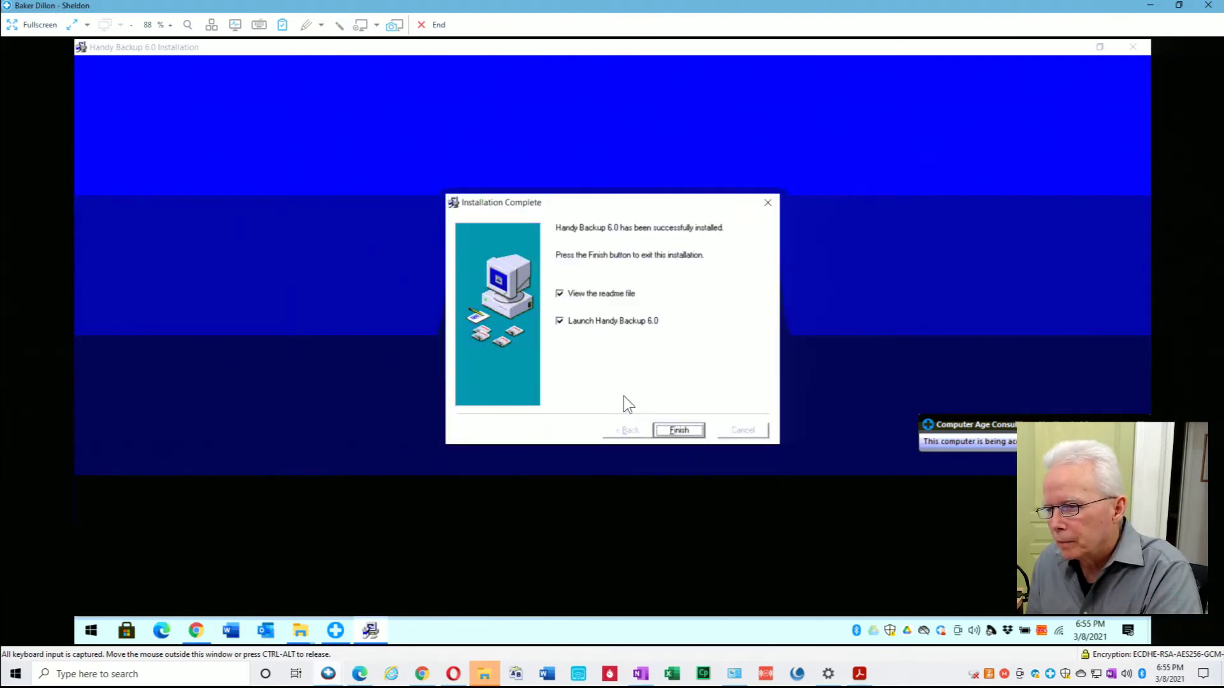
- Finish the setup without viewing the readme file, launch Handy Backup 6.0 and start its trial period
click(586, 297)
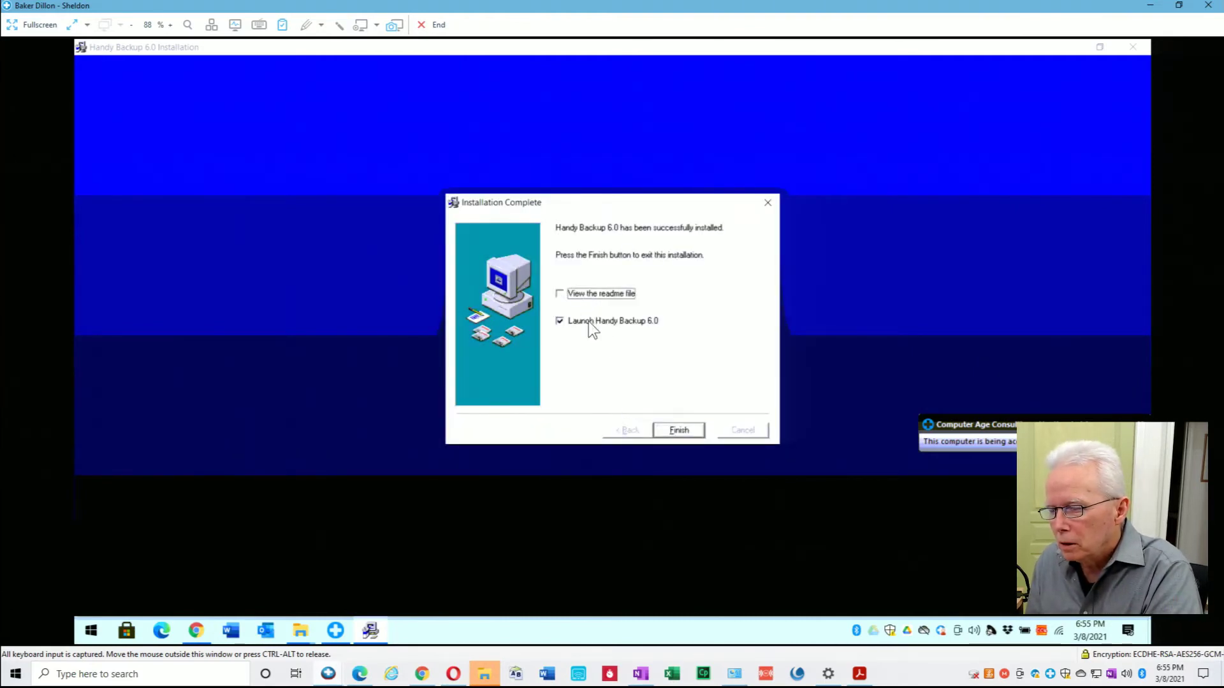
click(677, 431)
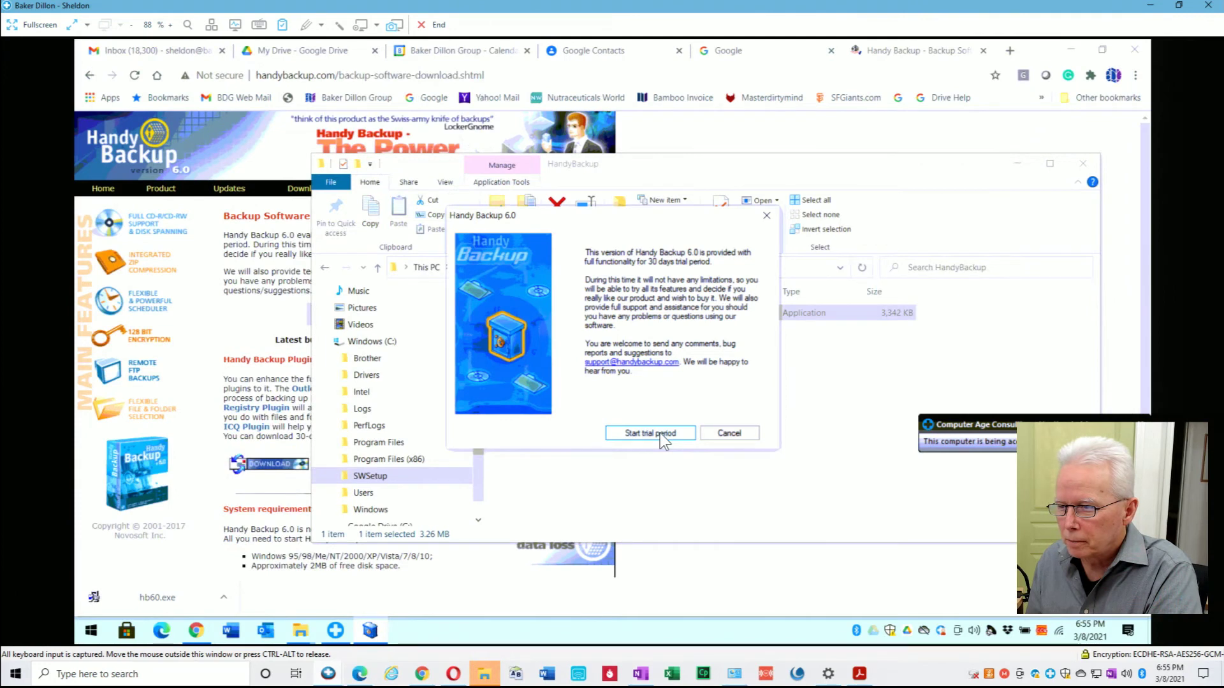
click(650, 433)
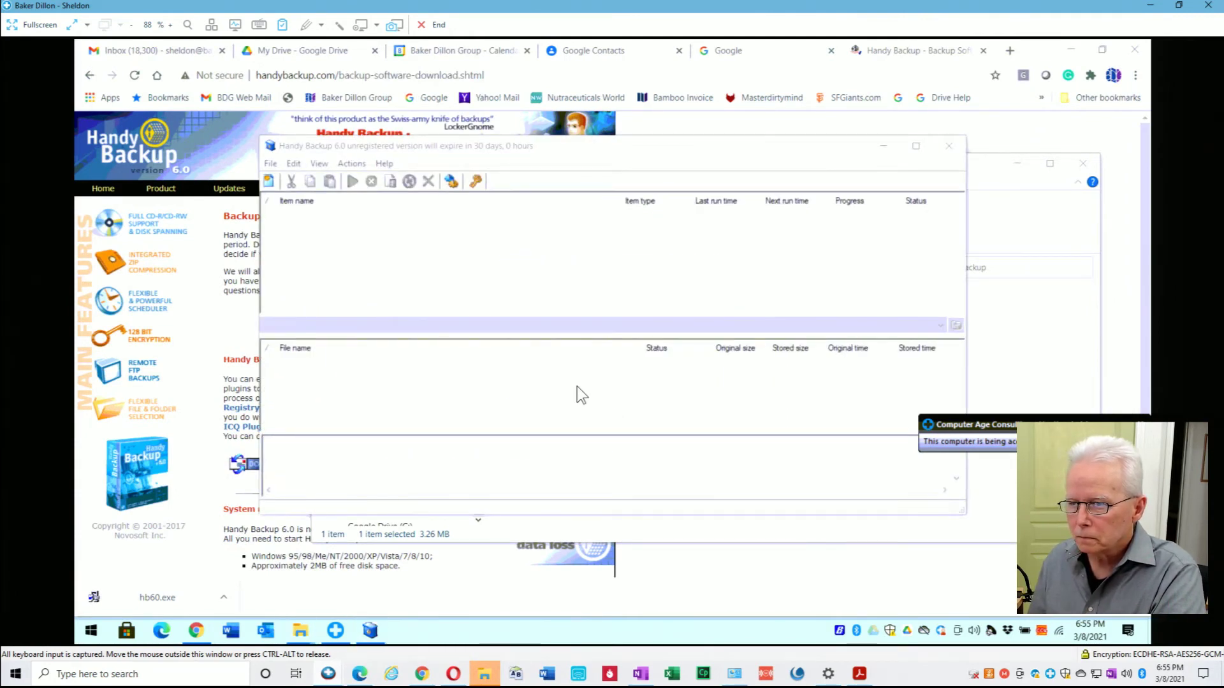
- Create a new item named SyncGoogleDrive with the Synchronize item type and continue to the first folder selection
click(269, 181)
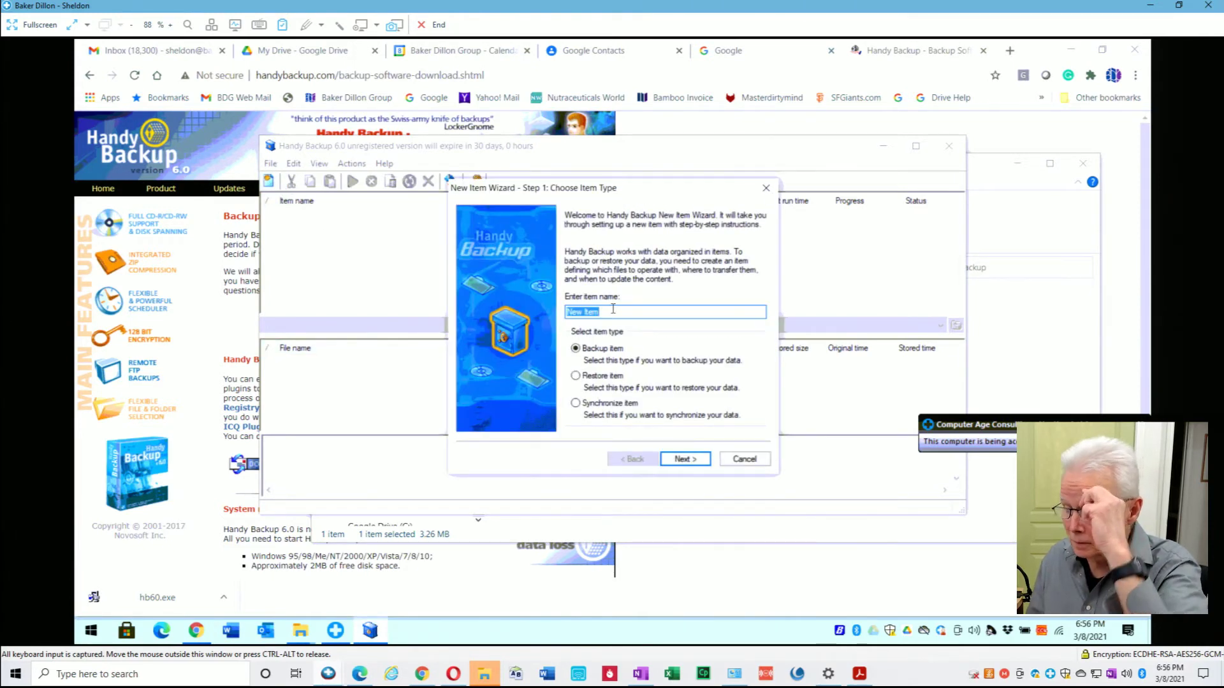
text(Sync)
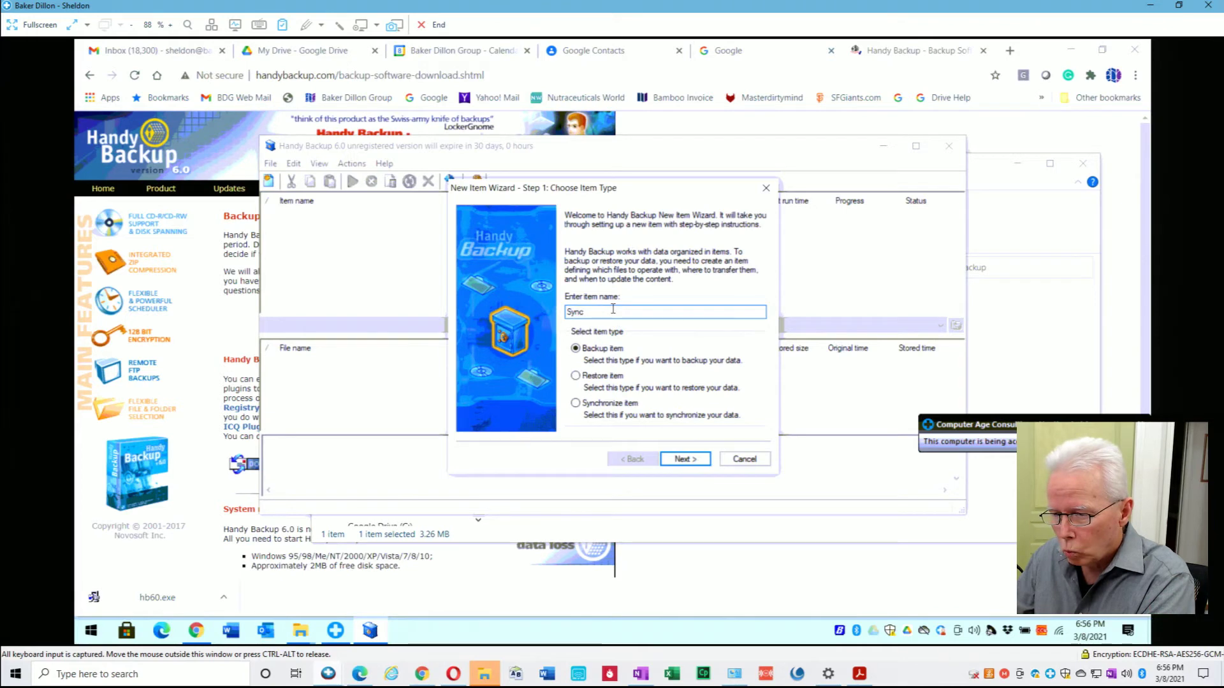
text(Goo)
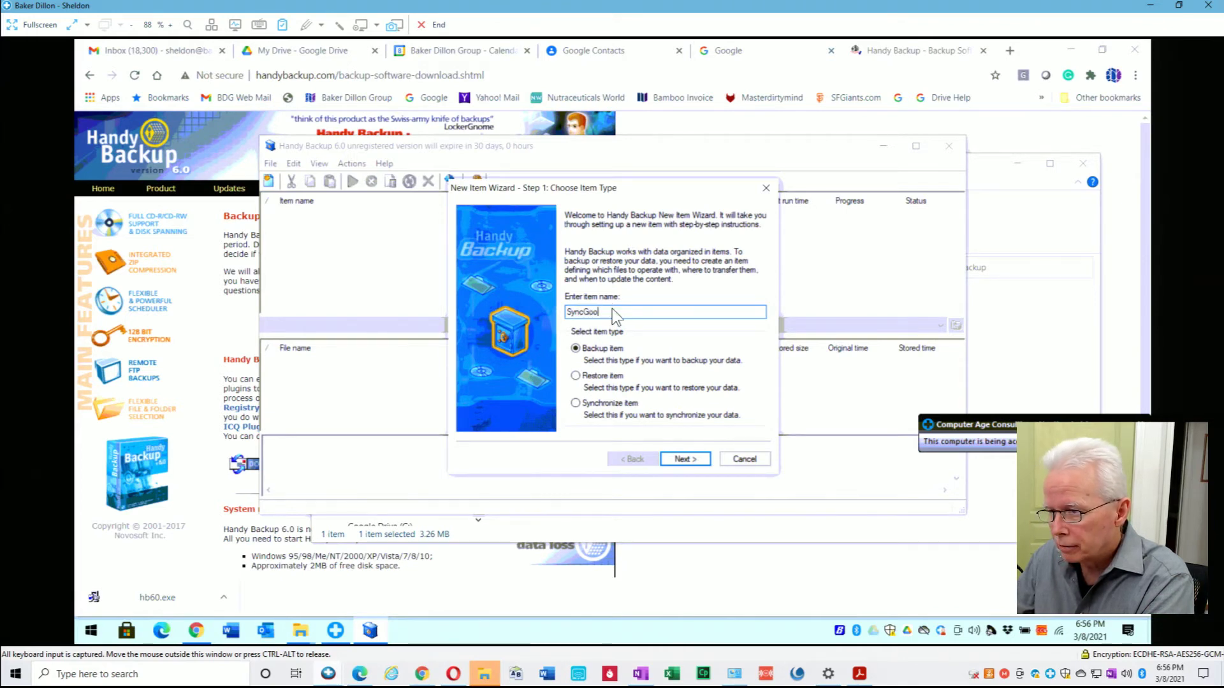
text(gleDrive)
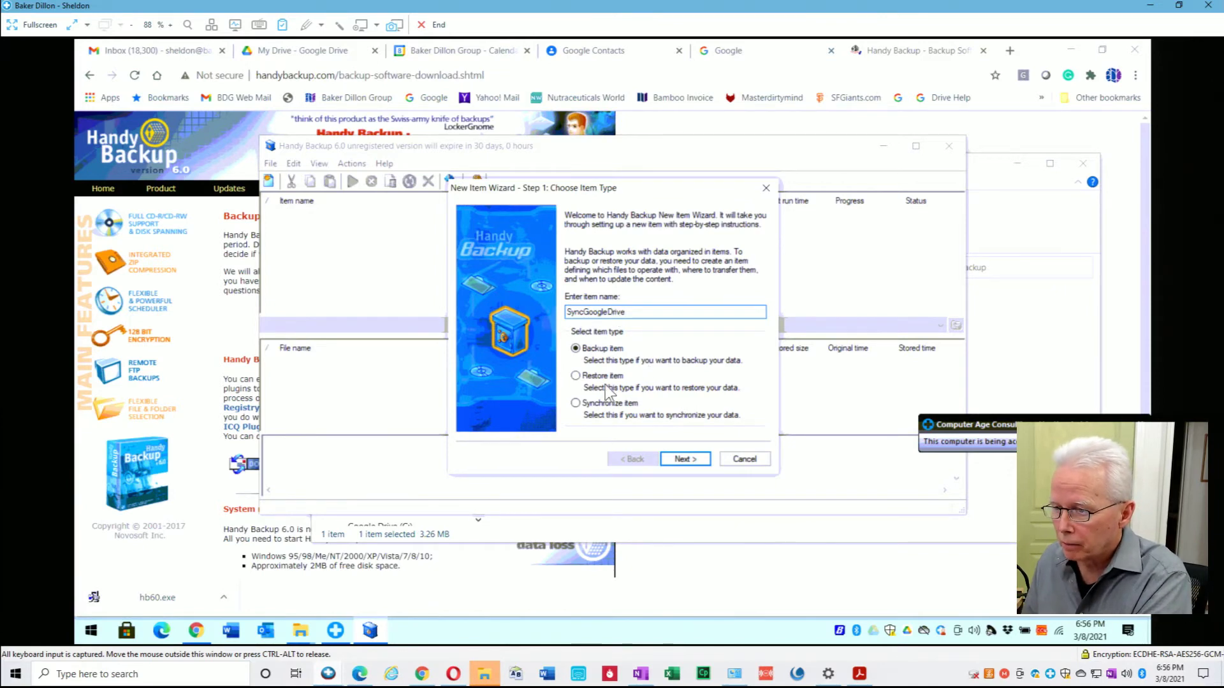
click(575, 404)
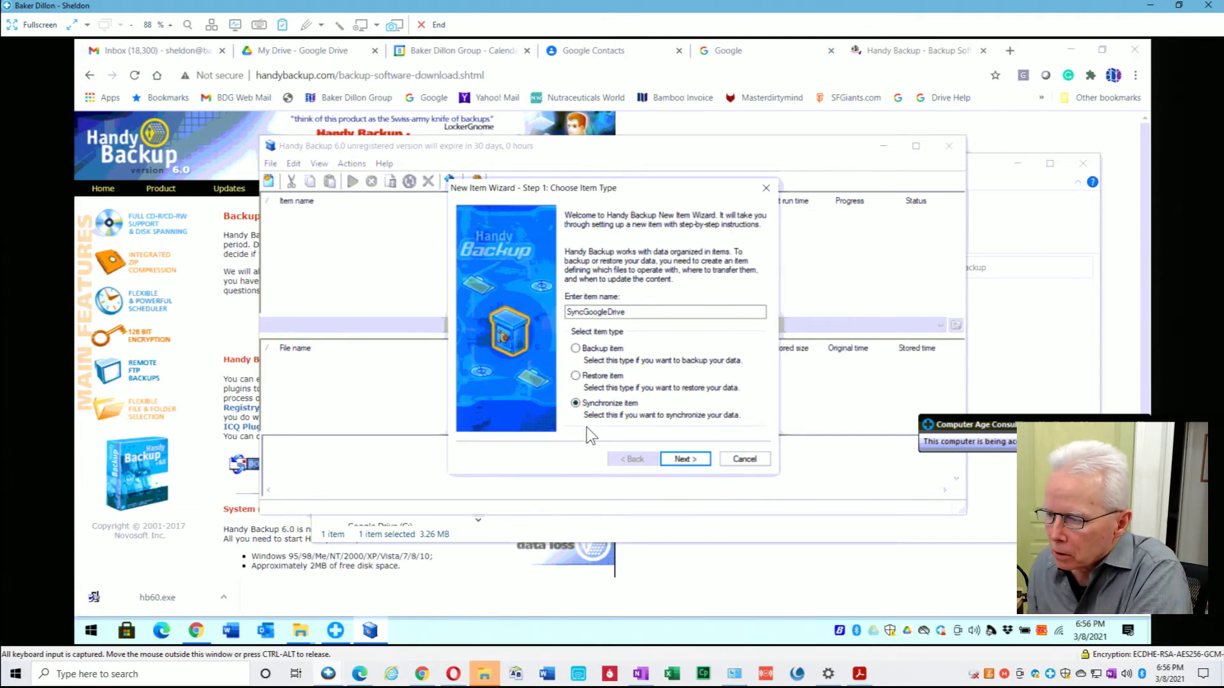
click(577, 353)
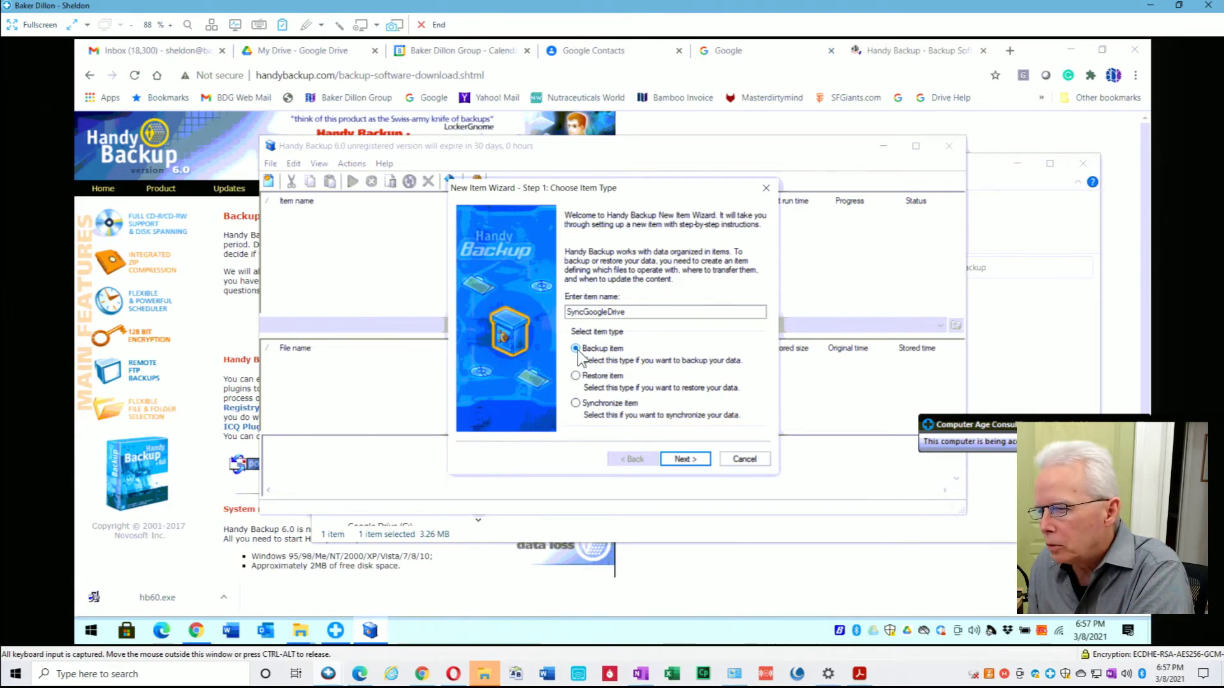
click(576, 406)
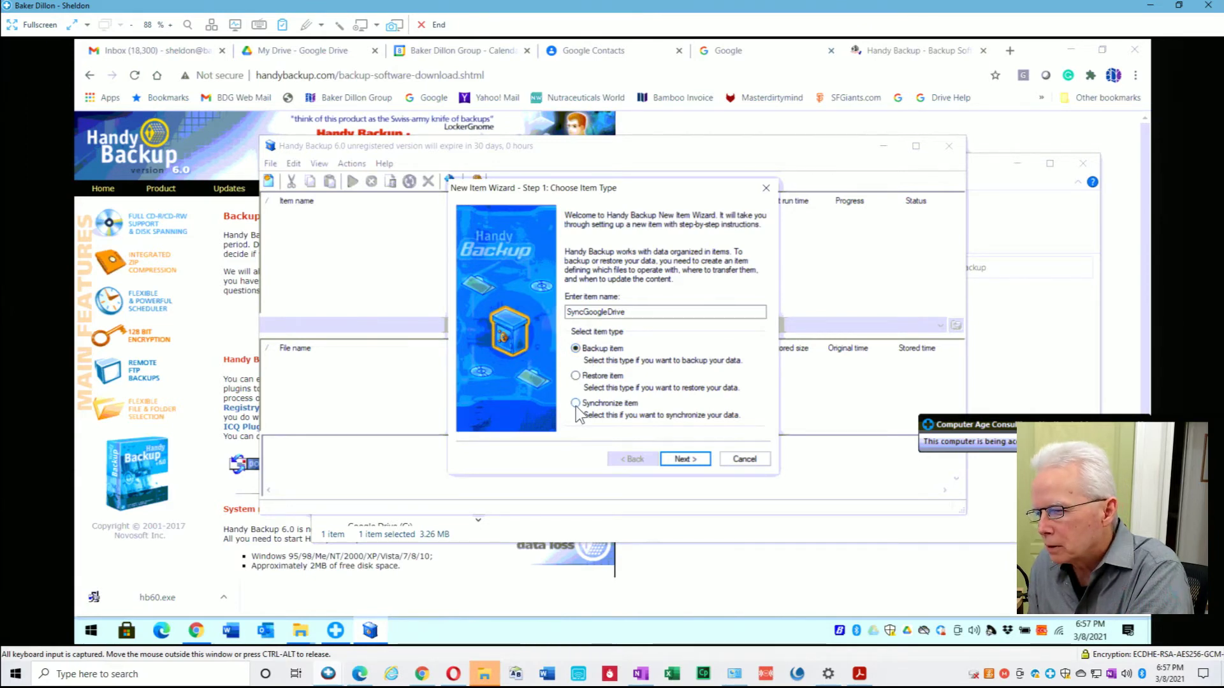
click(677, 460)
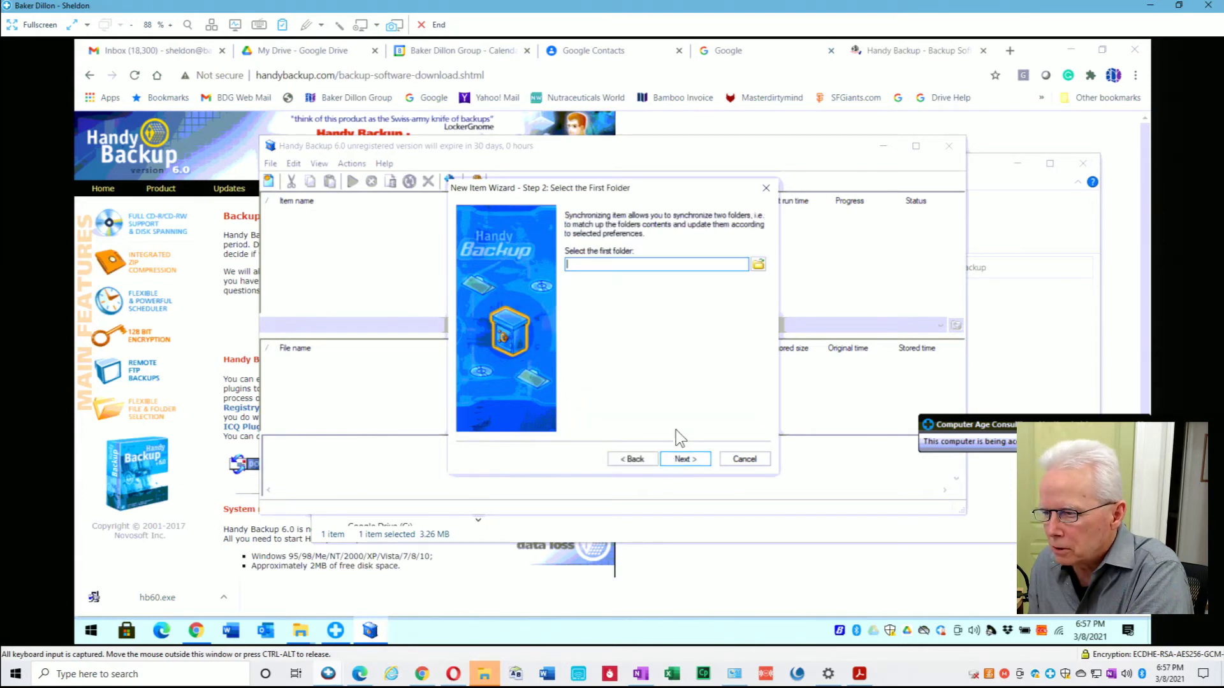
- Browse for the first folder to synchronize and expand the user's profile folder under Users on Windows (C:)
click(758, 264)
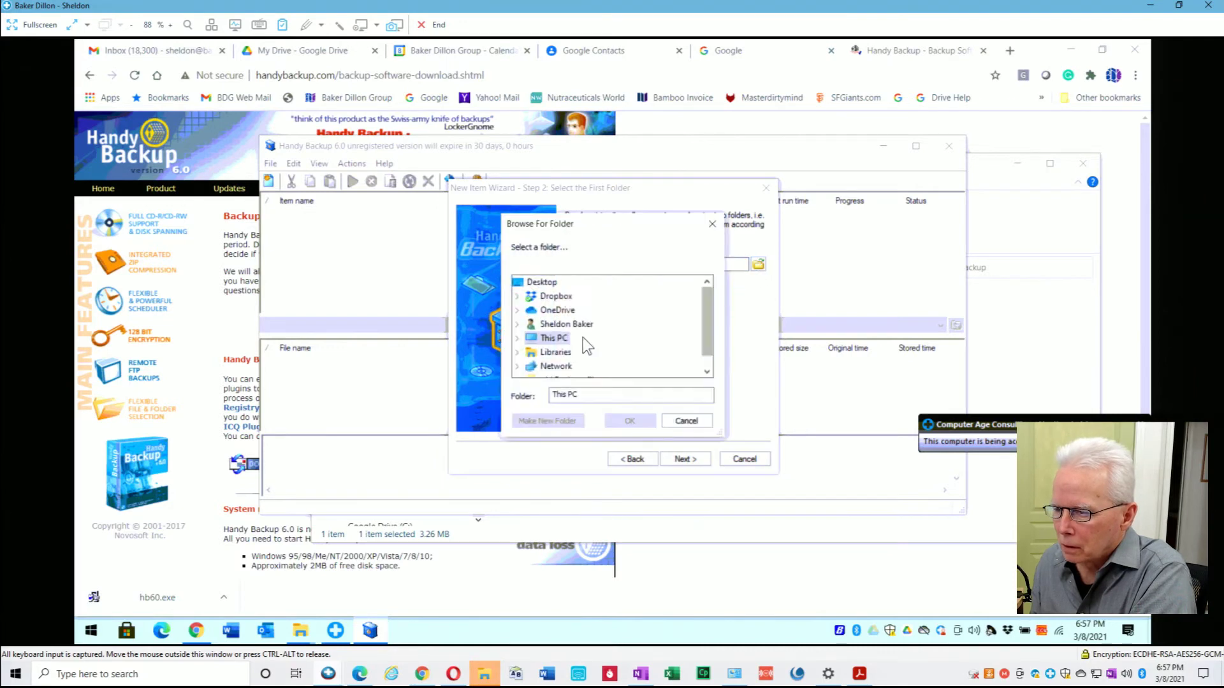
click(516, 338)
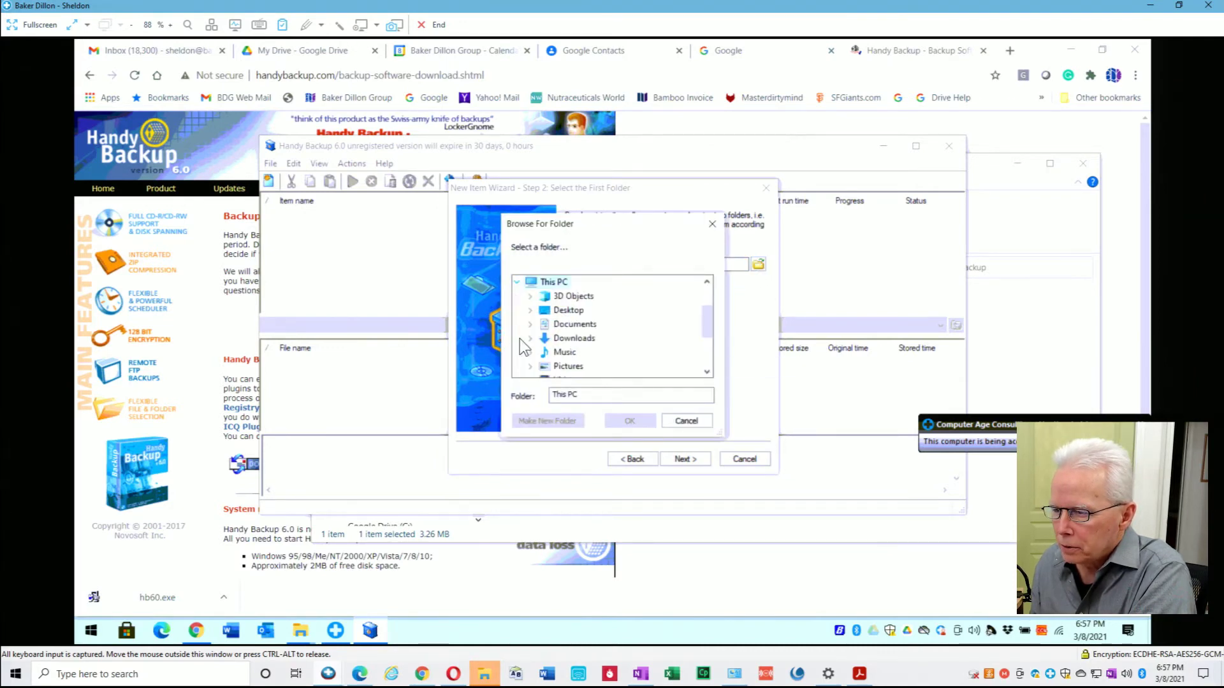
drag(712, 326, 712, 353)
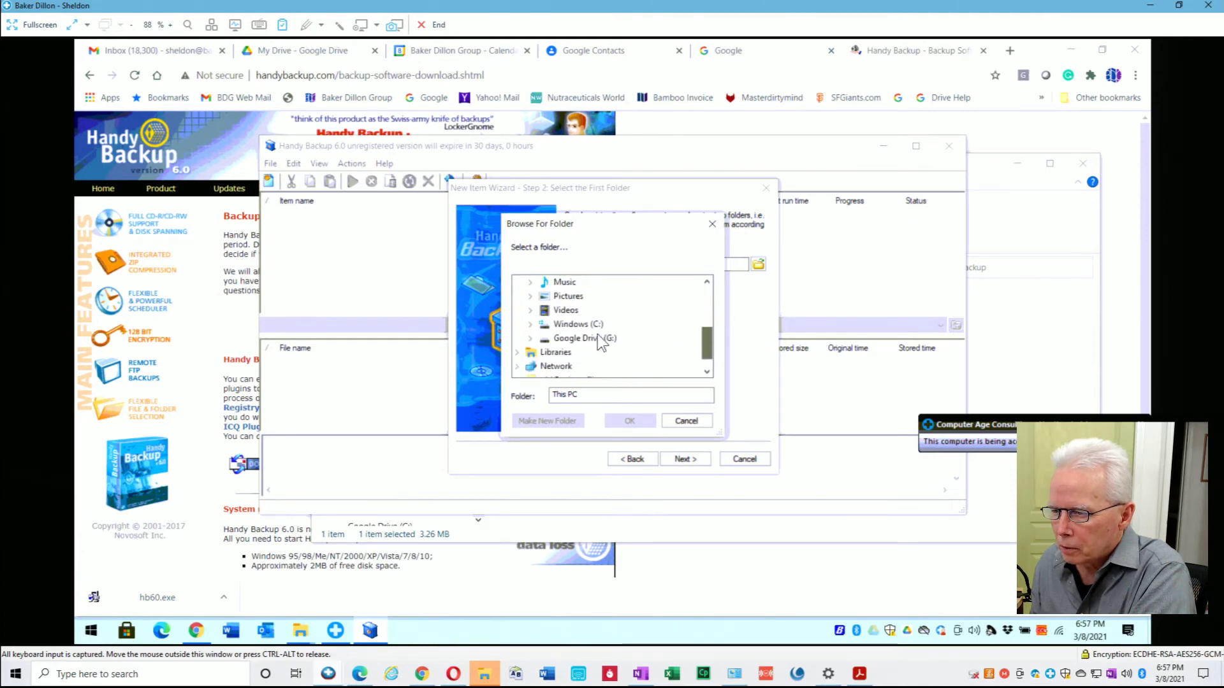
click(530, 325)
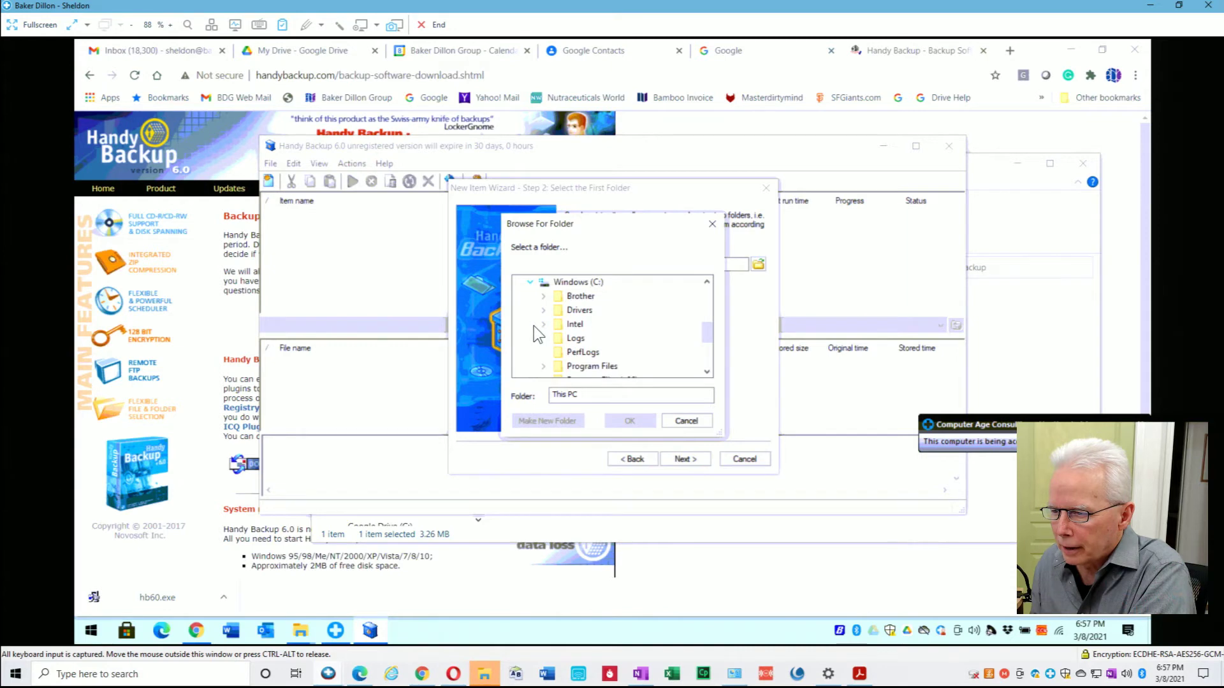
drag(707, 336, 709, 351)
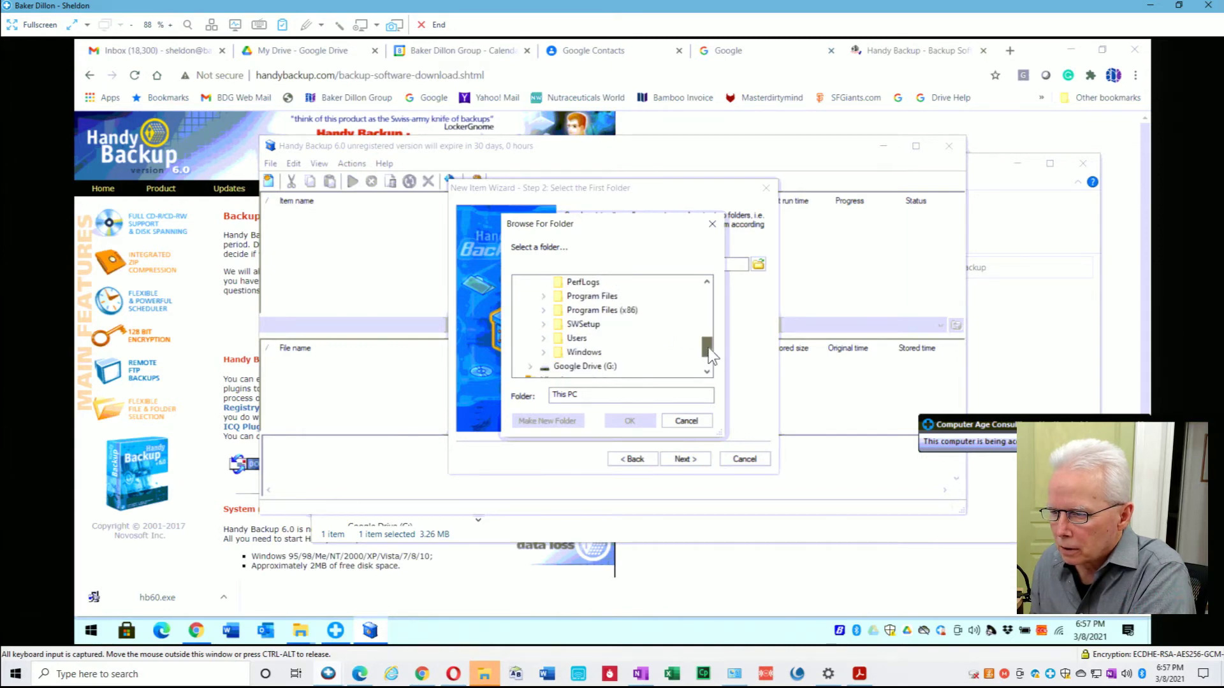
click(546, 340)
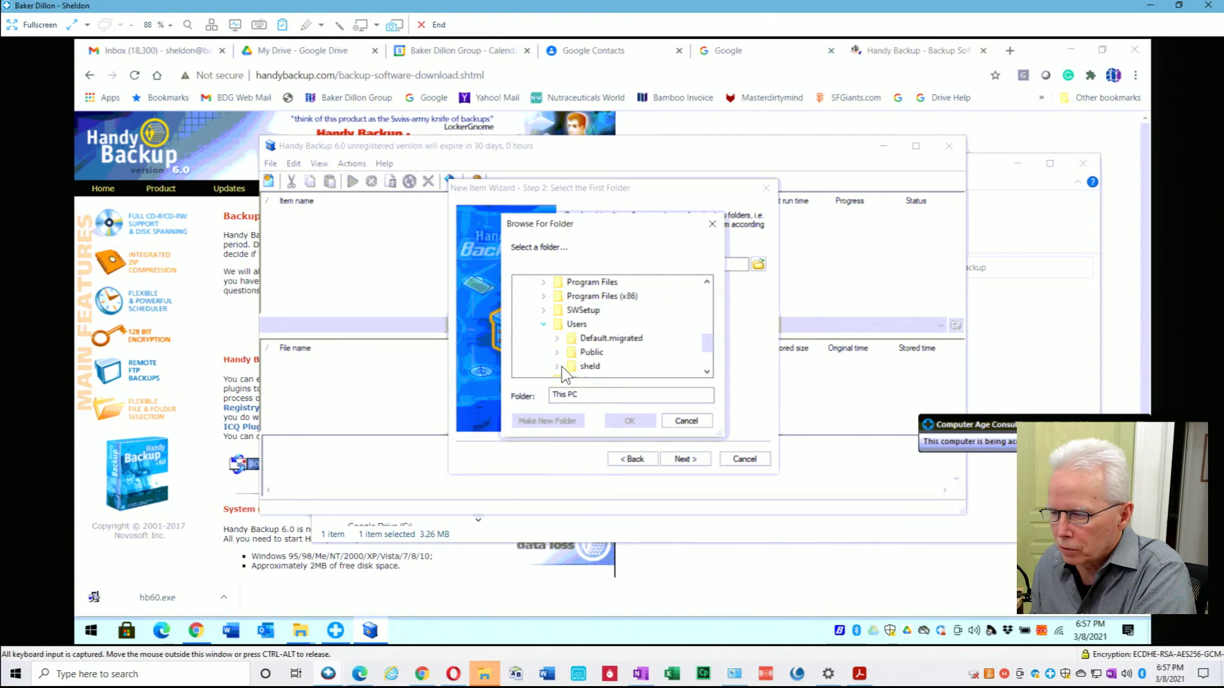
click(560, 368)
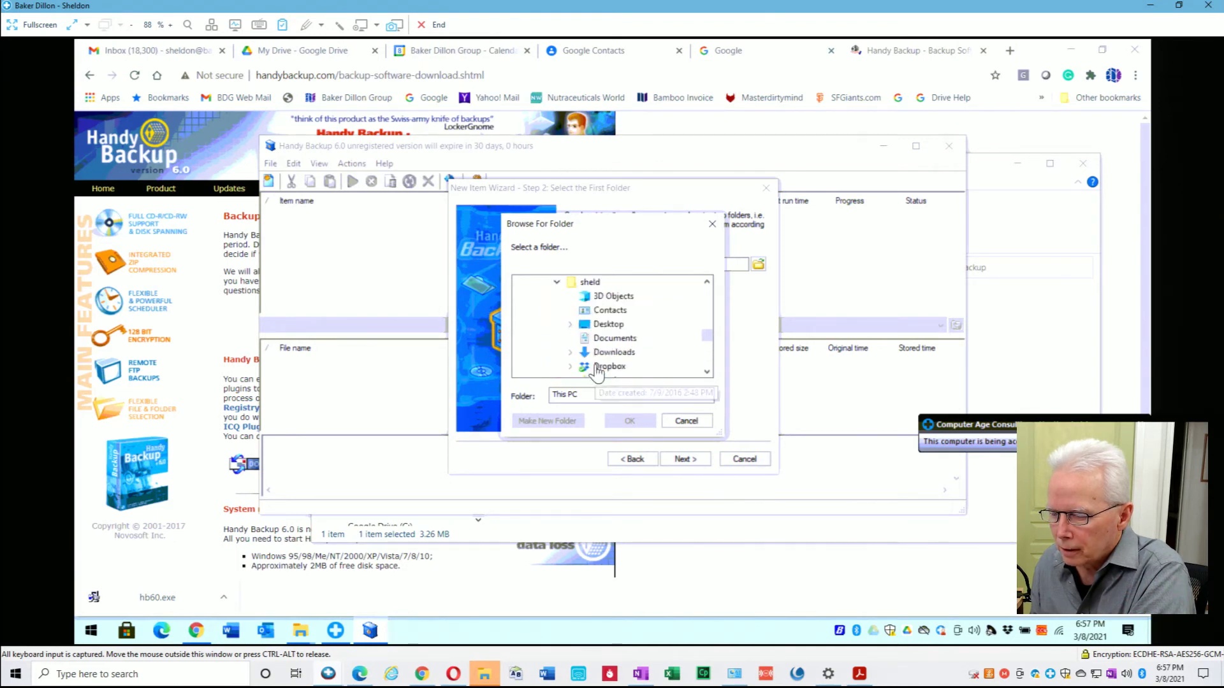
- Choose My Documents inside Google Drive (Not Syncing) as the first folder to synchronize and continue to the second folder selection
click(707, 361)
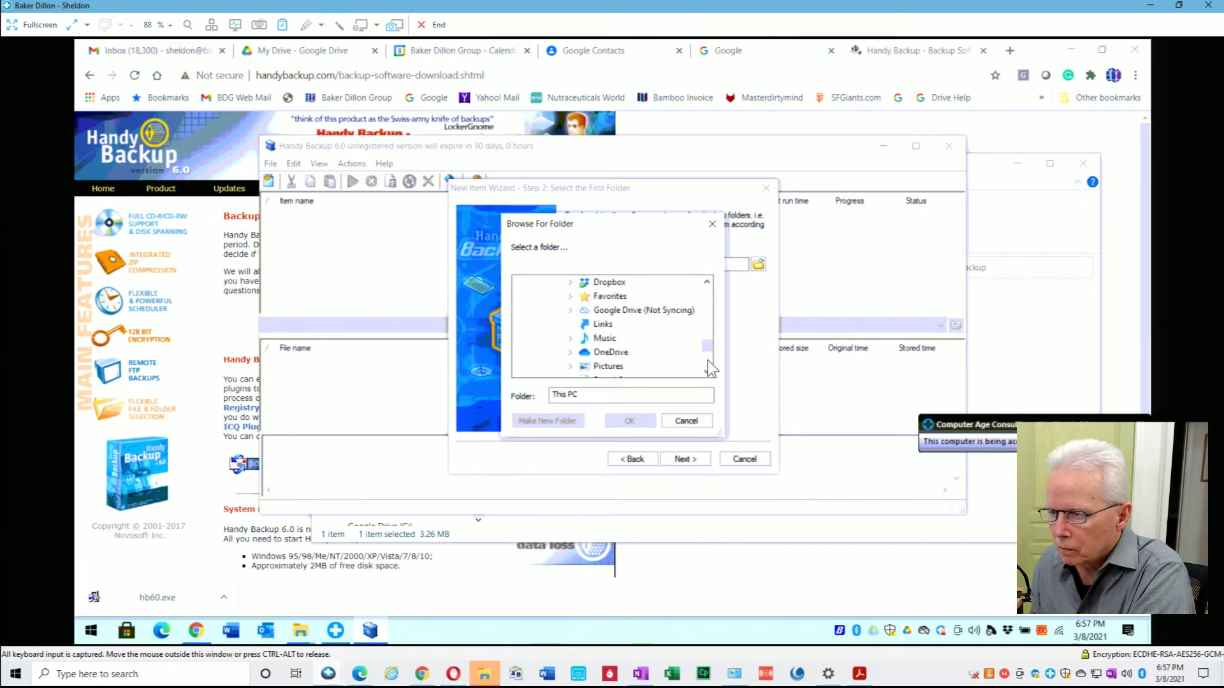
double_click(631, 312)
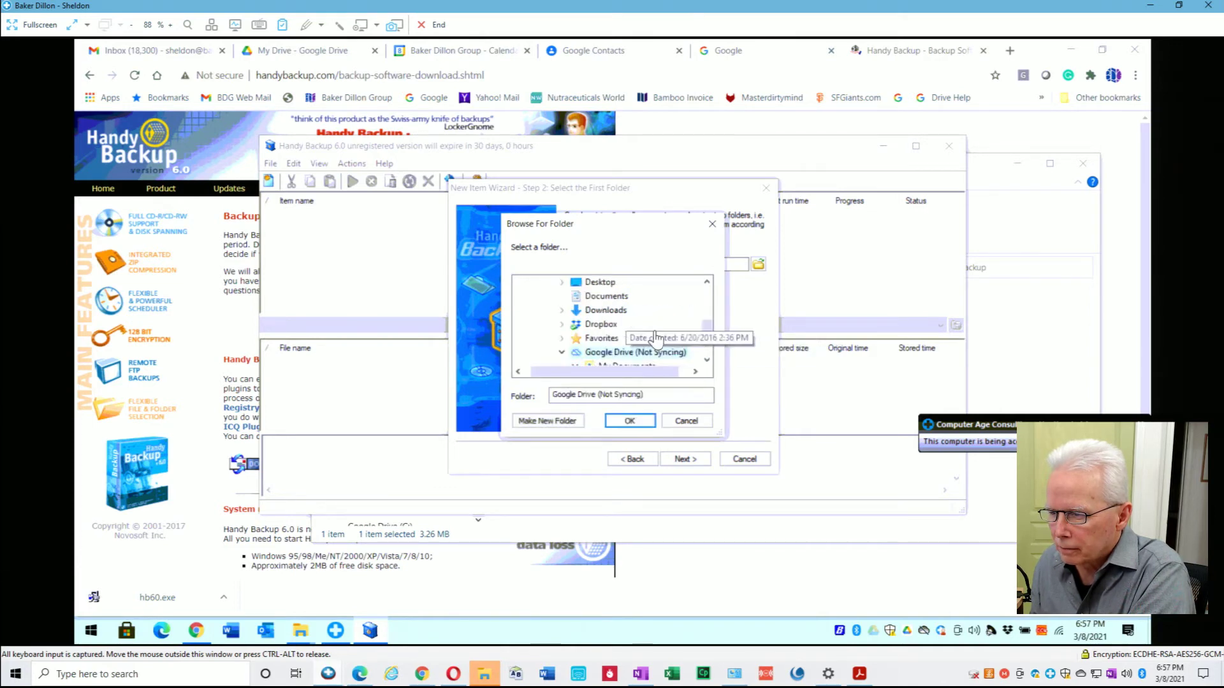
double_click(706, 359)
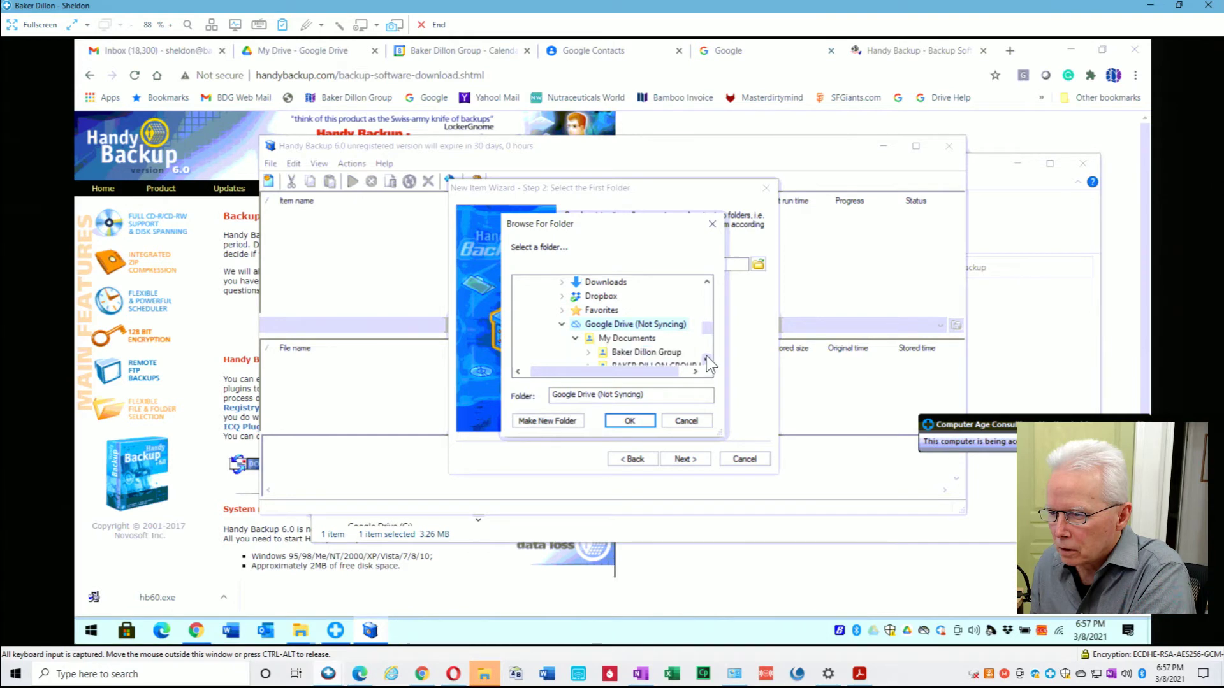
click(706, 360)
click(706, 360)
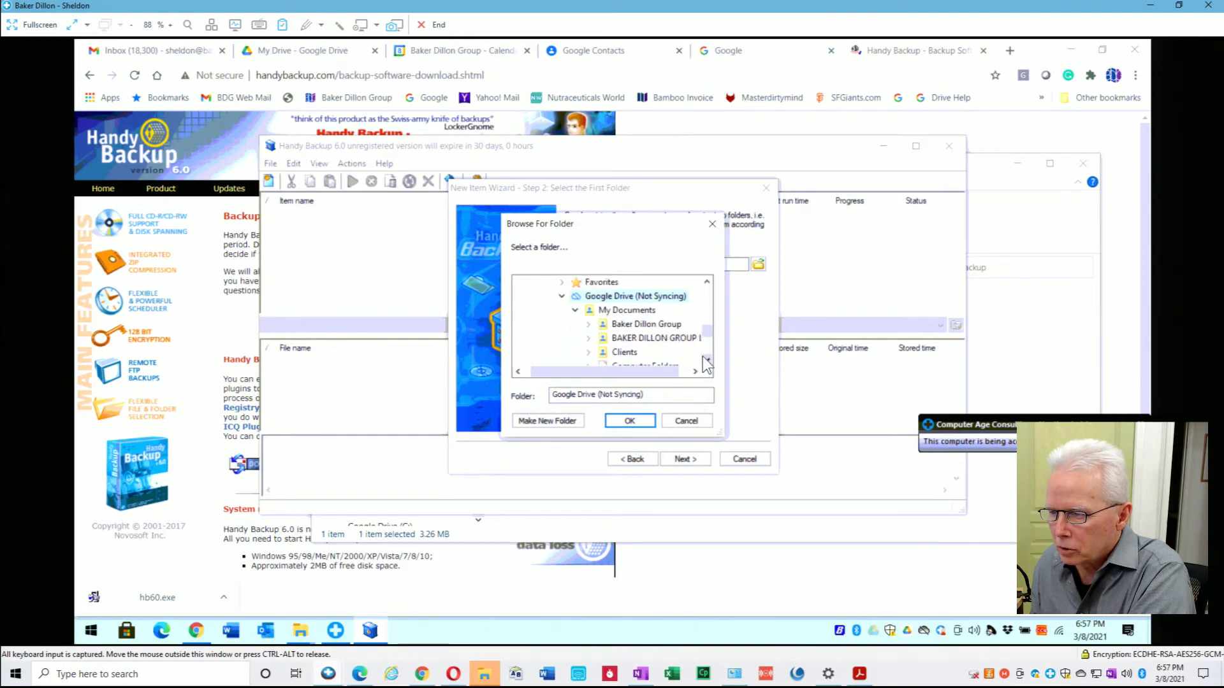
click(573, 309)
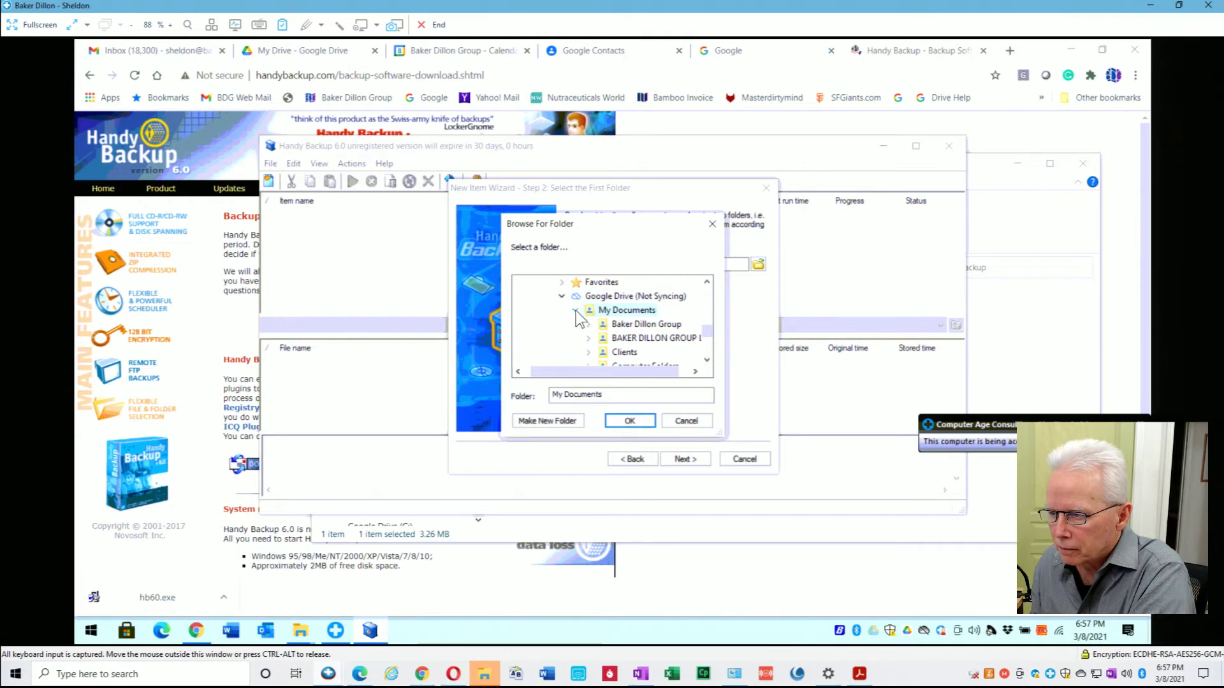
click(576, 311)
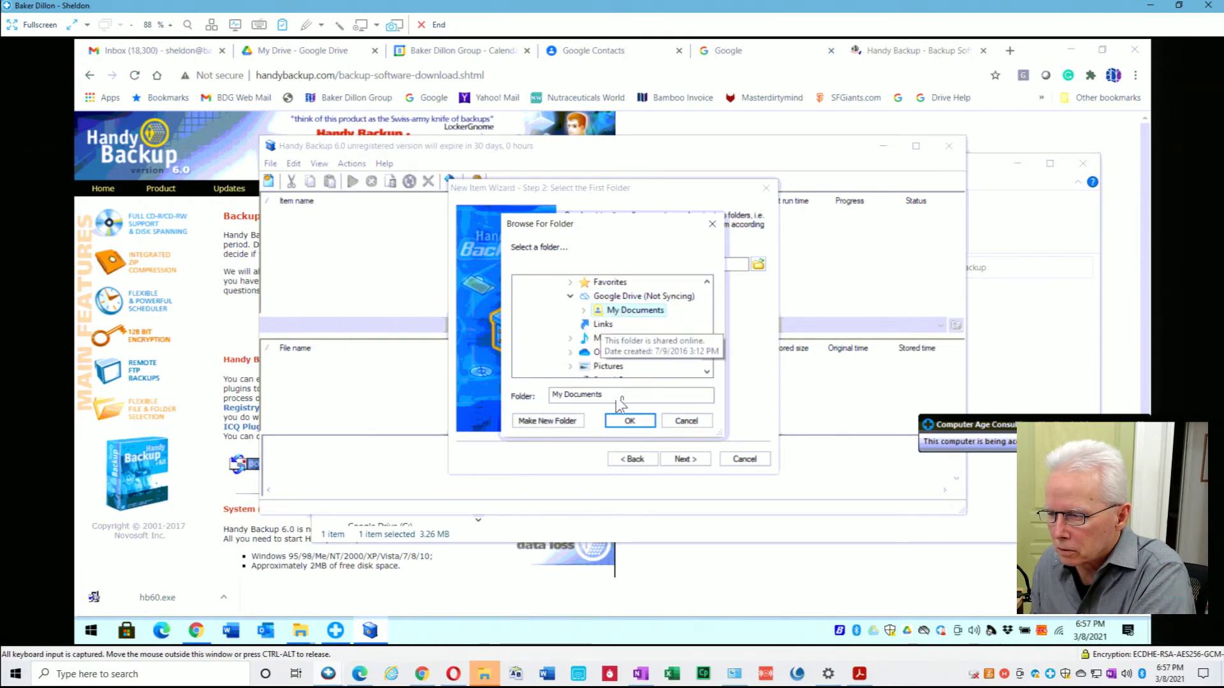
click(633, 424)
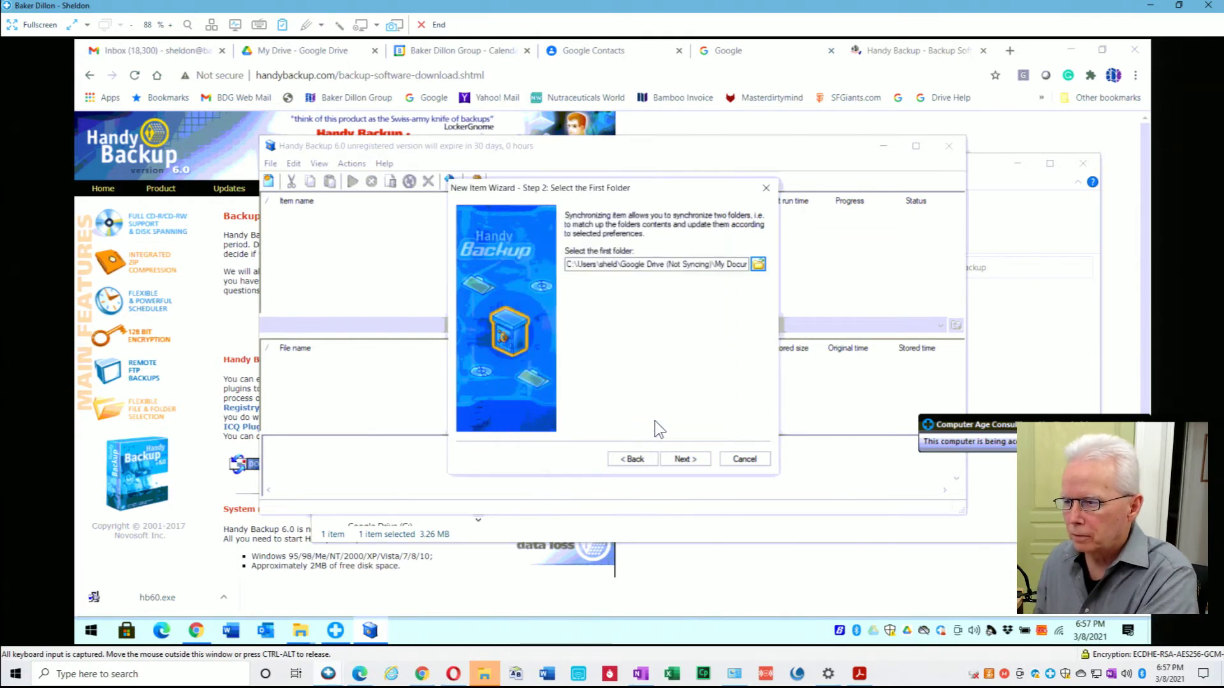
click(685, 460)
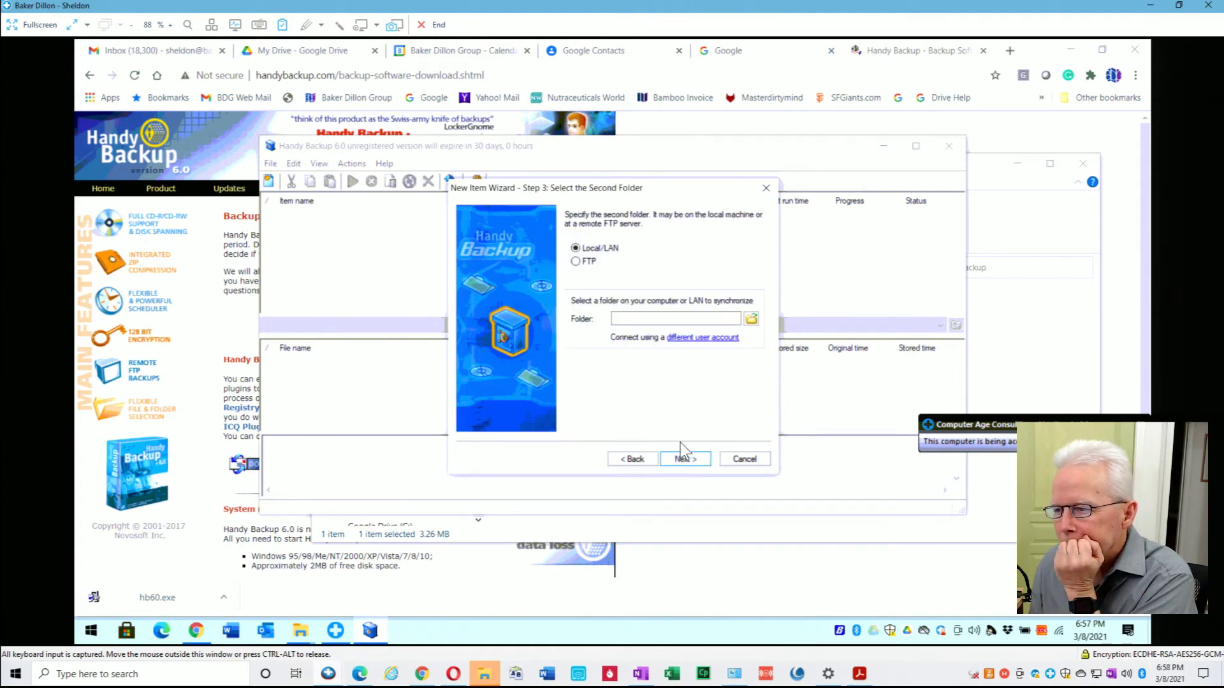
- Set the second folder to G:\My Drive\My Documents as a Local/LAN location and continue to the advanced synchronizing settings
click(615, 314)
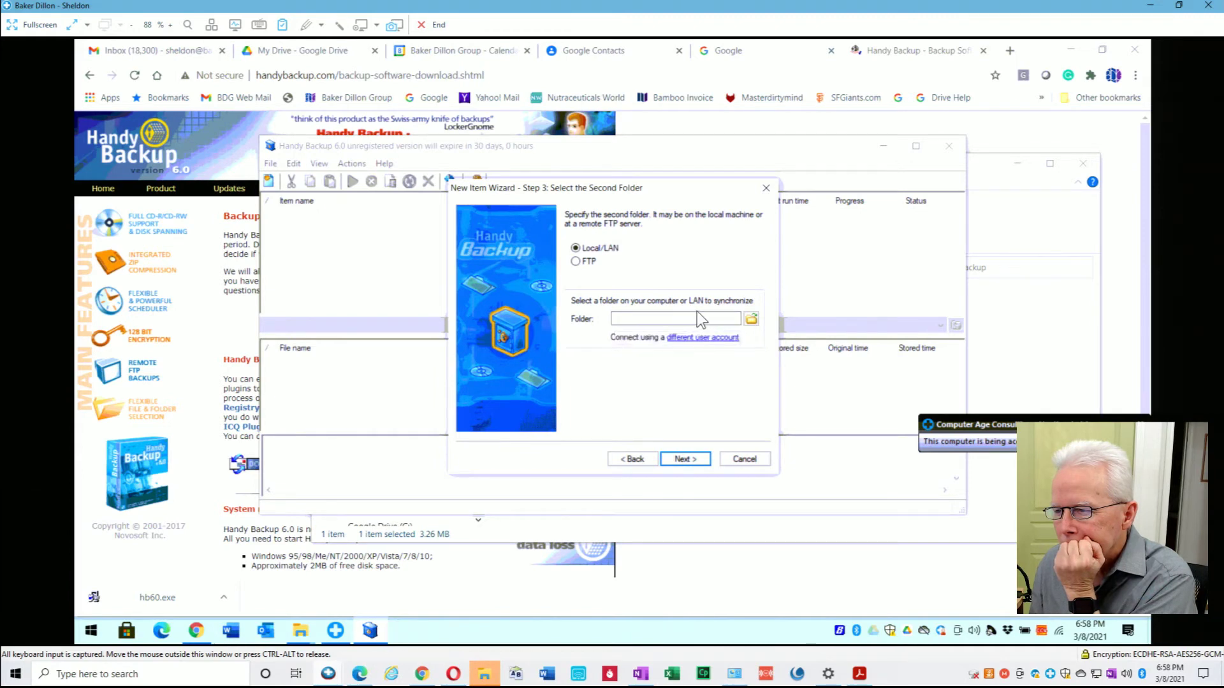
click(752, 319)
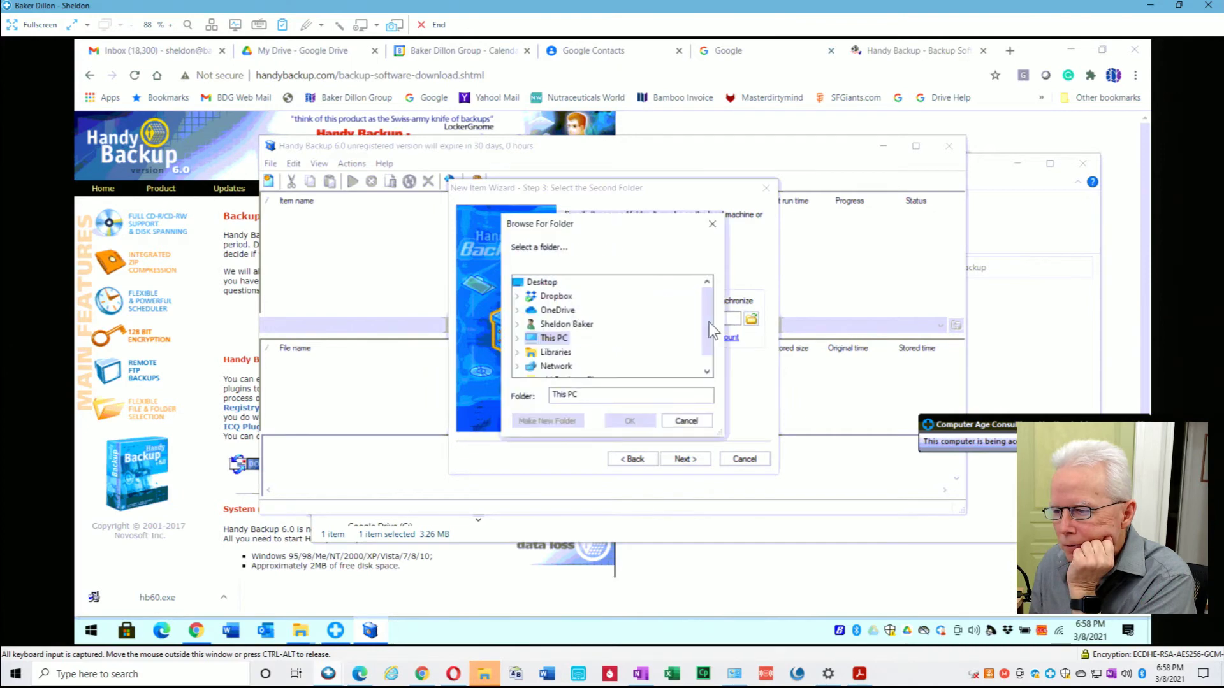
click(518, 338)
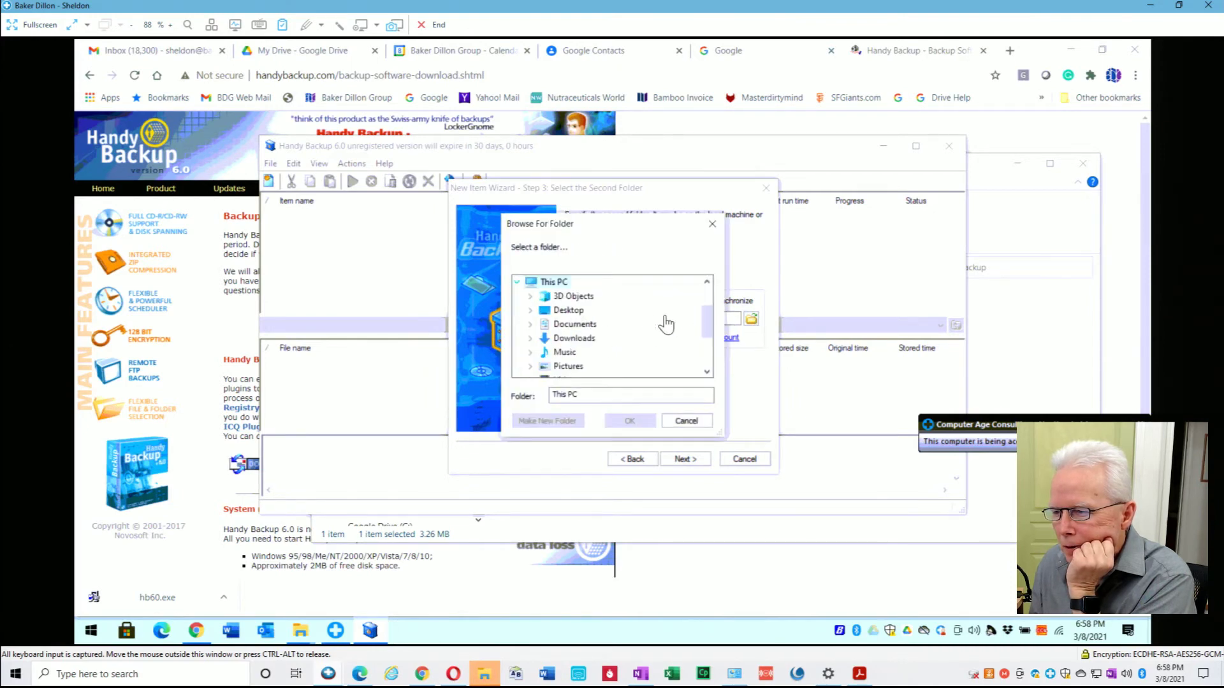
scroll(708, 335, down, 2)
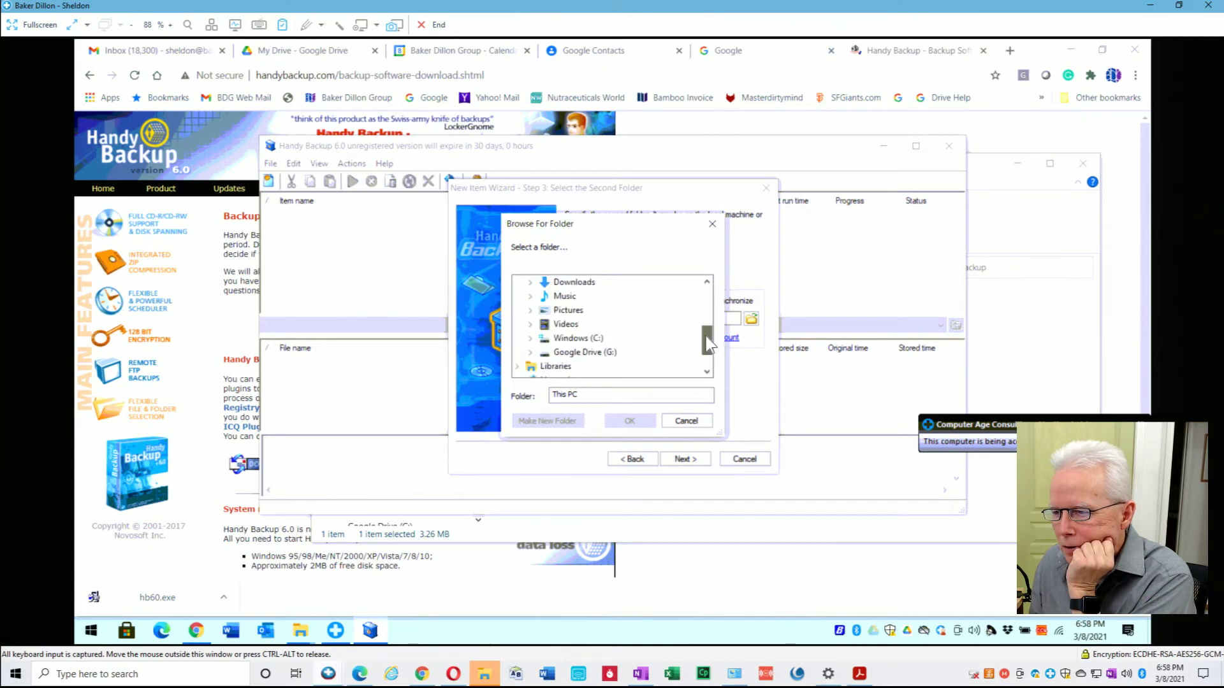
double_click(601, 354)
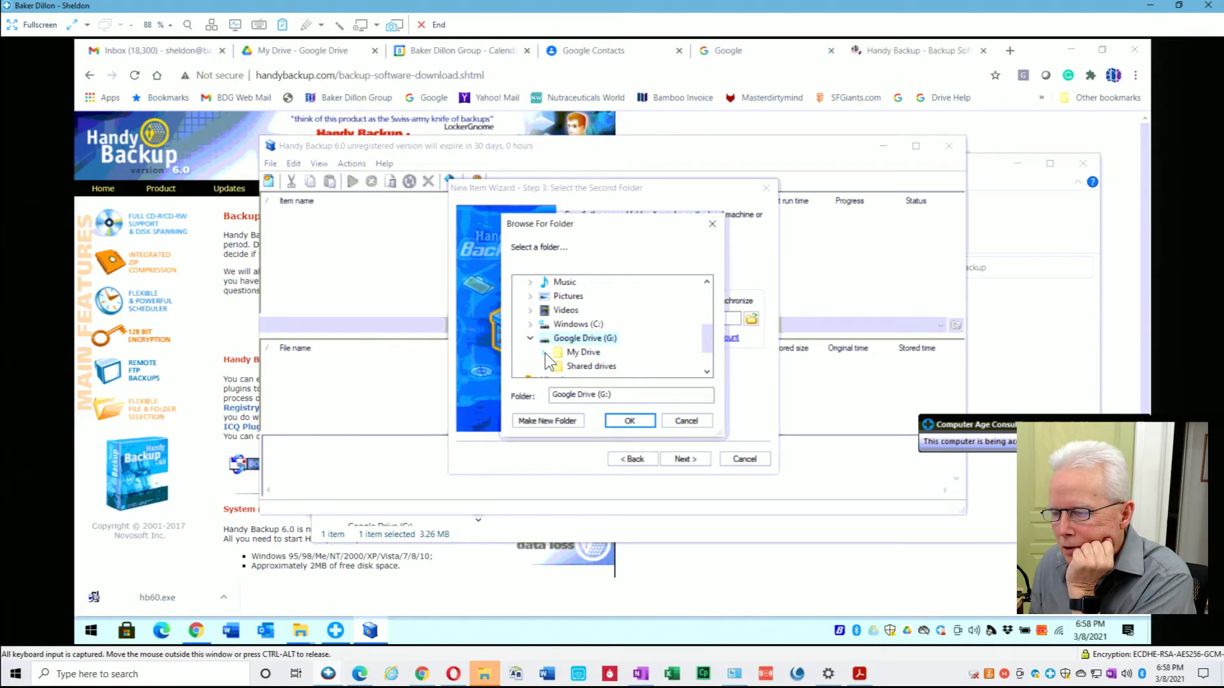
click(545, 354)
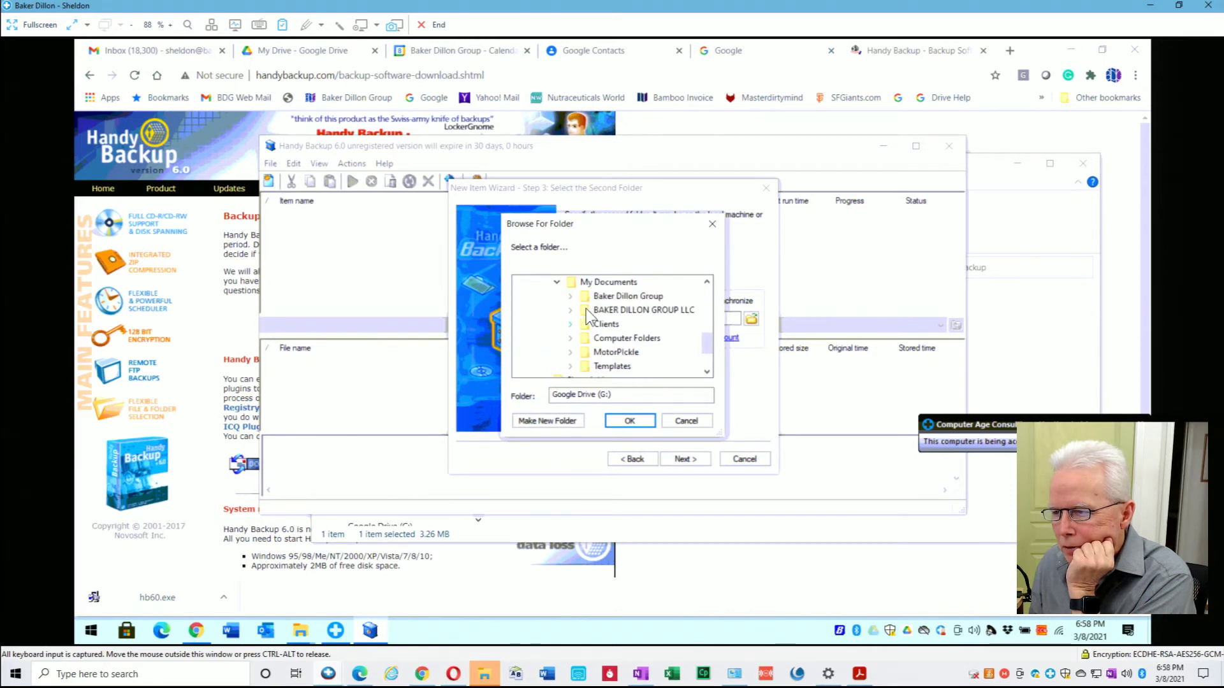
click(601, 293)
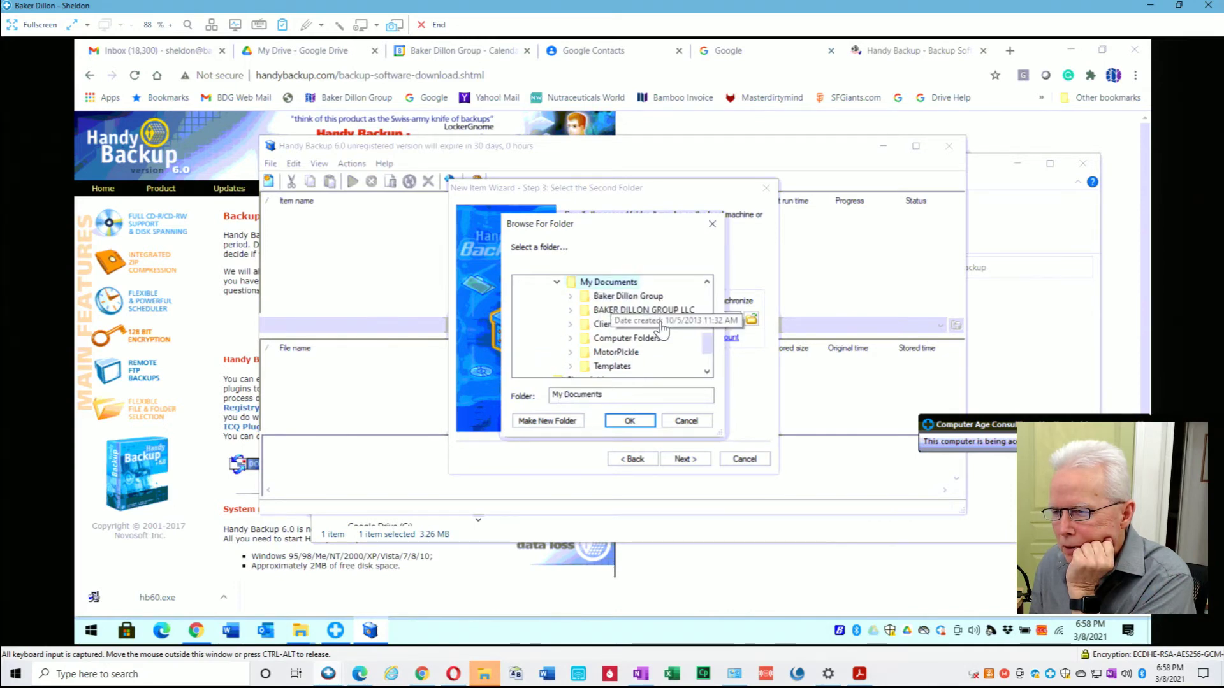
drag(708, 344, 712, 333)
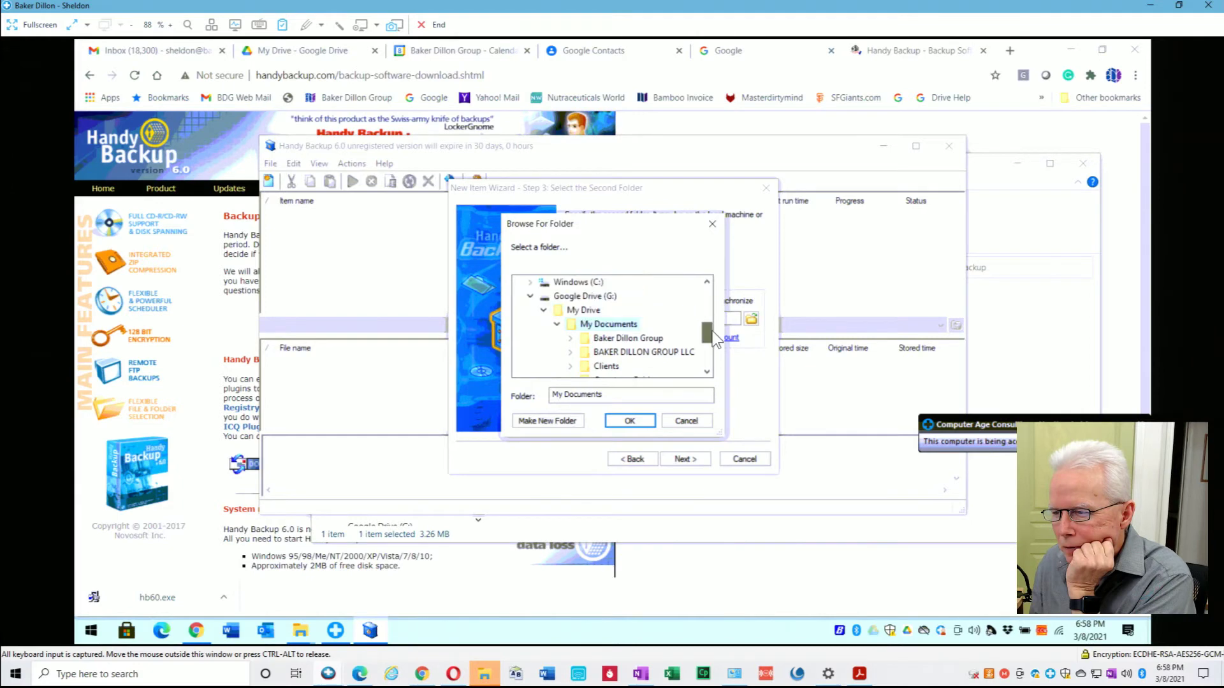
click(642, 426)
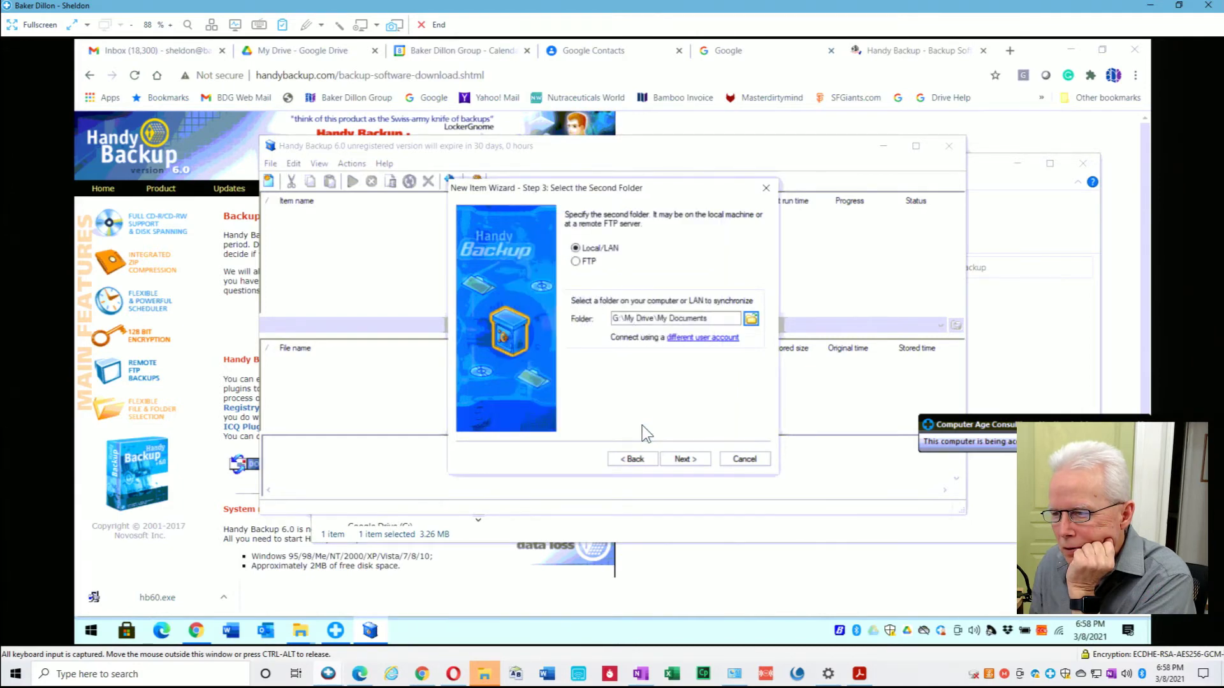
click(683, 459)
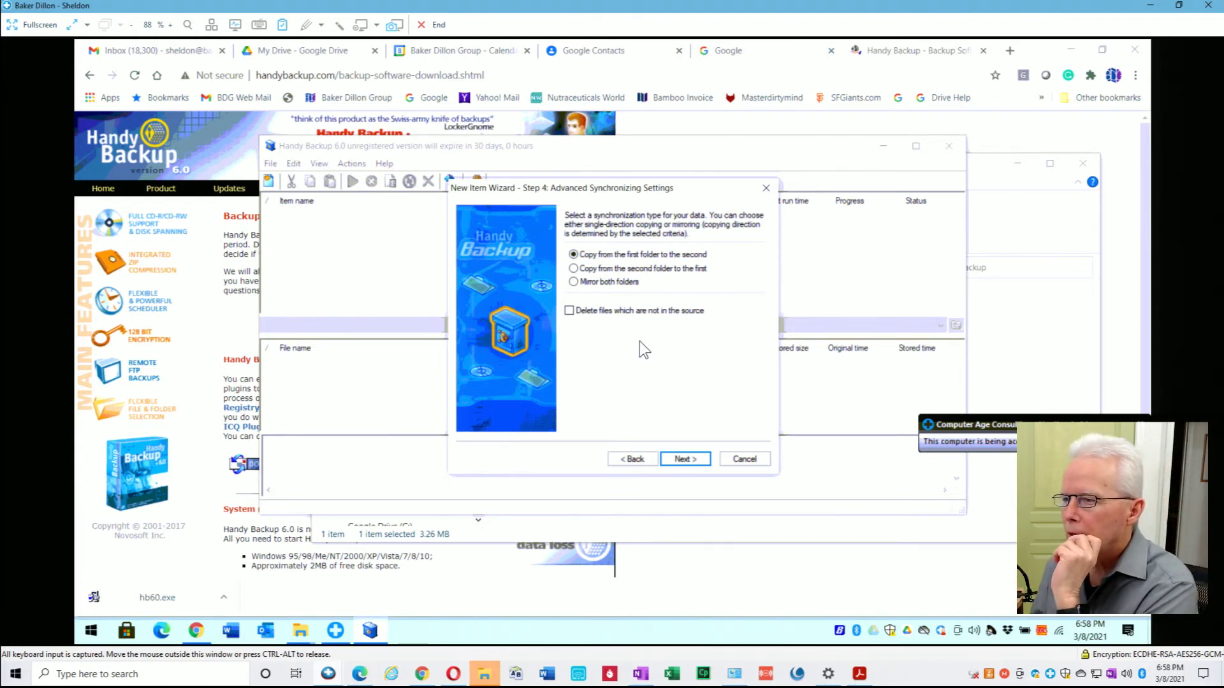
- Accept copying from the first folder to the second without a scheduler, review the full folder paths in the summary and create the item
click(683, 459)
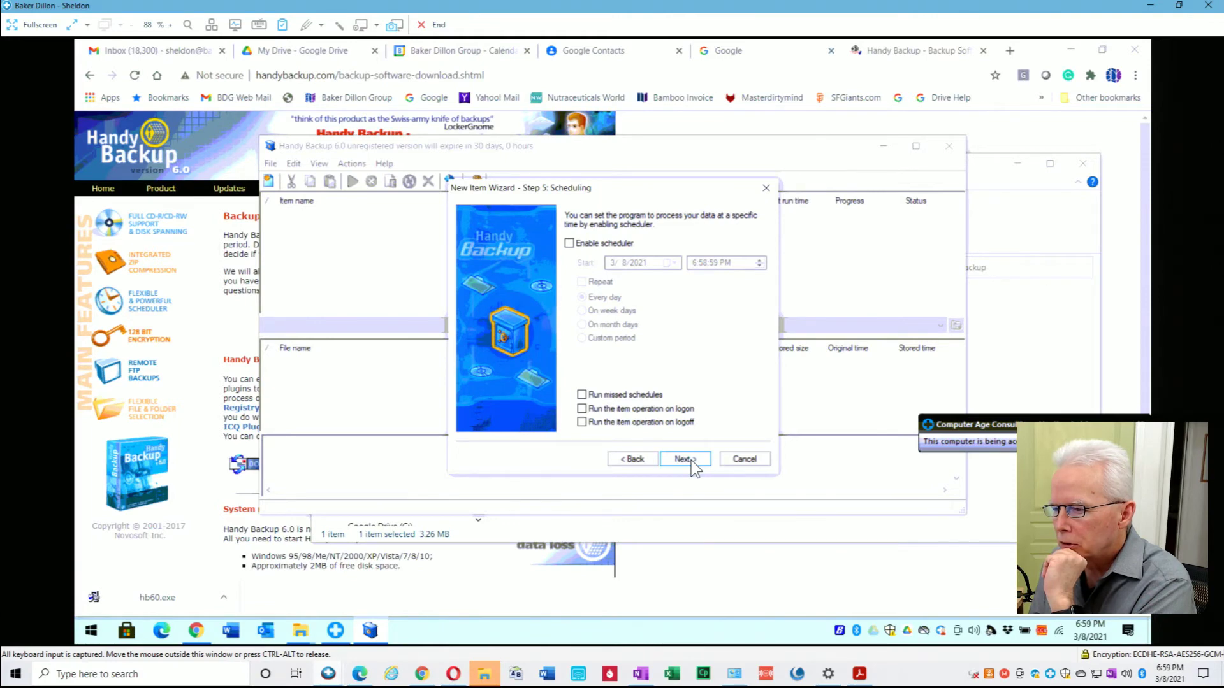
click(683, 459)
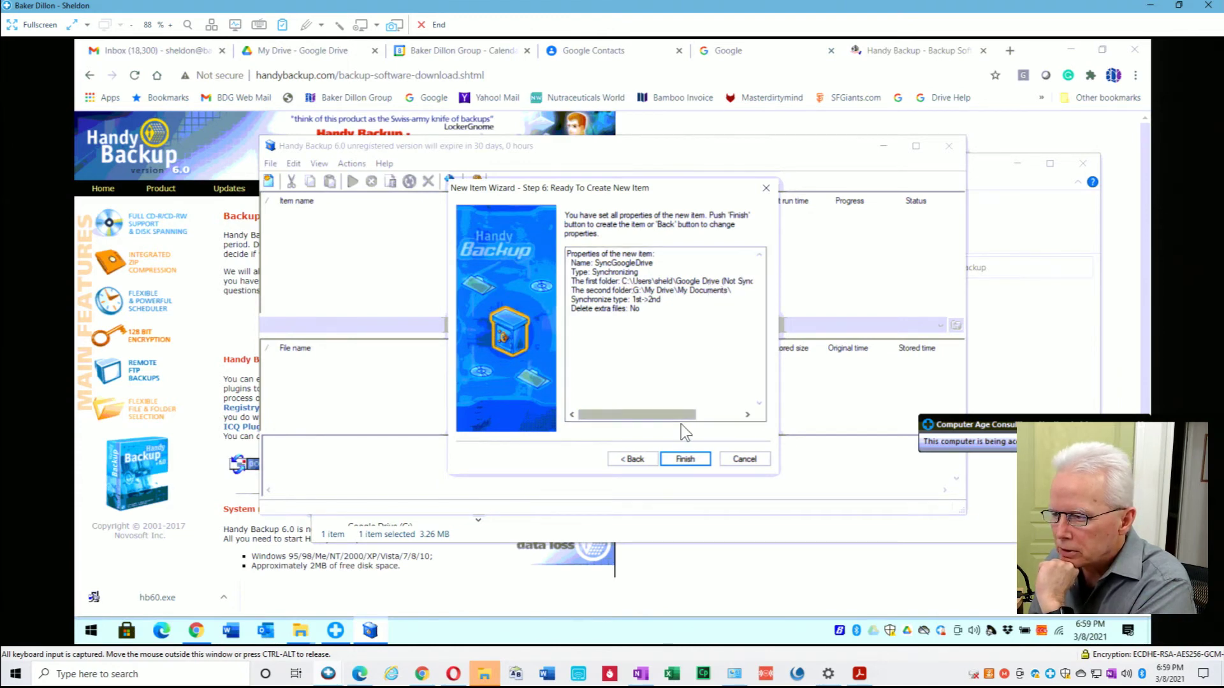
click(736, 415)
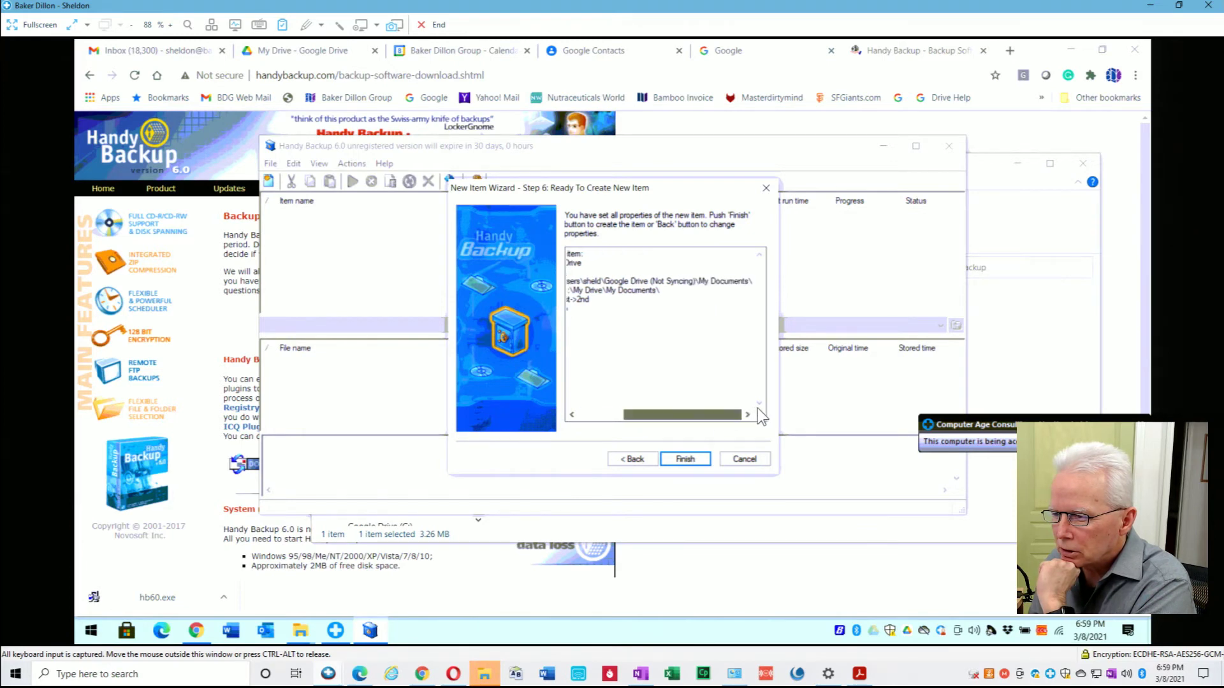
drag(673, 419, 645, 424)
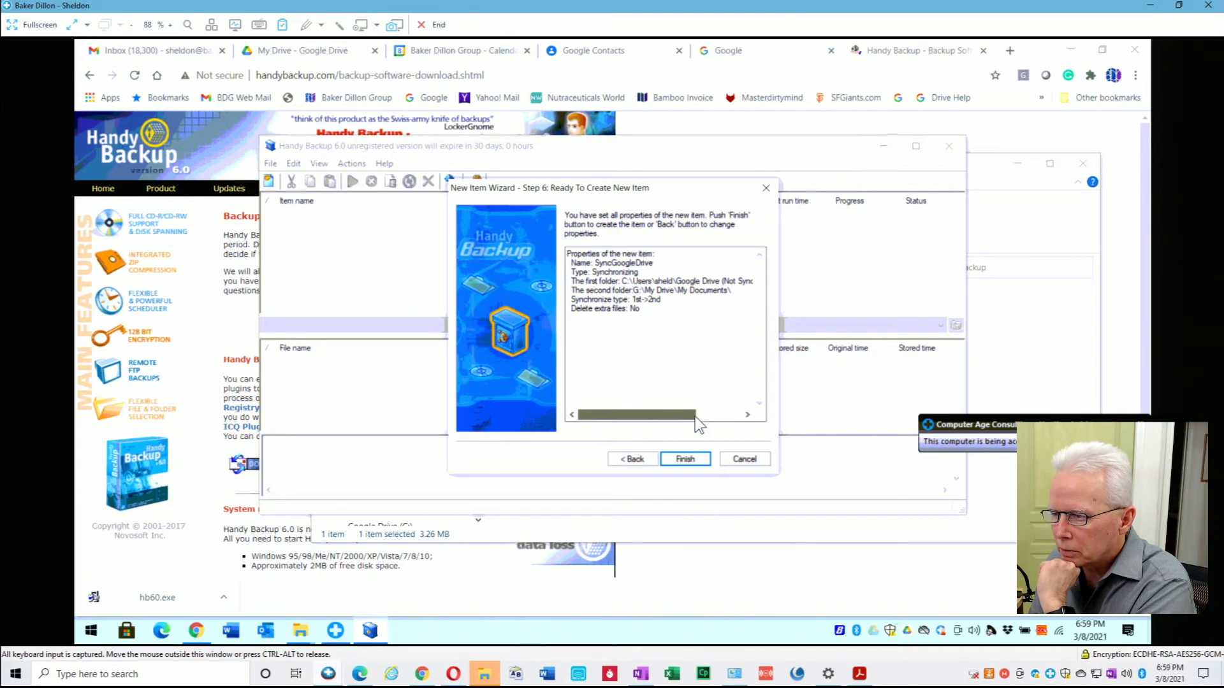
drag(693, 421, 741, 423)
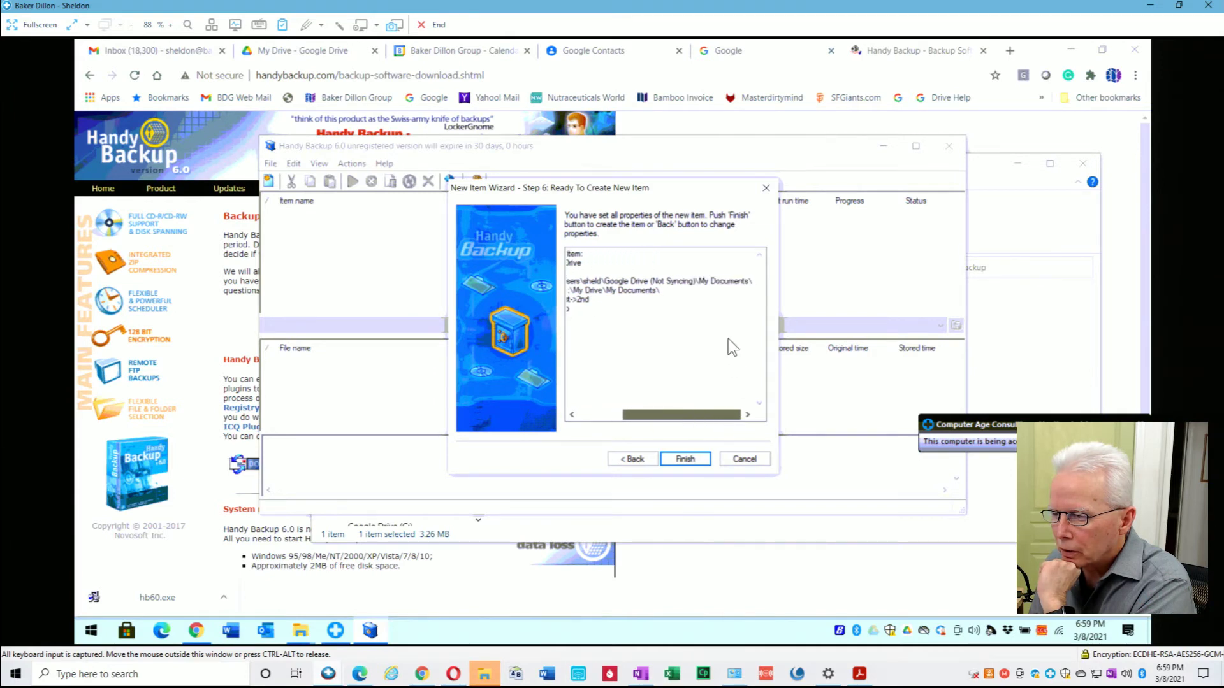
click(686, 460)
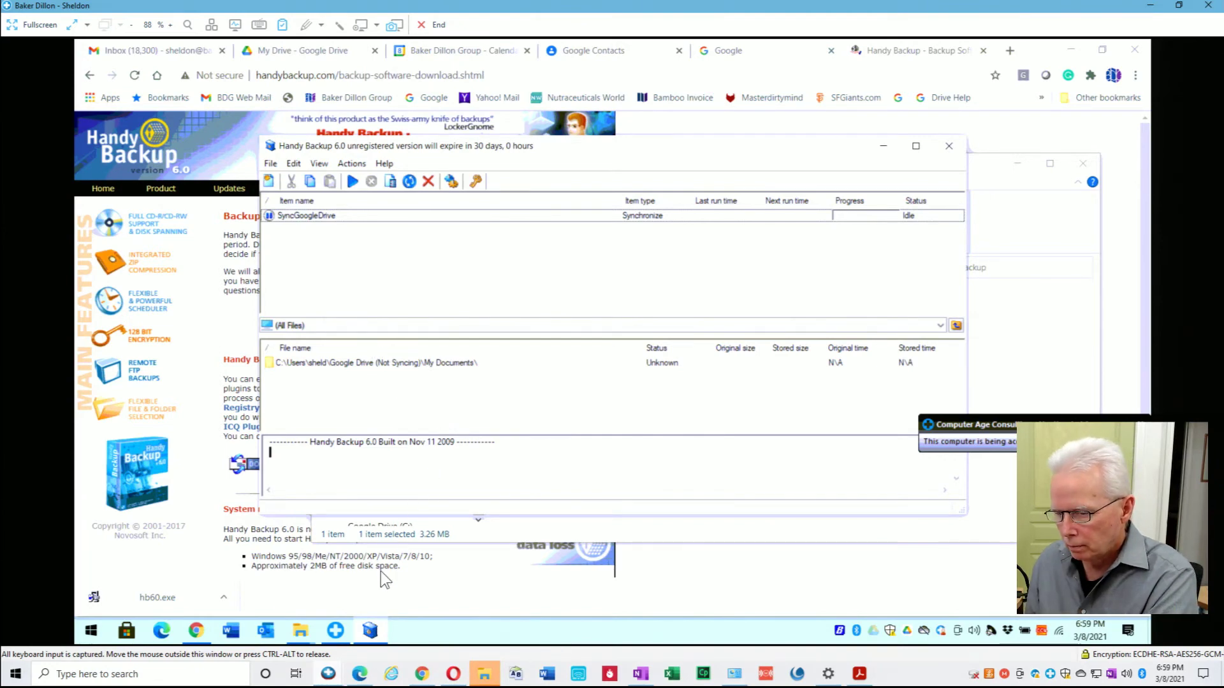
- Switch to the two File Explorer windows and open My Documents inside Google Drive (Not Syncing) beside the My Drive copy
mouse_move(304, 636)
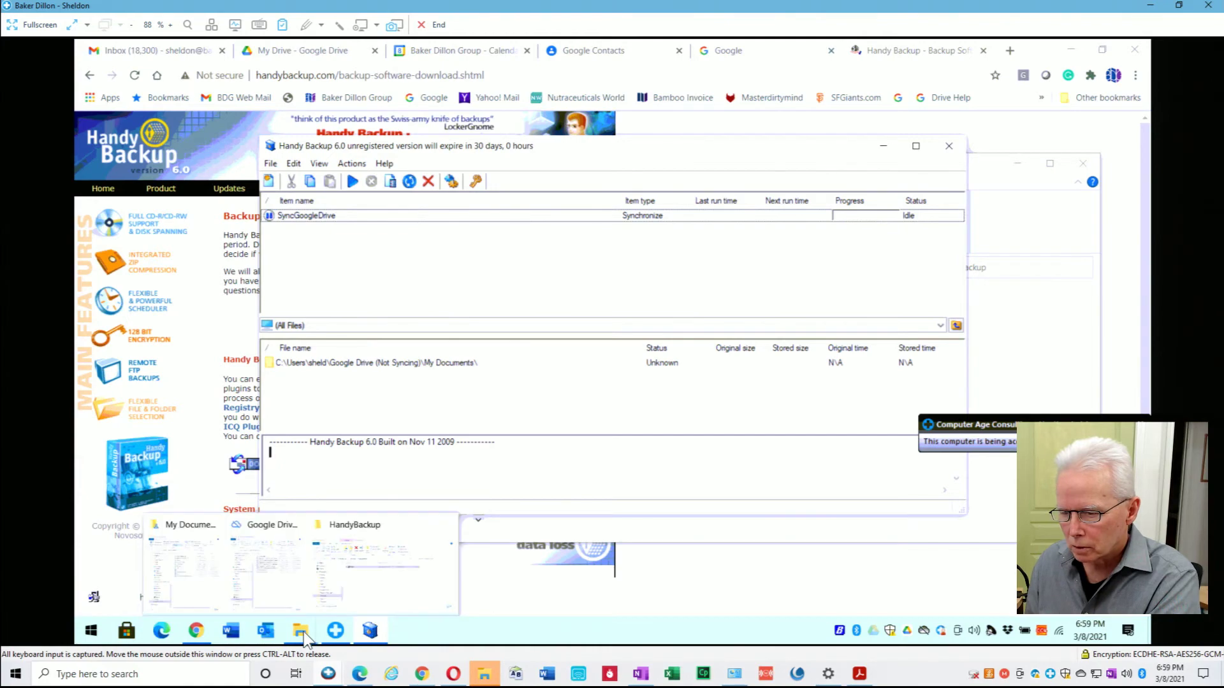
click(282, 598)
mouse_move(301, 638)
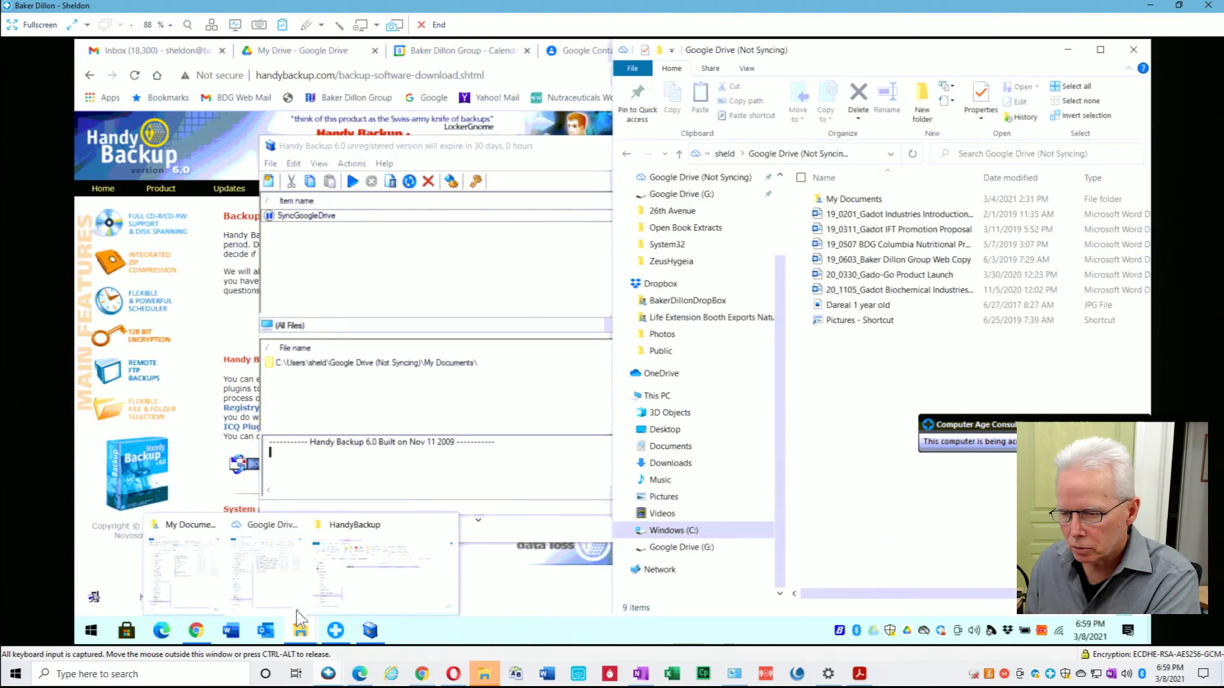
click(205, 575)
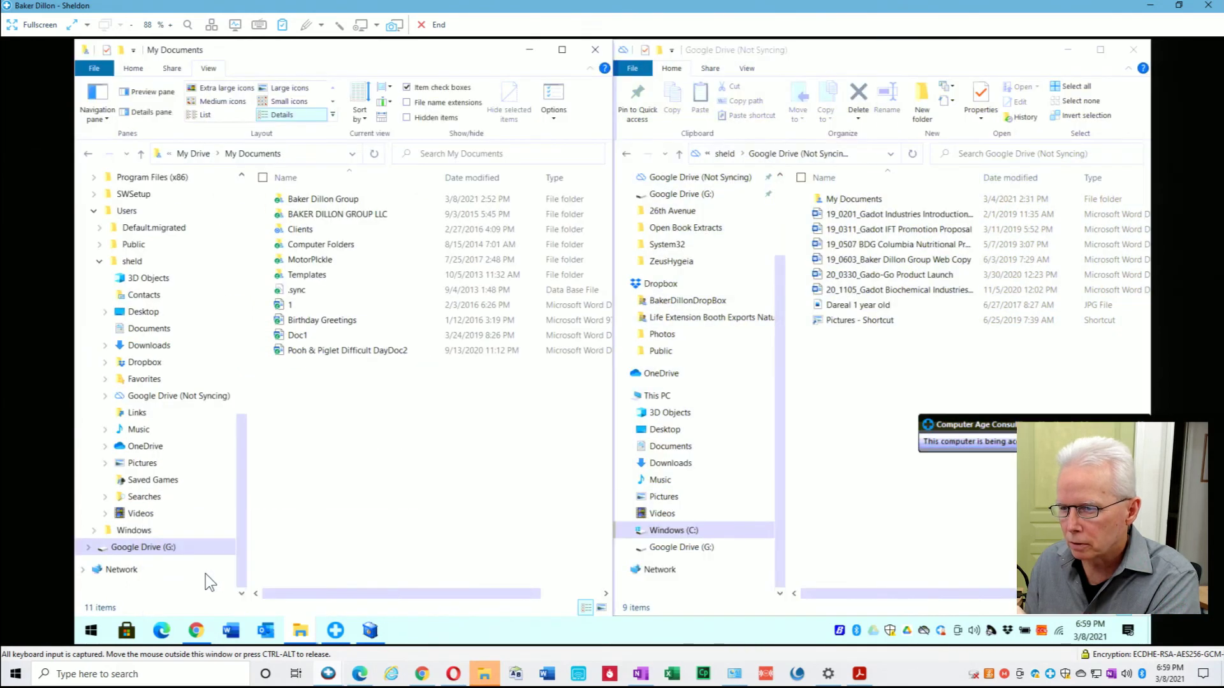
click(837, 159)
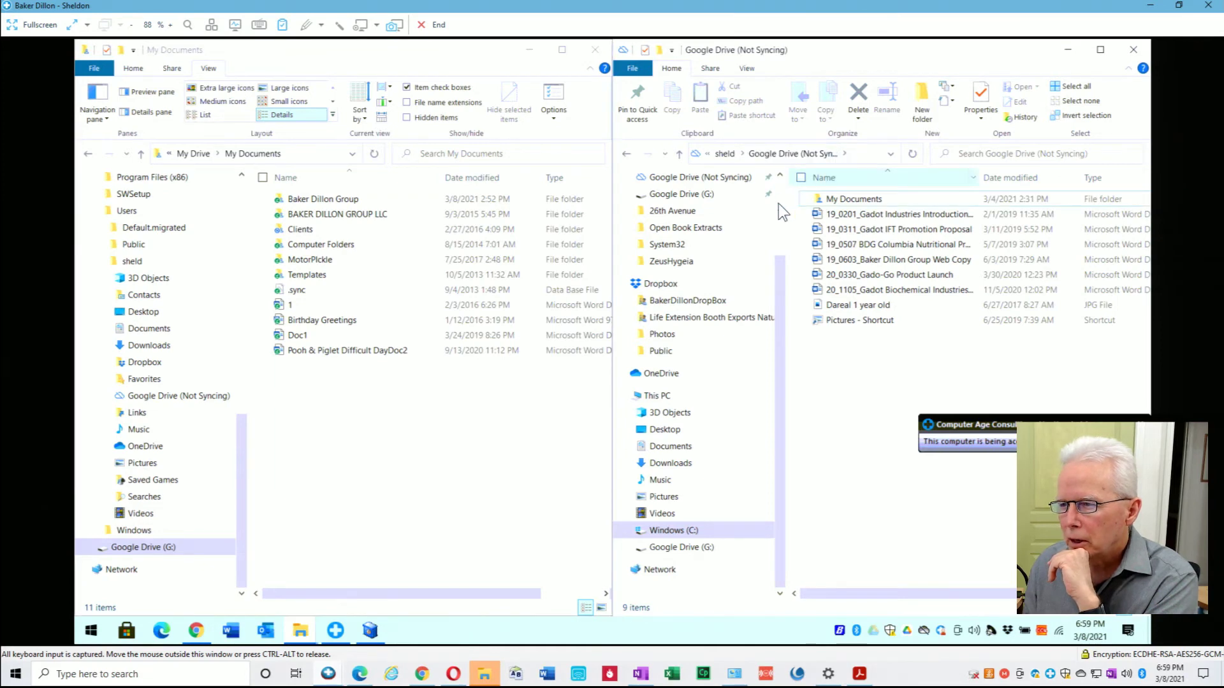
double_click(831, 196)
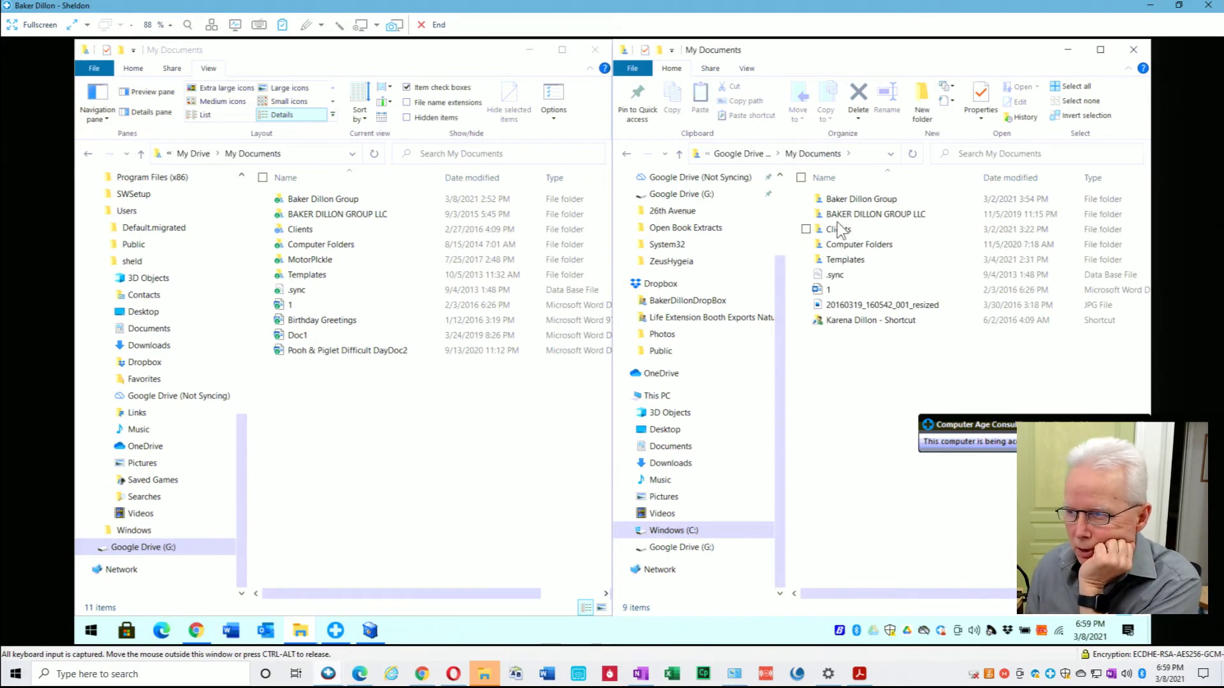
- Reveal the full paths of both My Documents folders and compare their locations and contents
click(868, 156)
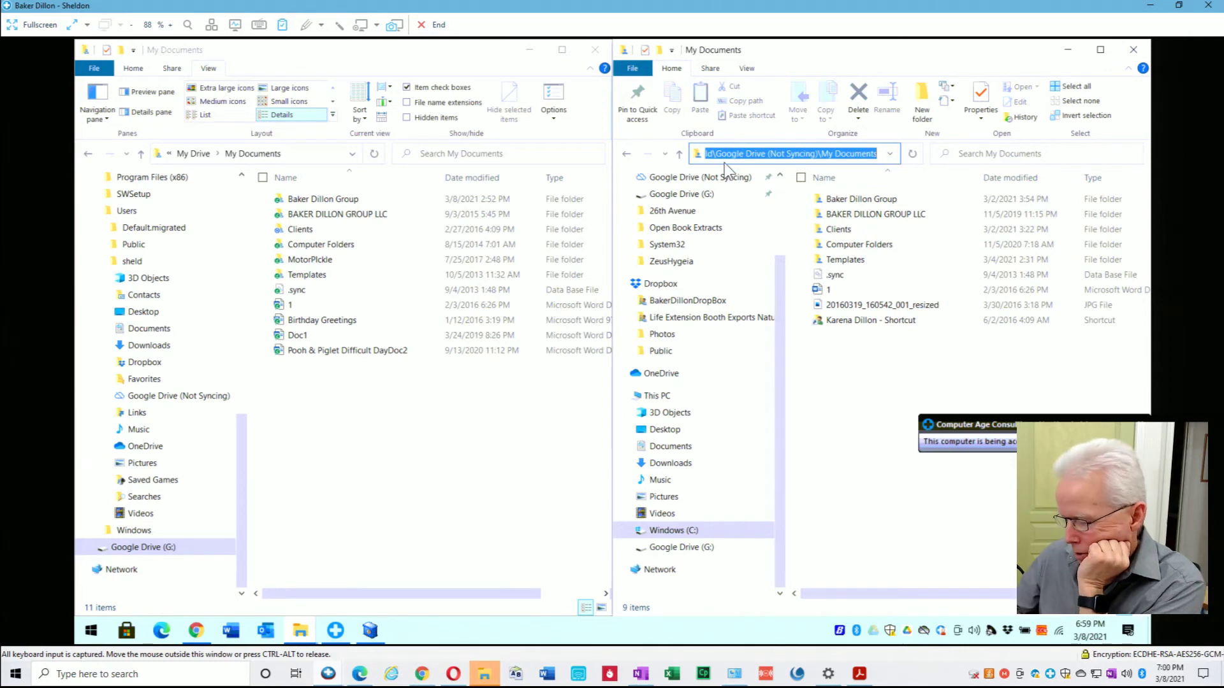
key(ctrl+a)
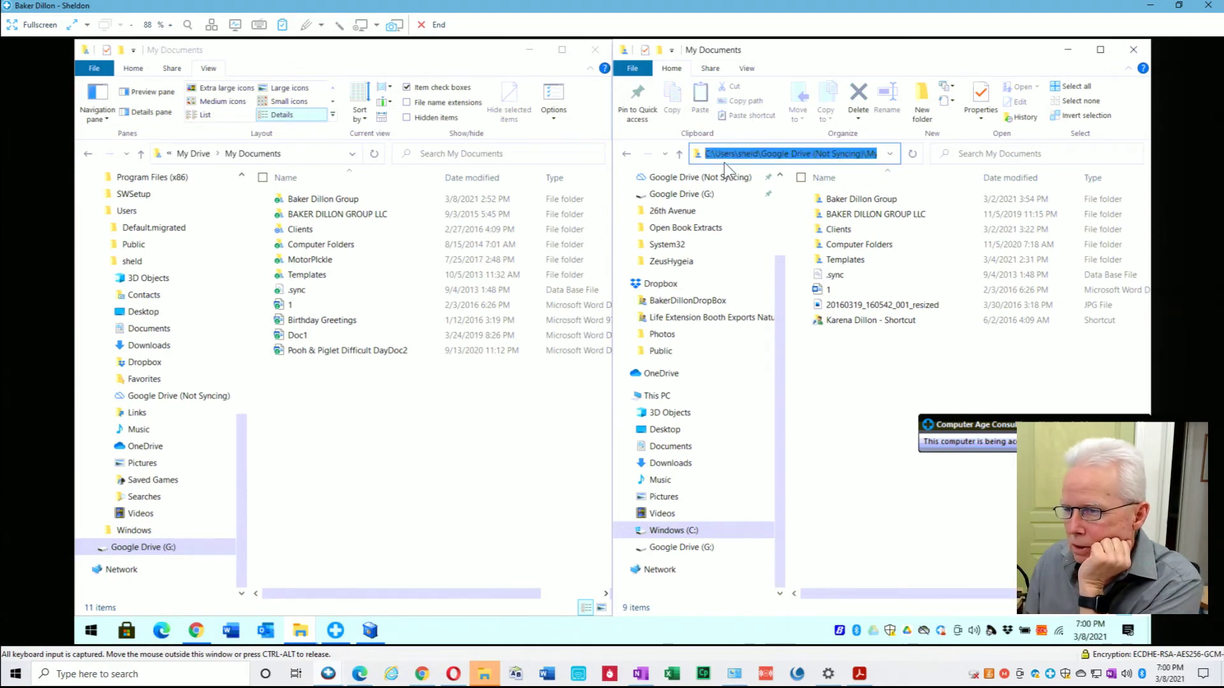
click(724, 162)
click(309, 158)
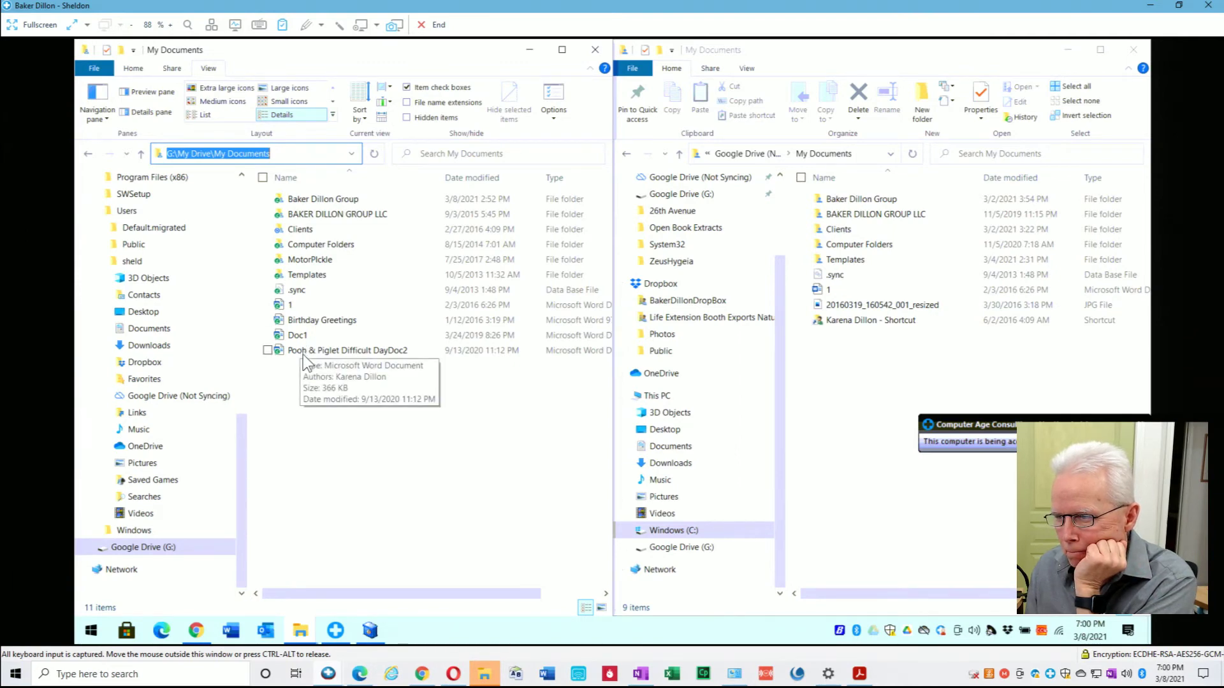
- Go up to Google Drive (Not Syncing) and My Drive in the two windows and compare their top-level files
click(744, 154)
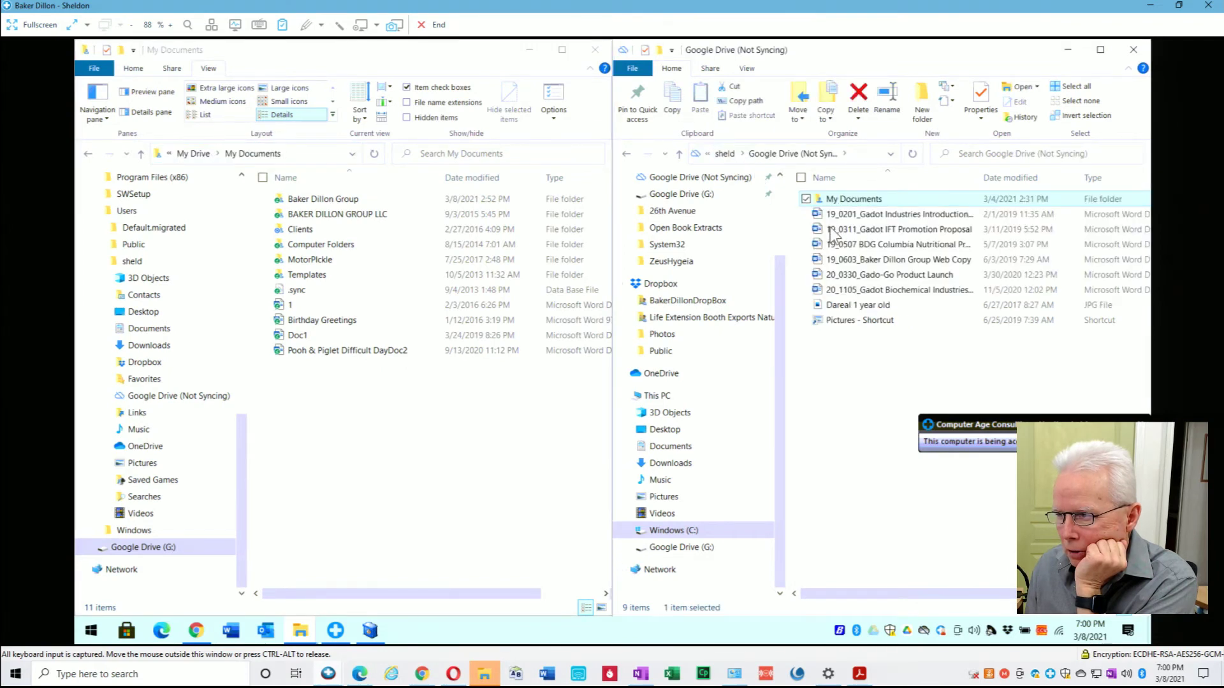
click(198, 154)
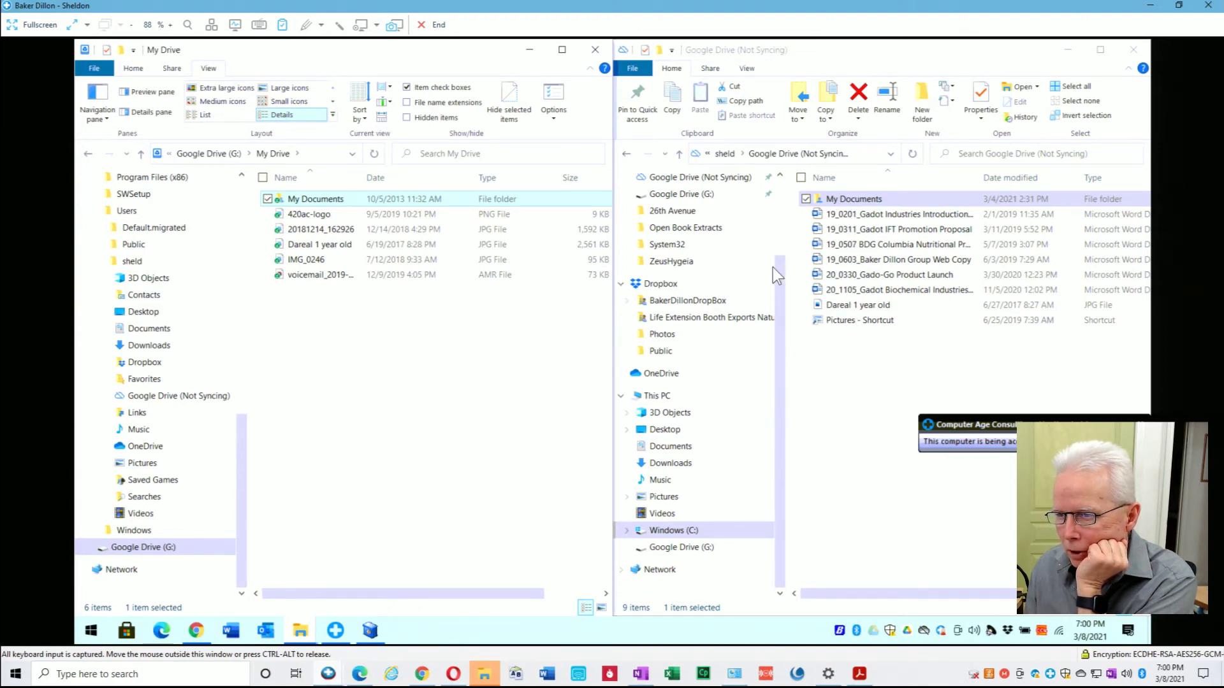
click(842, 215)
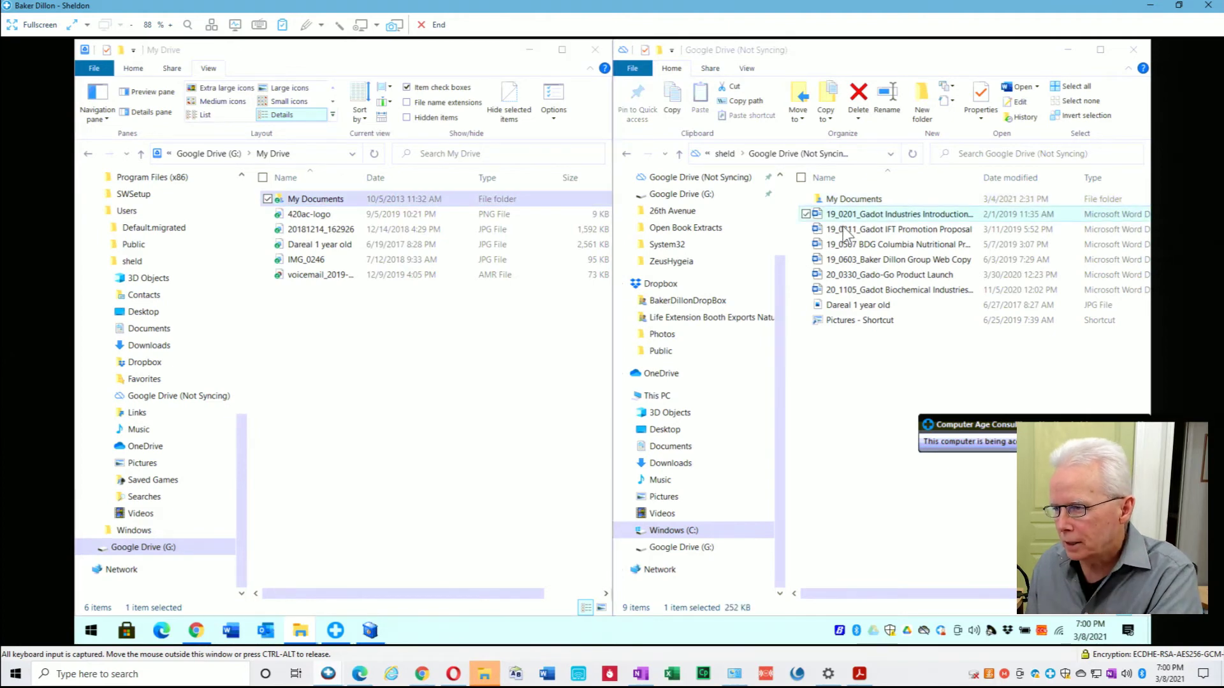
- Copy all loose files from Google Drive (Not Syncing) into My Drive, keeping only My Drive's existing version of the conflicting JPG
shift+click(852, 322)
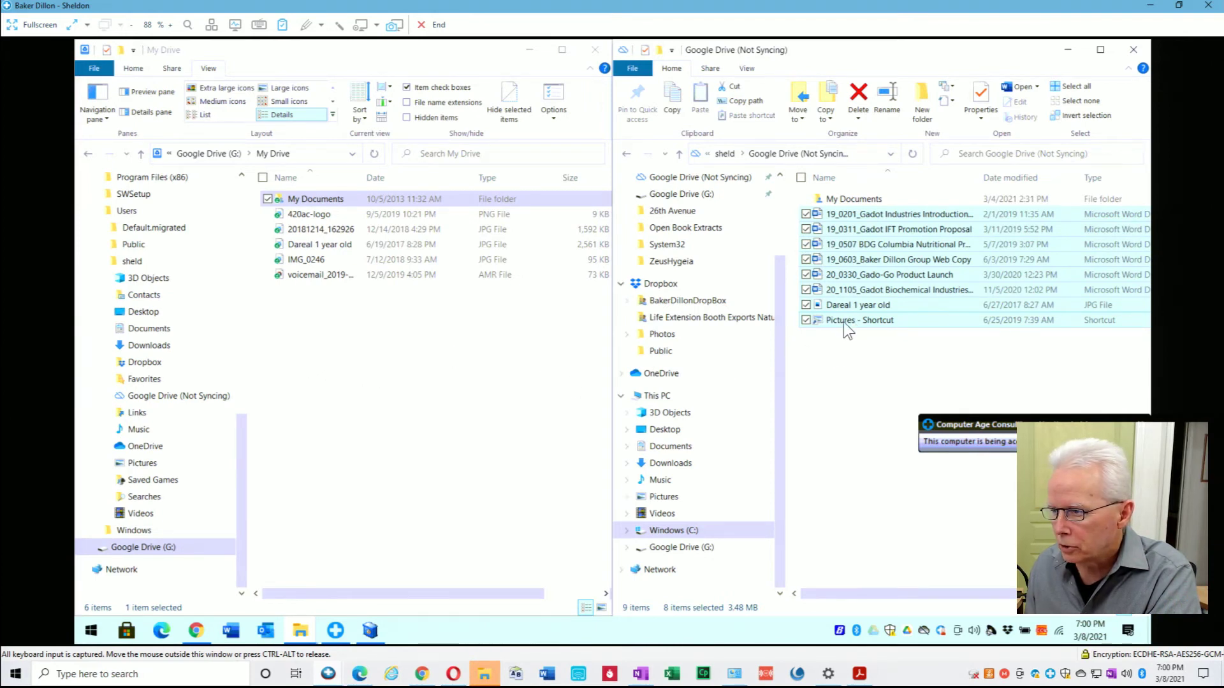
drag(839, 324, 426, 404)
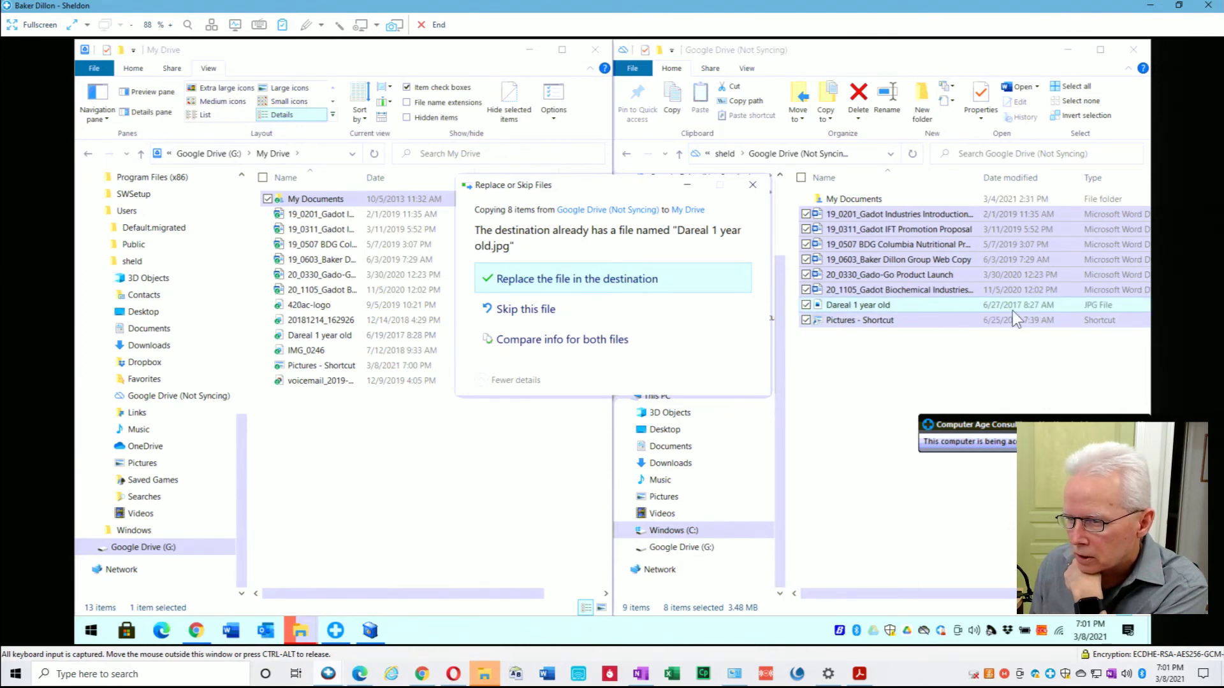
click(597, 341)
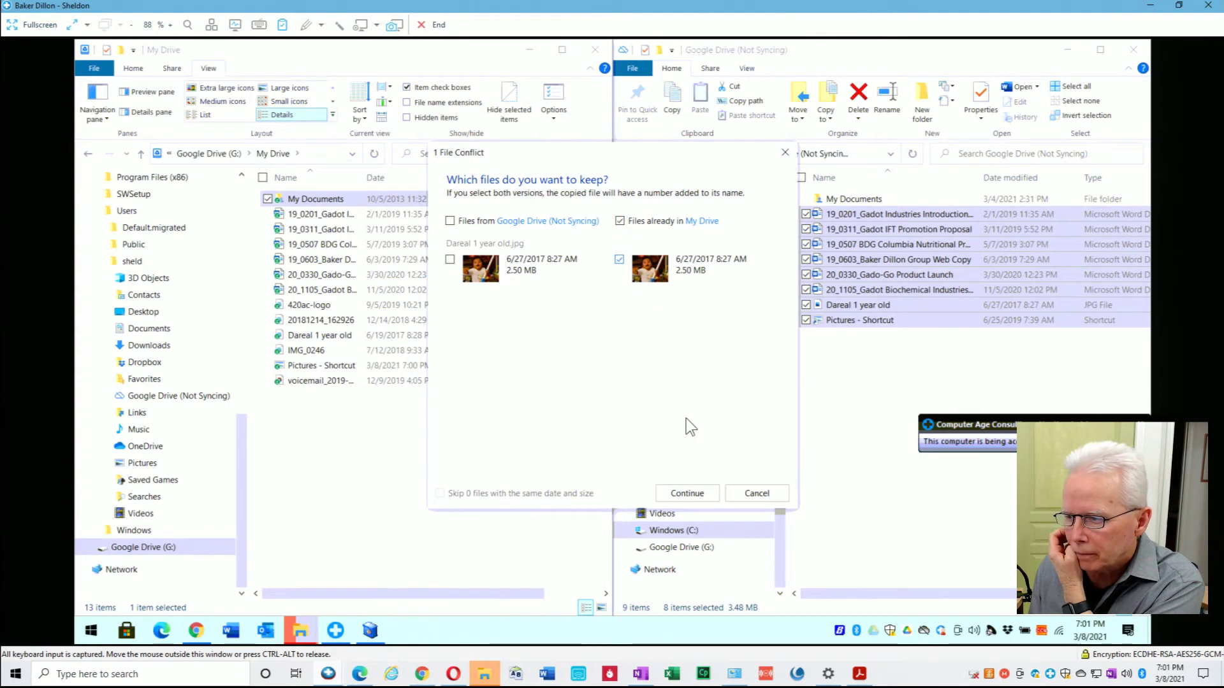
click(687, 494)
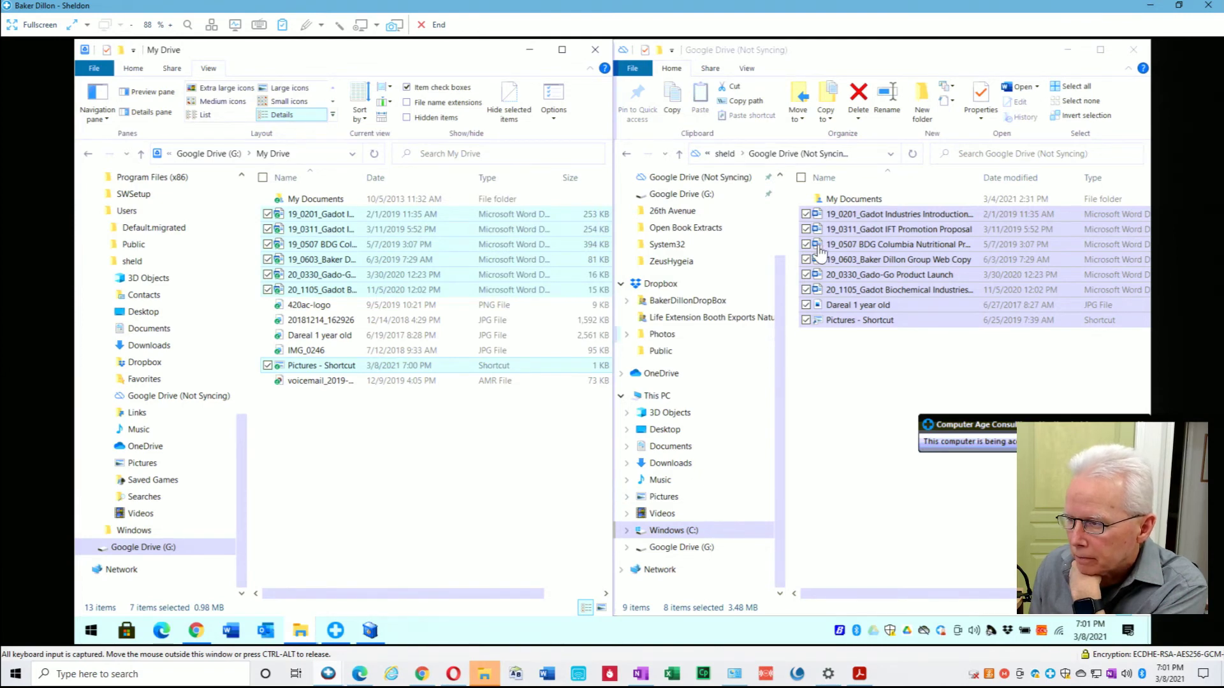
- Open My Documents in both folder windows, switch to Handy Backup and execute the SyncGoogleDrive item beside them
double_click(838, 201)
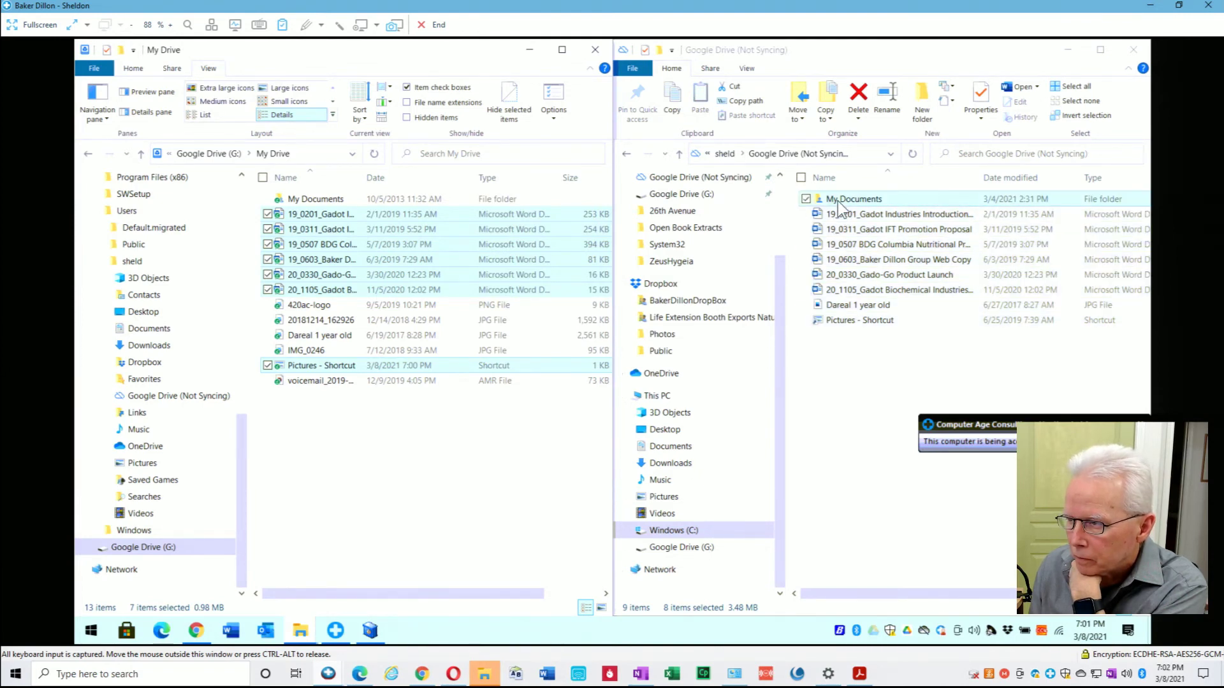
double_click(329, 203)
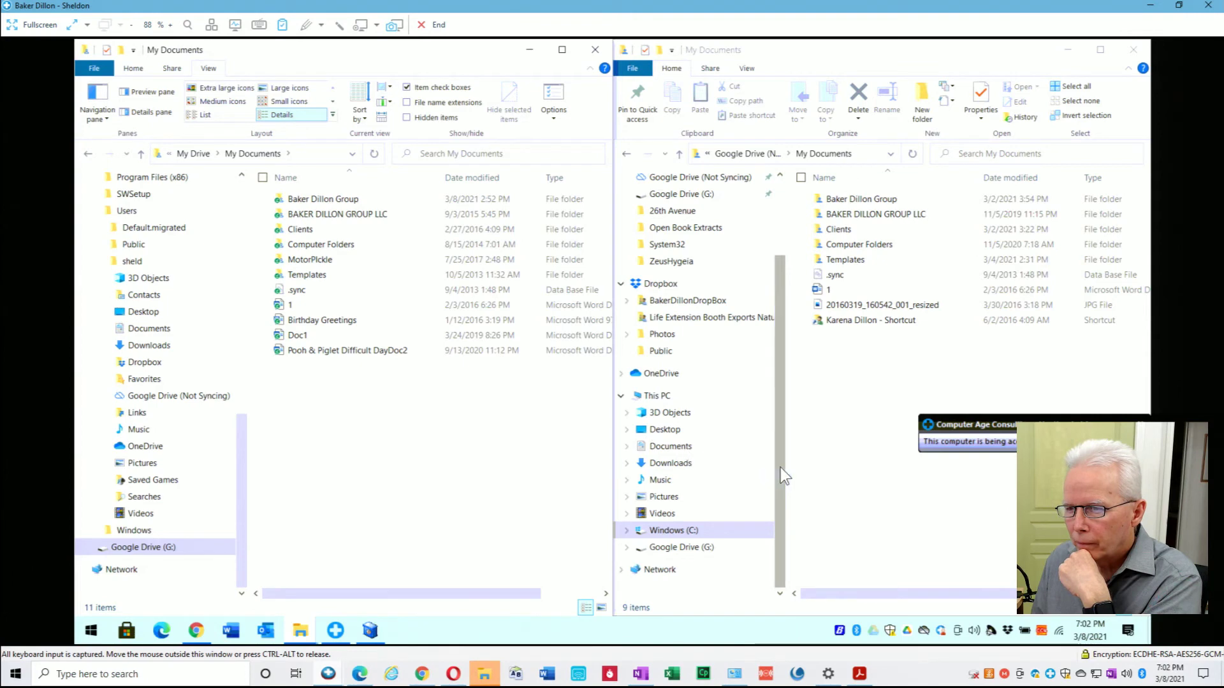
click(372, 632)
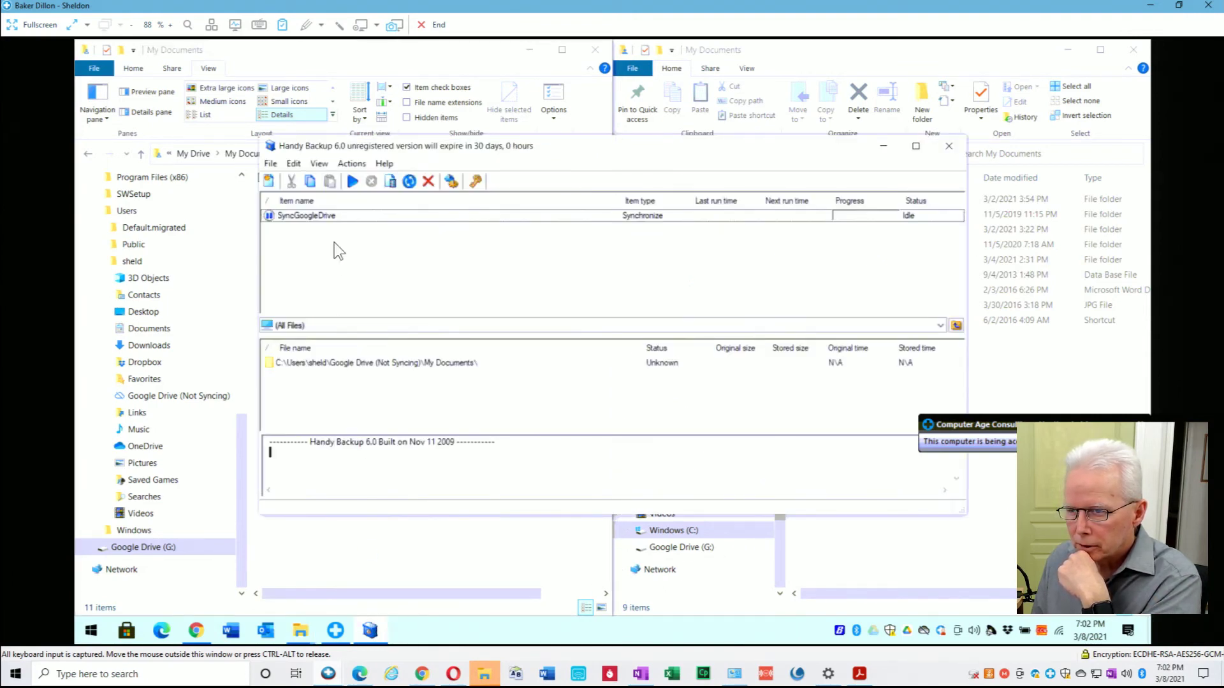
click(332, 217)
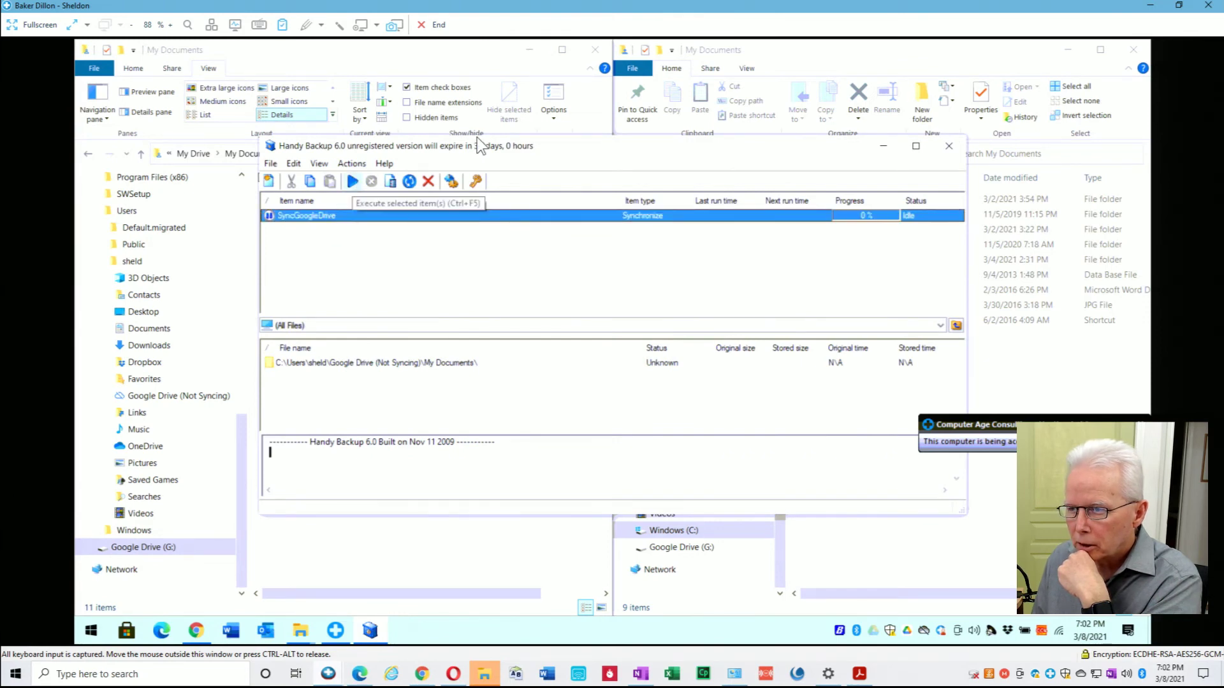
drag(550, 146, 622, 396)
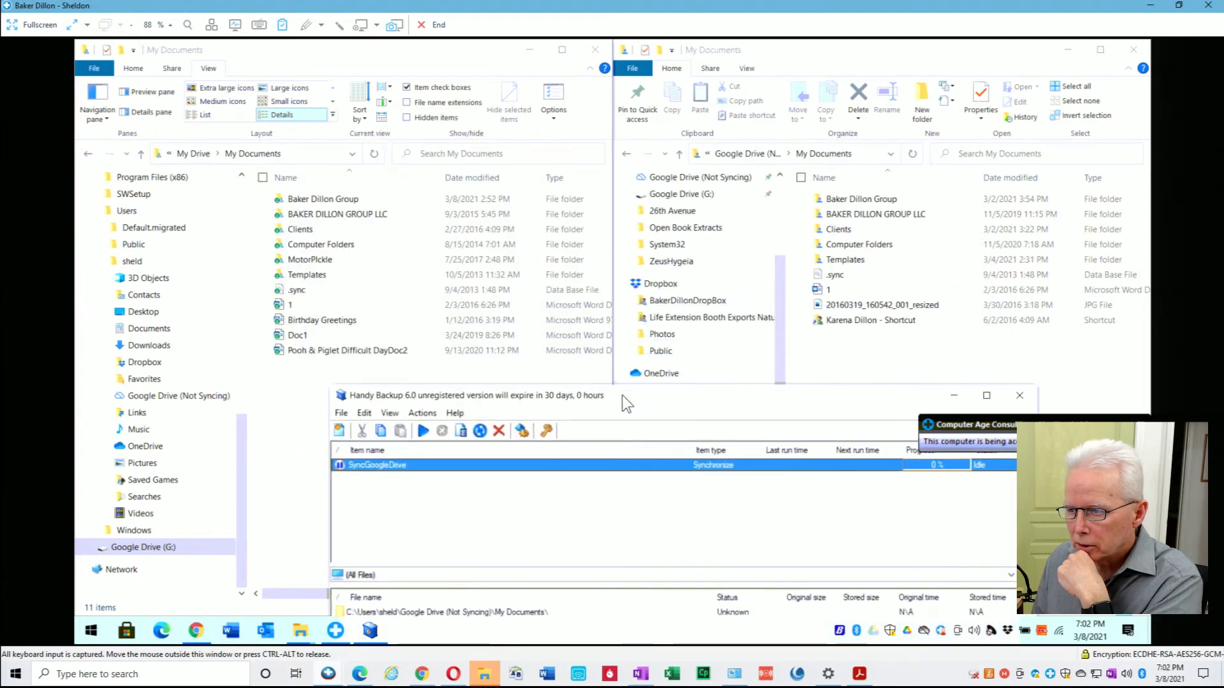
click(422, 434)
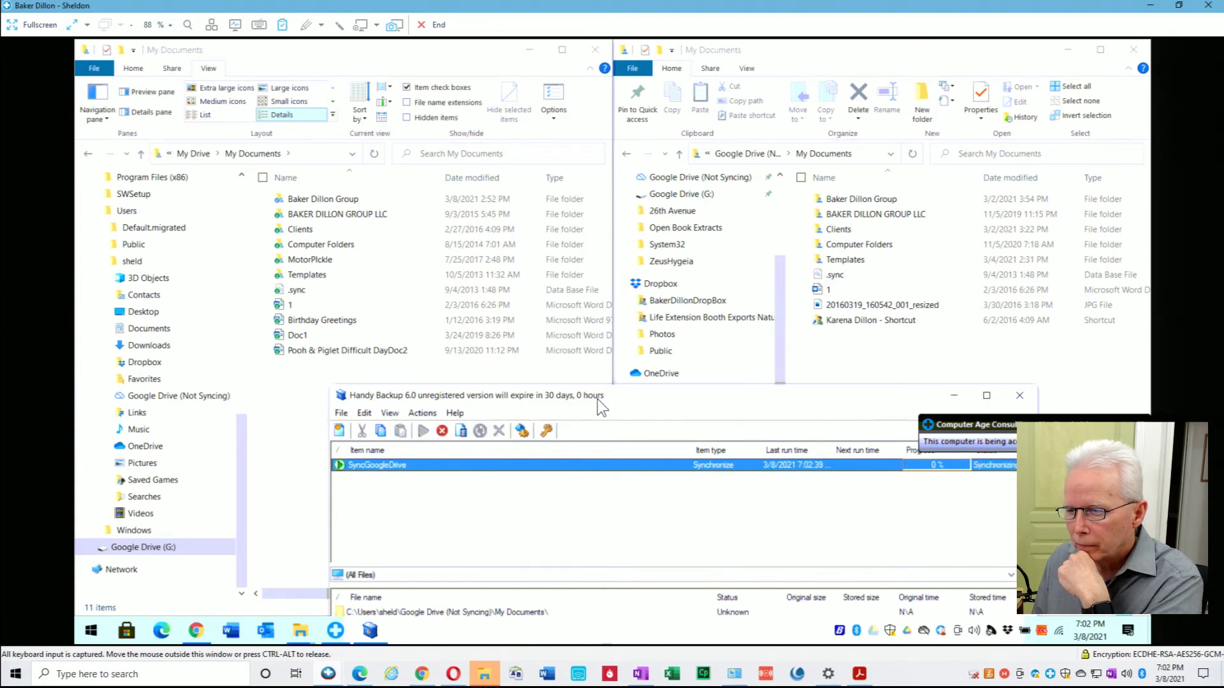
- Refresh My Drive's My Documents folder and reposition the Handy Backup window to monitor the running synchronization and its log
drag(609, 397, 660, 403)
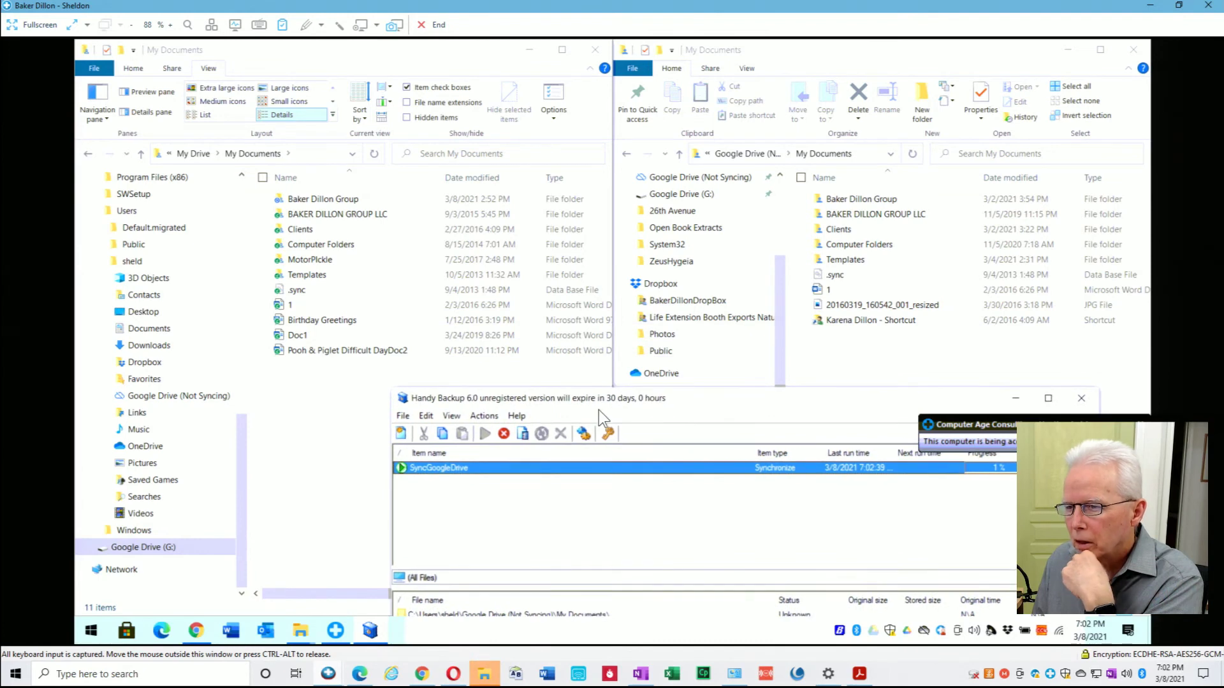
click(345, 433)
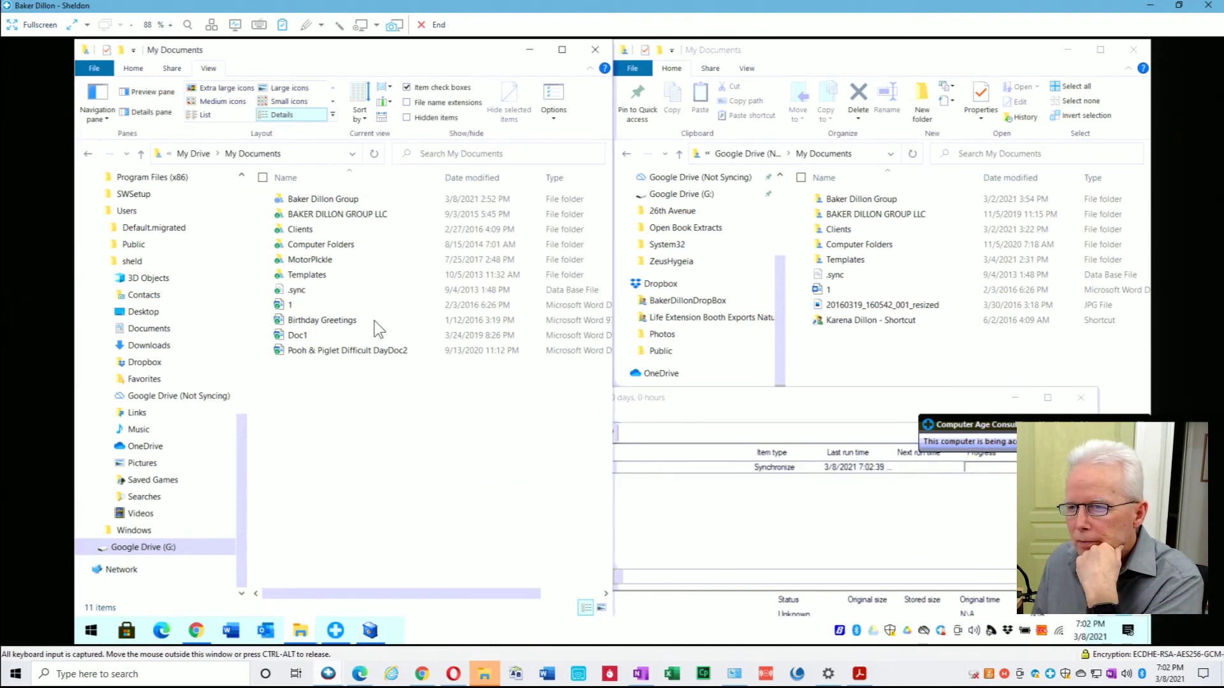
click(375, 154)
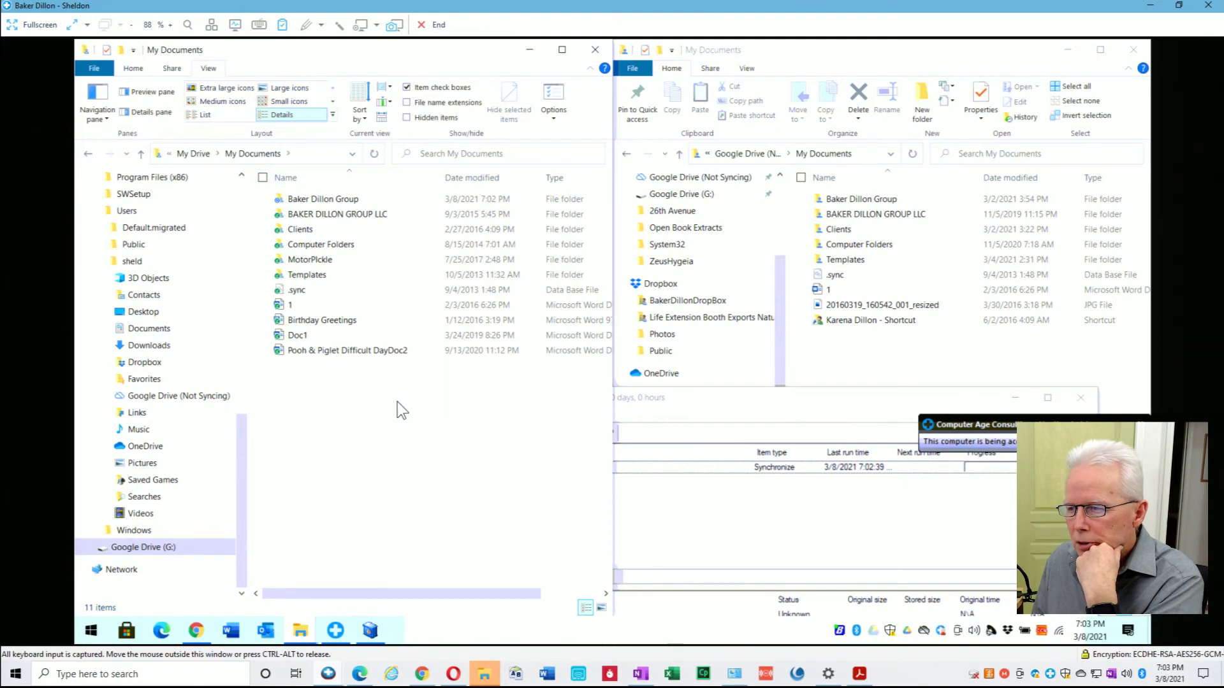
click(695, 405)
drag(698, 399, 710, 337)
drag(712, 293, 724, 434)
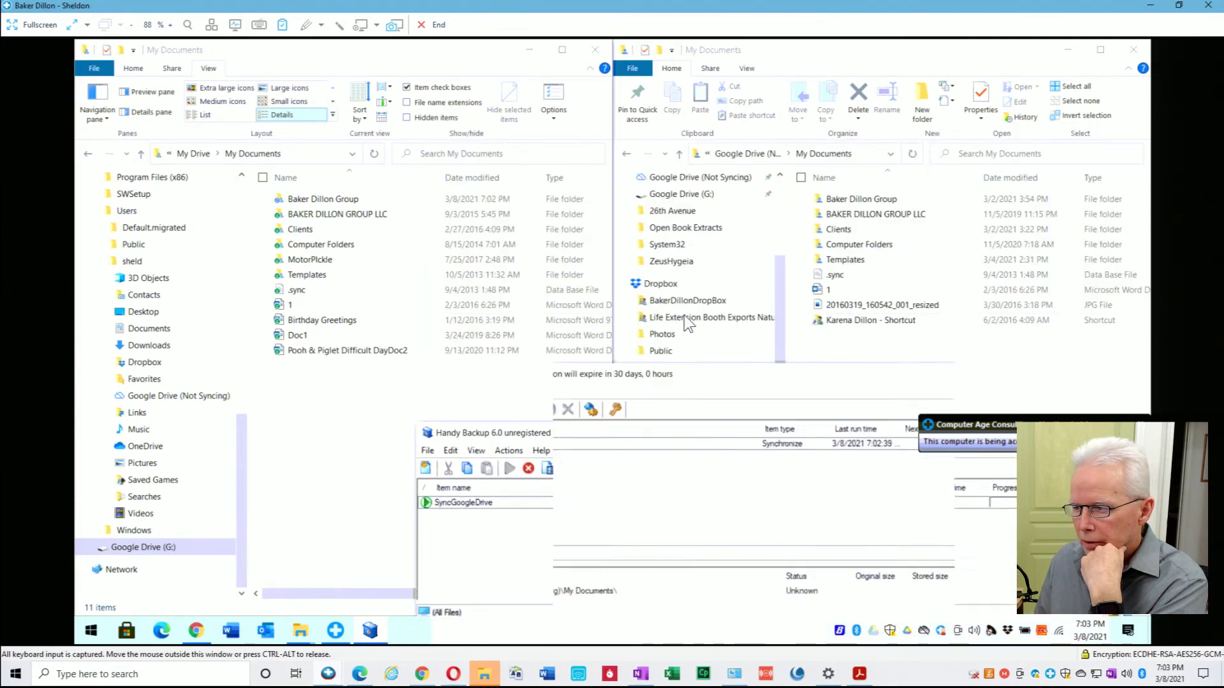
drag(683, 316, 670, 181)
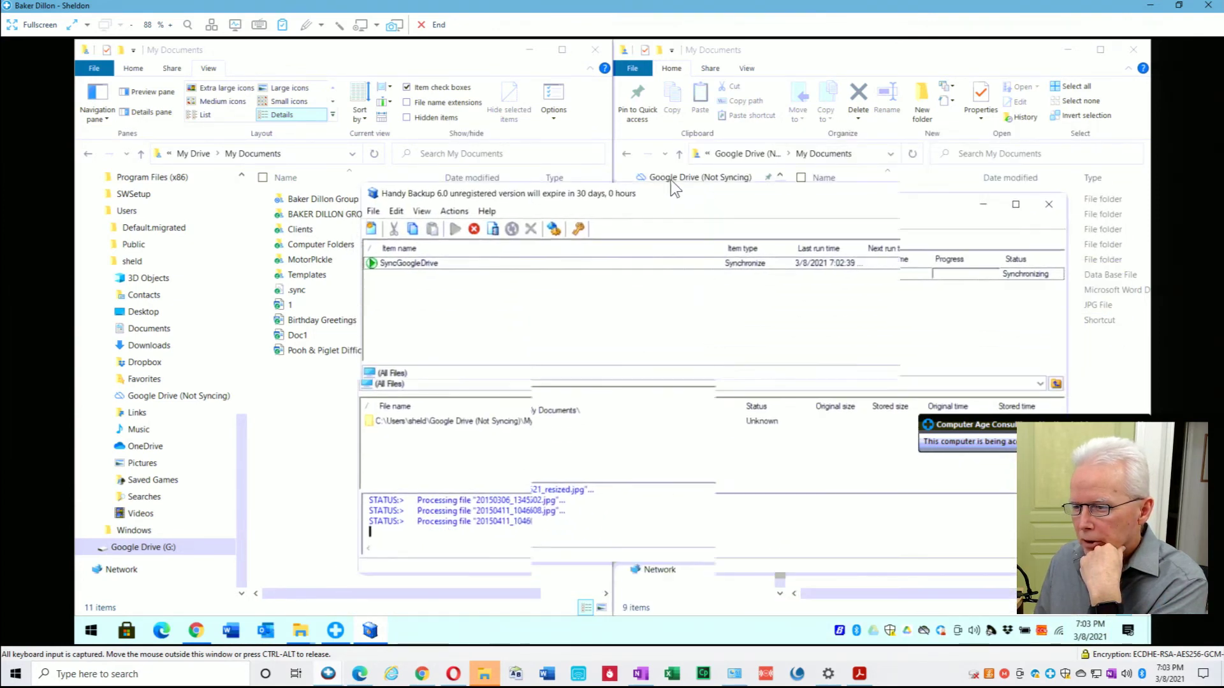
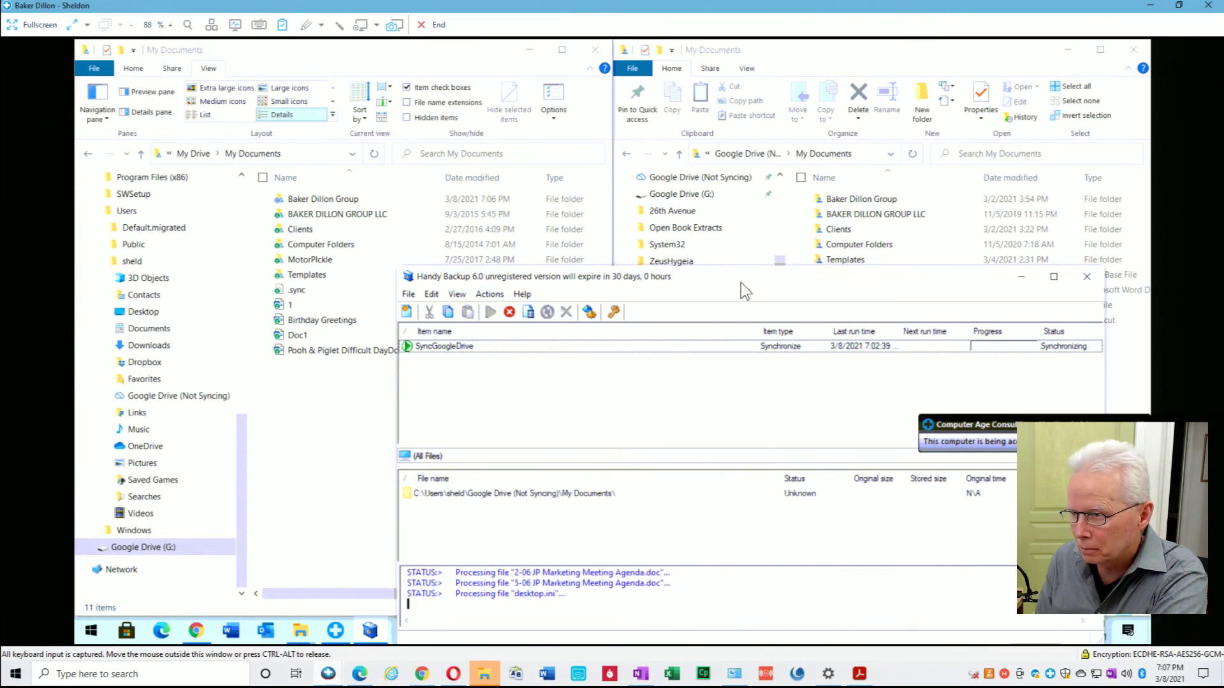
drag(741, 283, 730, 235)
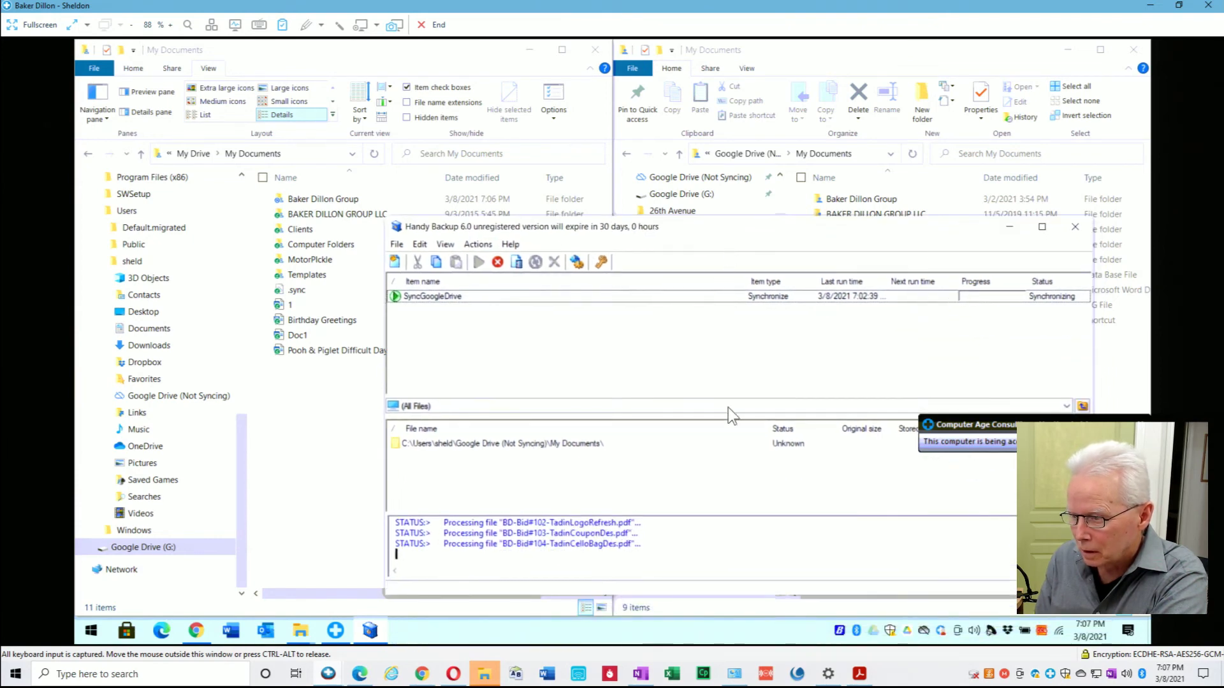
- Check Google Drive's upload activity, inspect the sync status inside Baker Dillon Group and ASPIRA, and return to My Documents
click(907, 632)
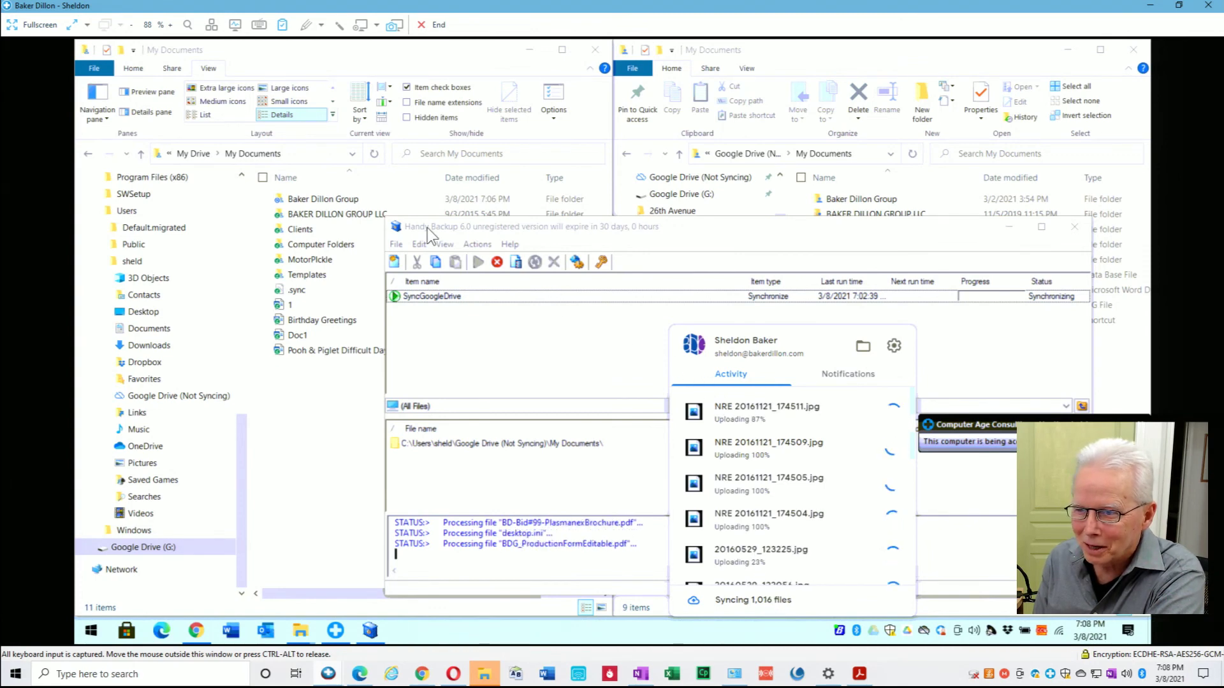
click(337, 202)
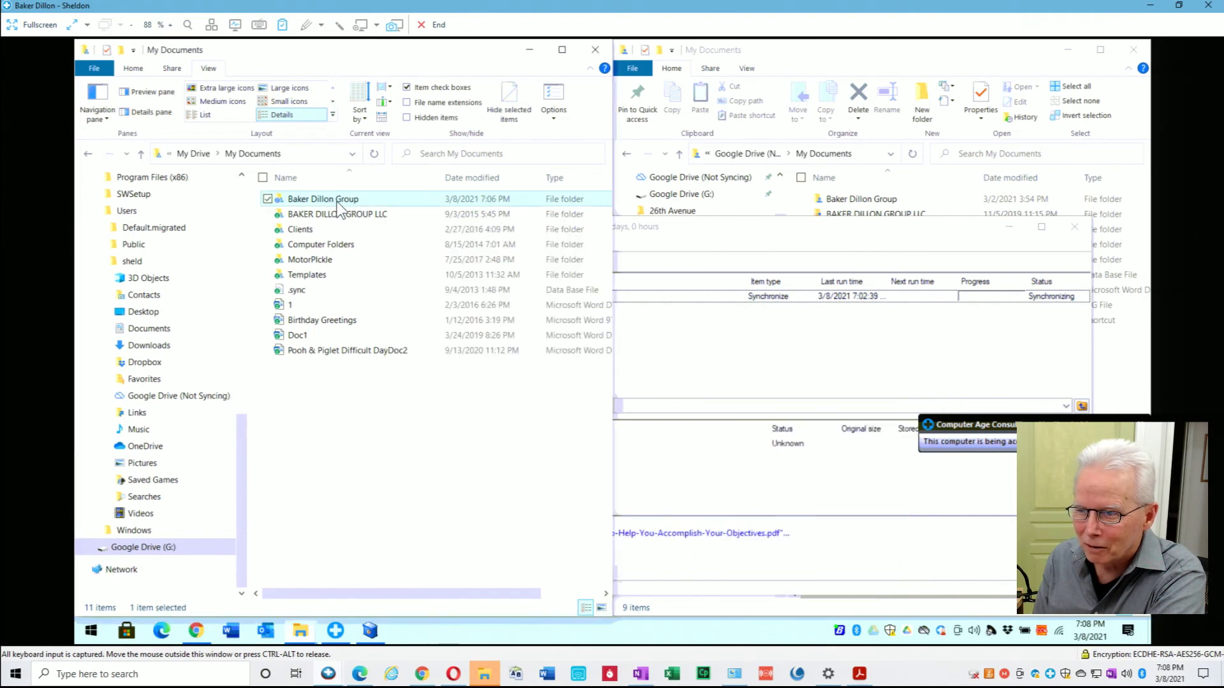
double_click(335, 201)
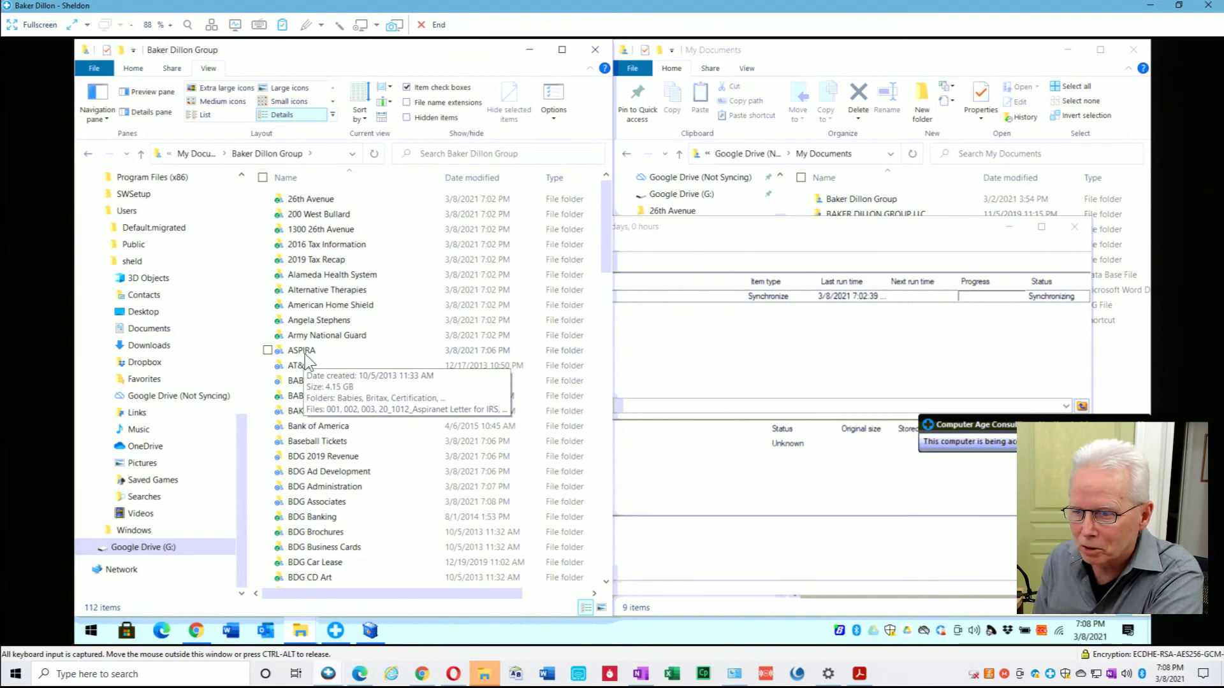
double_click(304, 352)
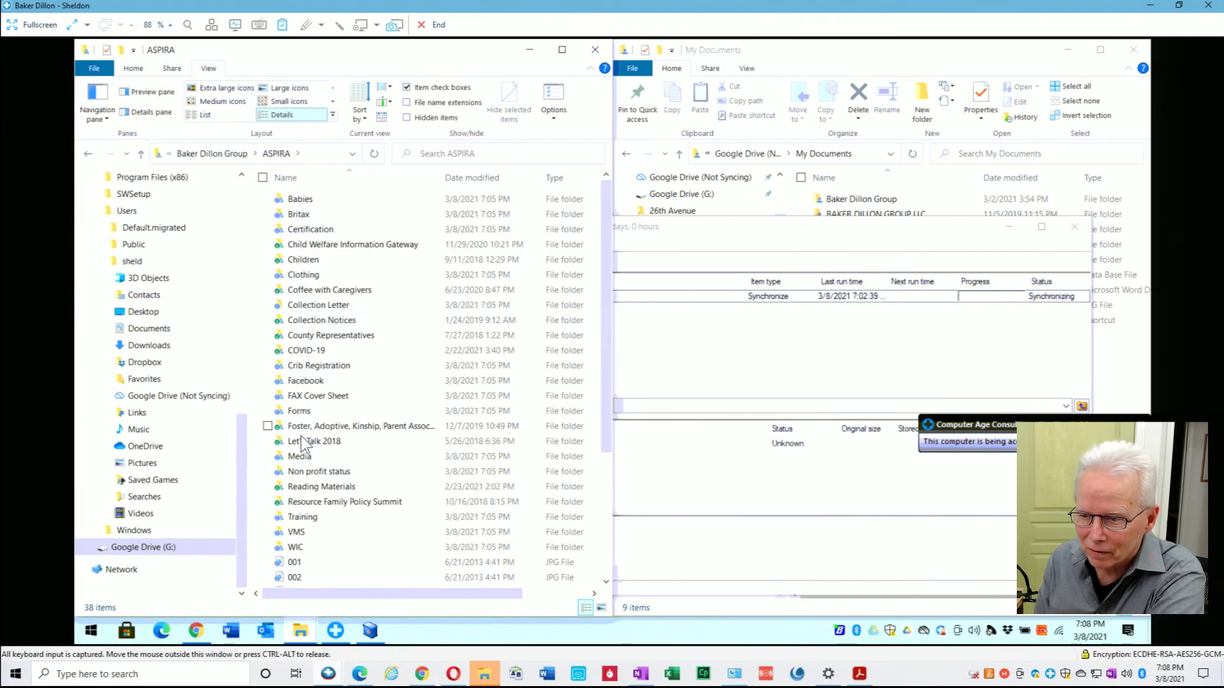
click(230, 158)
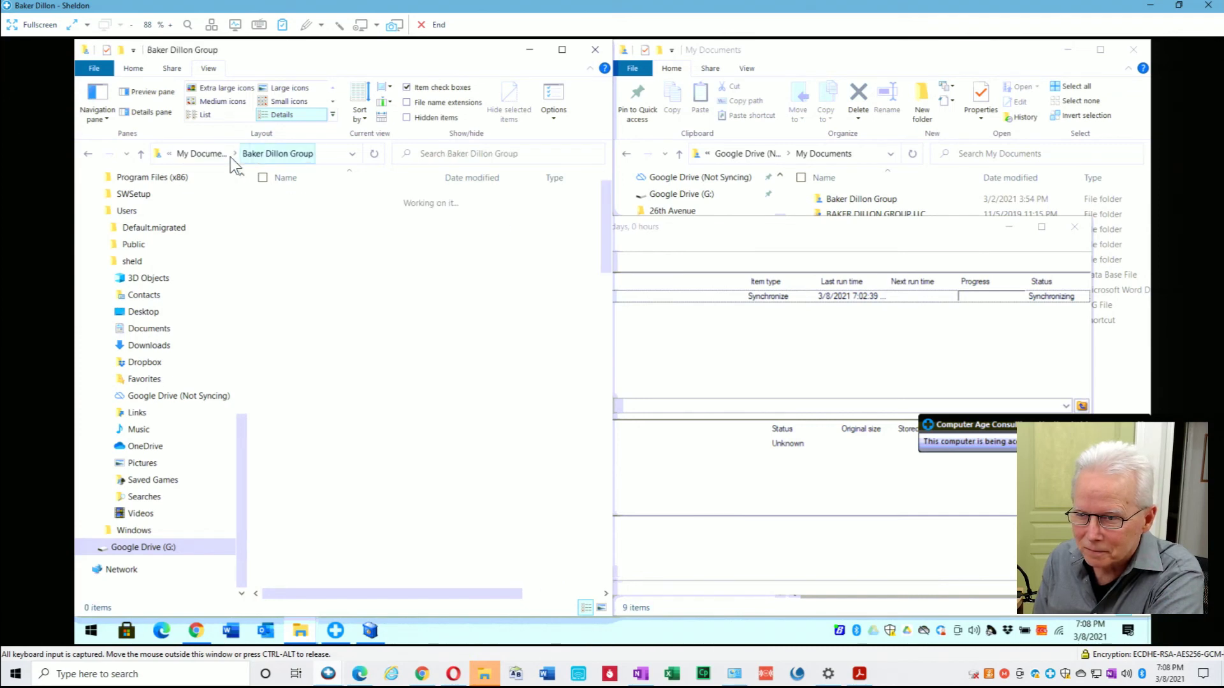
click(199, 156)
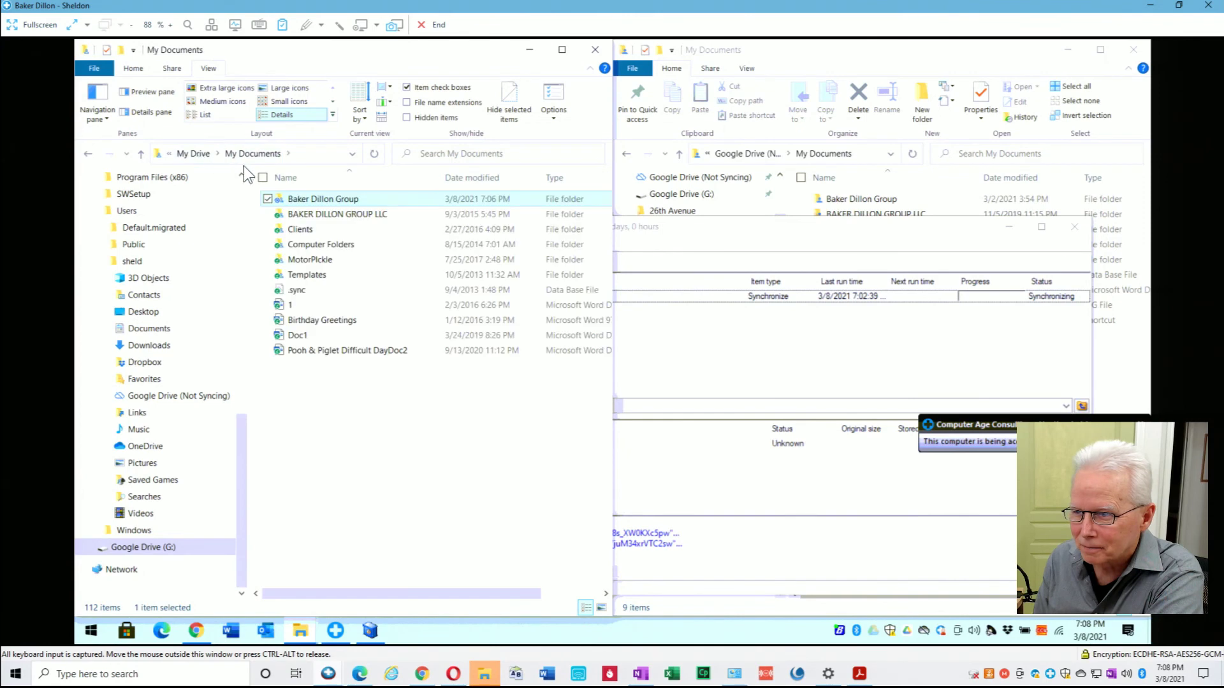
- Review Google Drive's activity list from the newest to the oldest entry for the sync status of the files
click(694, 240)
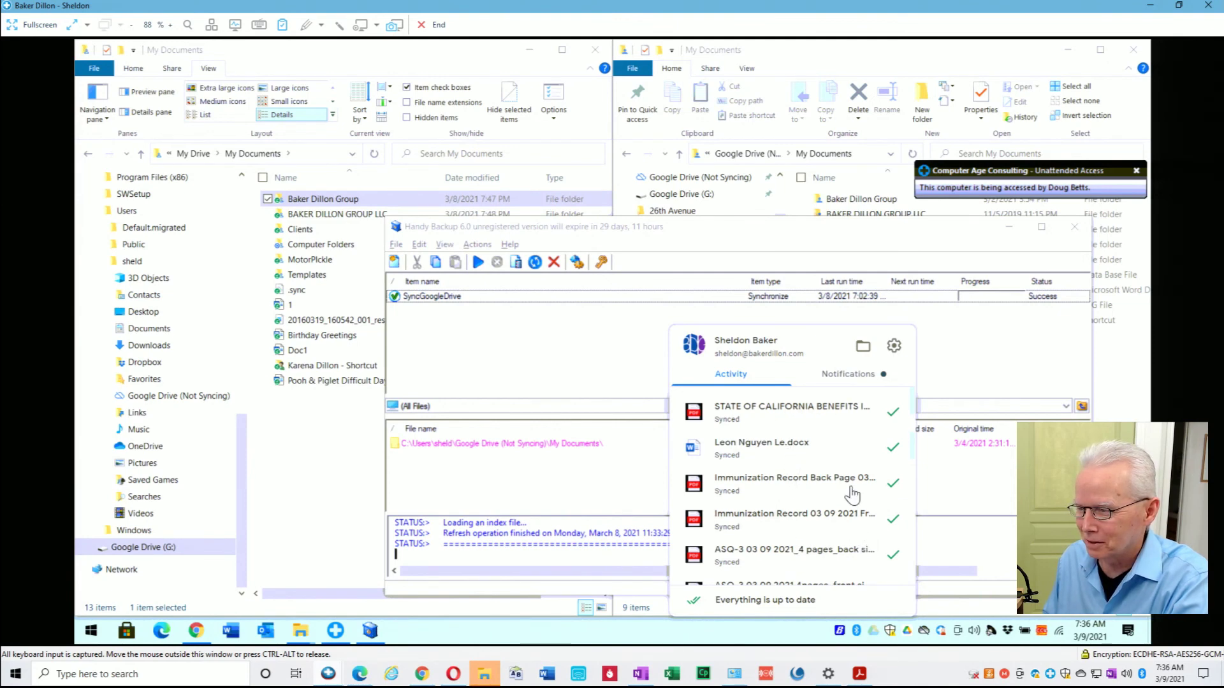
scroll(834, 490, down, 3)
scroll(835, 488, up, 3)
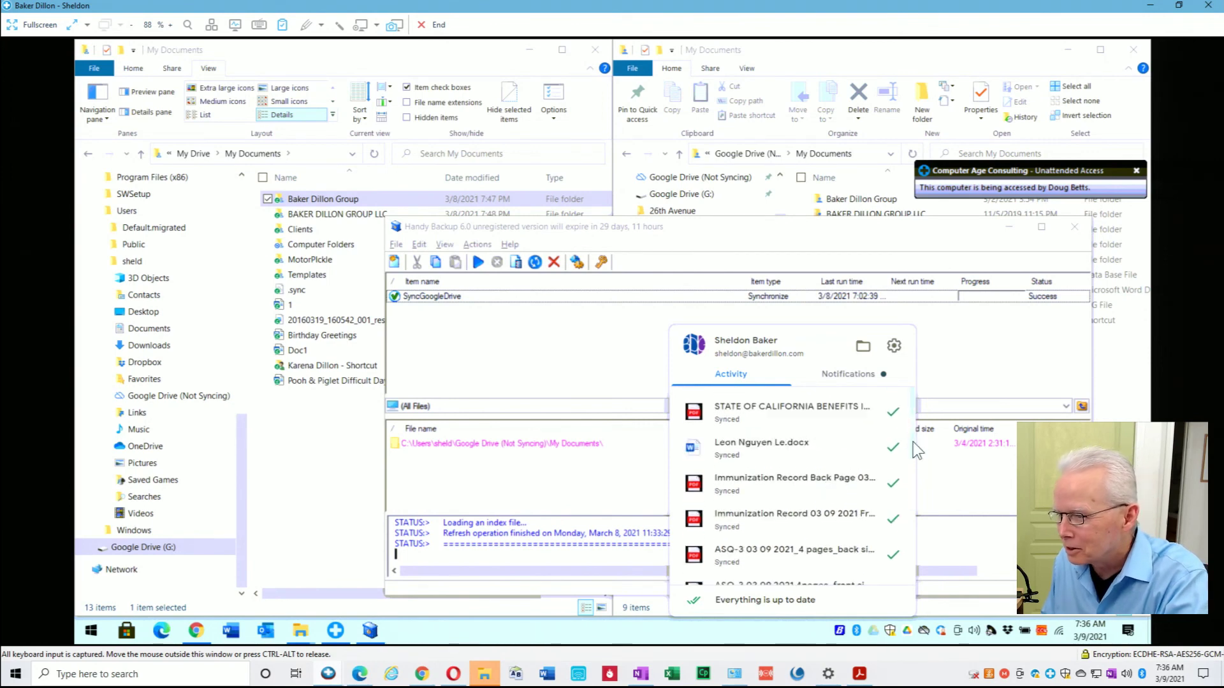
drag(914, 433, 913, 590)
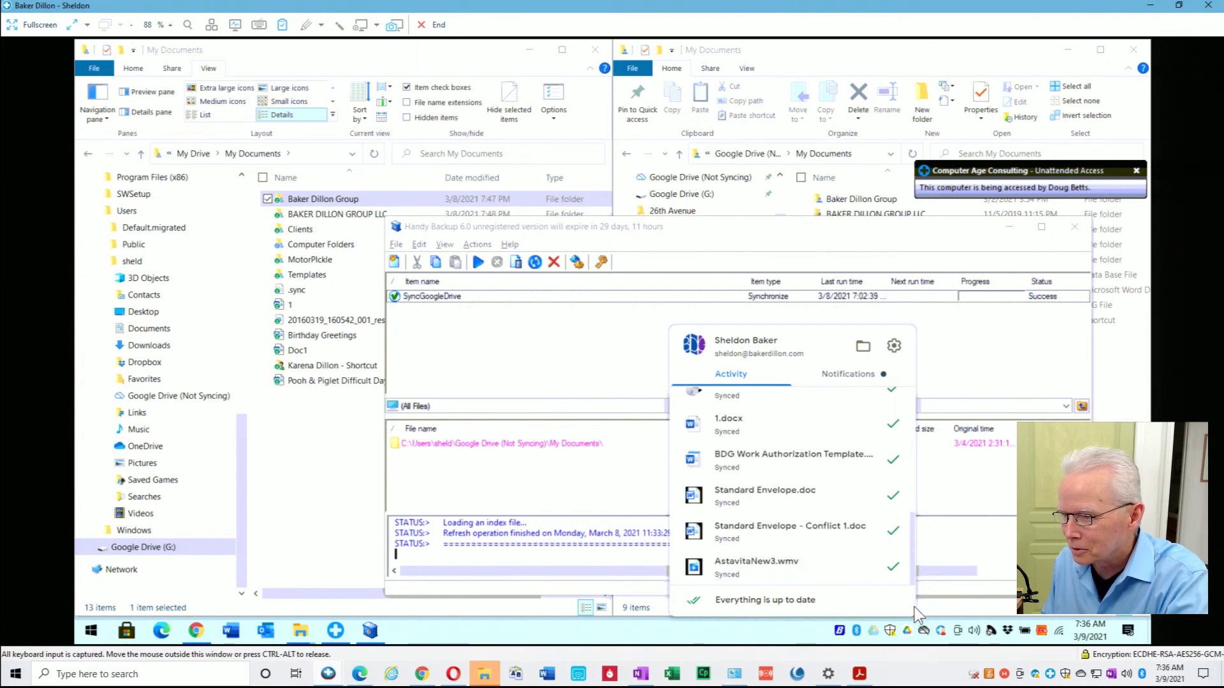
drag(918, 520, 907, 591)
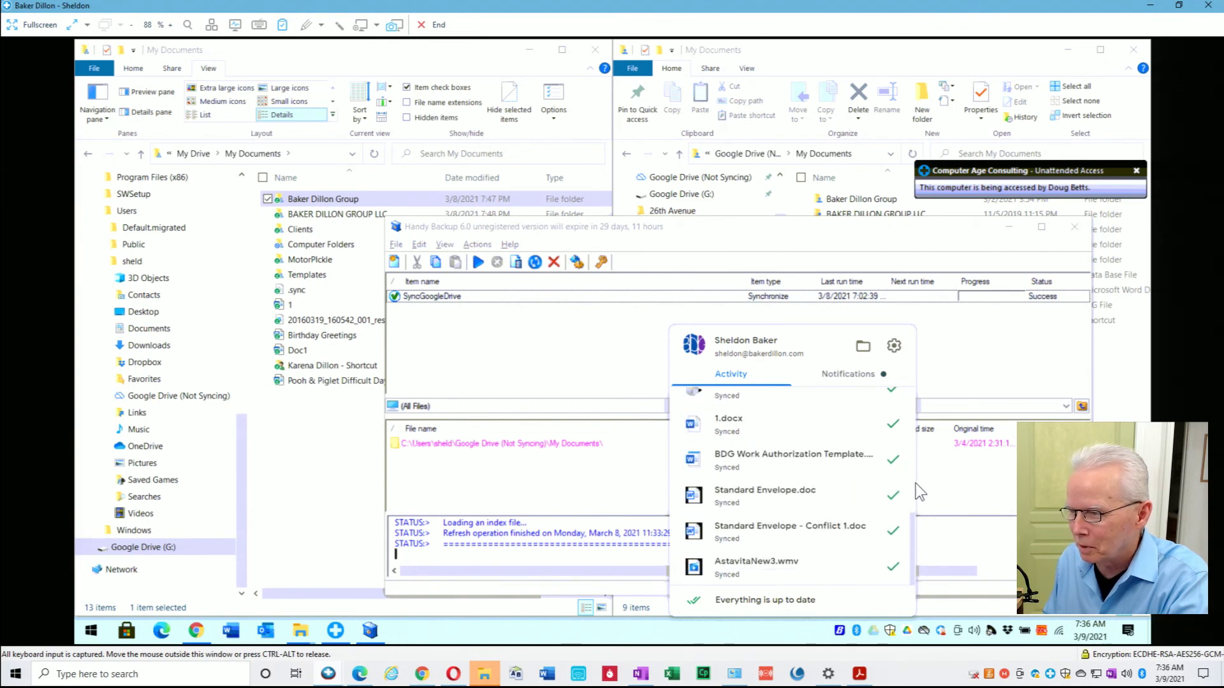
drag(915, 494, 911, 385)
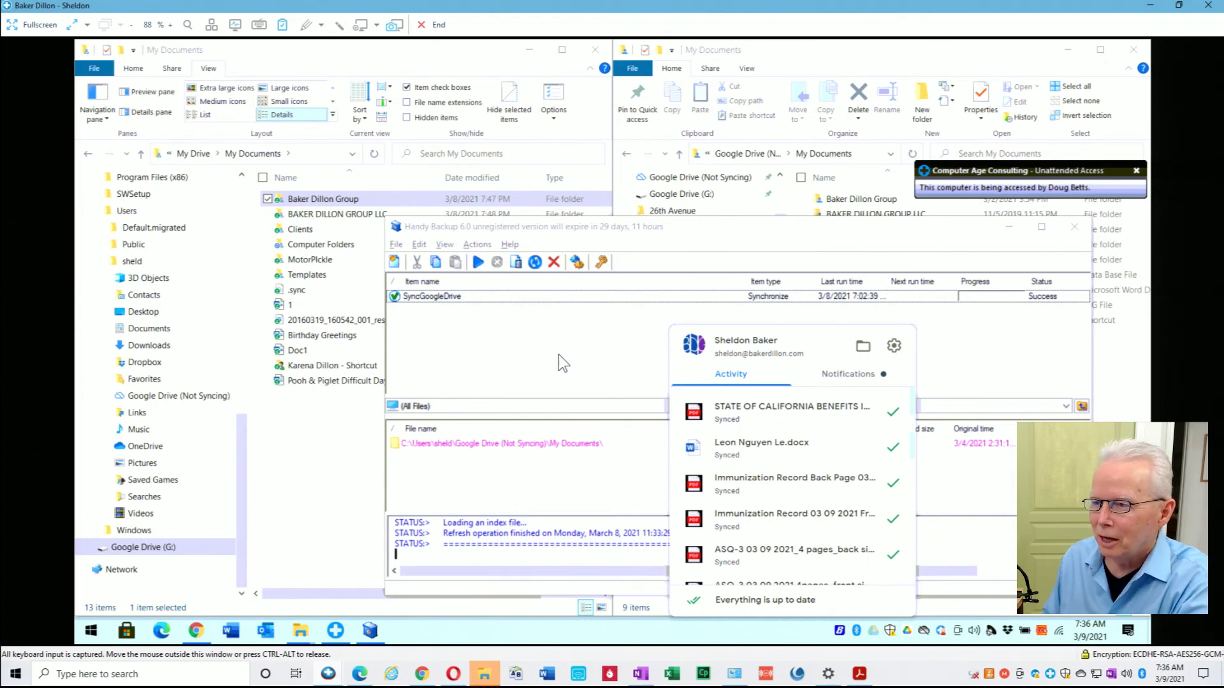
- Maximize Handy Backup, enlarge its log to read the SyncGoogleDrive summary at the end, and close the program to return to My Documents
click(586, 298)
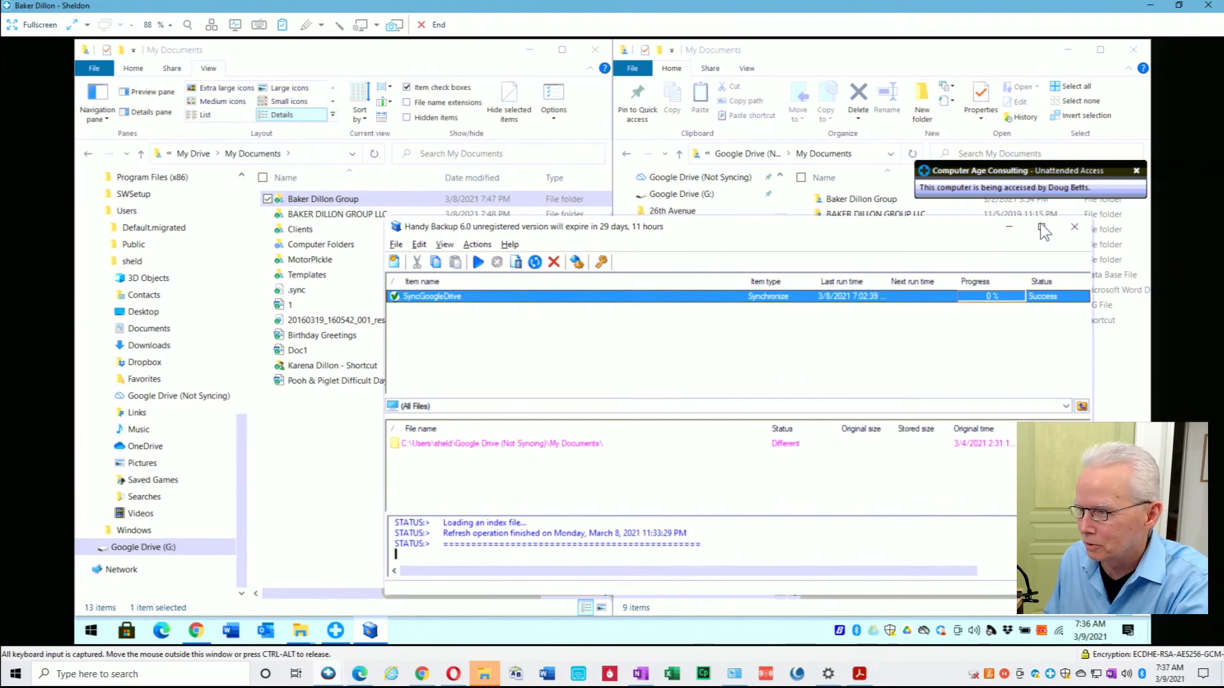
click(1040, 225)
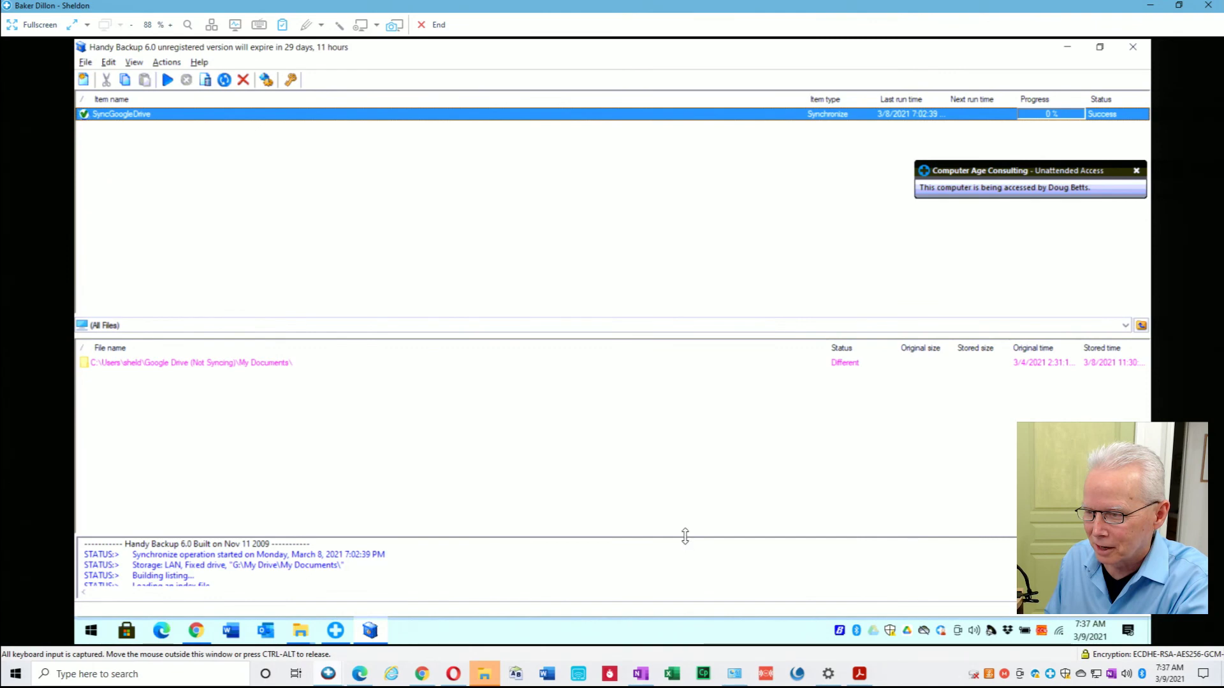
drag(686, 536, 727, 318)
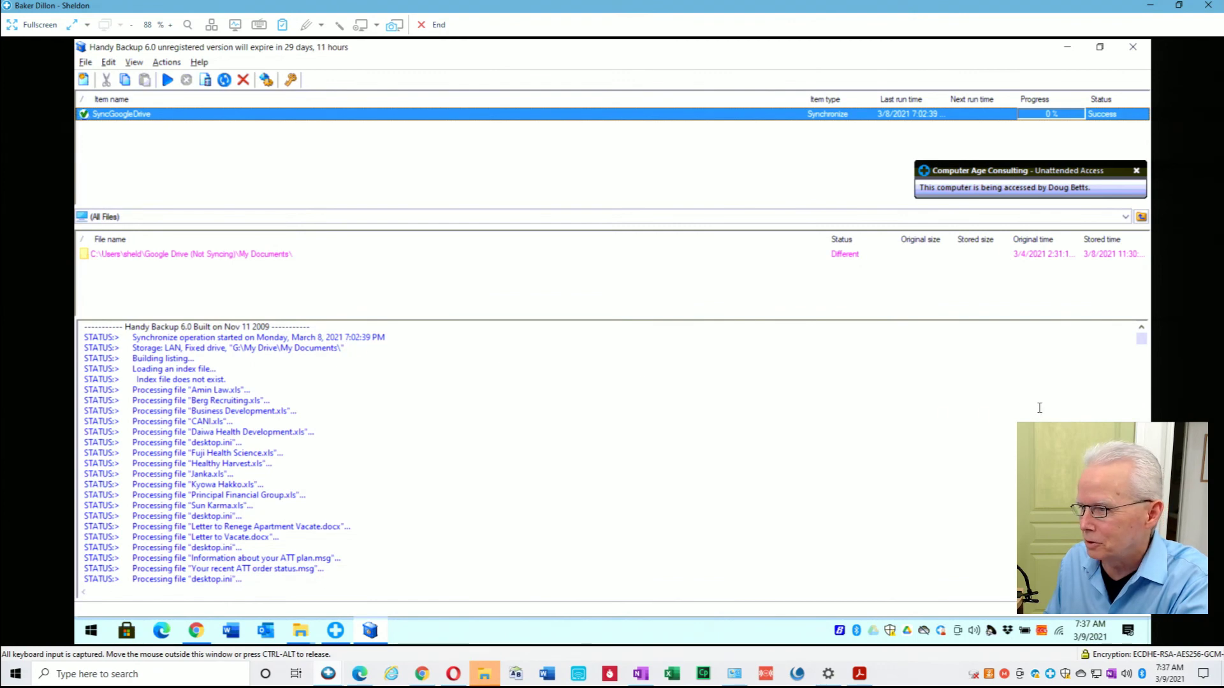
drag(1140, 340, 1144, 617)
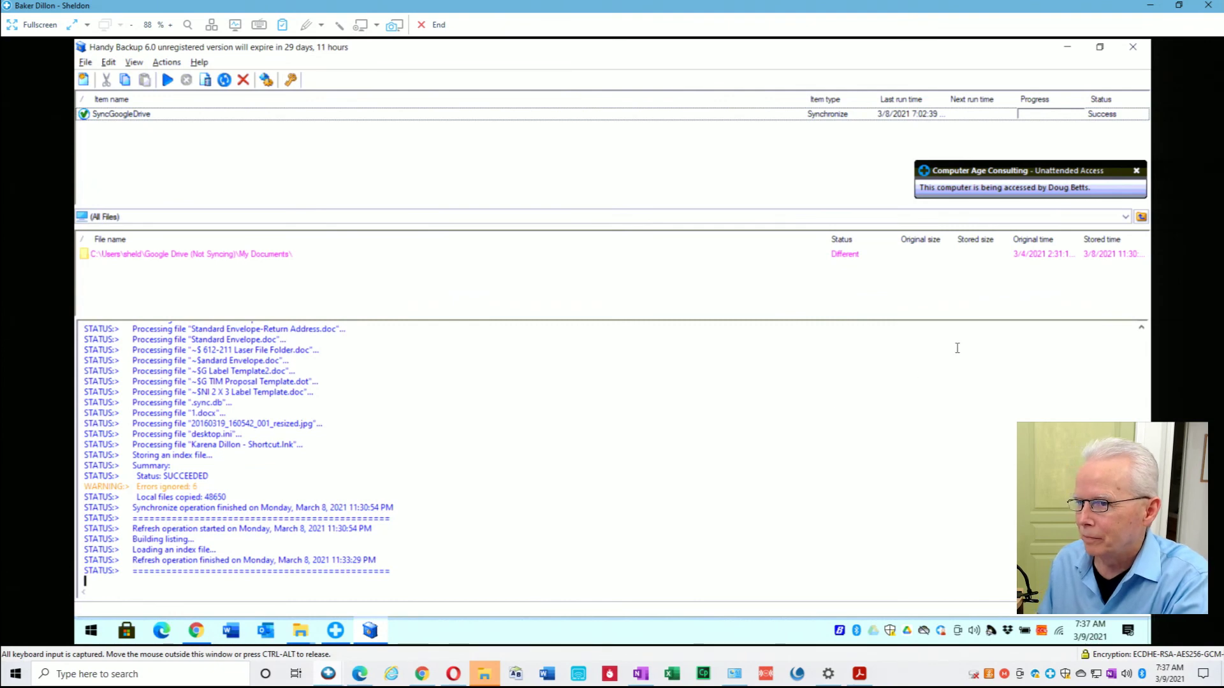
click(1133, 46)
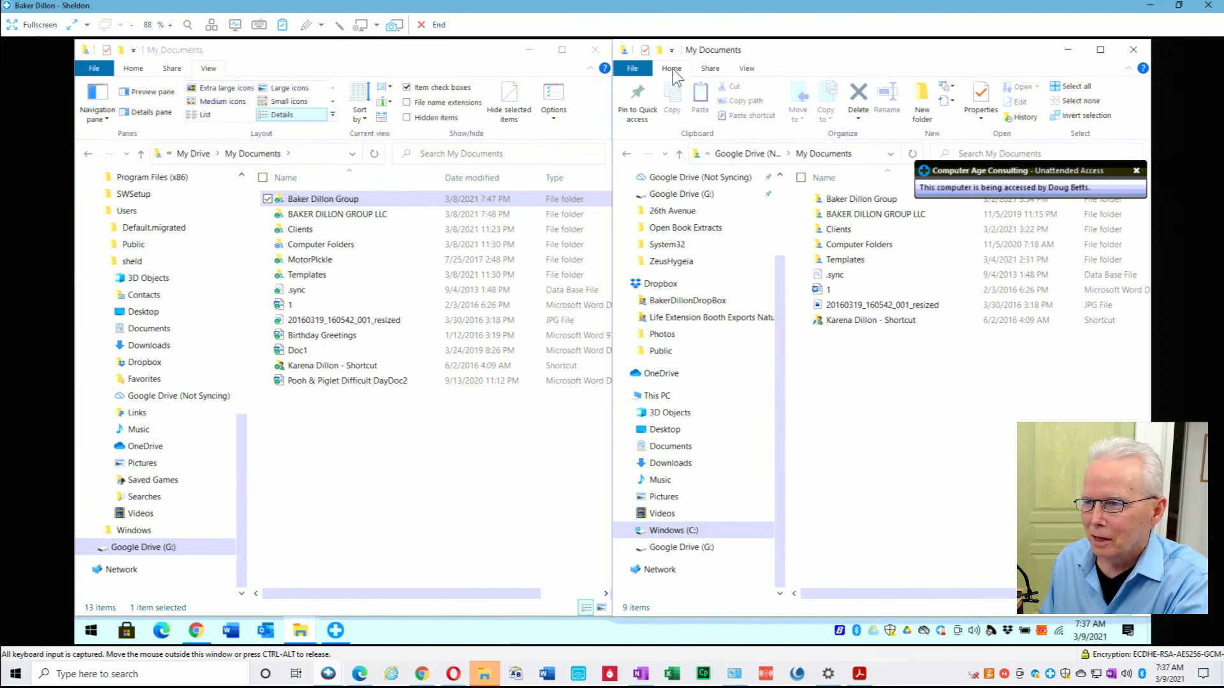
click(429, 54)
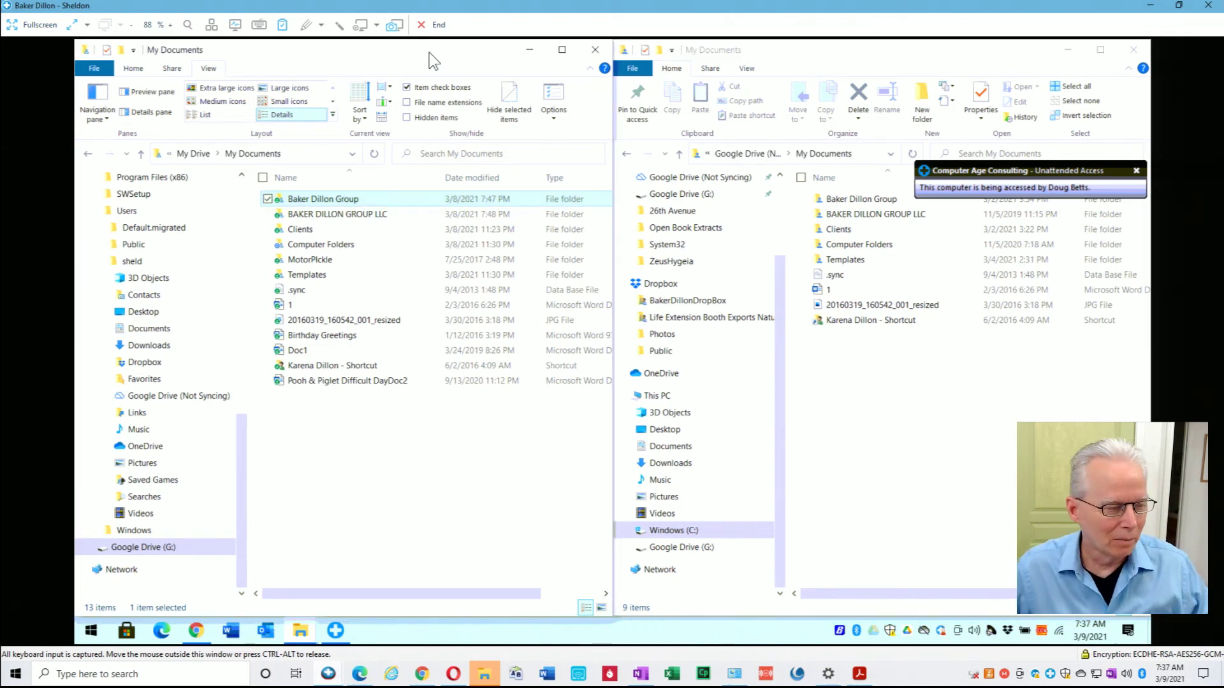